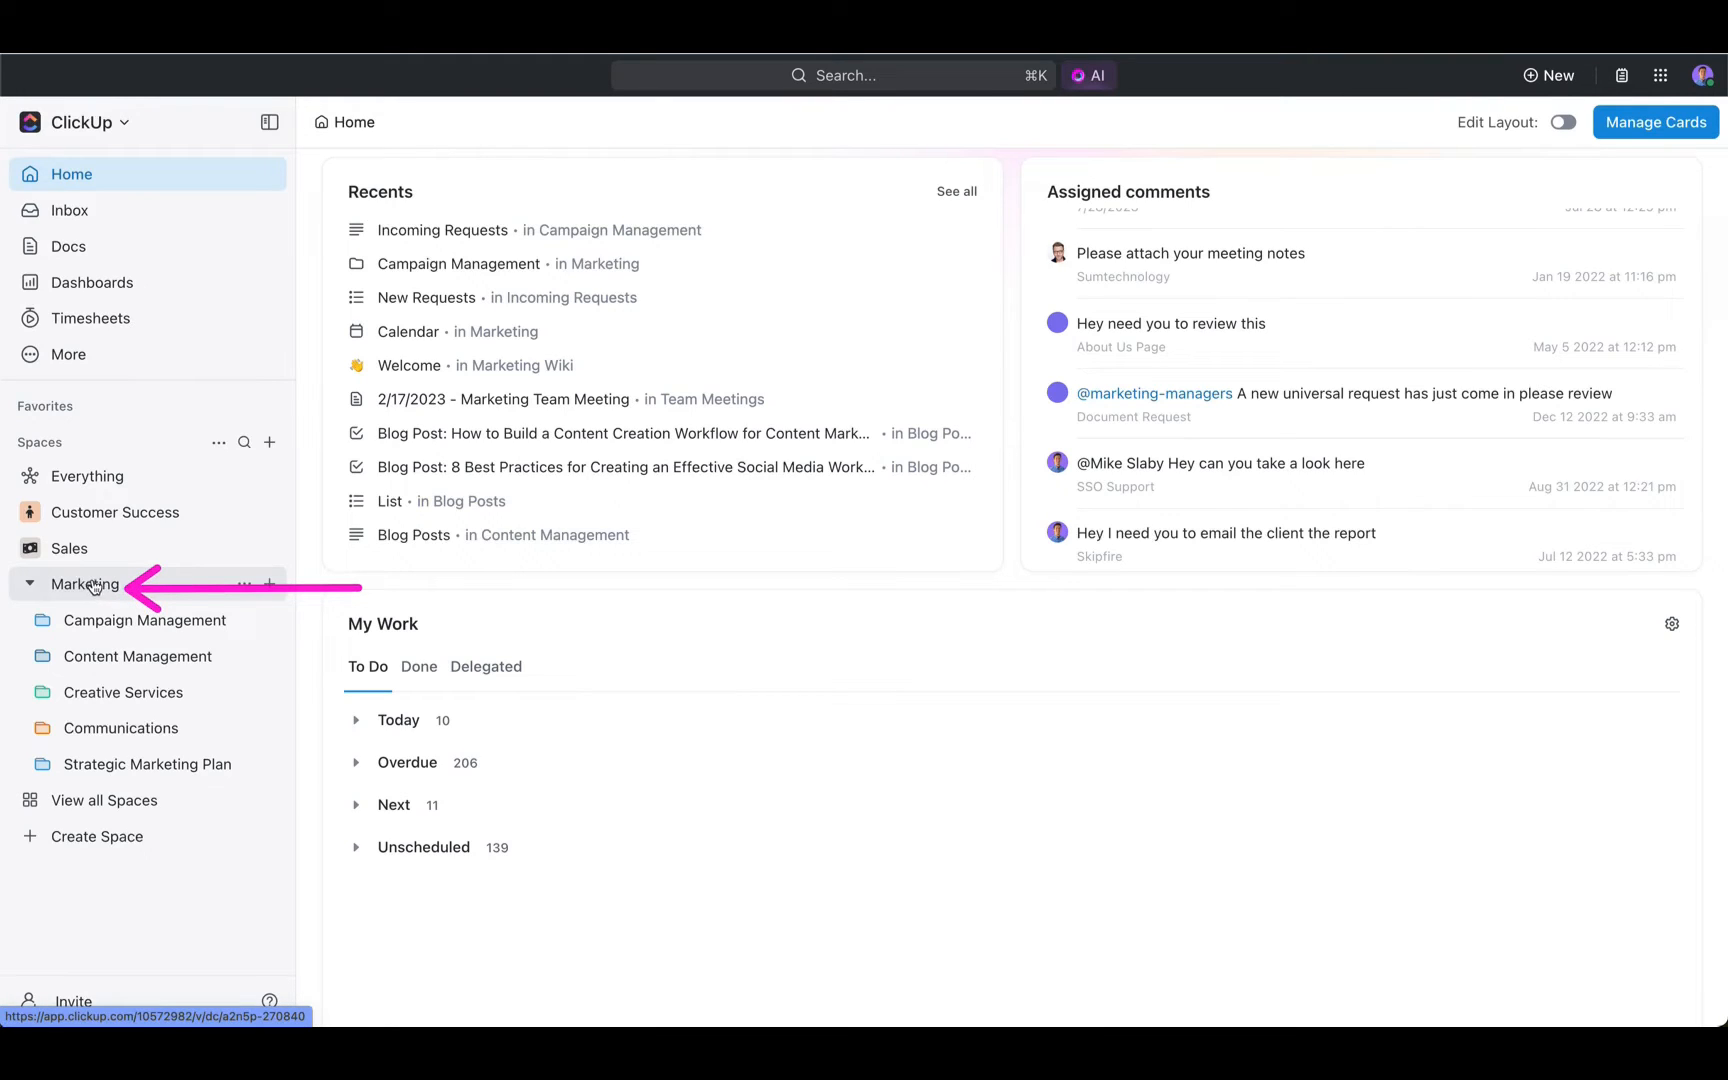
- Expand and collapse the Campaign Management and Content Management folders in the Marketing space to view their contents
click(44, 621)
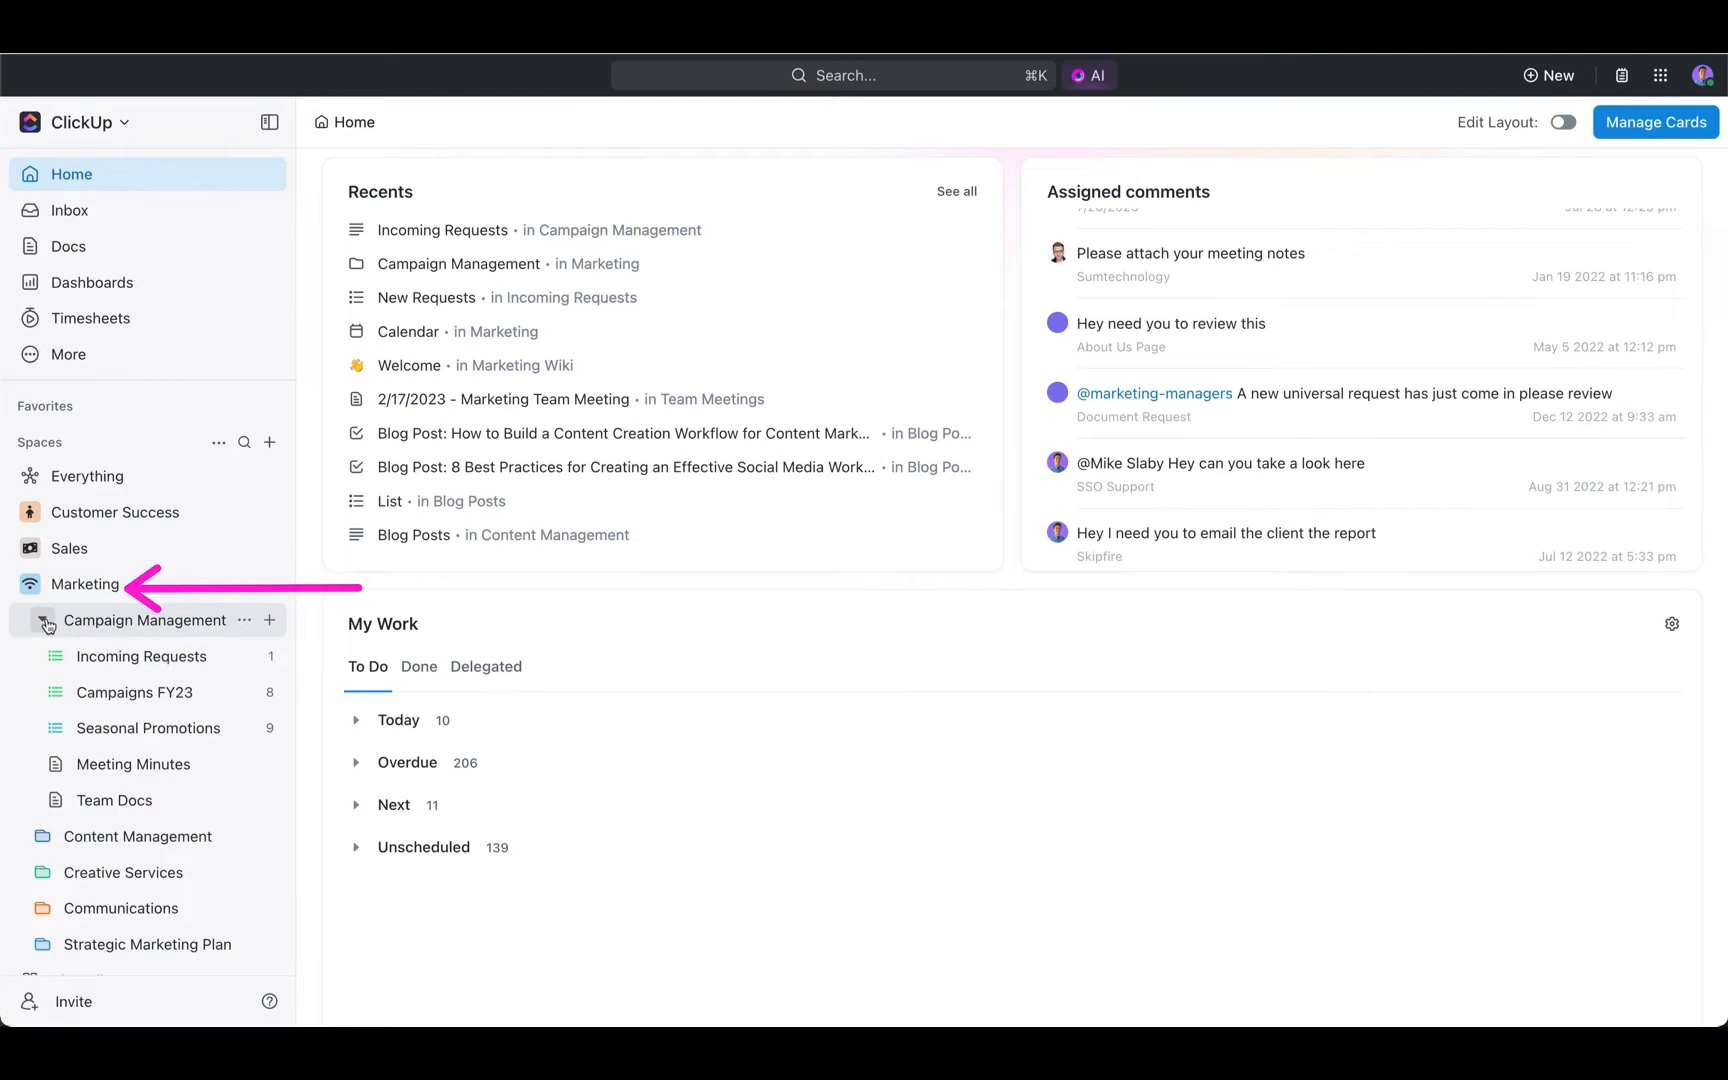
click(44, 621)
click(43, 658)
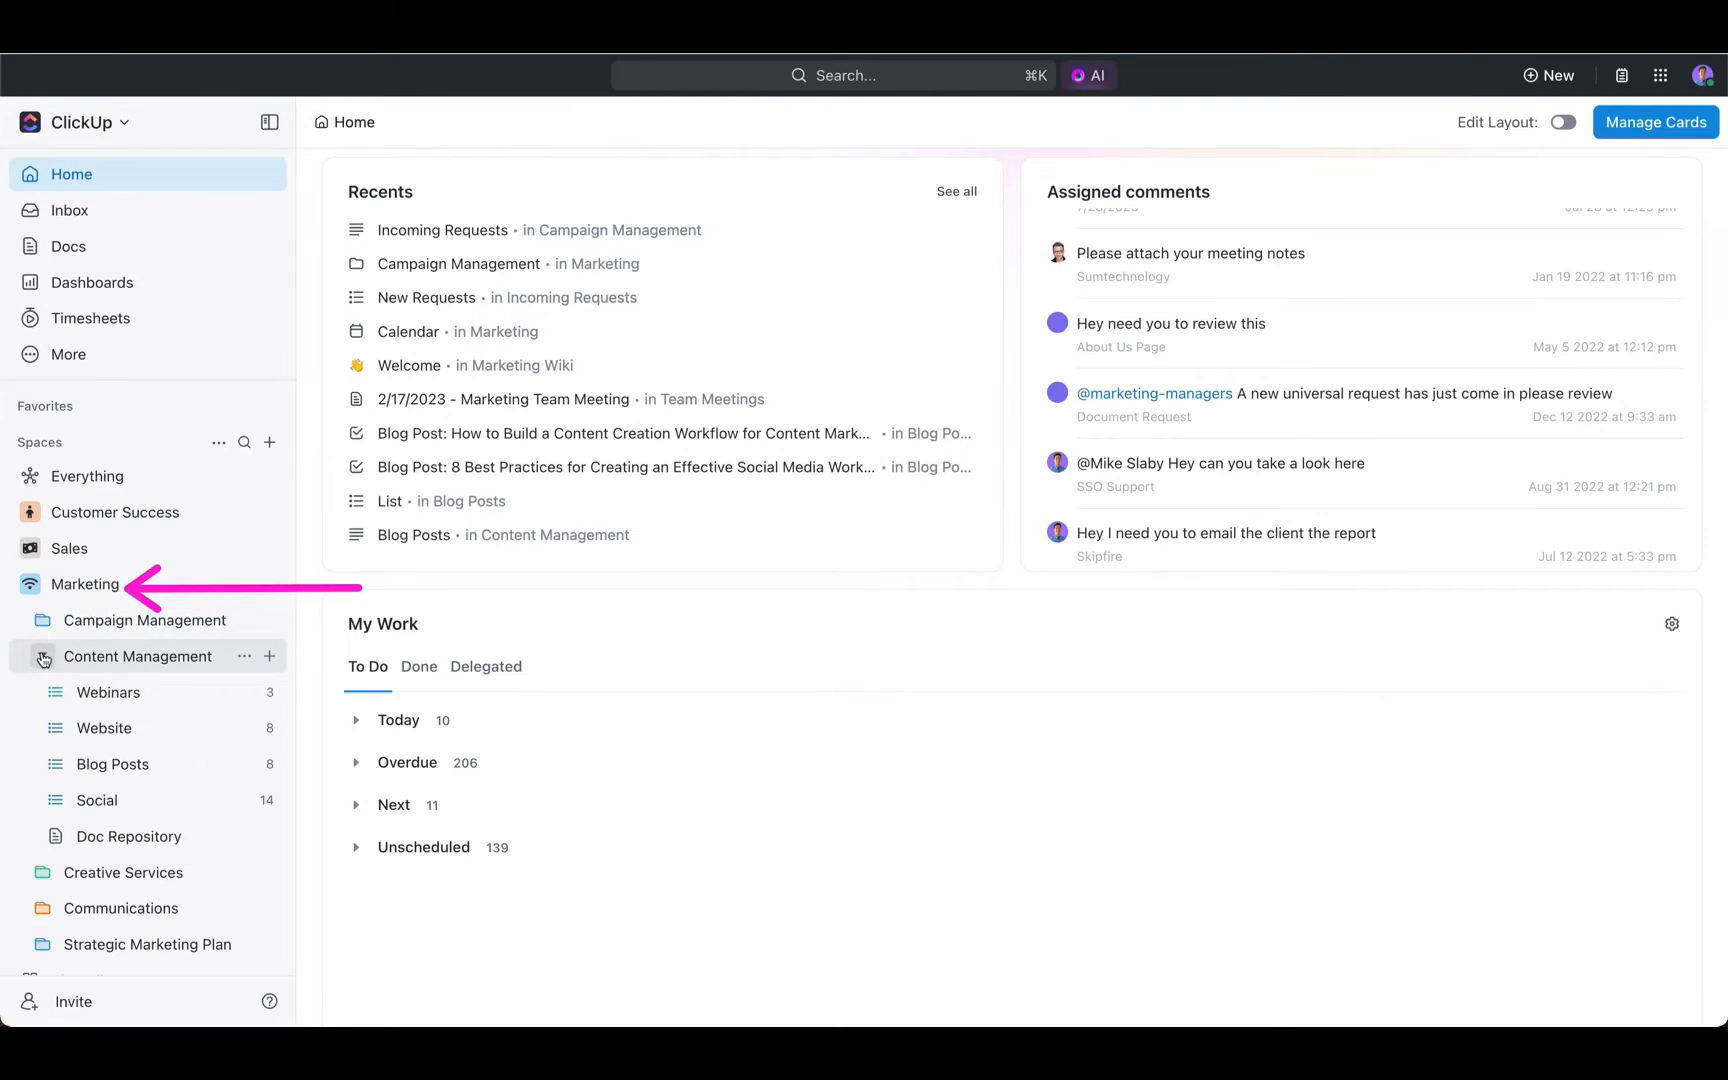
click(43, 658)
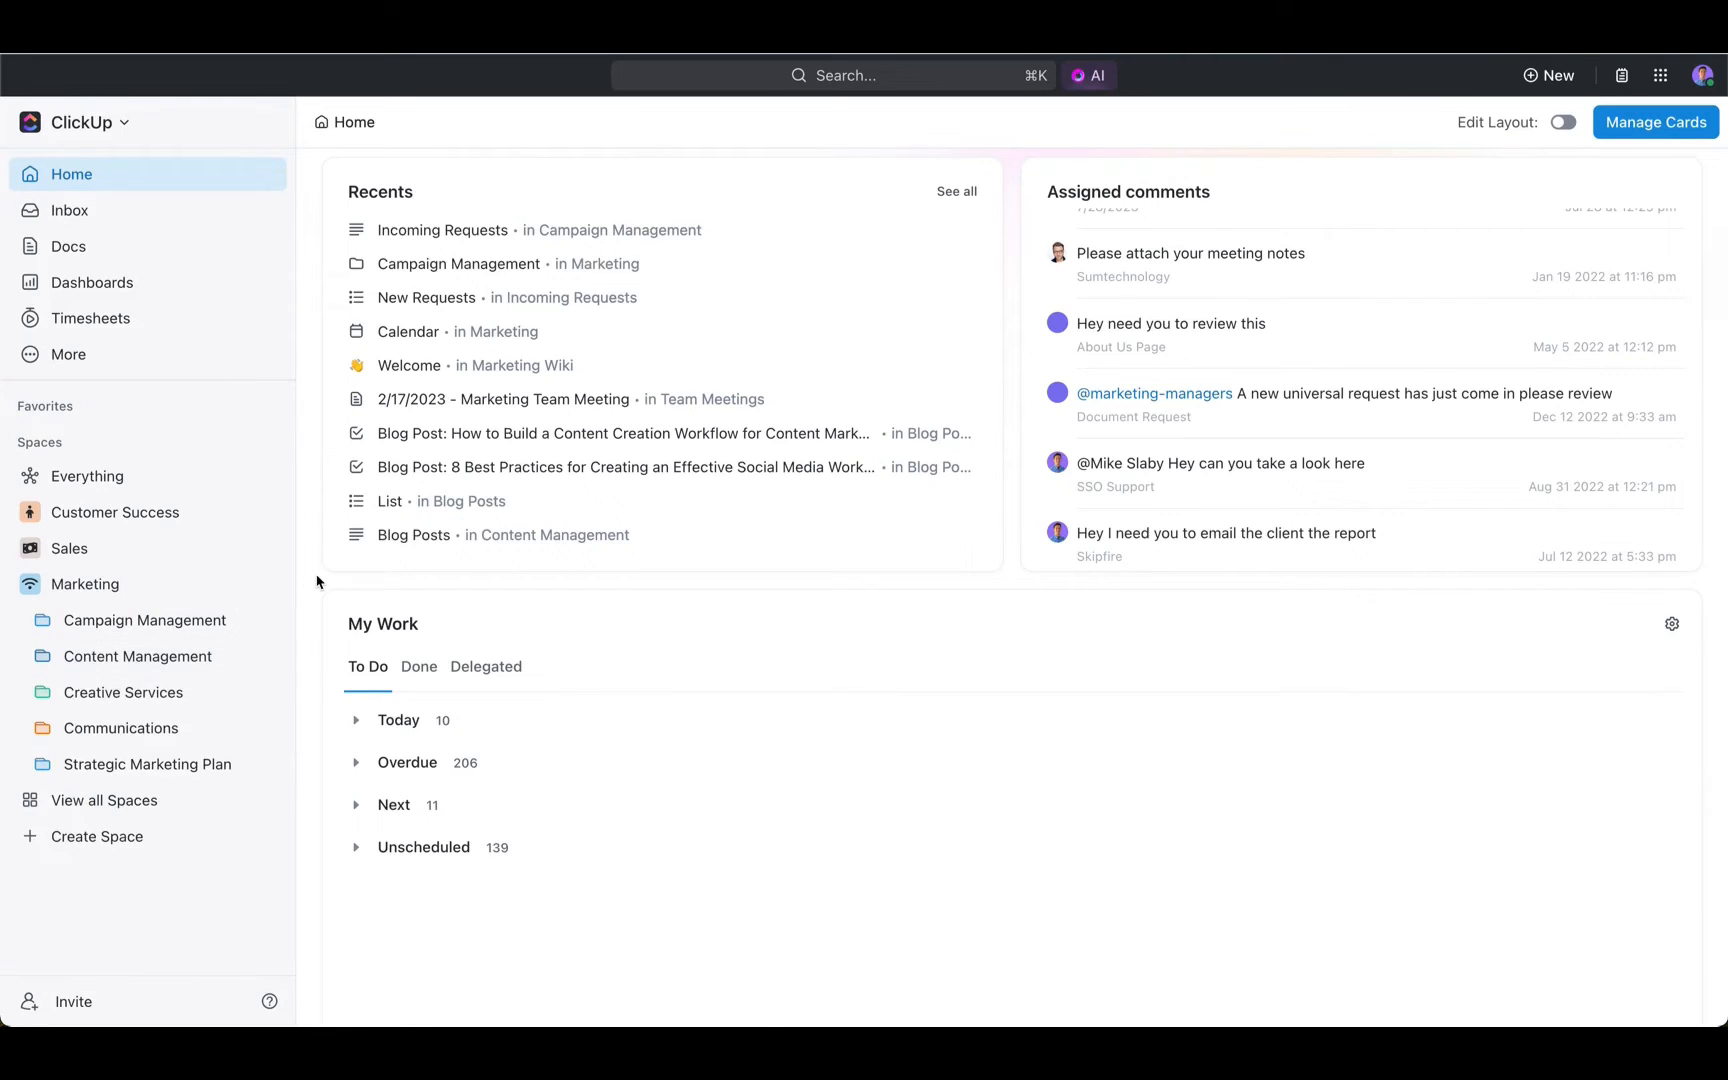
- Open the Campaign Management folder and view its Overview with the lists it contains
click(129, 628)
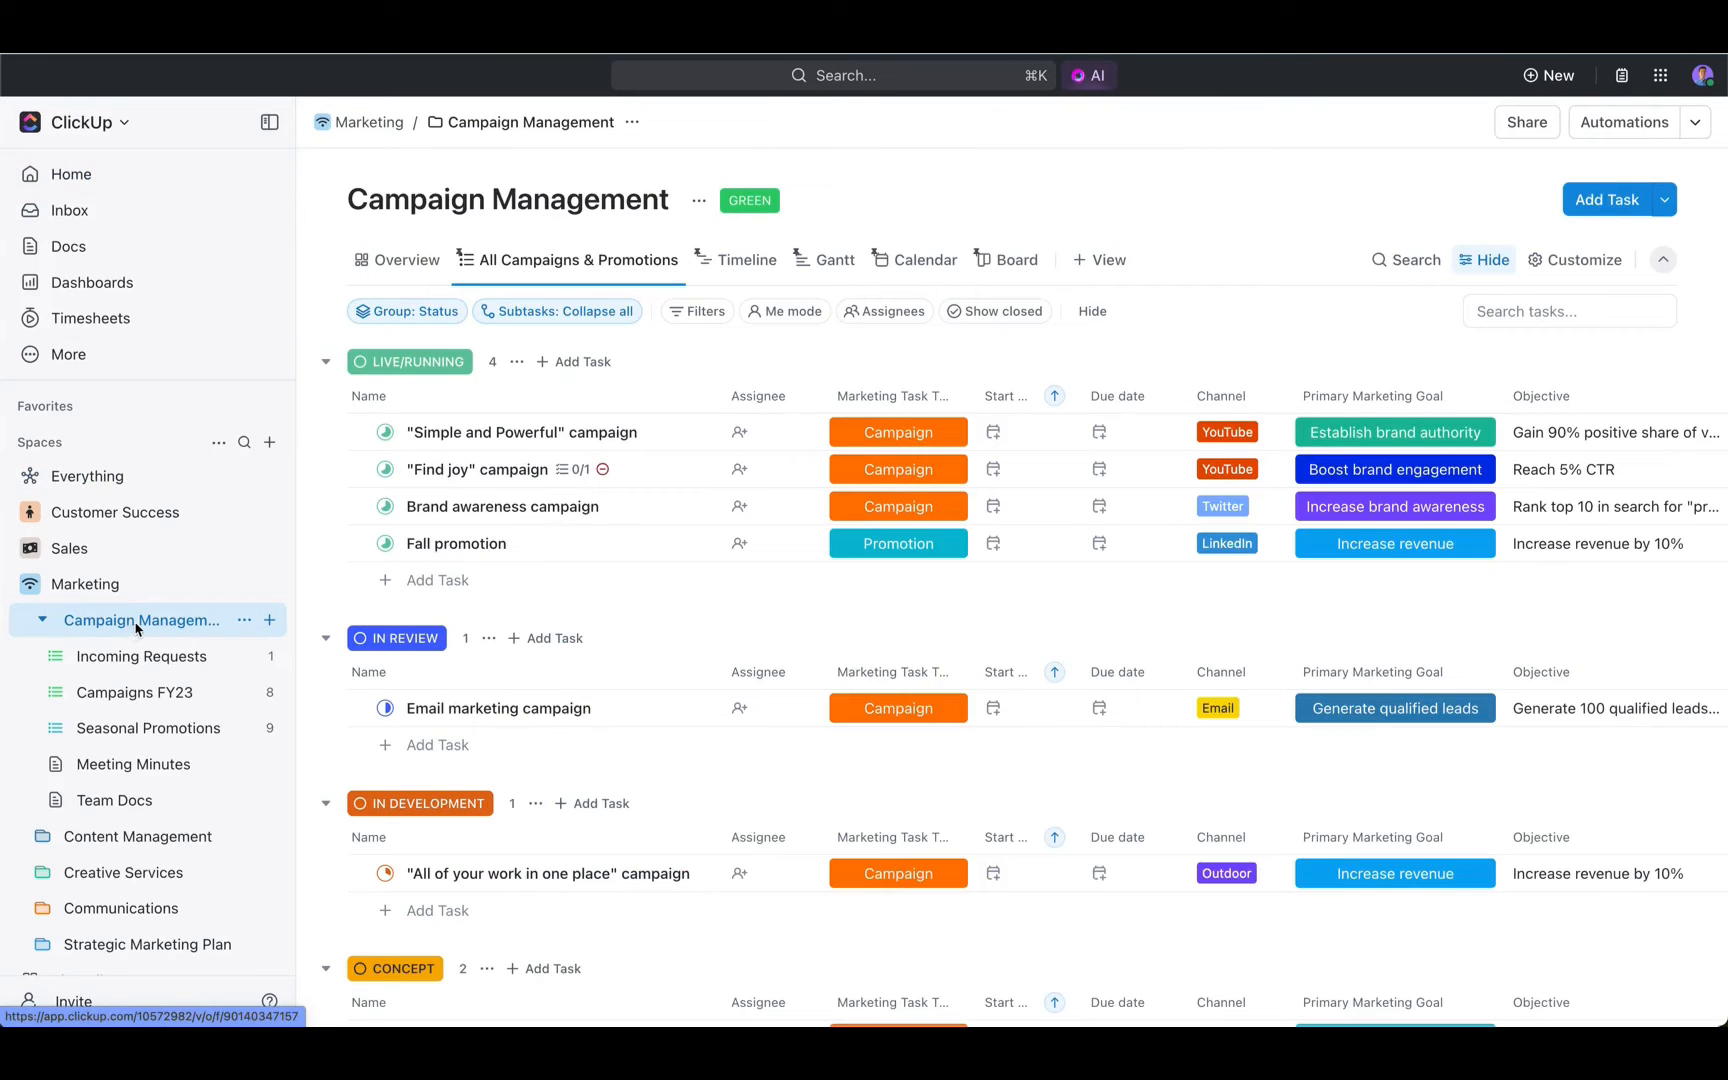
click(398, 260)
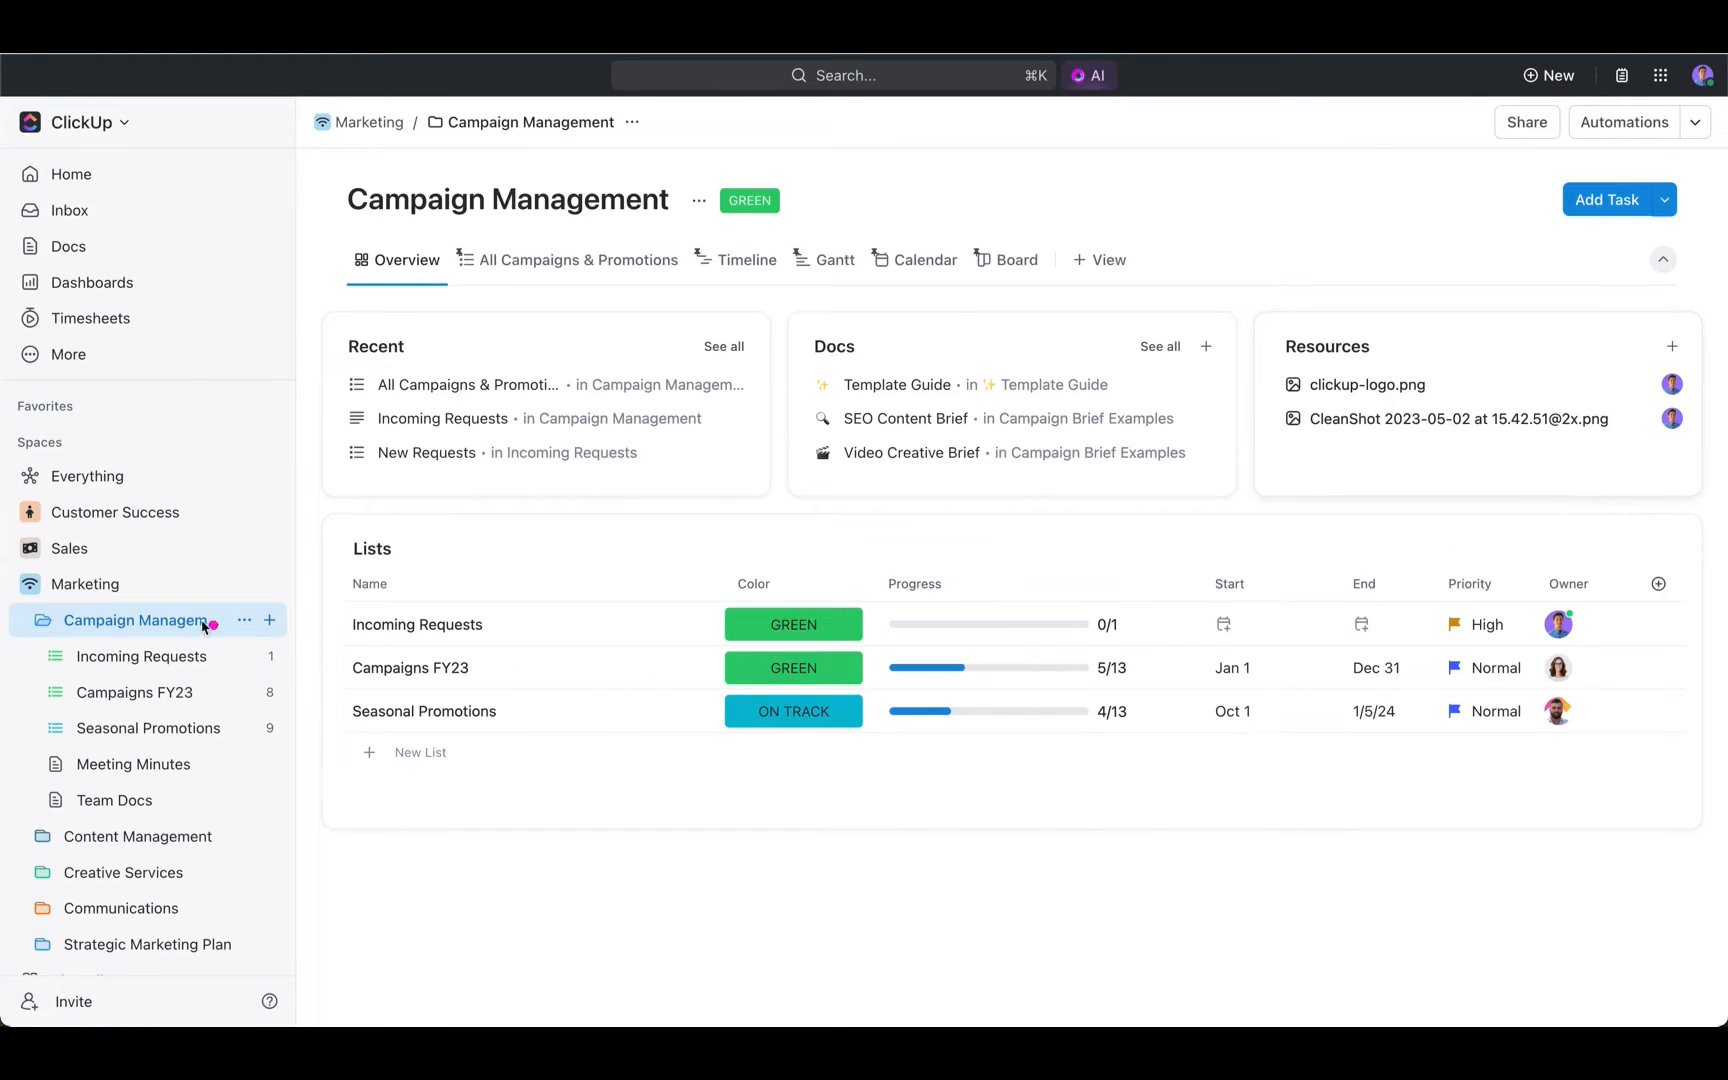
mouse_move(312, 507)
mouse_down()
mouse_move(716, 648)
mouse_move(1678, 812)
mouse_move(1688, 831)
mouse_up()
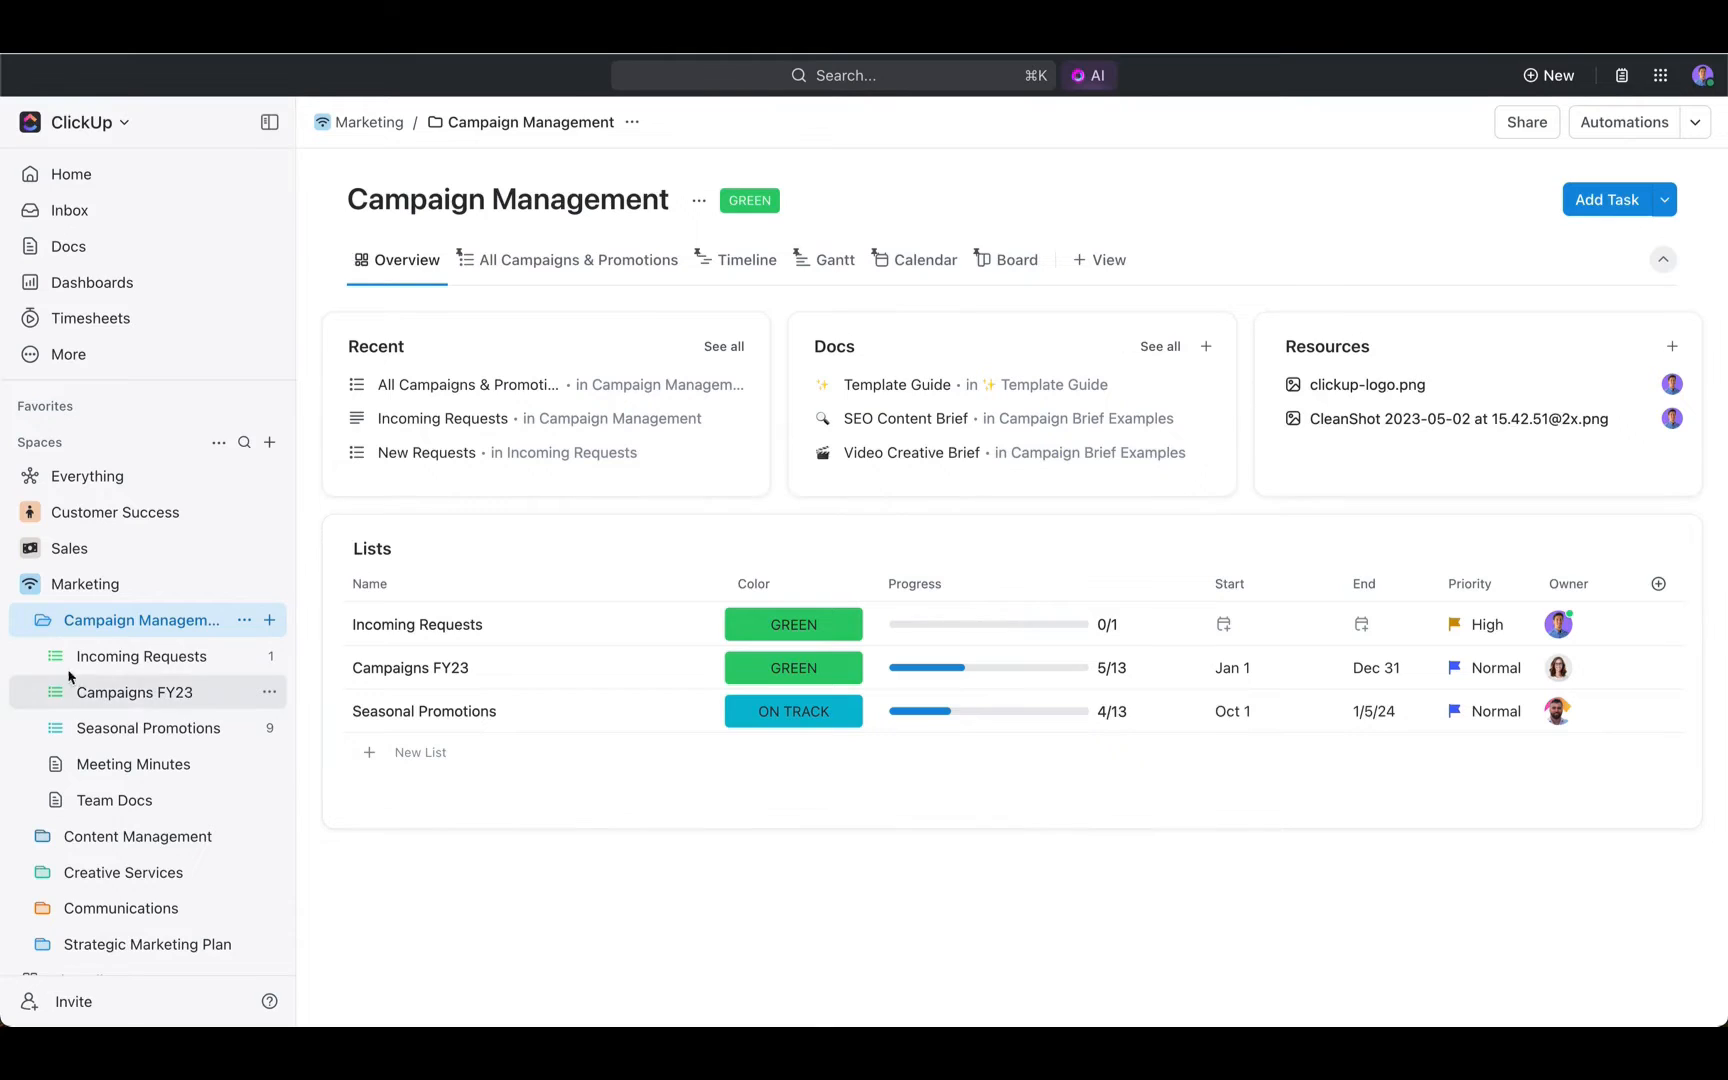
- Open the Campaign Request Form of the Incoming Requests list and look over the view types that can be added
click(138, 660)
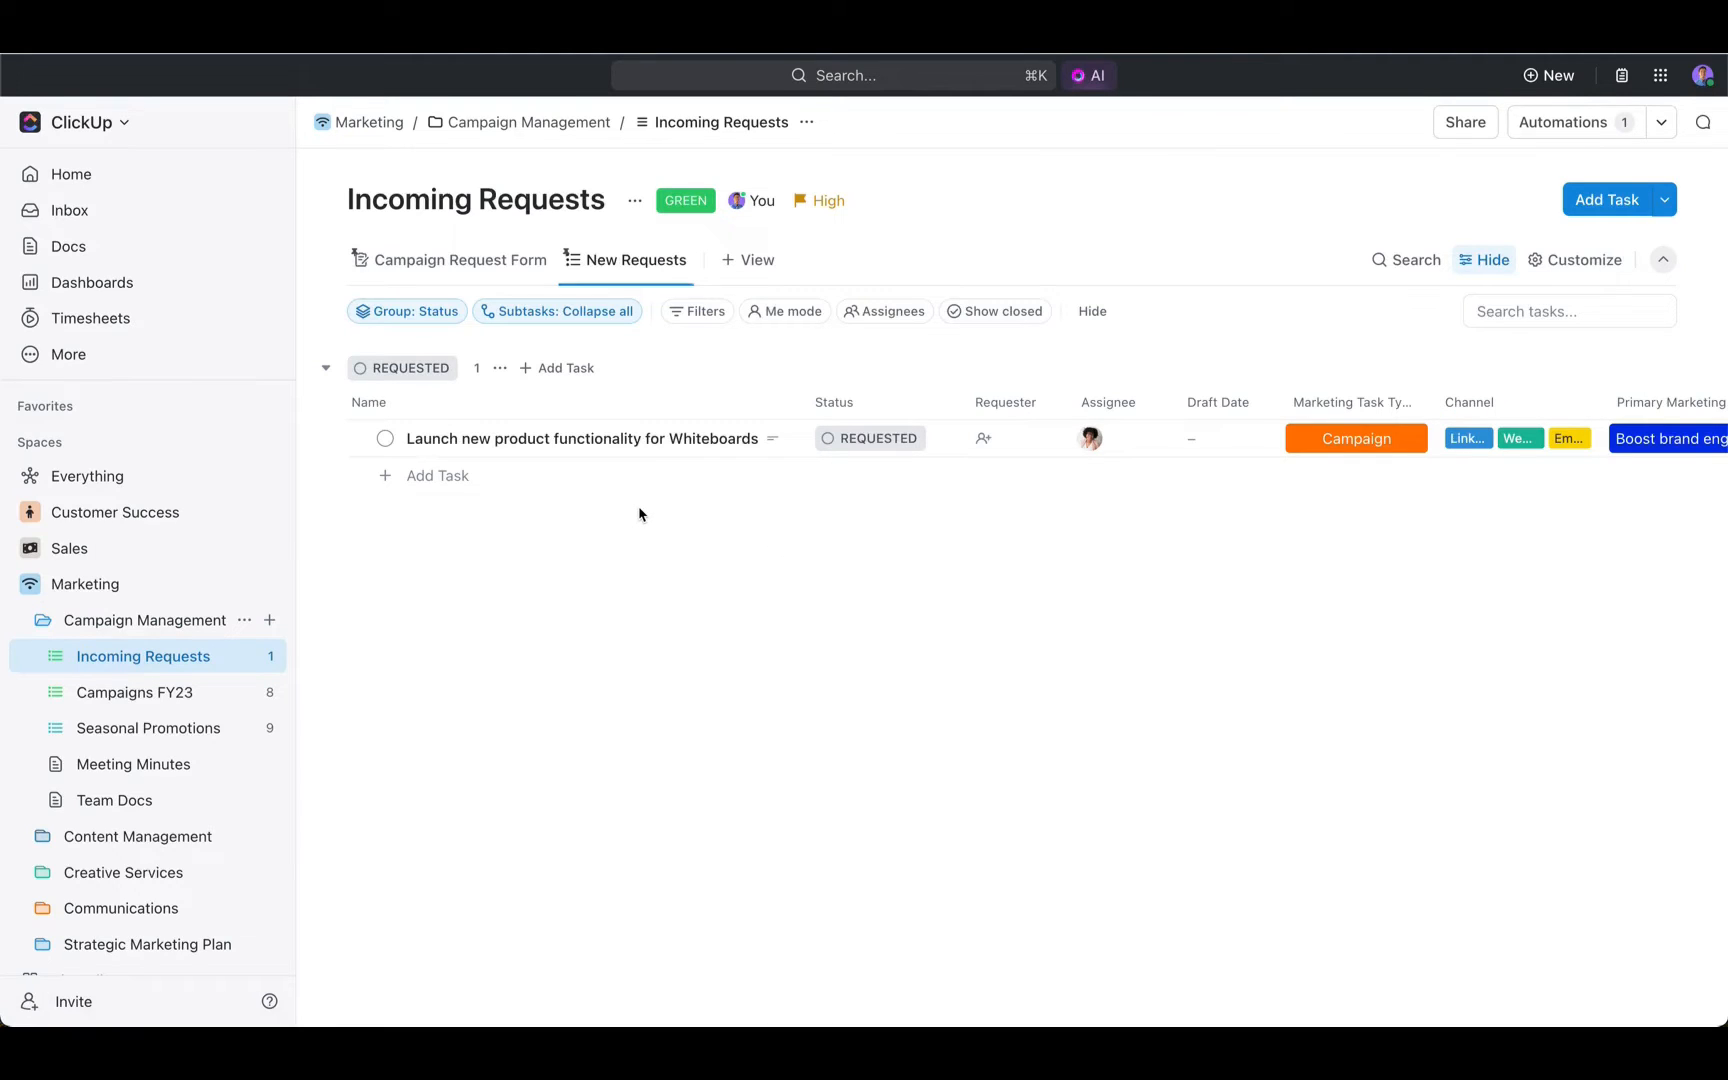
click(455, 261)
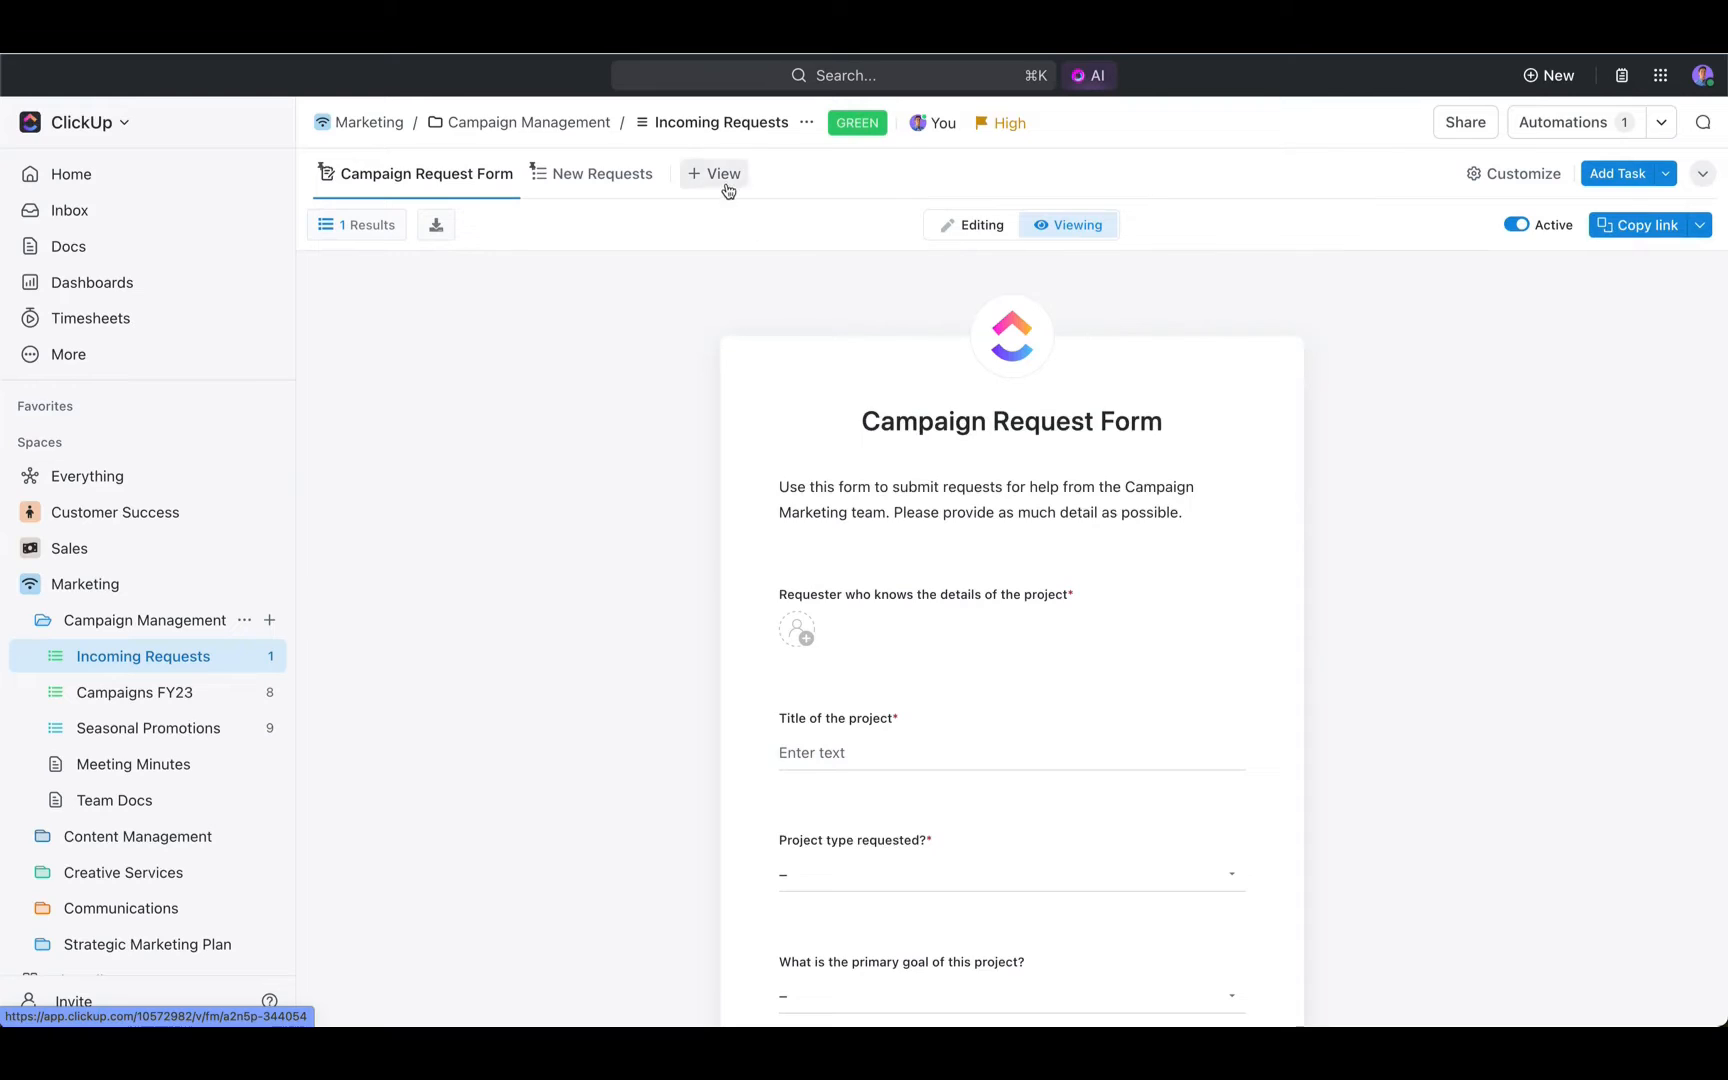
click(725, 185)
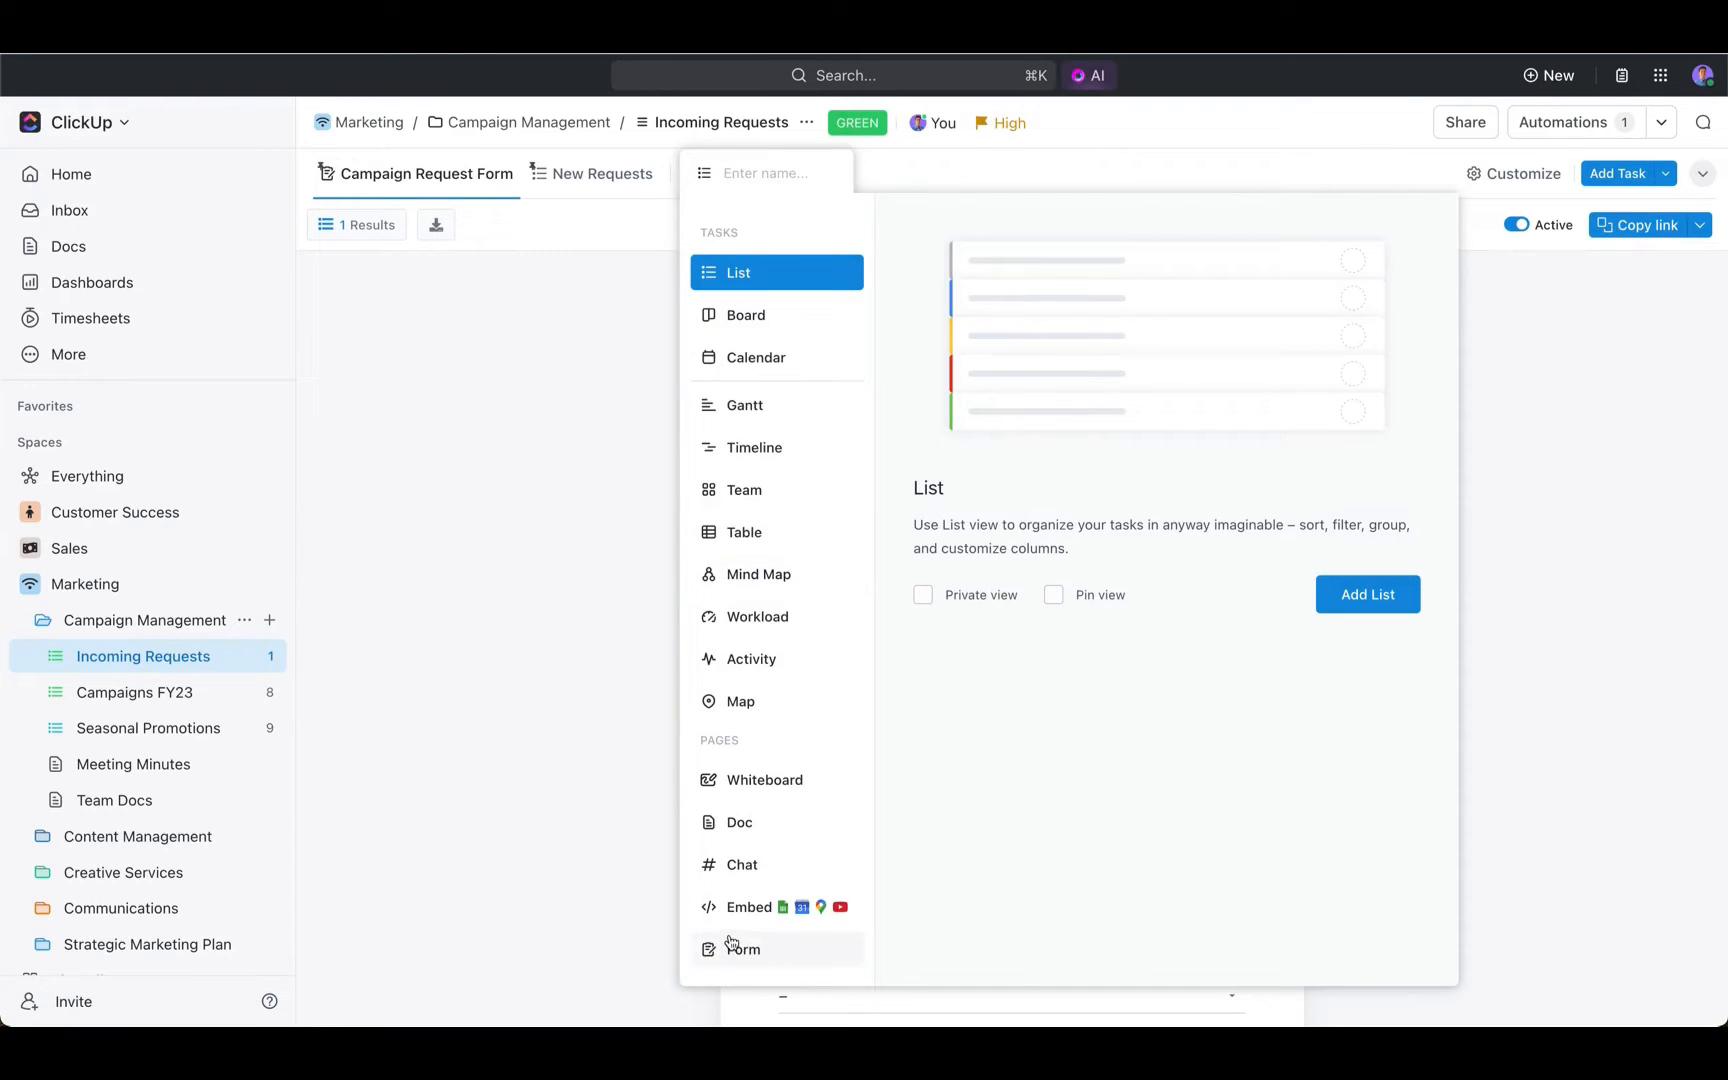
click(488, 578)
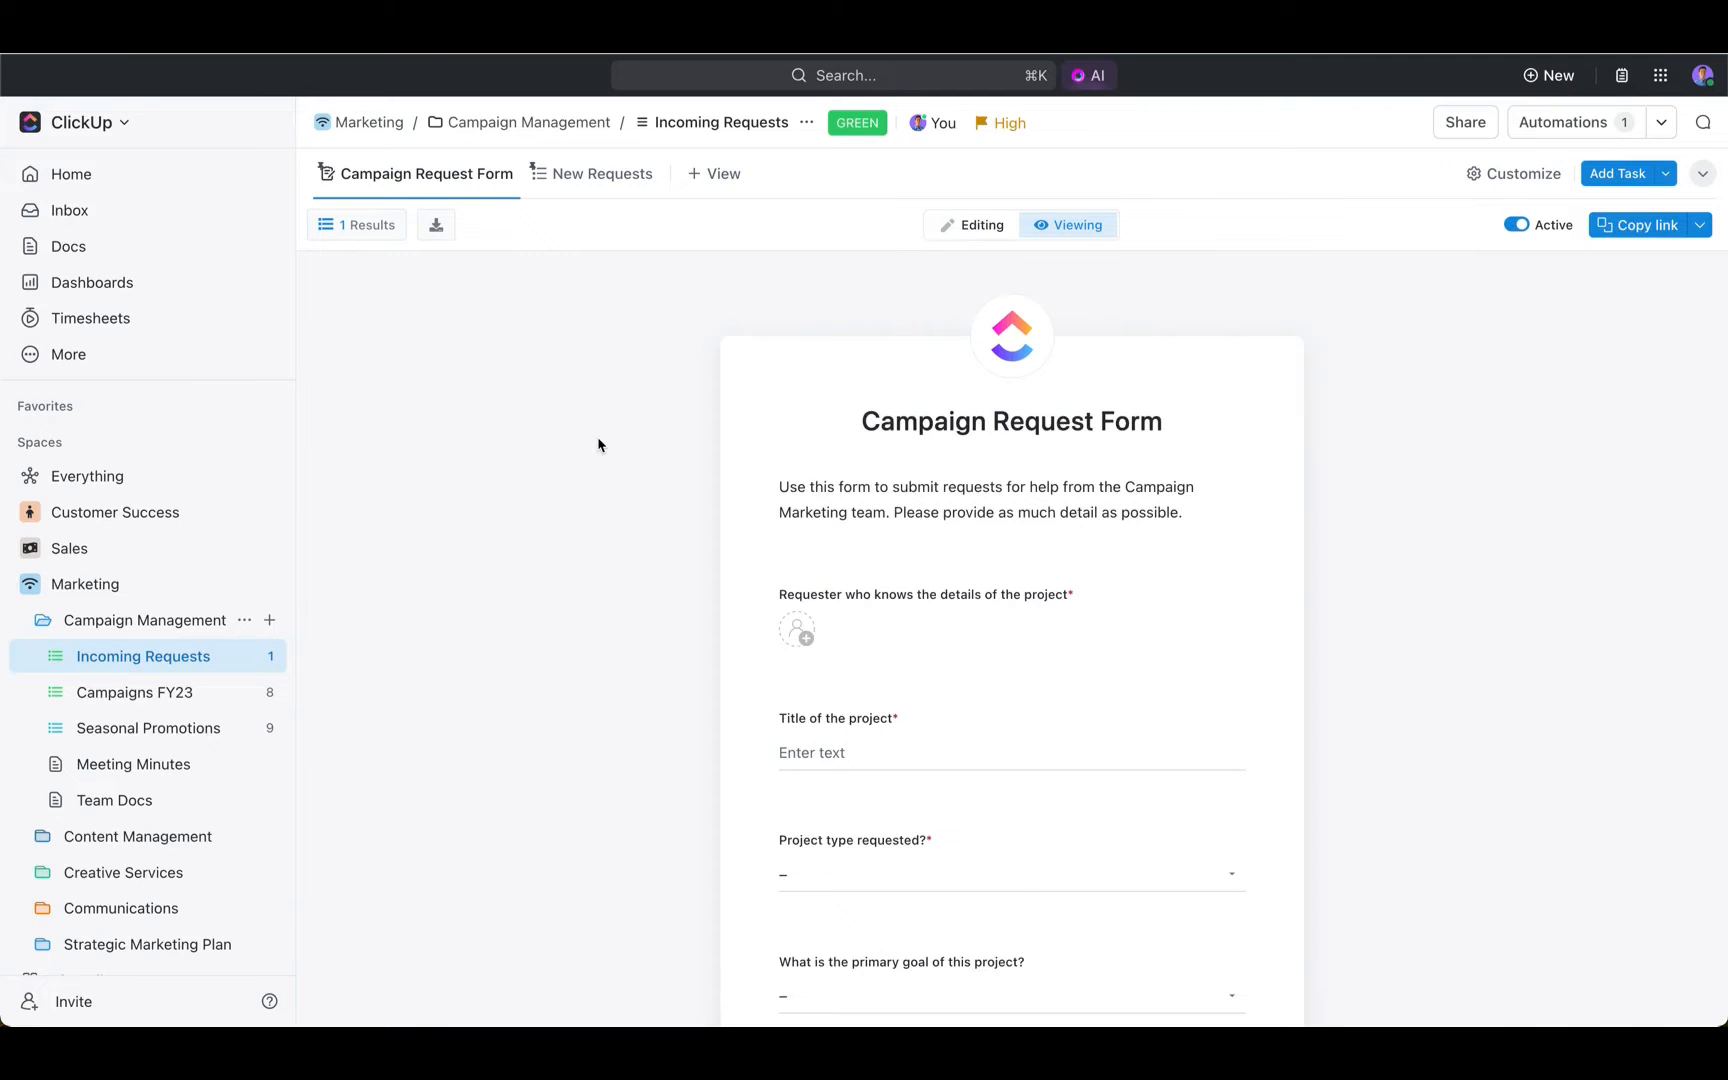
- Switch the Campaign Request Form to editing and examine the conditional logic rule under the "Project type requested?" question
click(975, 225)
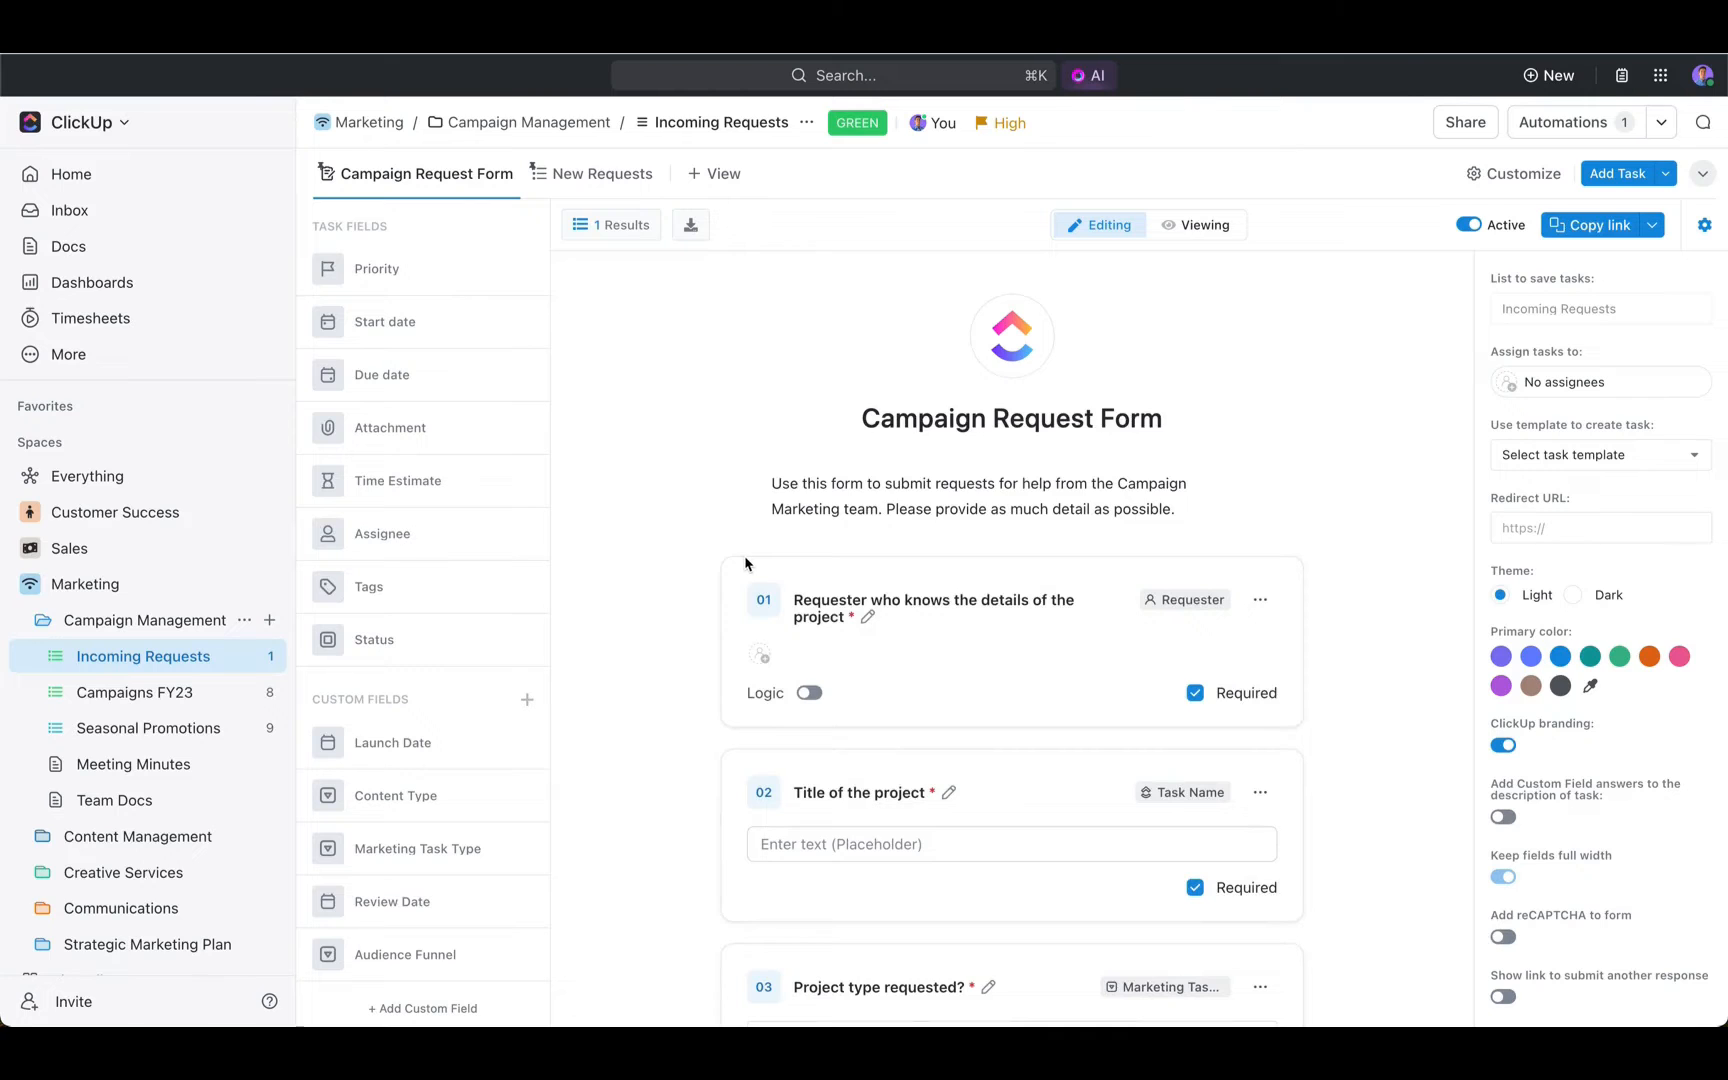
scroll(648, 567, down, 3)
scroll(652, 567, down, 4)
click(804, 620)
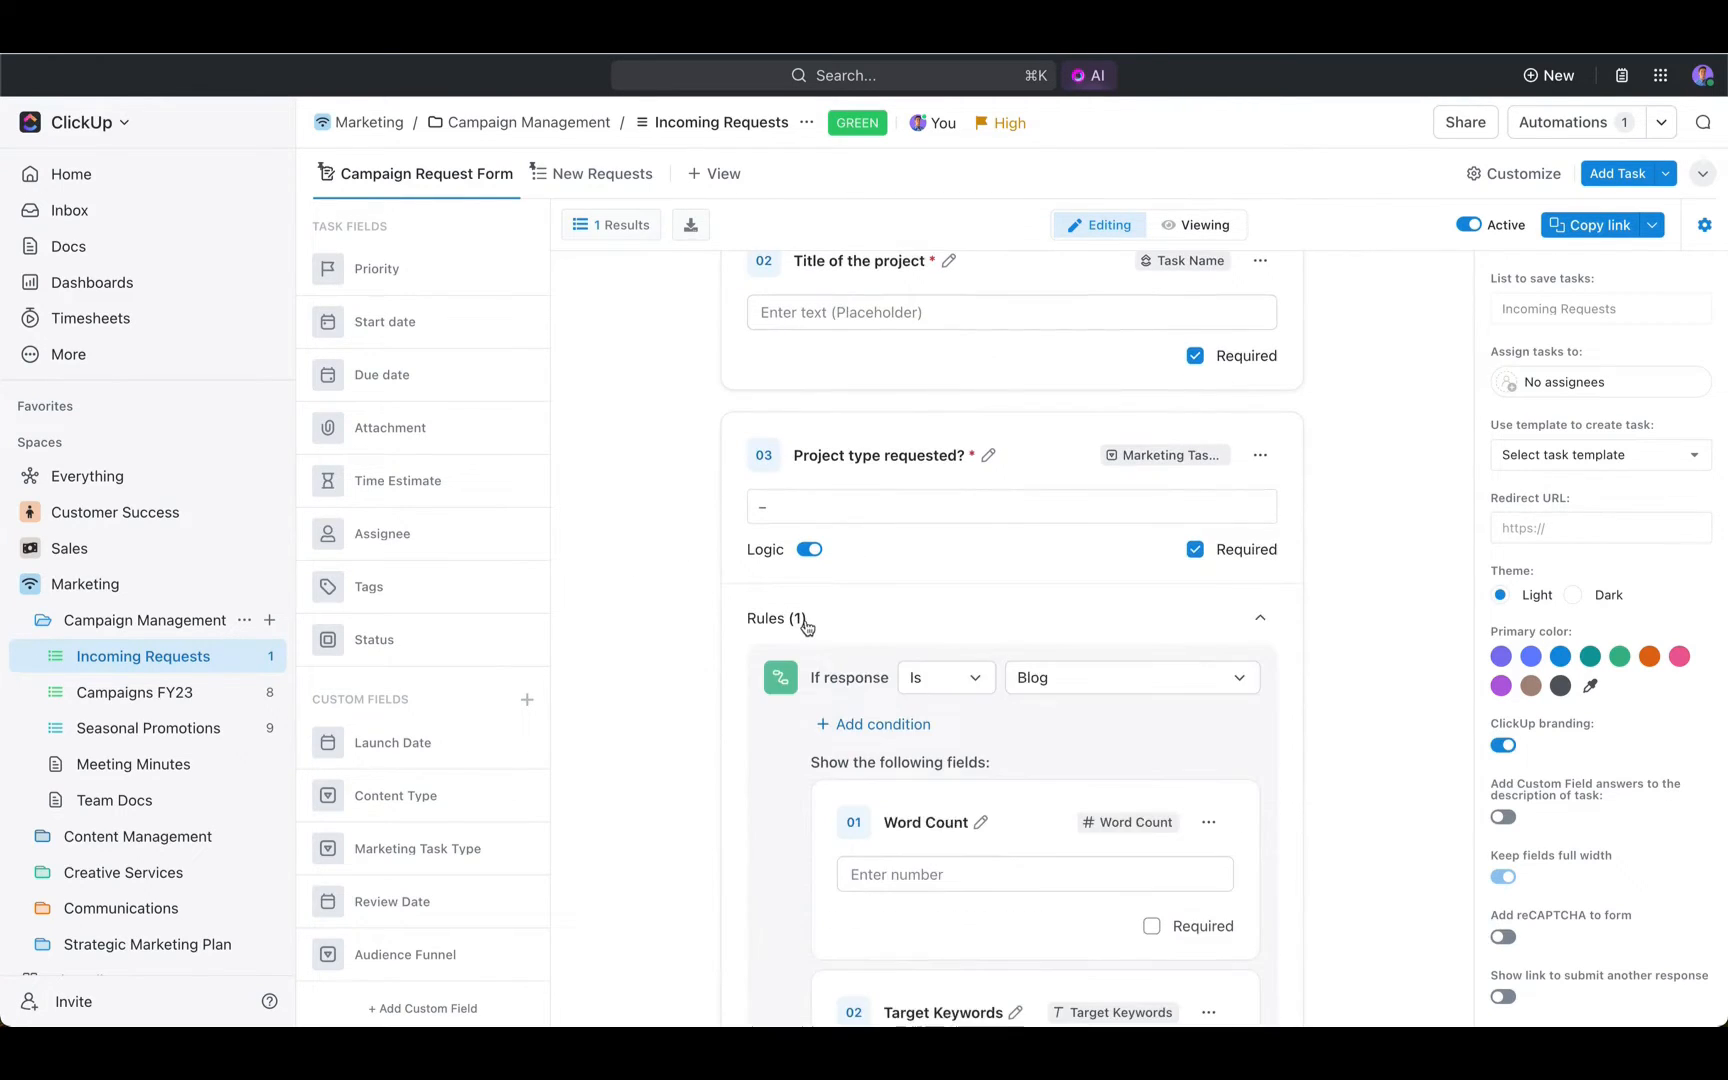
scroll(872, 615, down, 1)
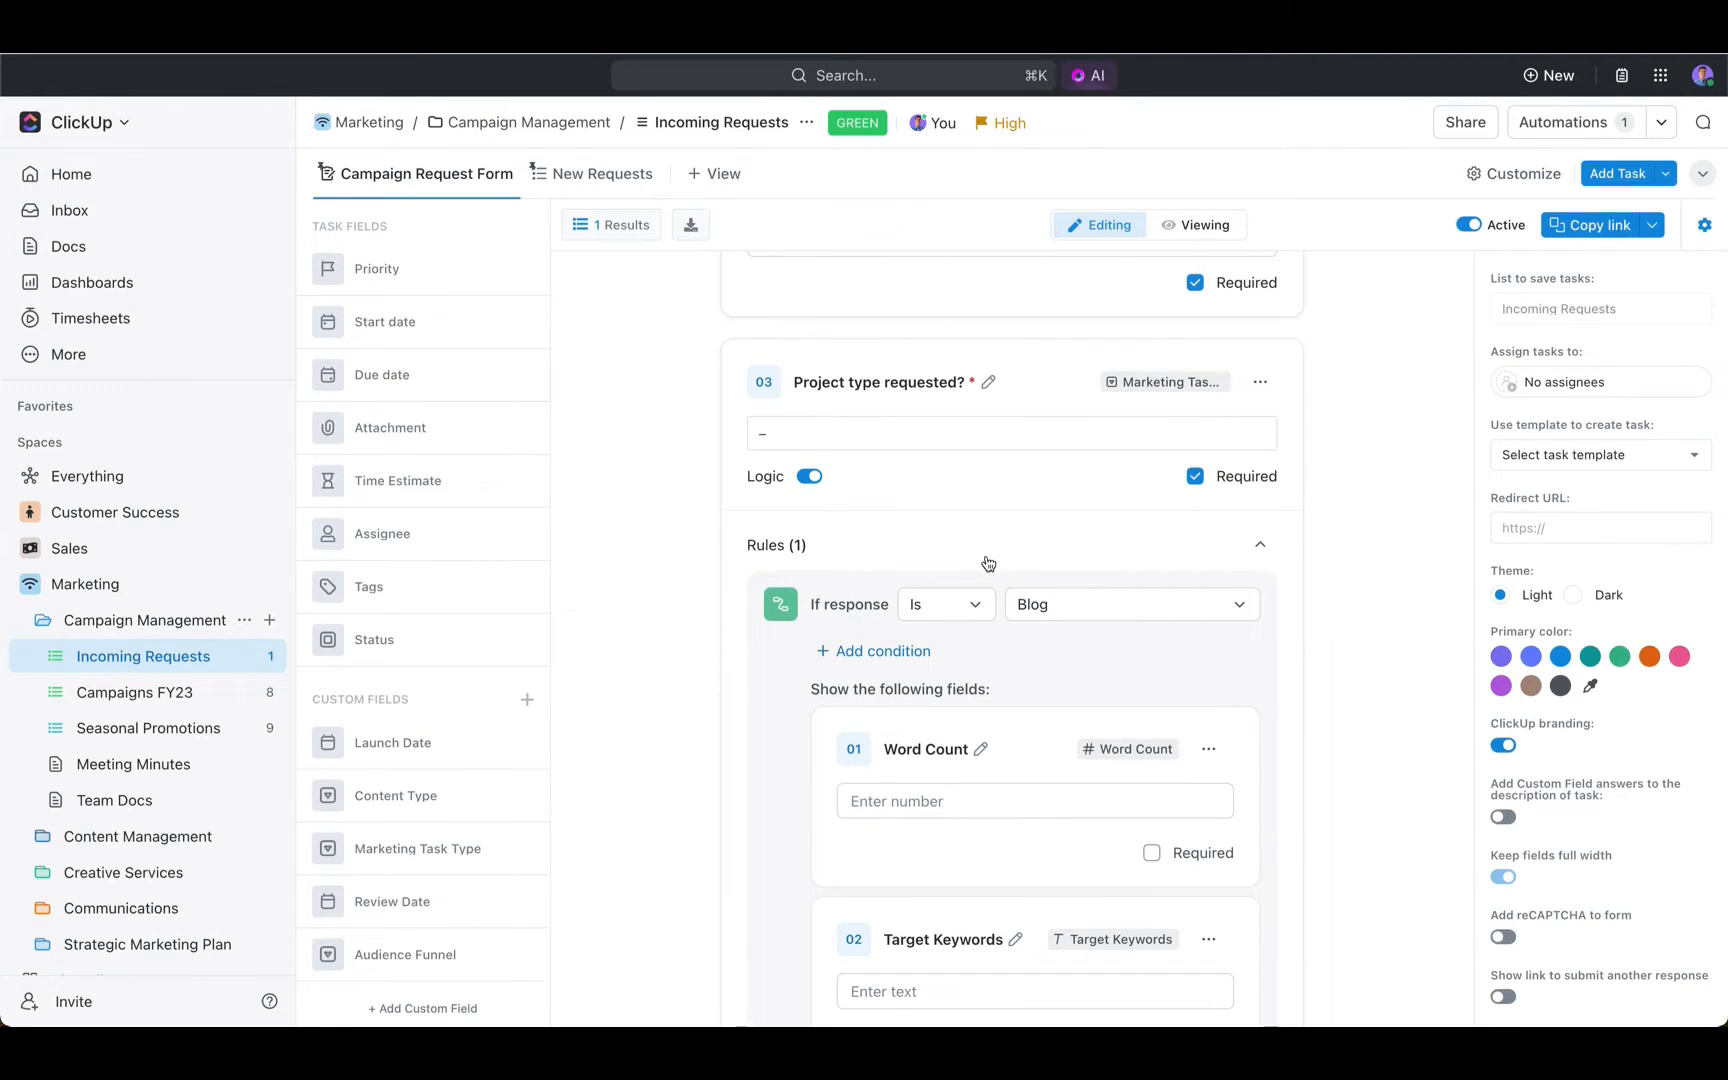
scroll(771, 698, down, 2)
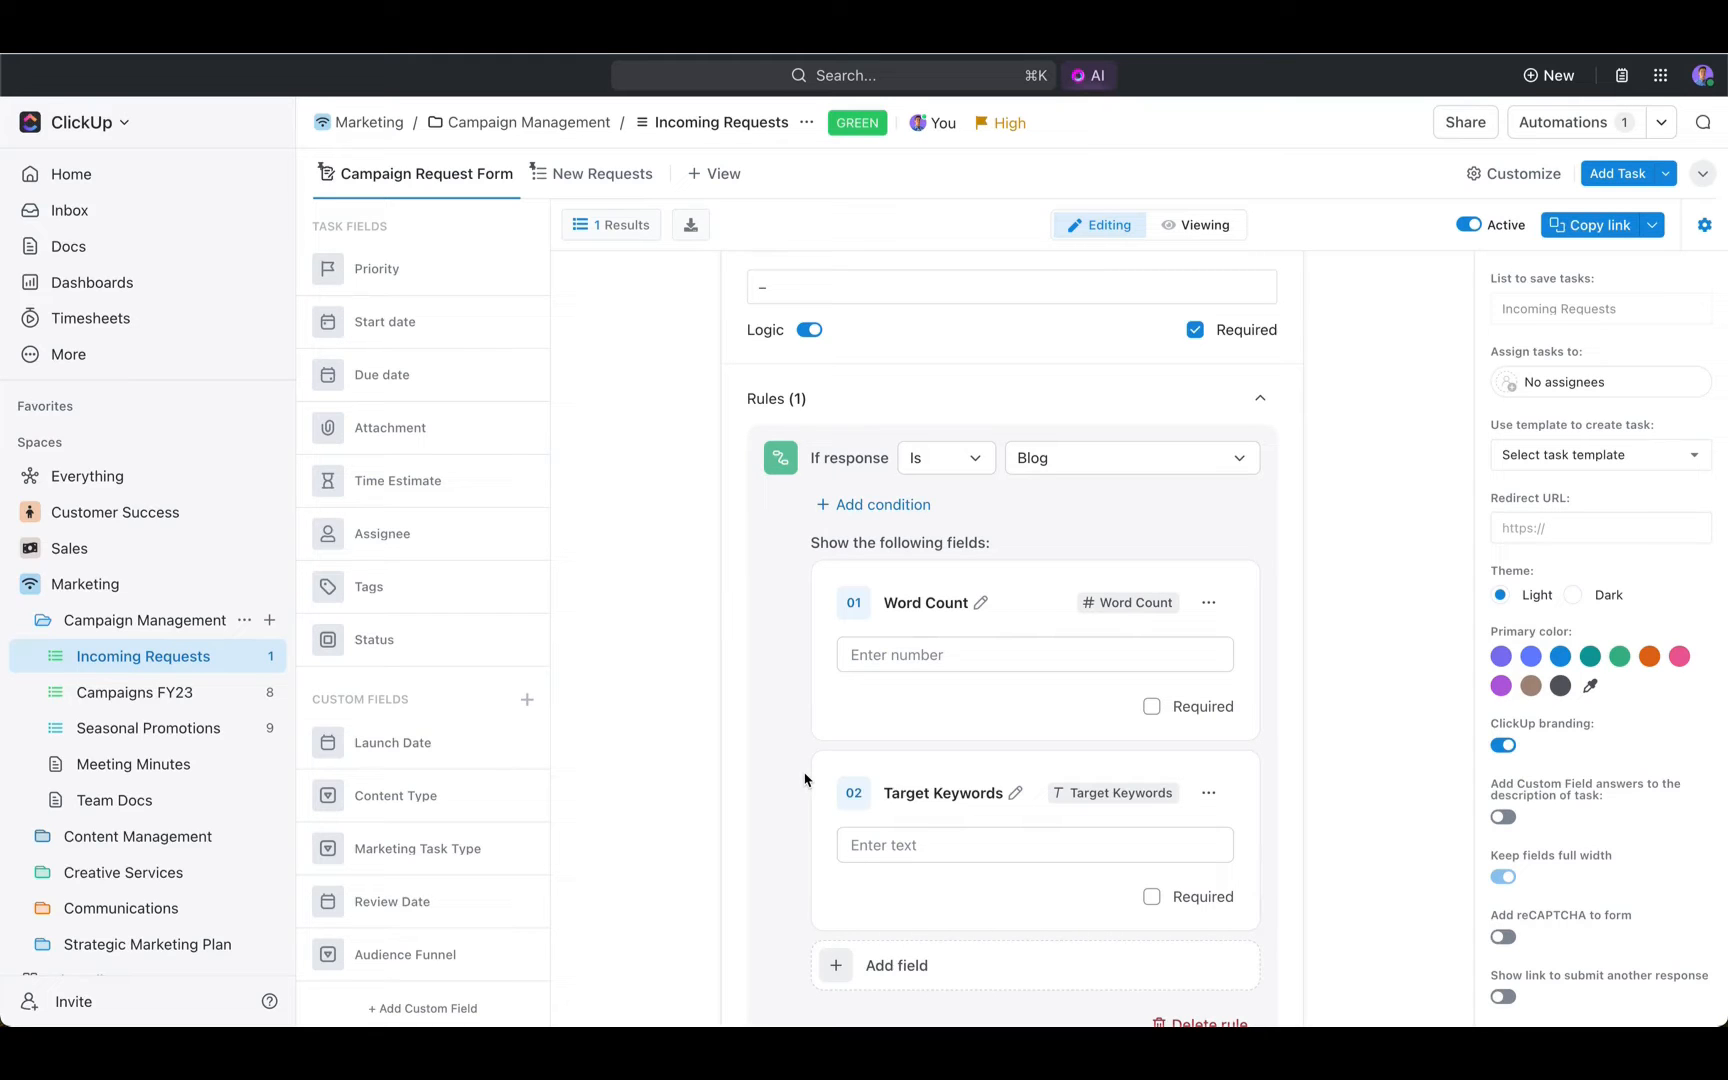
scroll(805, 780, up, 2)
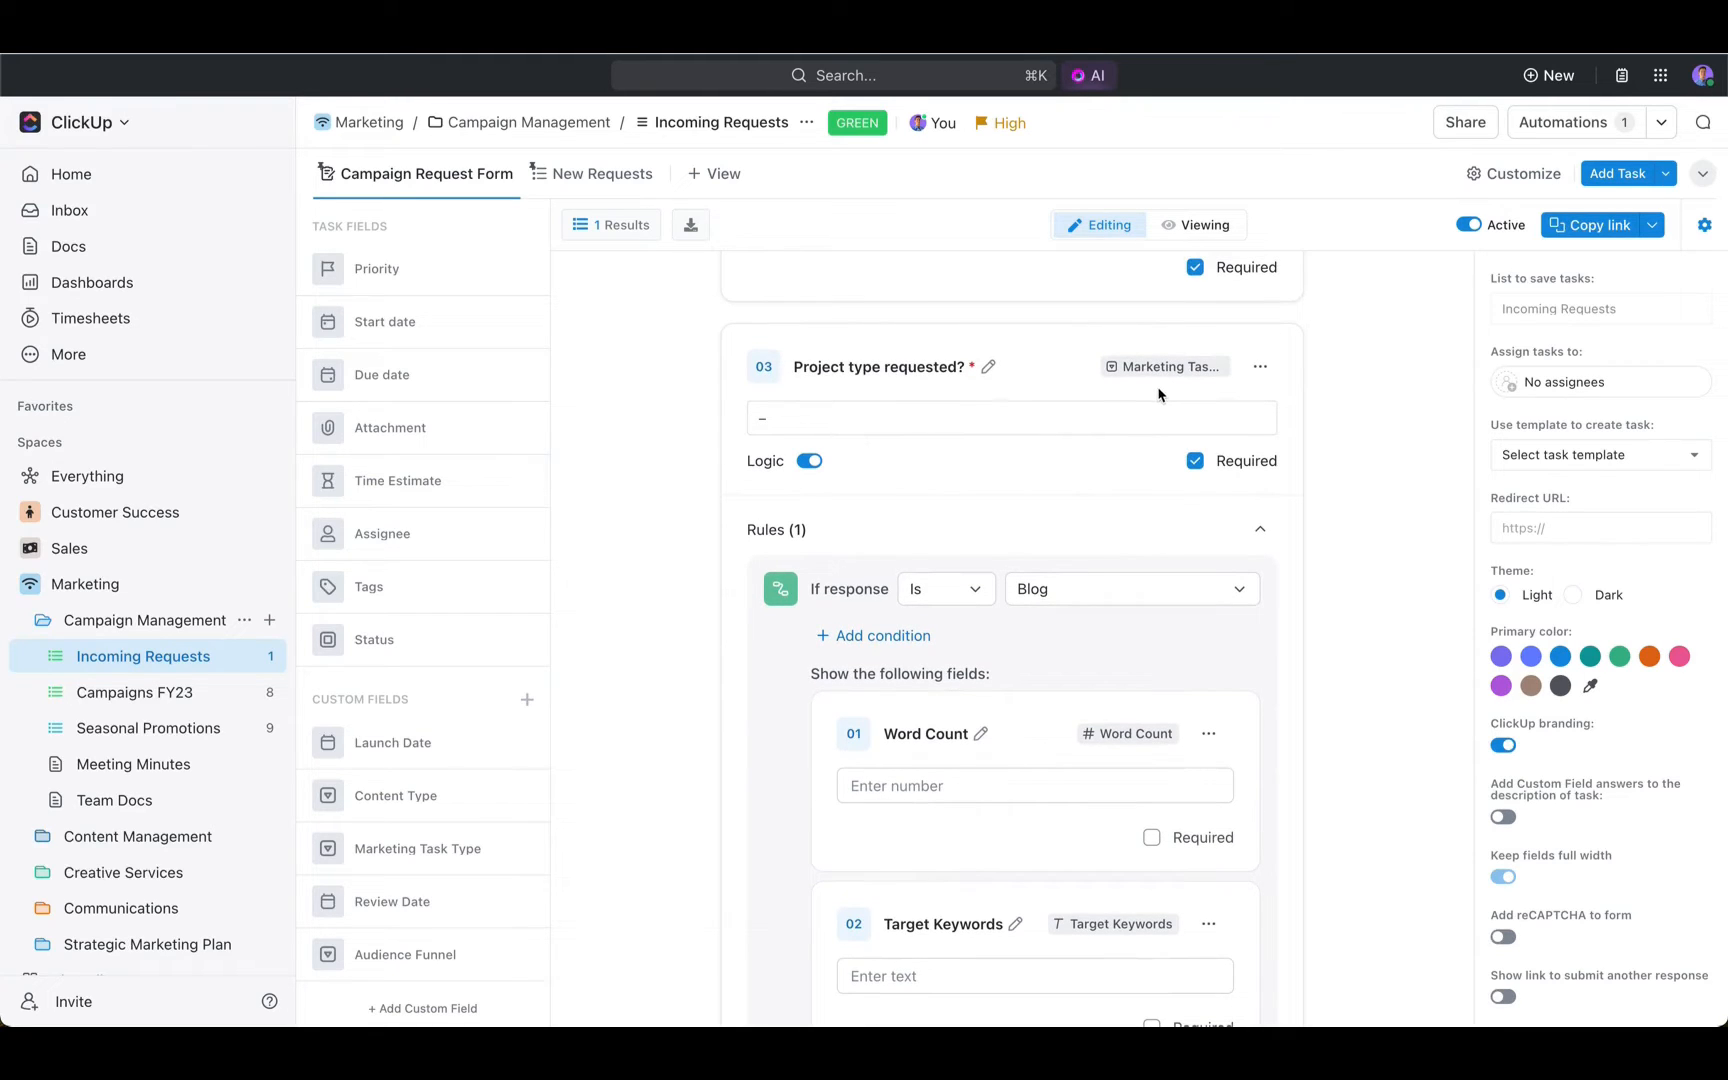
- Choose Blog as the requested project type in the filled-in Campaign Request Form and submit the request
click(1206, 226)
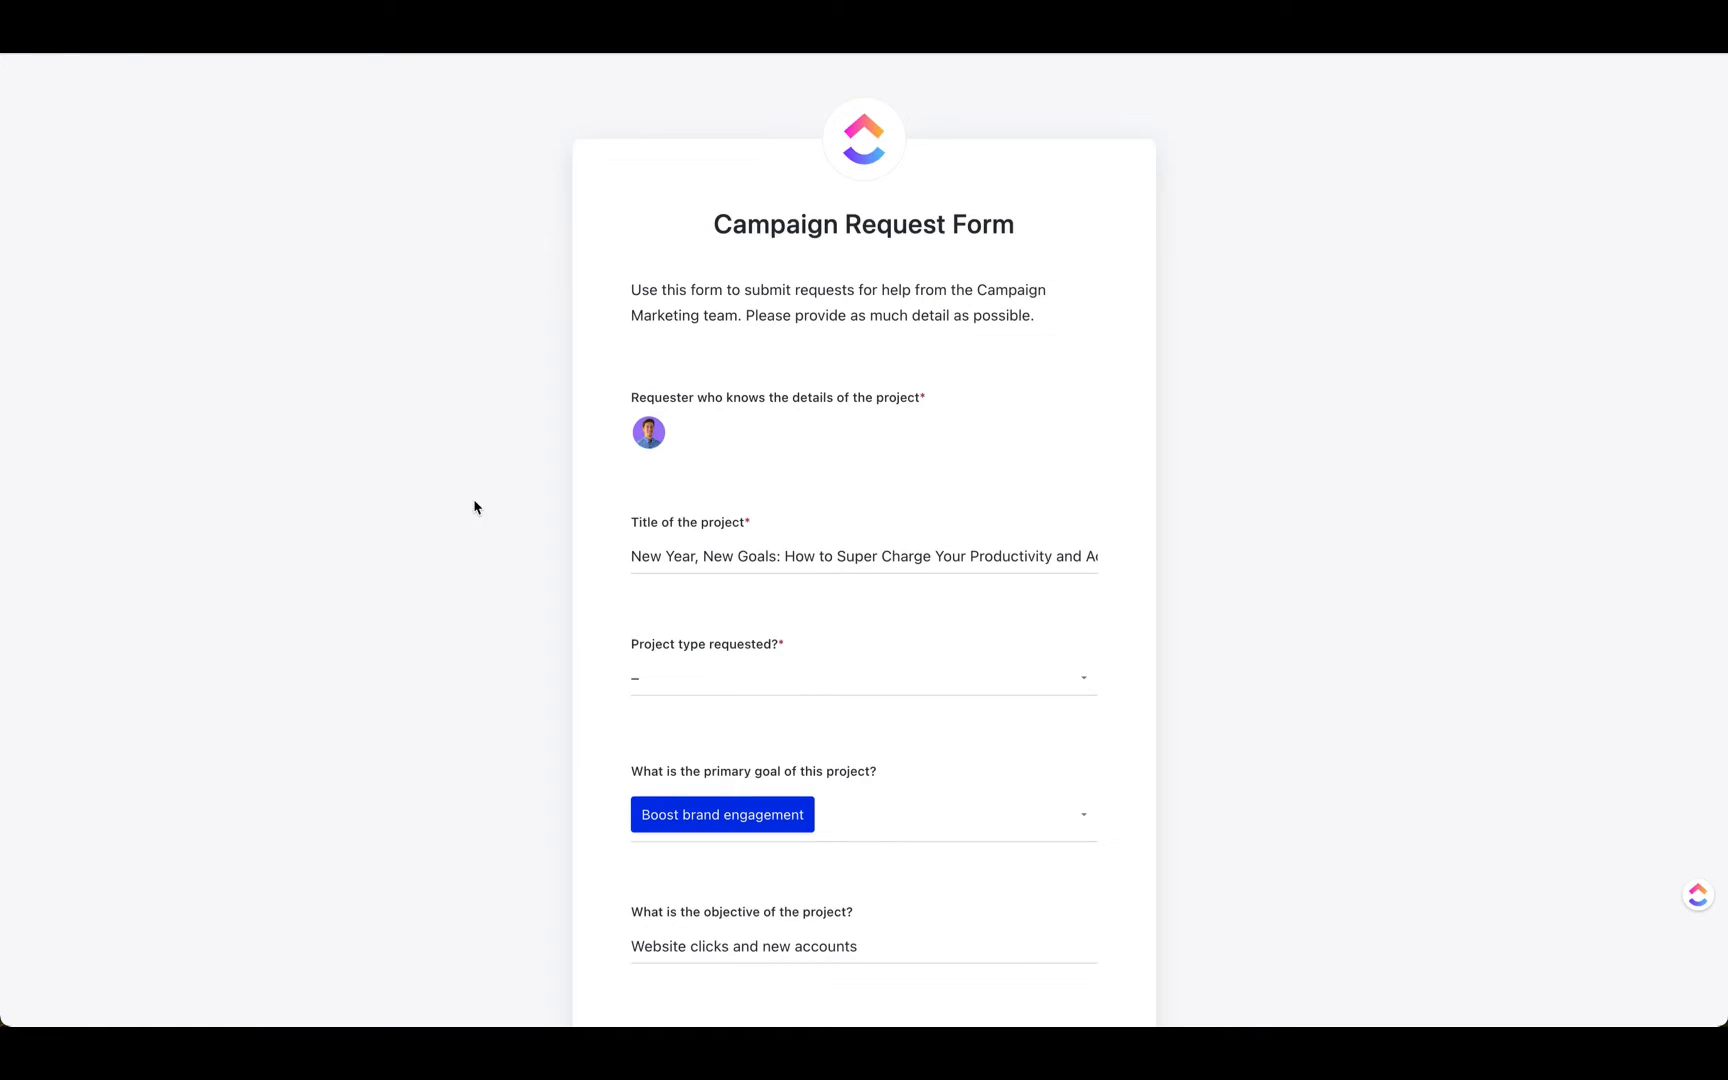
scroll(480, 505, down, 2)
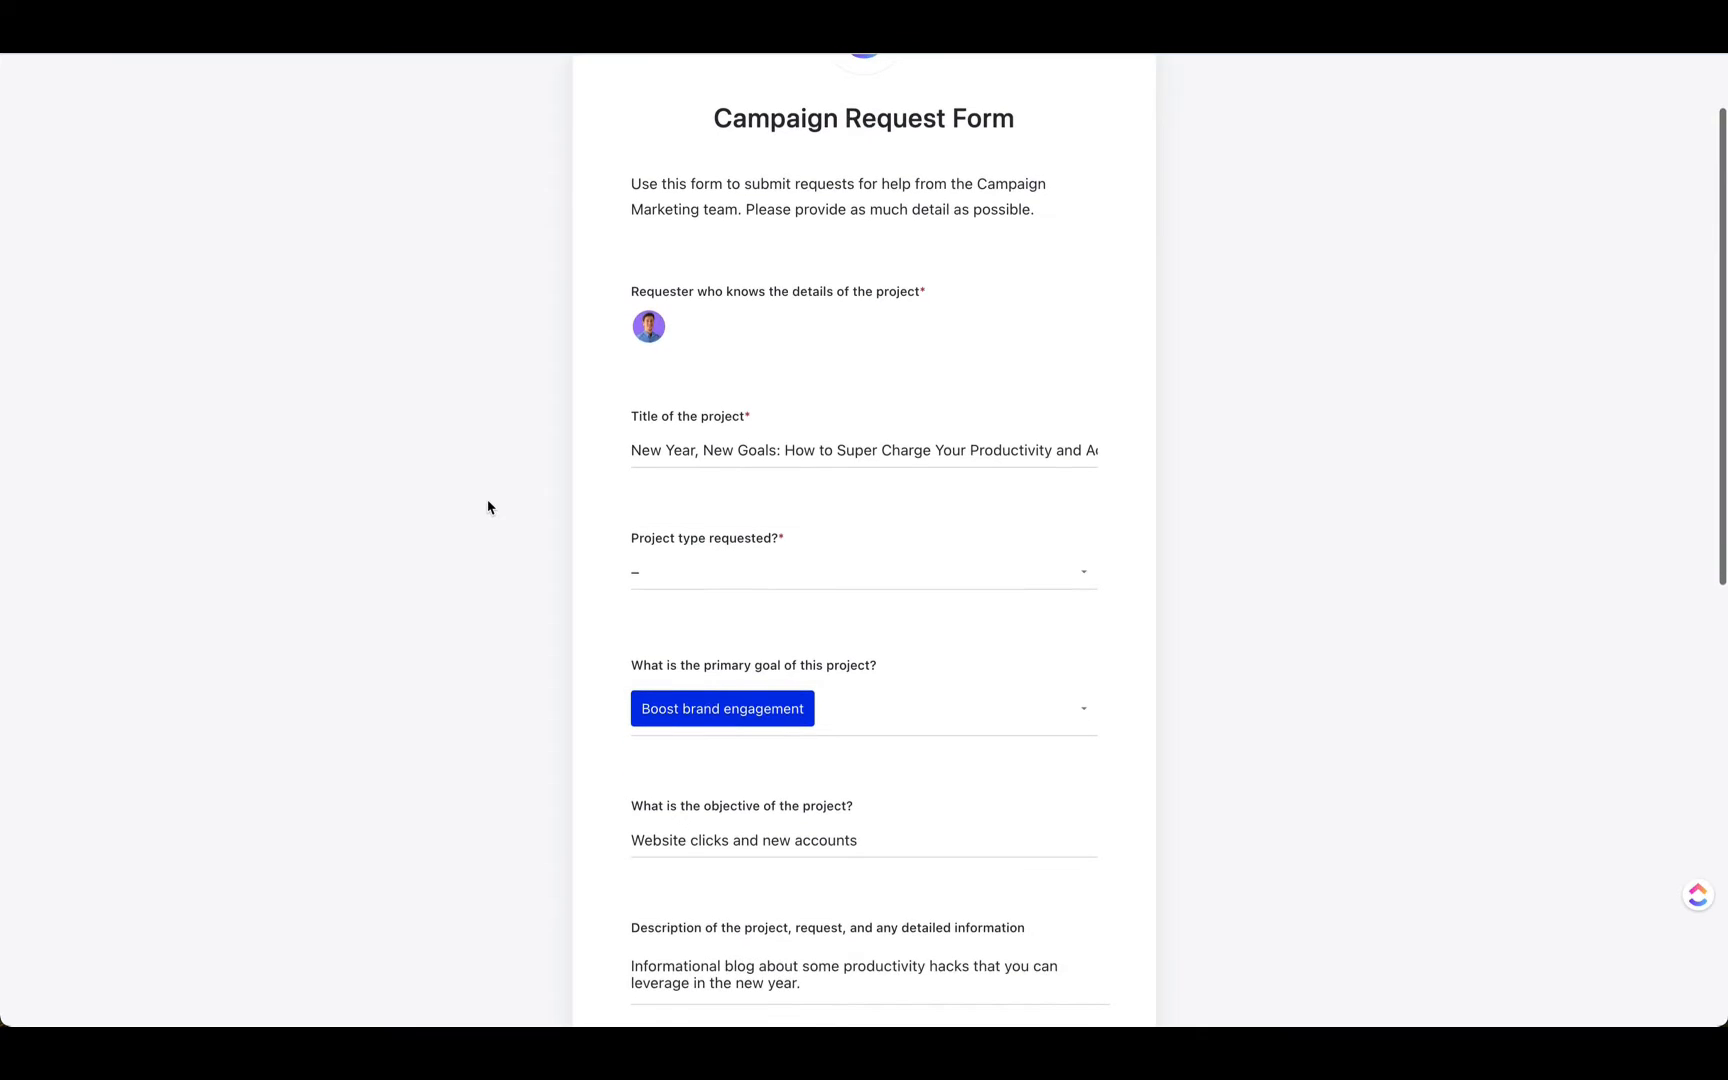
click(745, 577)
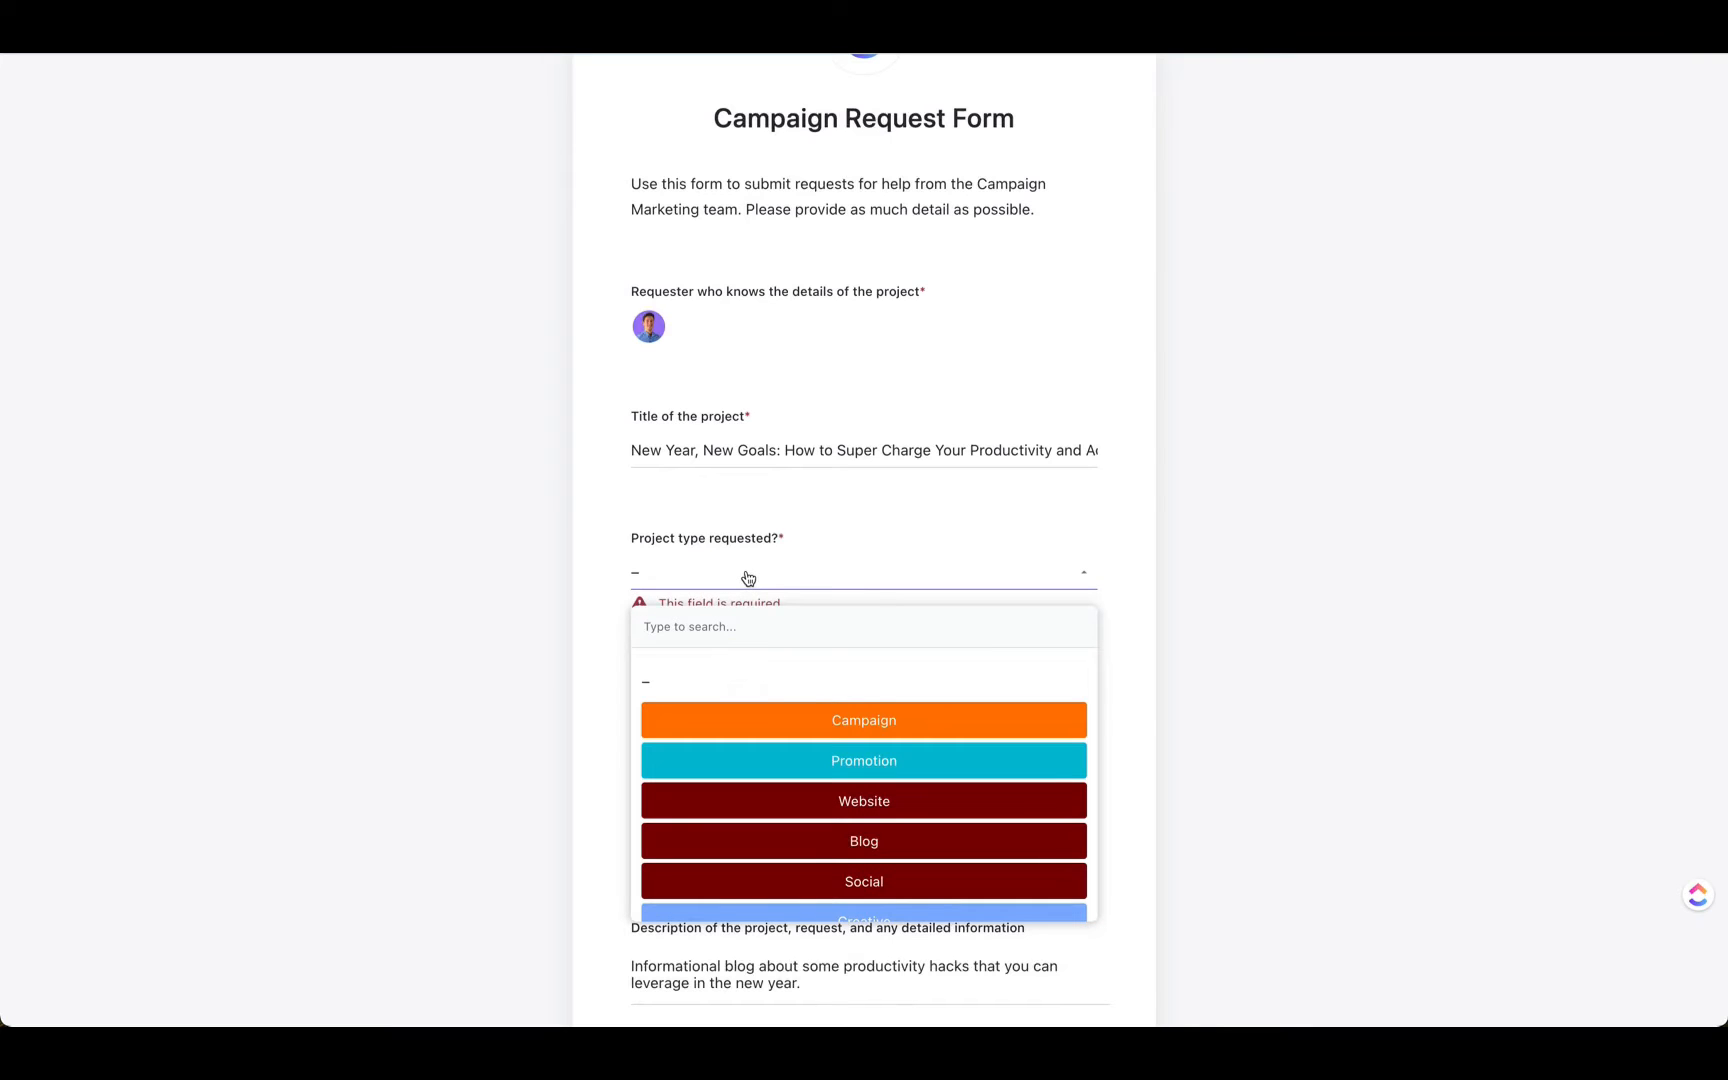
click(866, 841)
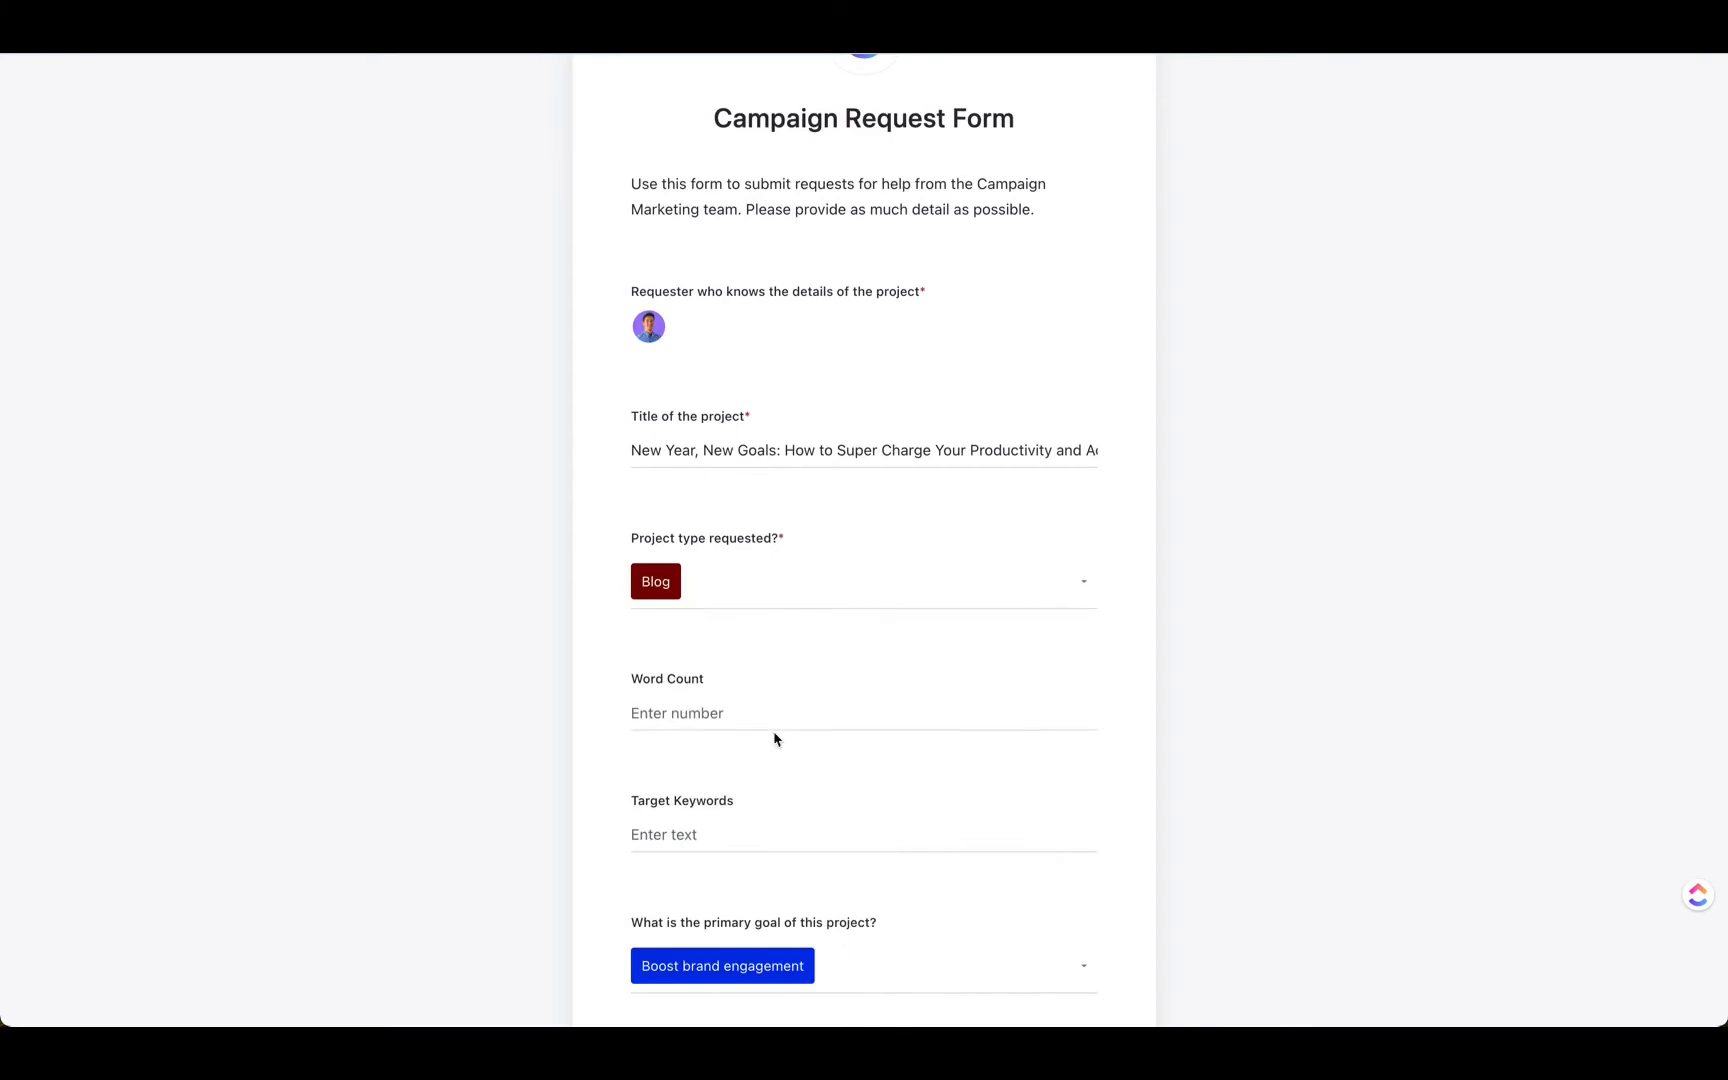
scroll(598, 705, down, 2)
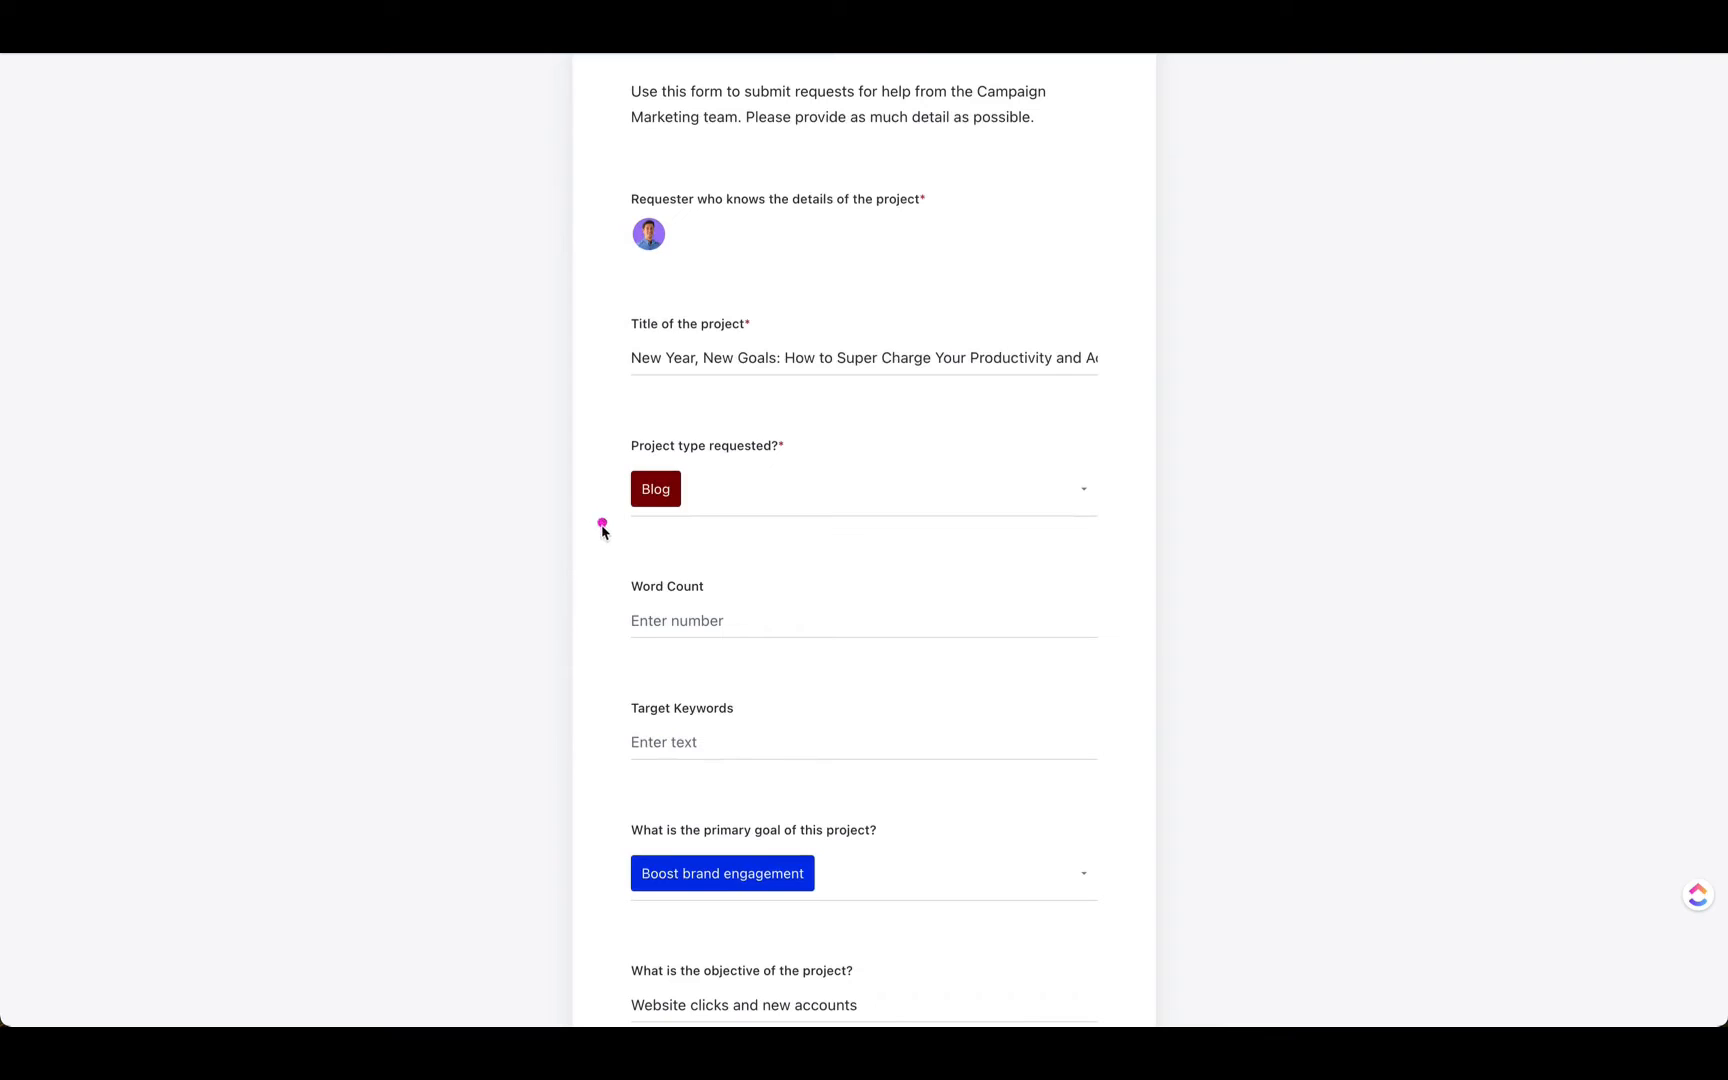
mouse_move(605, 563)
mouse_down()
mouse_move(1122, 810)
mouse_move(1131, 792)
mouse_up()
scroll(505, 741, down, 10)
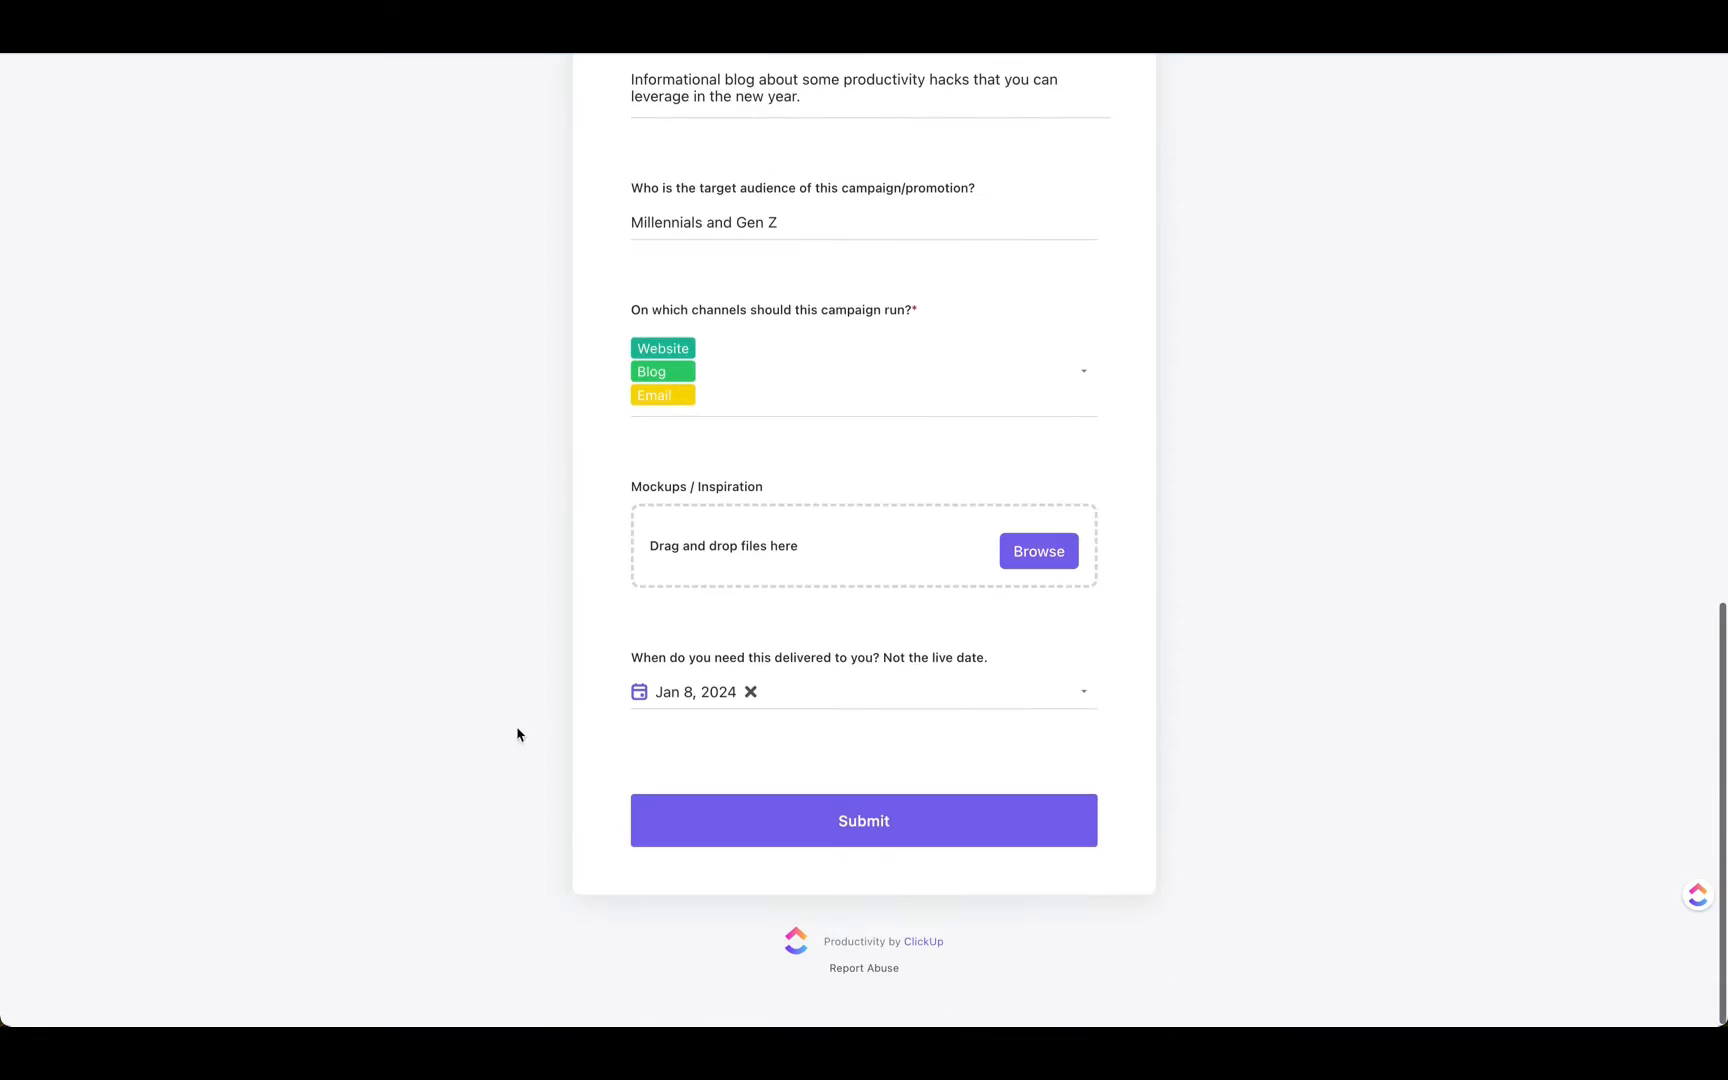
click(856, 828)
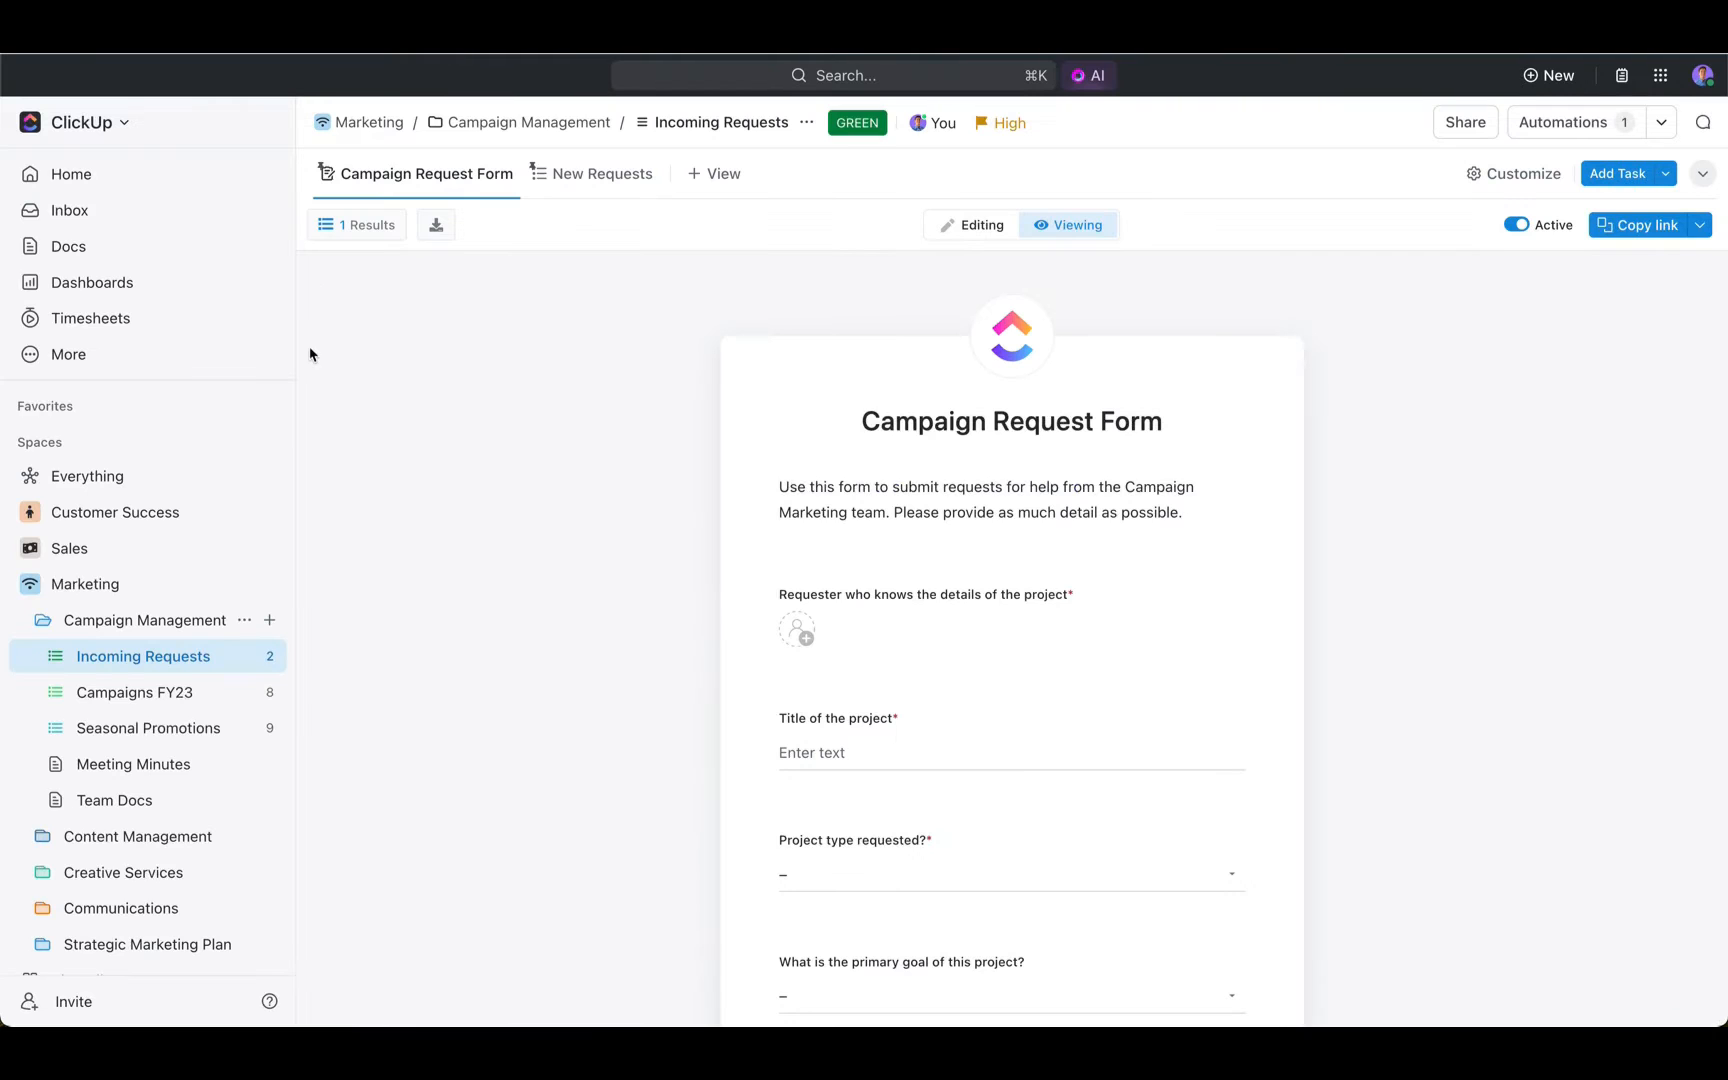
- Open the New Requests view and change the status of the "New Year, New Goals" blog request
click(562, 175)
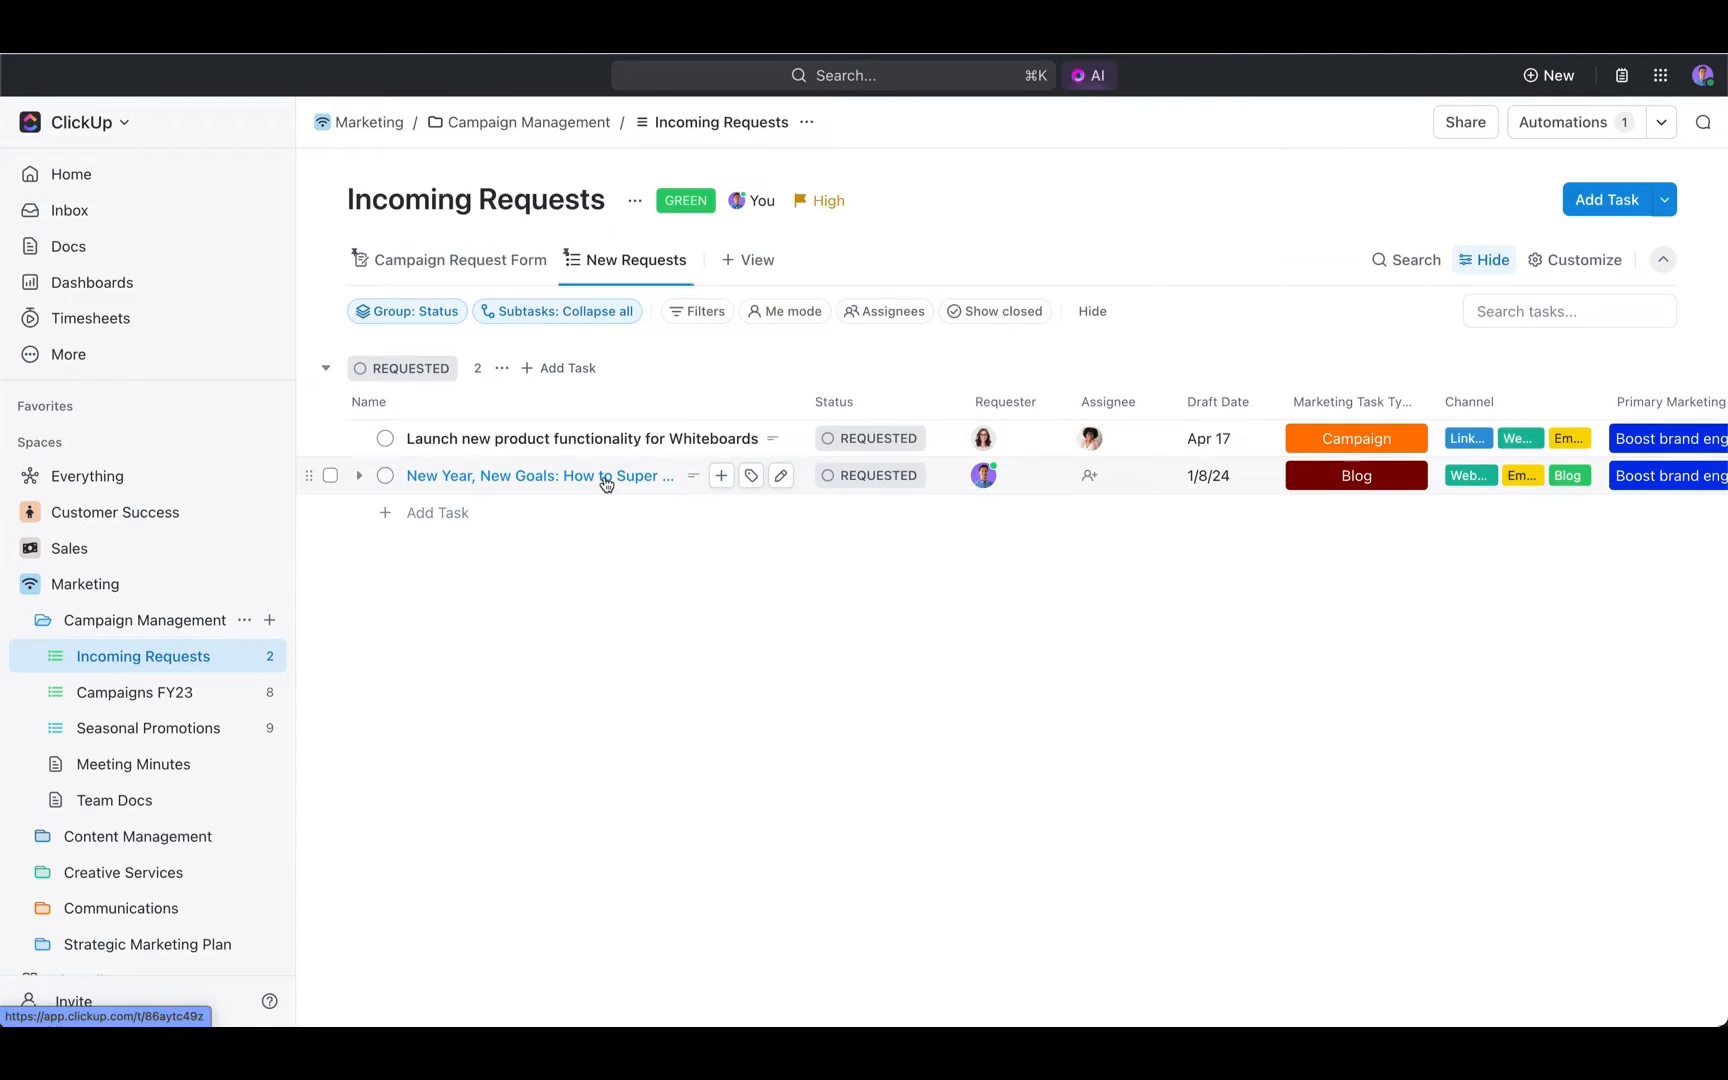
click(904, 478)
click(895, 640)
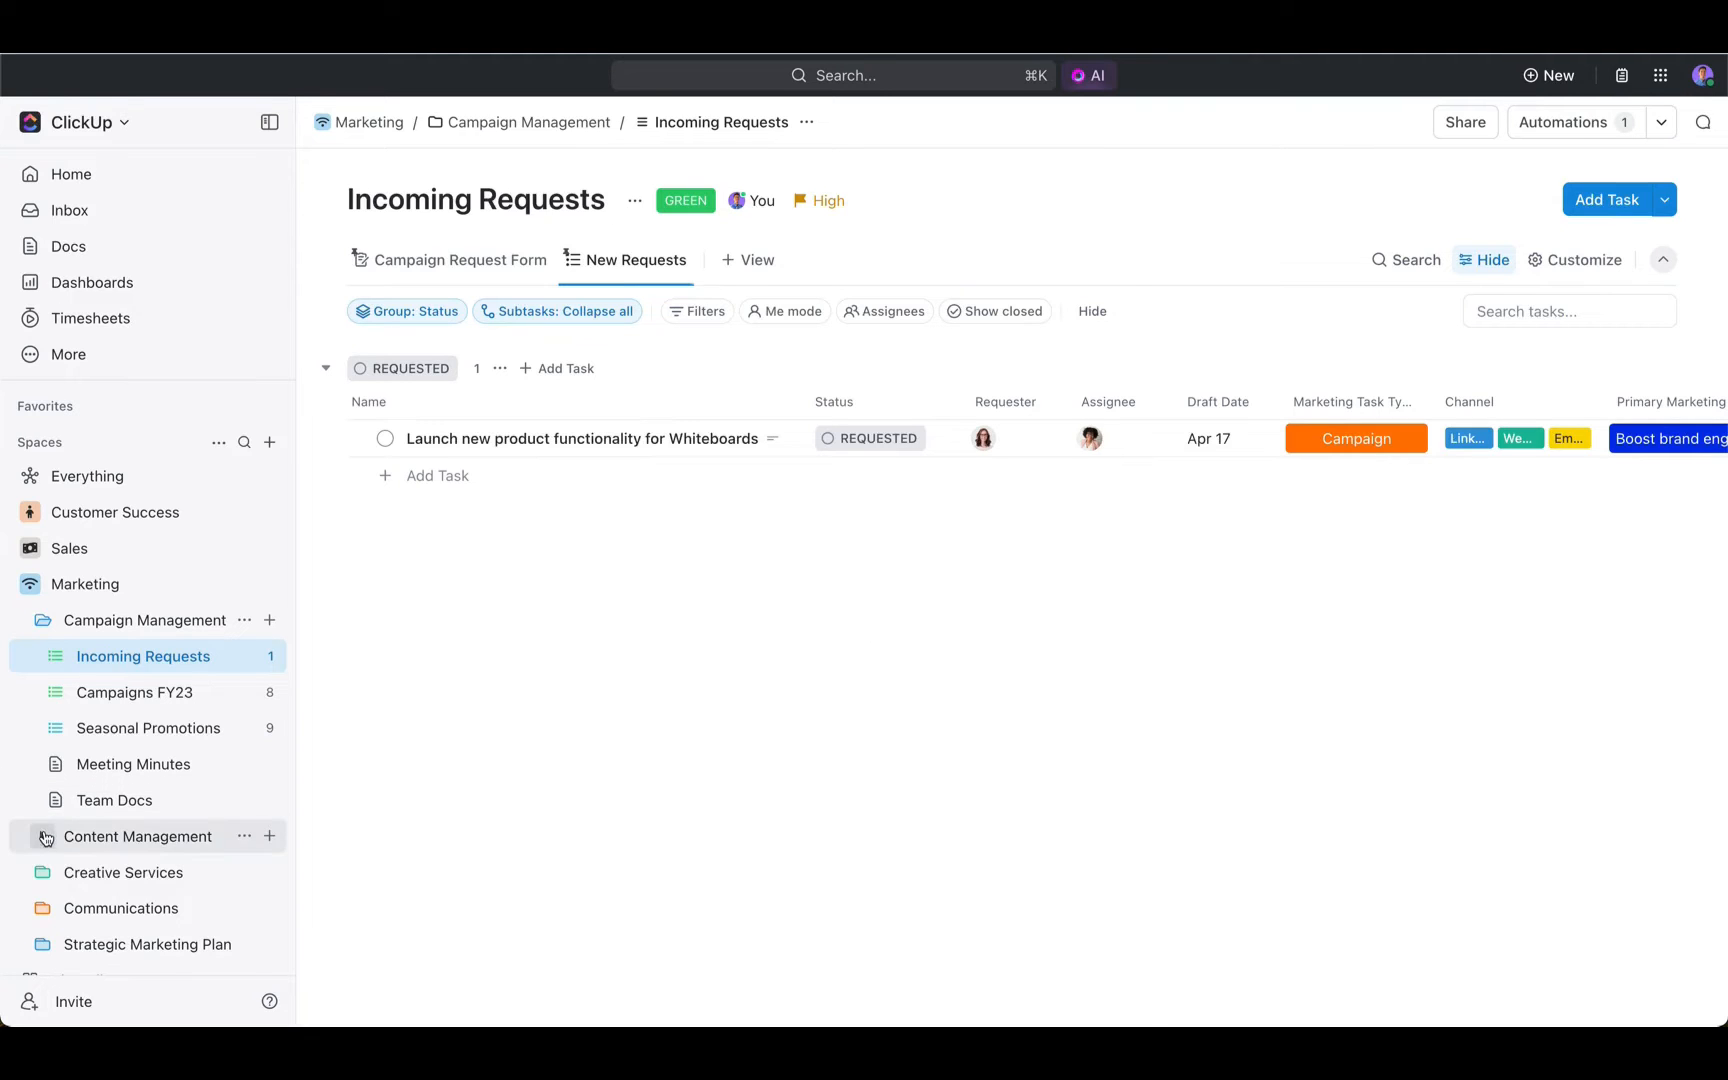
- Open the Blog Posts list in the Content Management folder
click(100, 836)
click(131, 943)
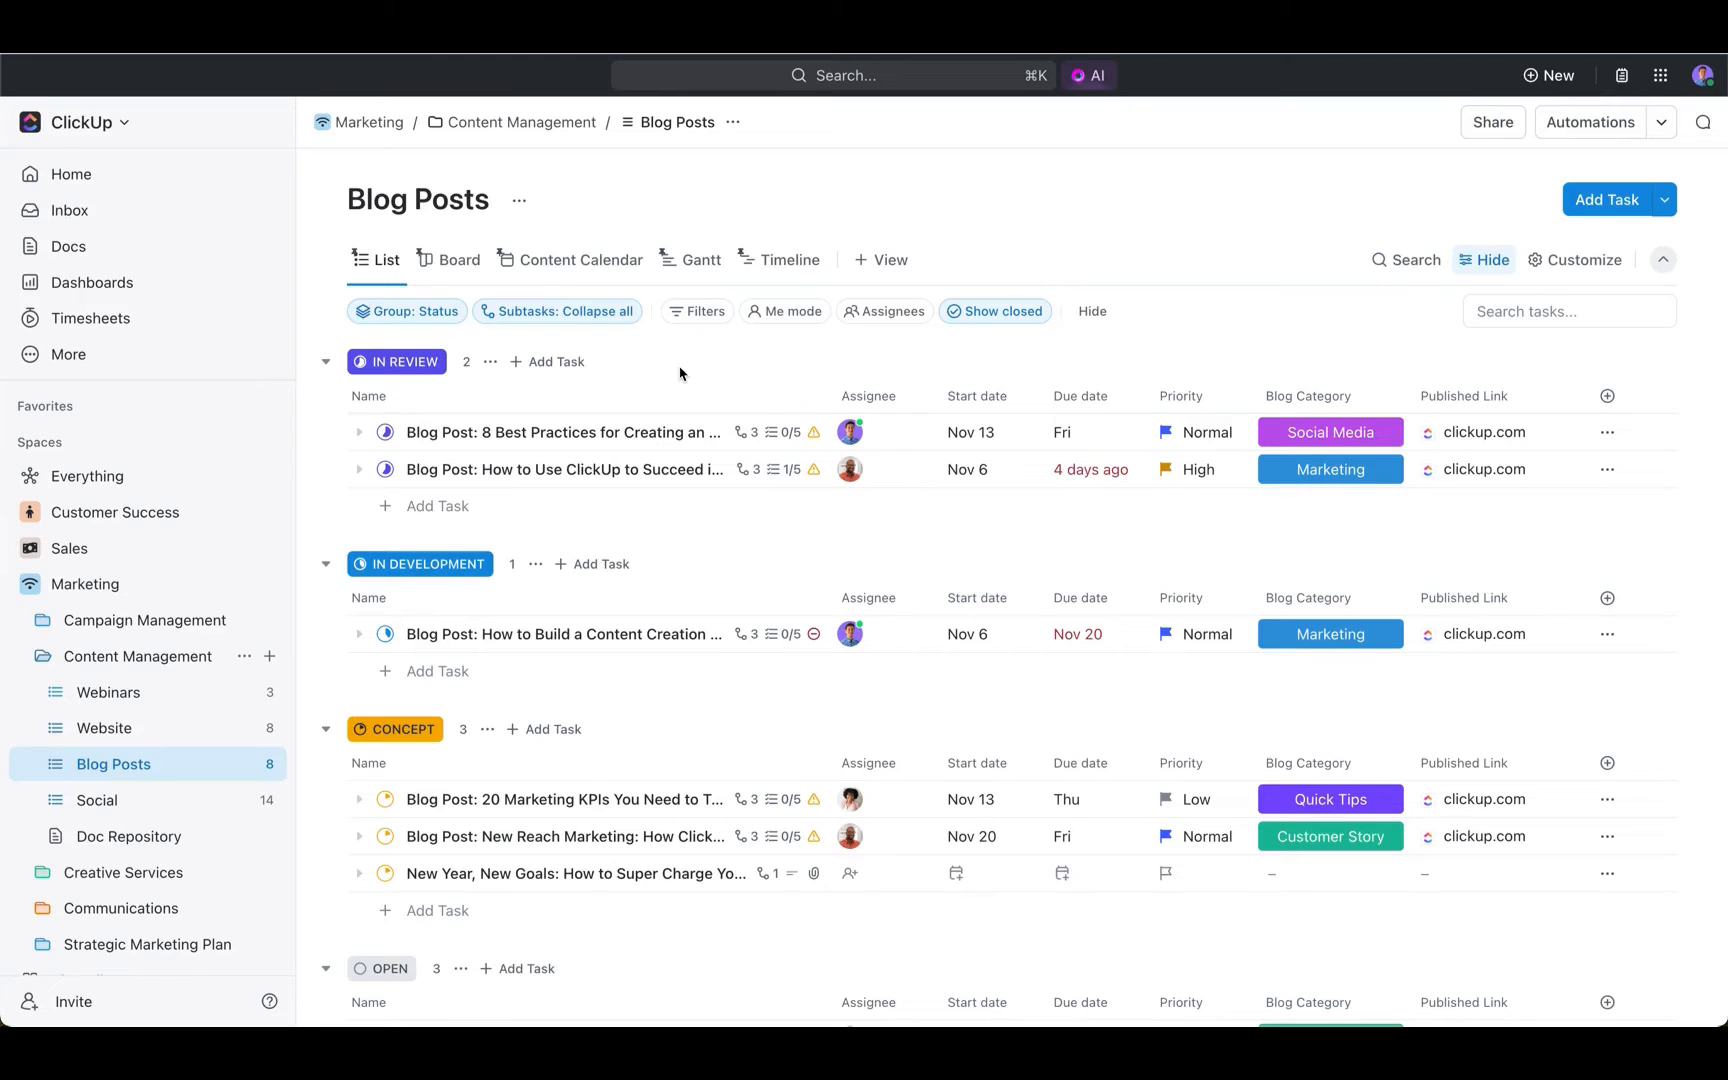
drag(335, 228, 944, 291)
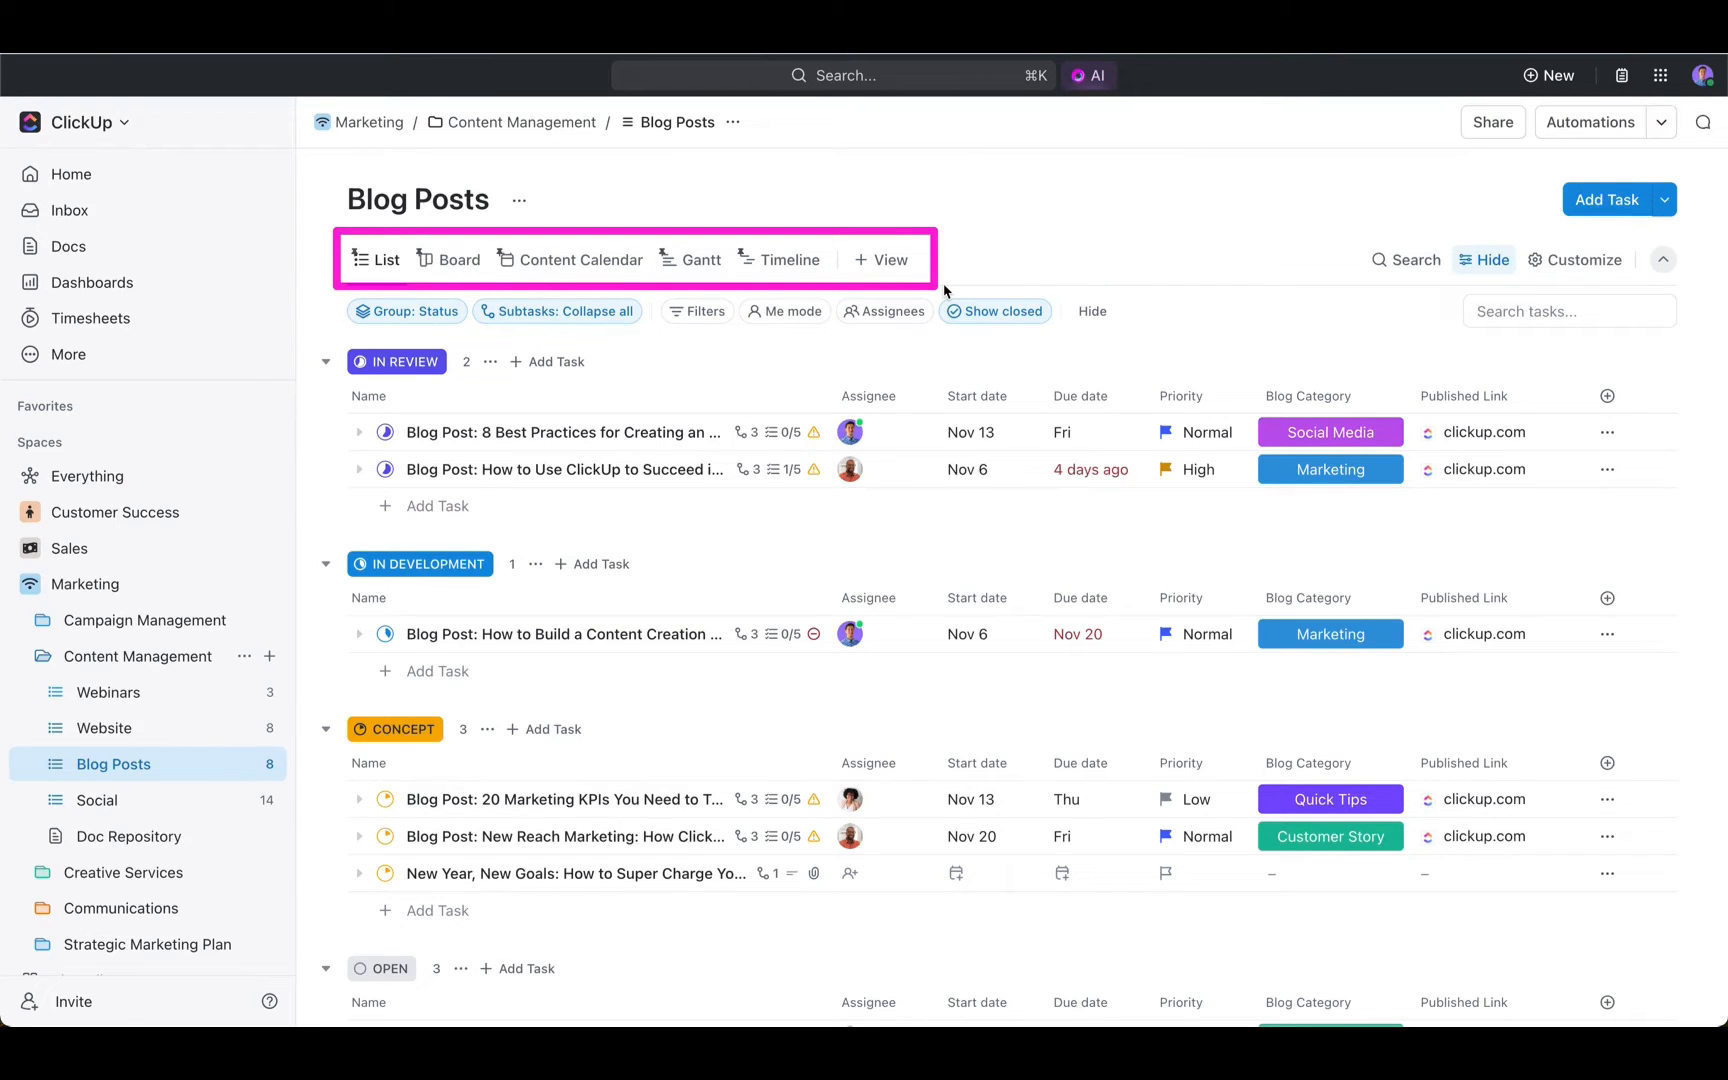
- Switch Blog Posts to the Board view, turn on swimlanes by priority, and look through the lanes
click(443, 268)
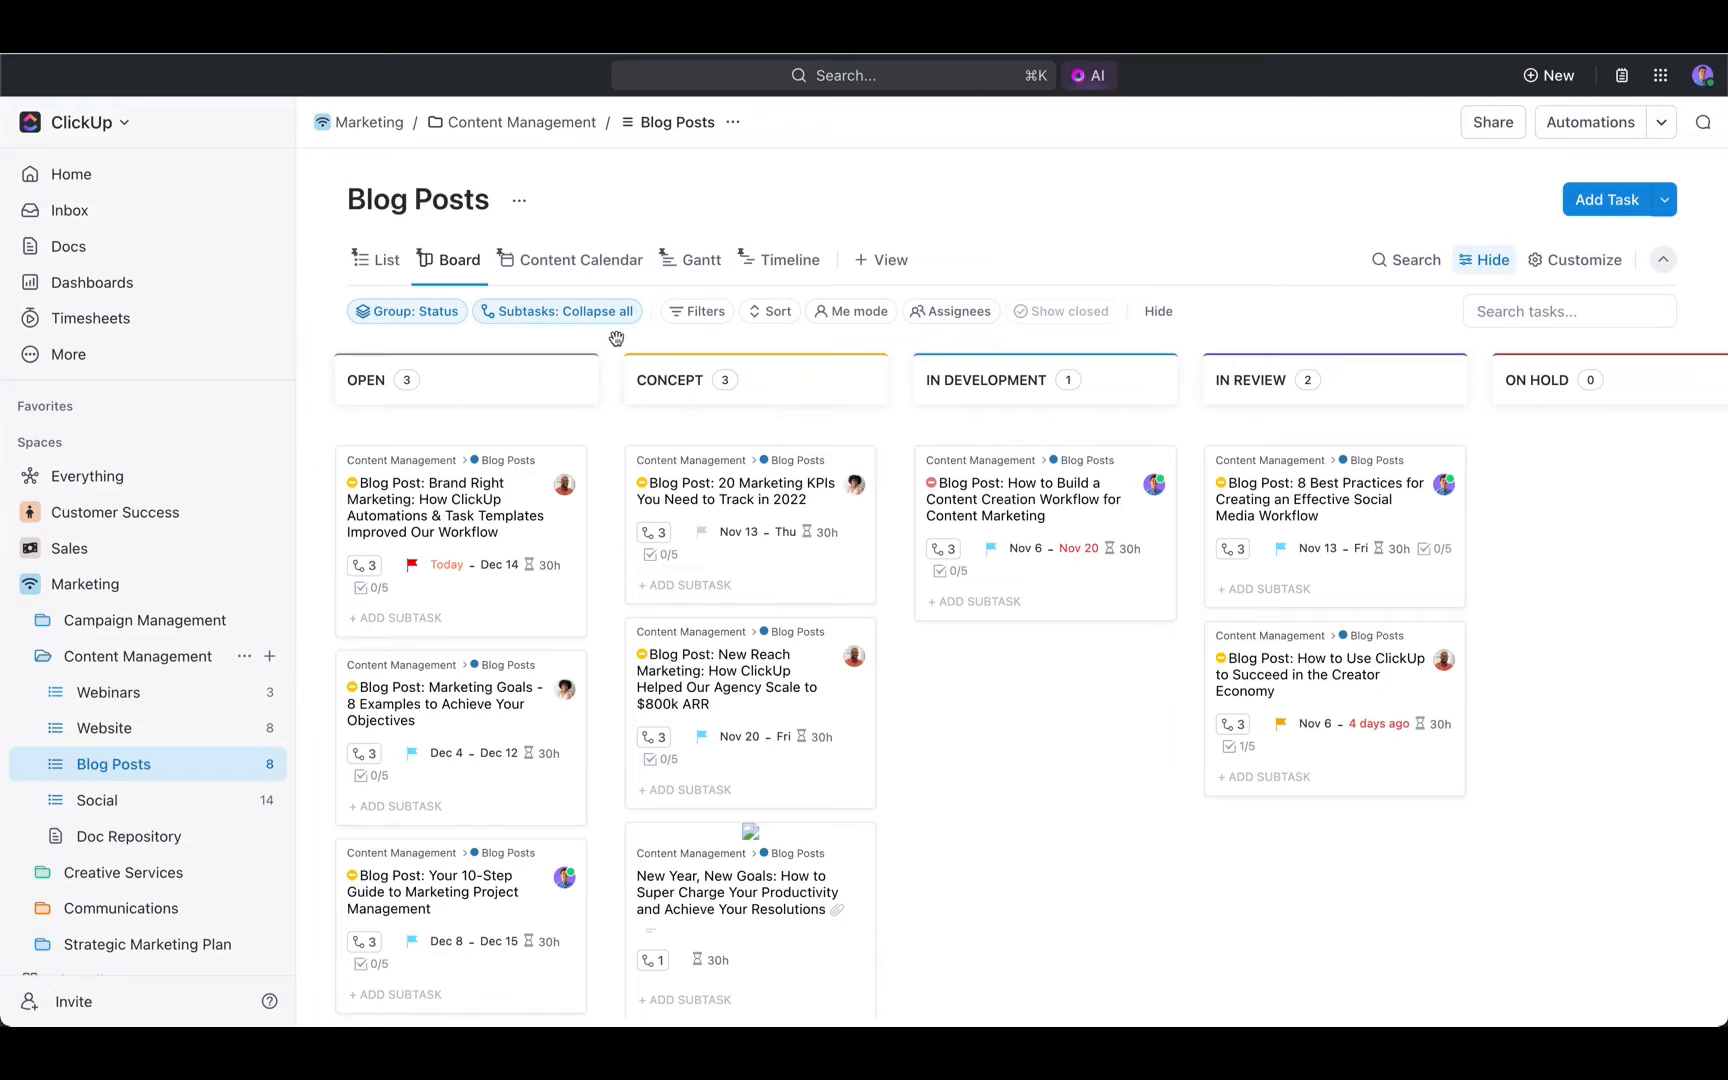
click(410, 311)
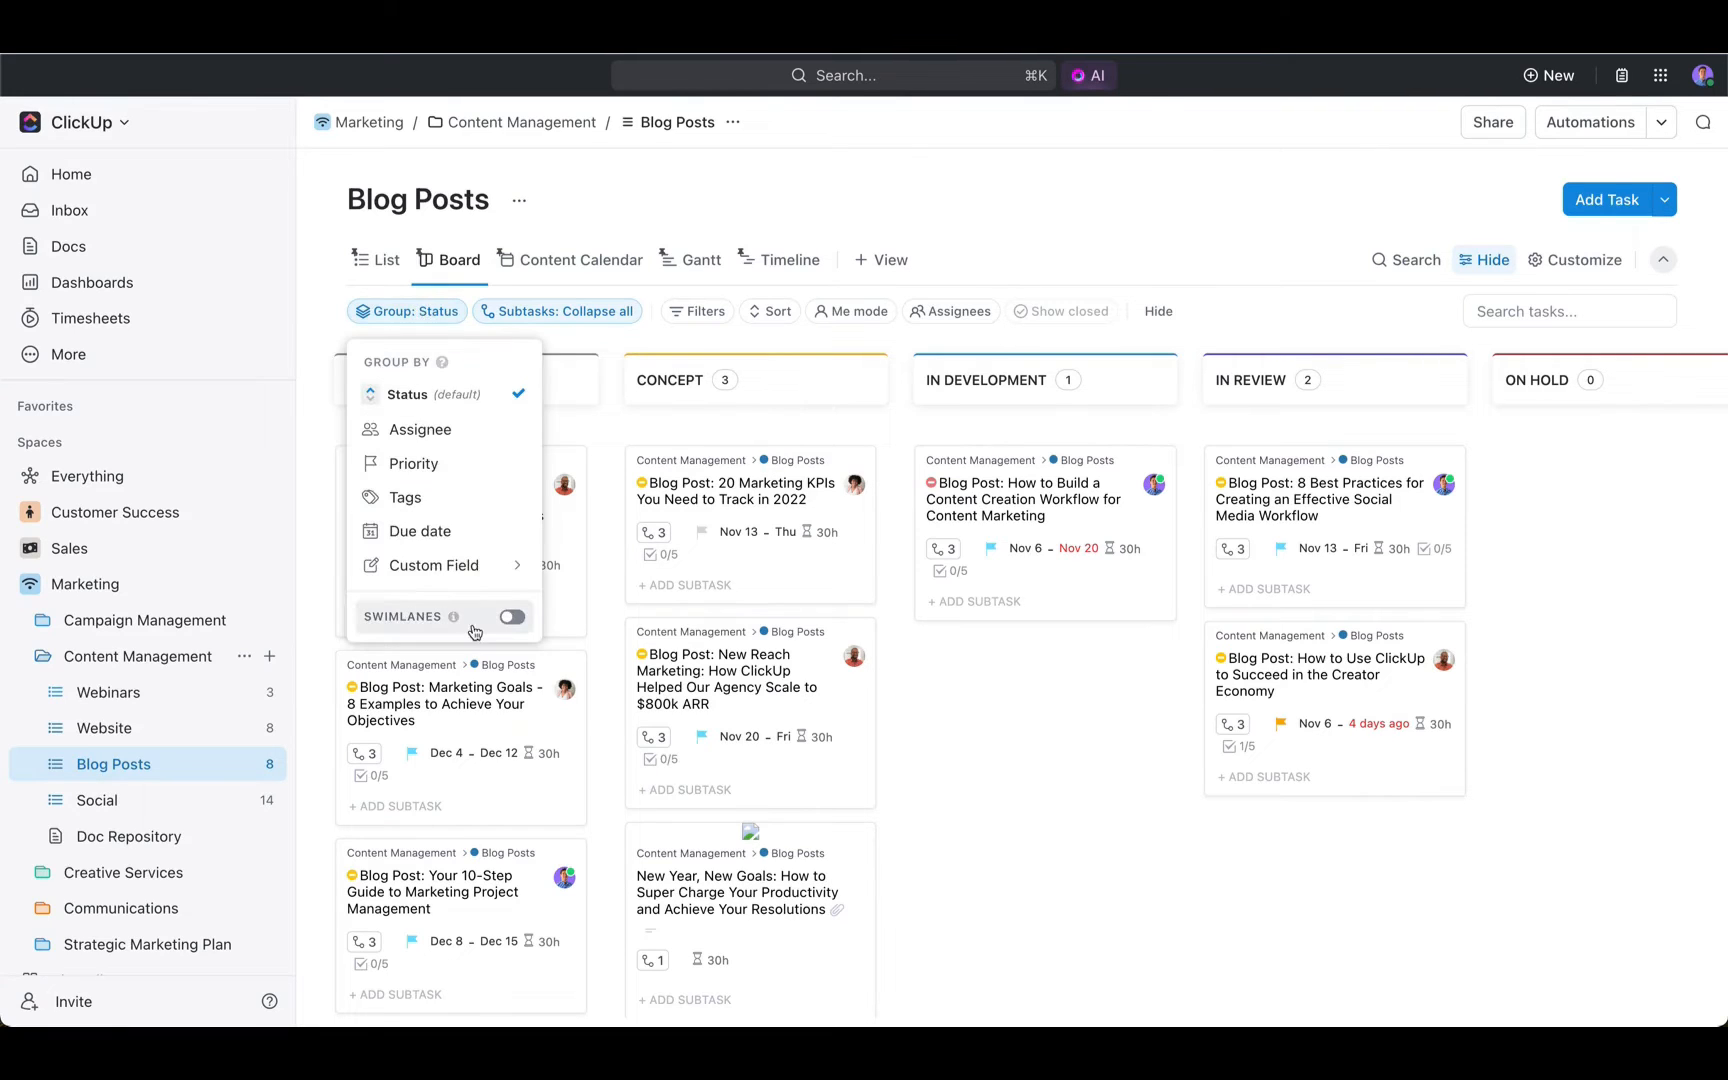
click(510, 618)
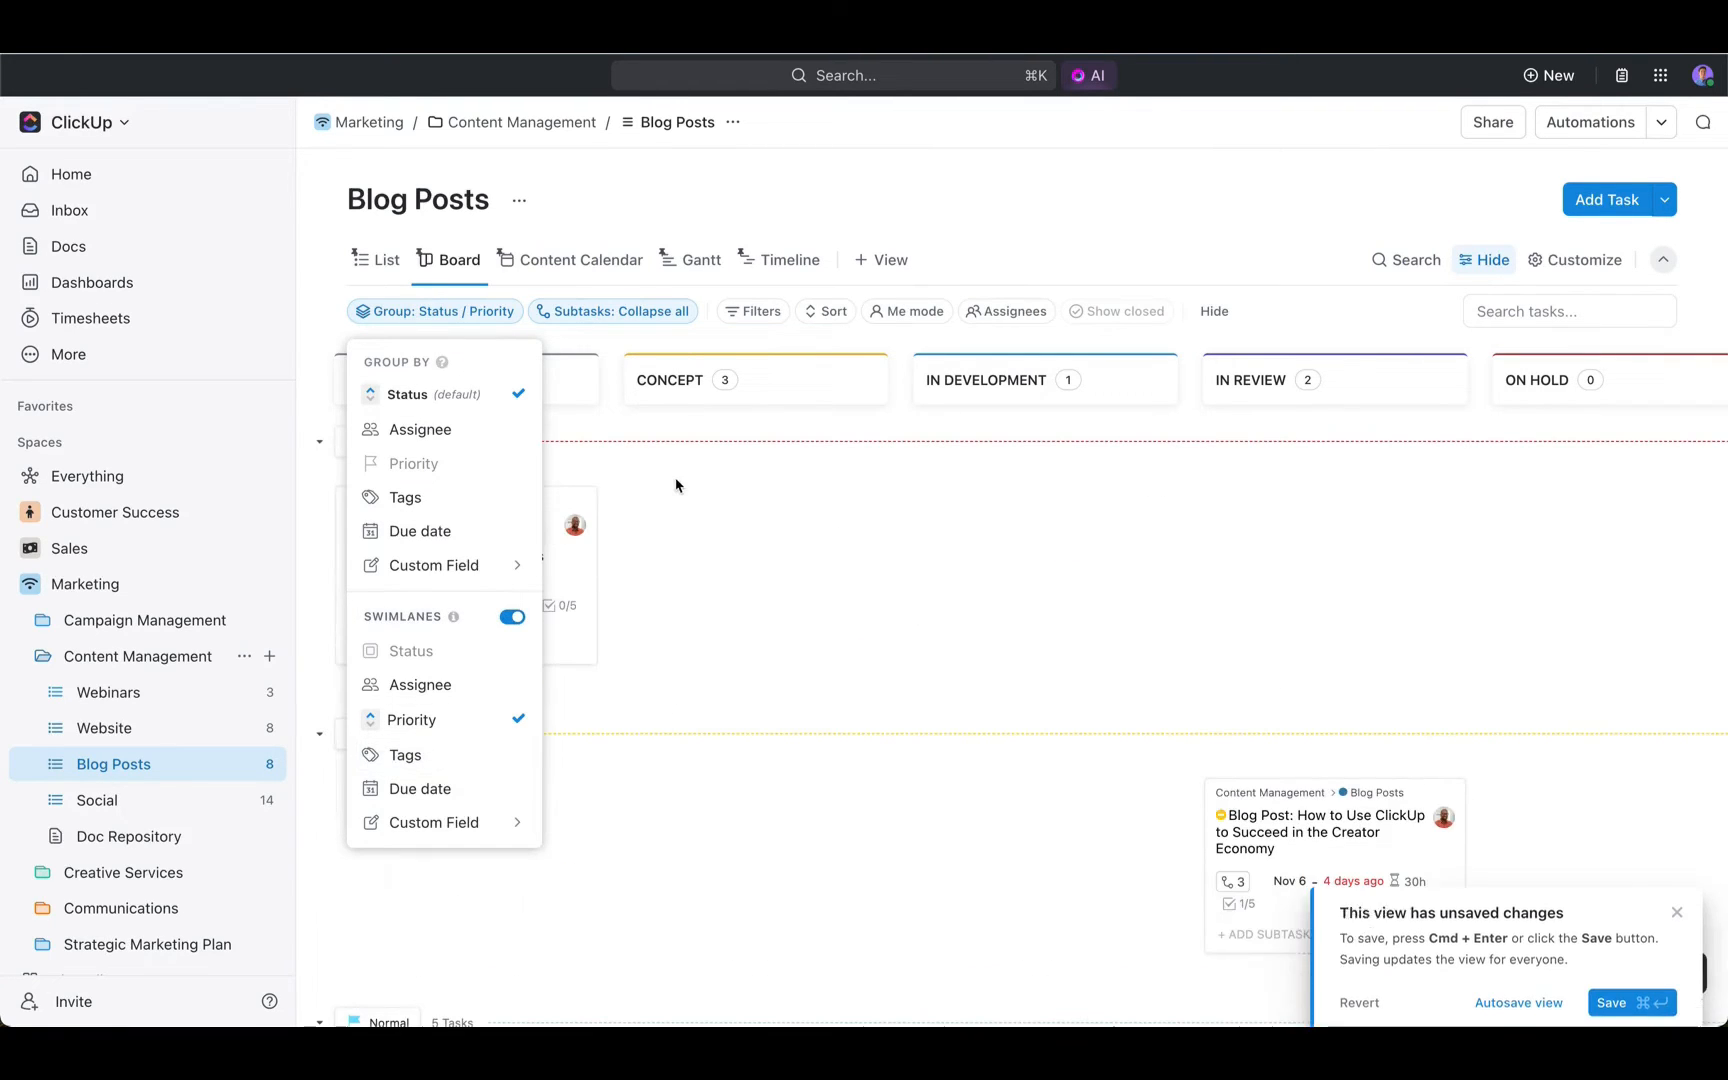
click(678, 484)
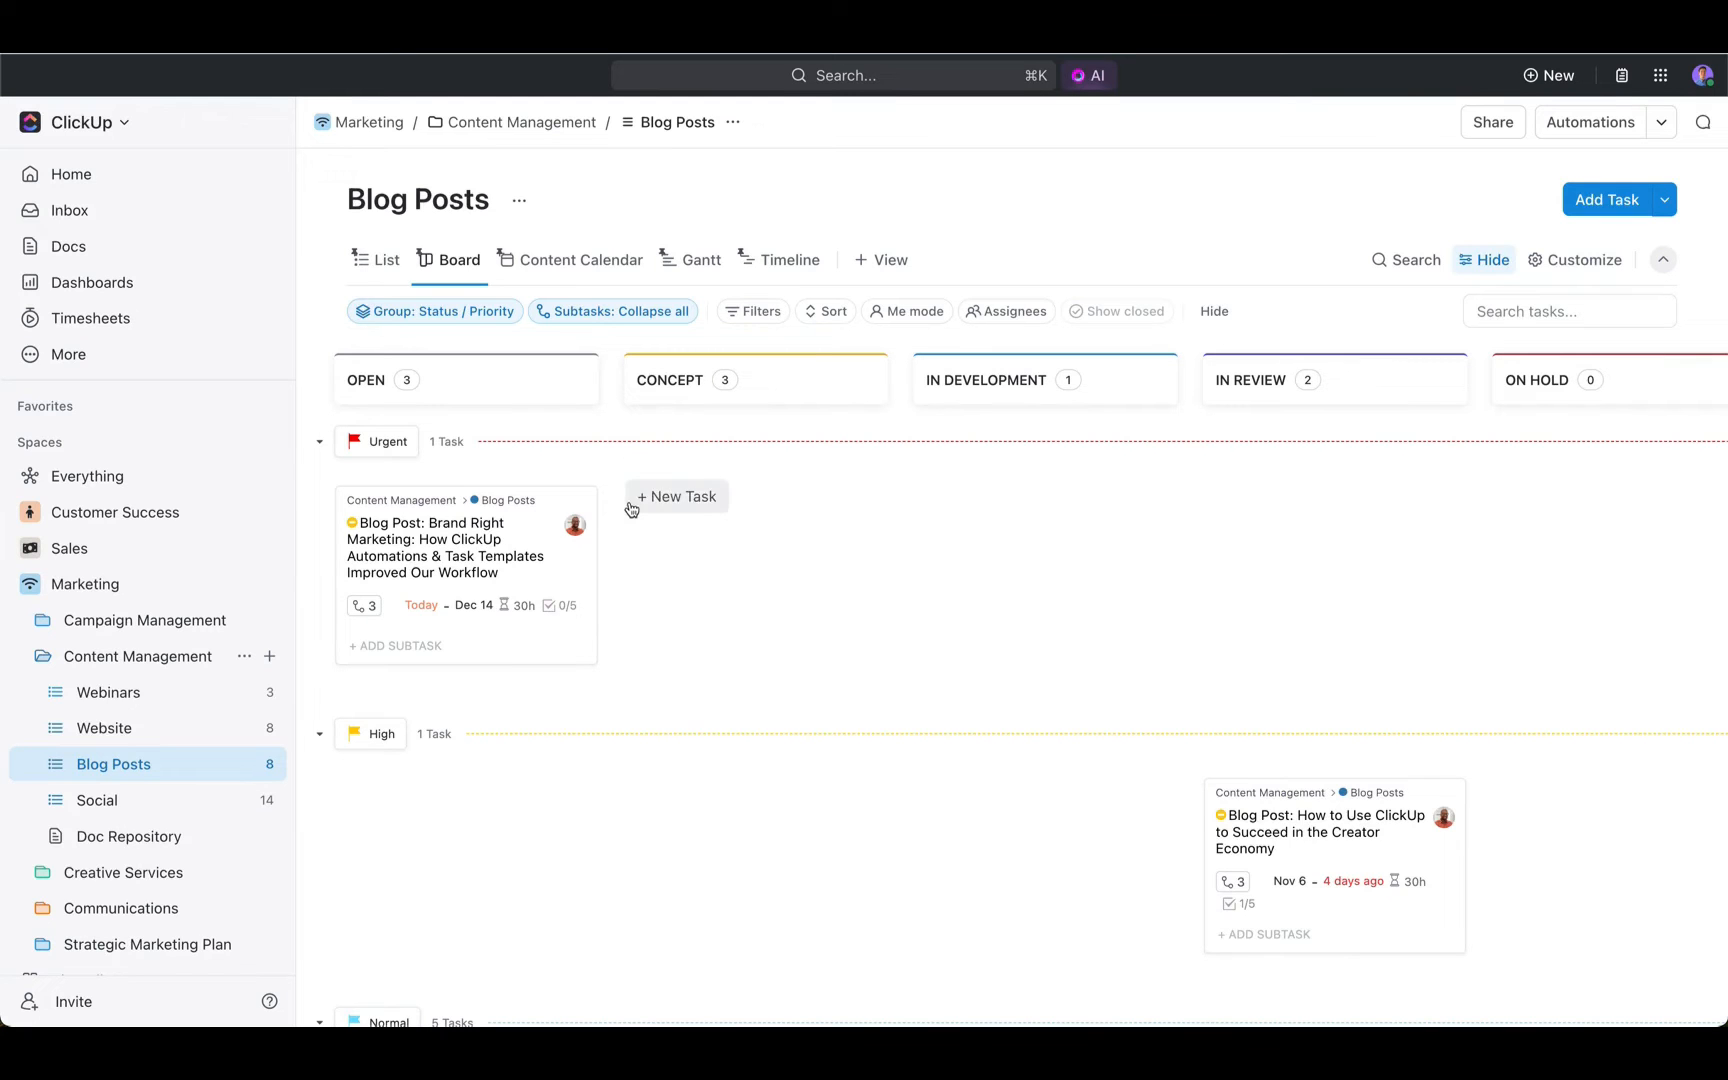
scroll(632, 490, down, 5)
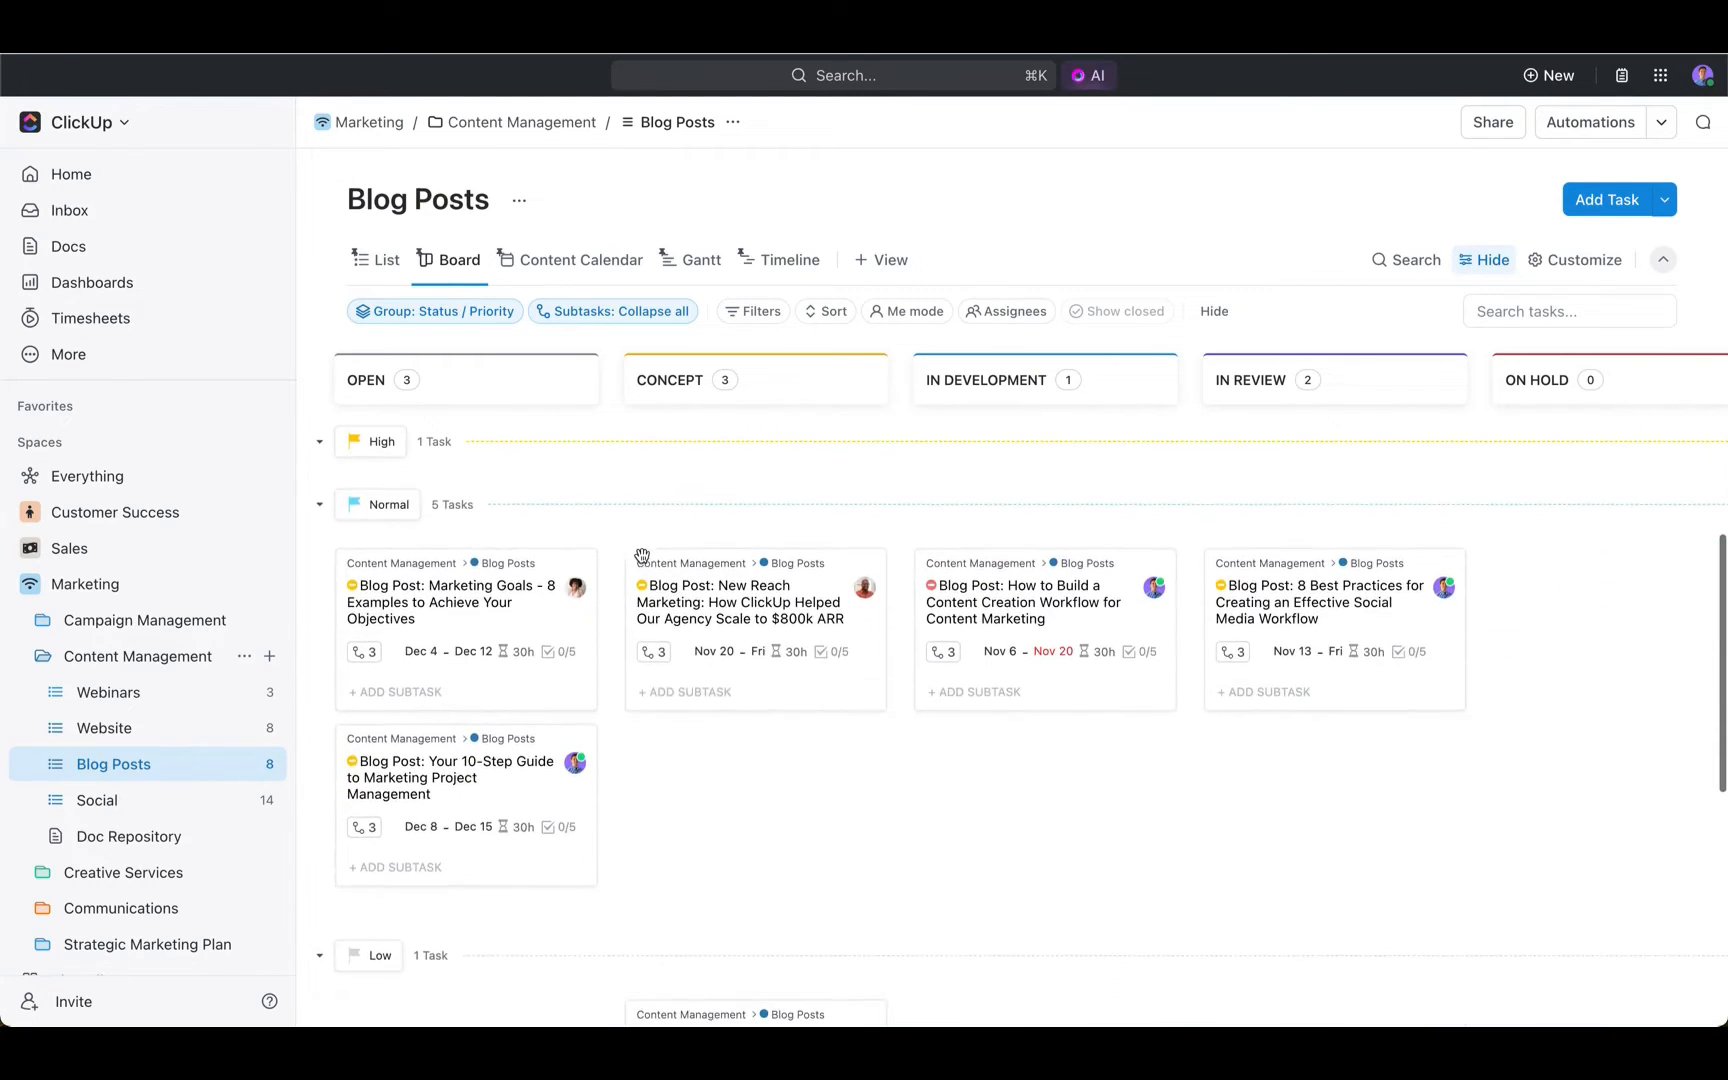
scroll(637, 552, up, 5)
- Set the board's swimlanes to Assignee and save the view
click(457, 326)
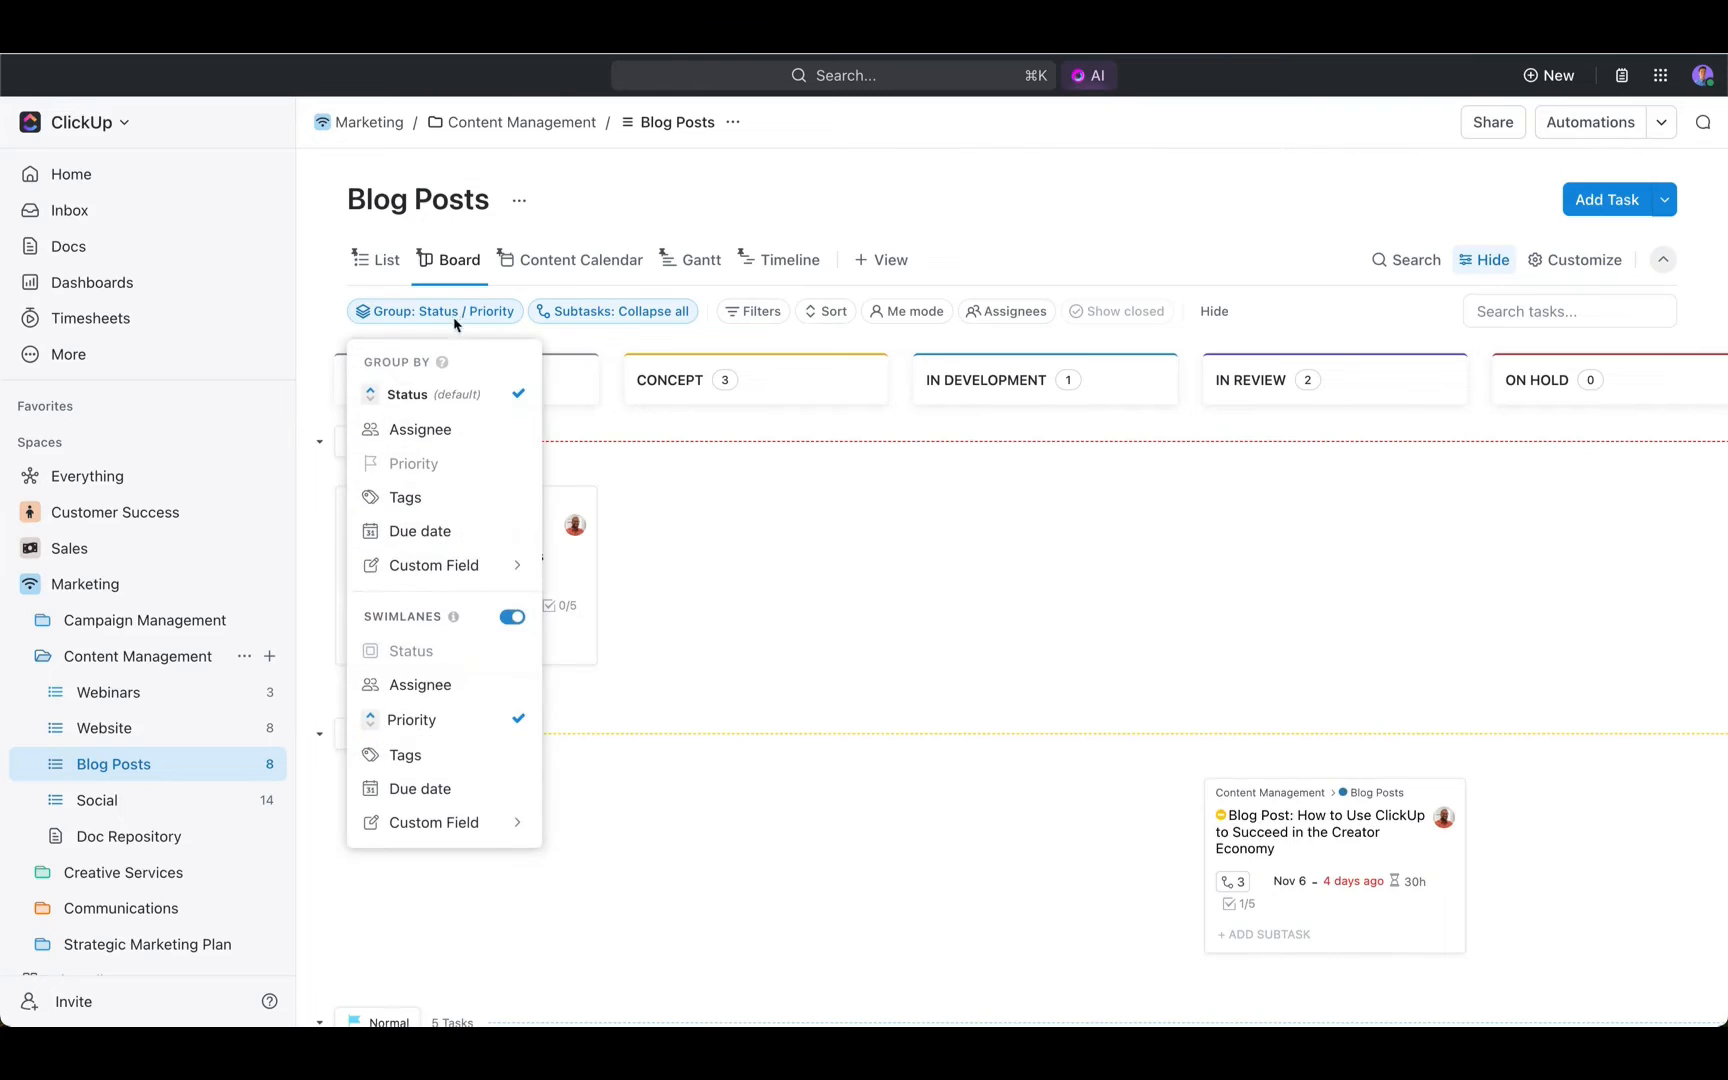
click(441, 682)
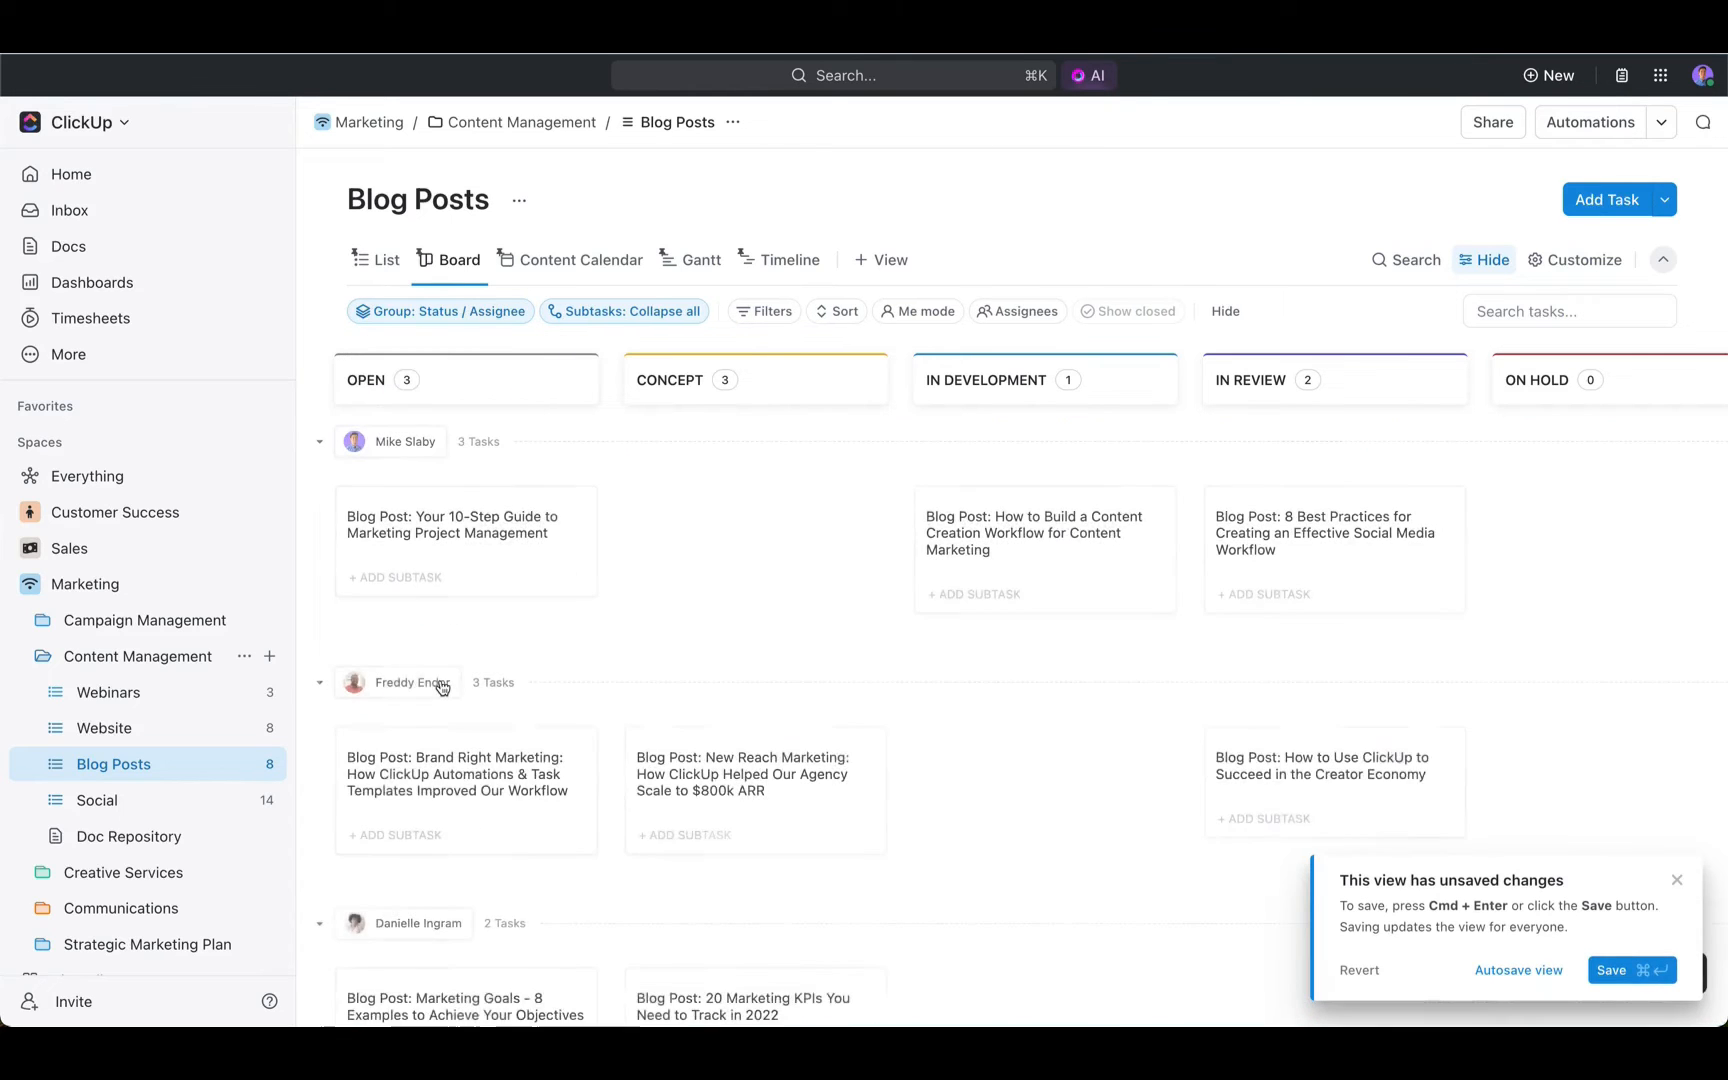
key(super+Return)
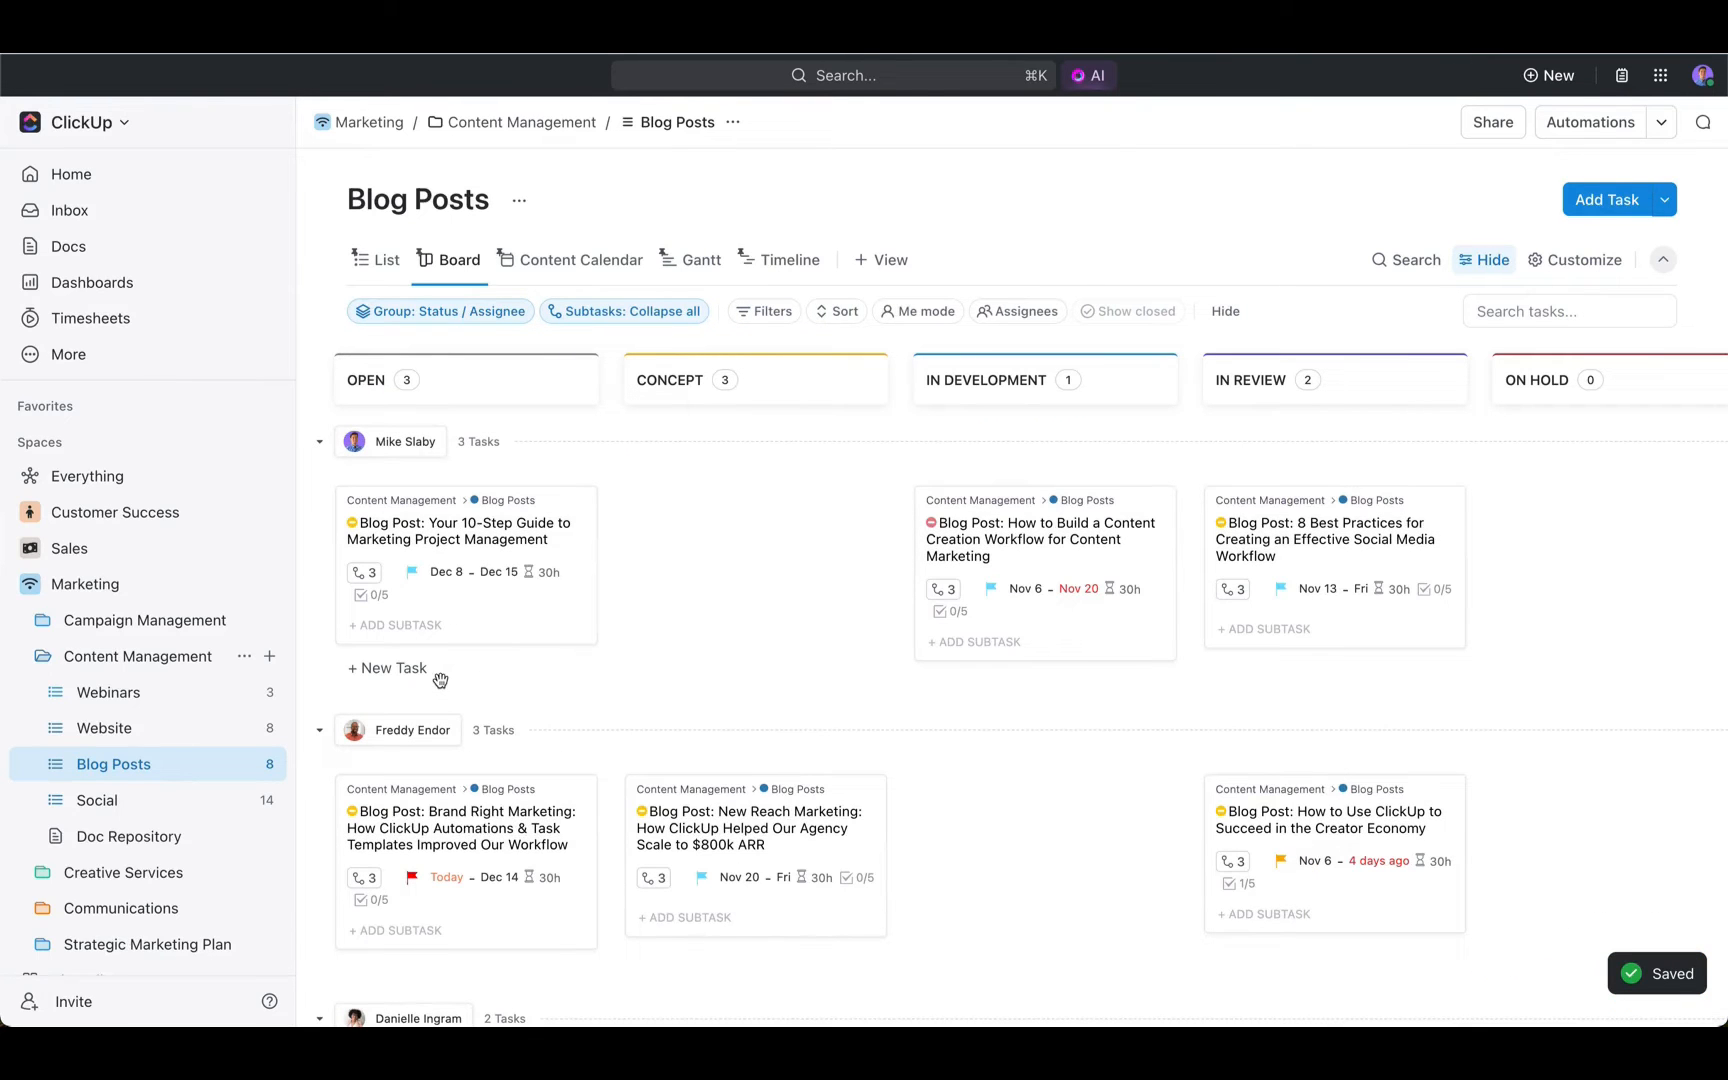
- Reassign the open "Brand Right Marketing" blog post by moving its card into the first assignee's swimlane
drag(484, 818, 484, 678)
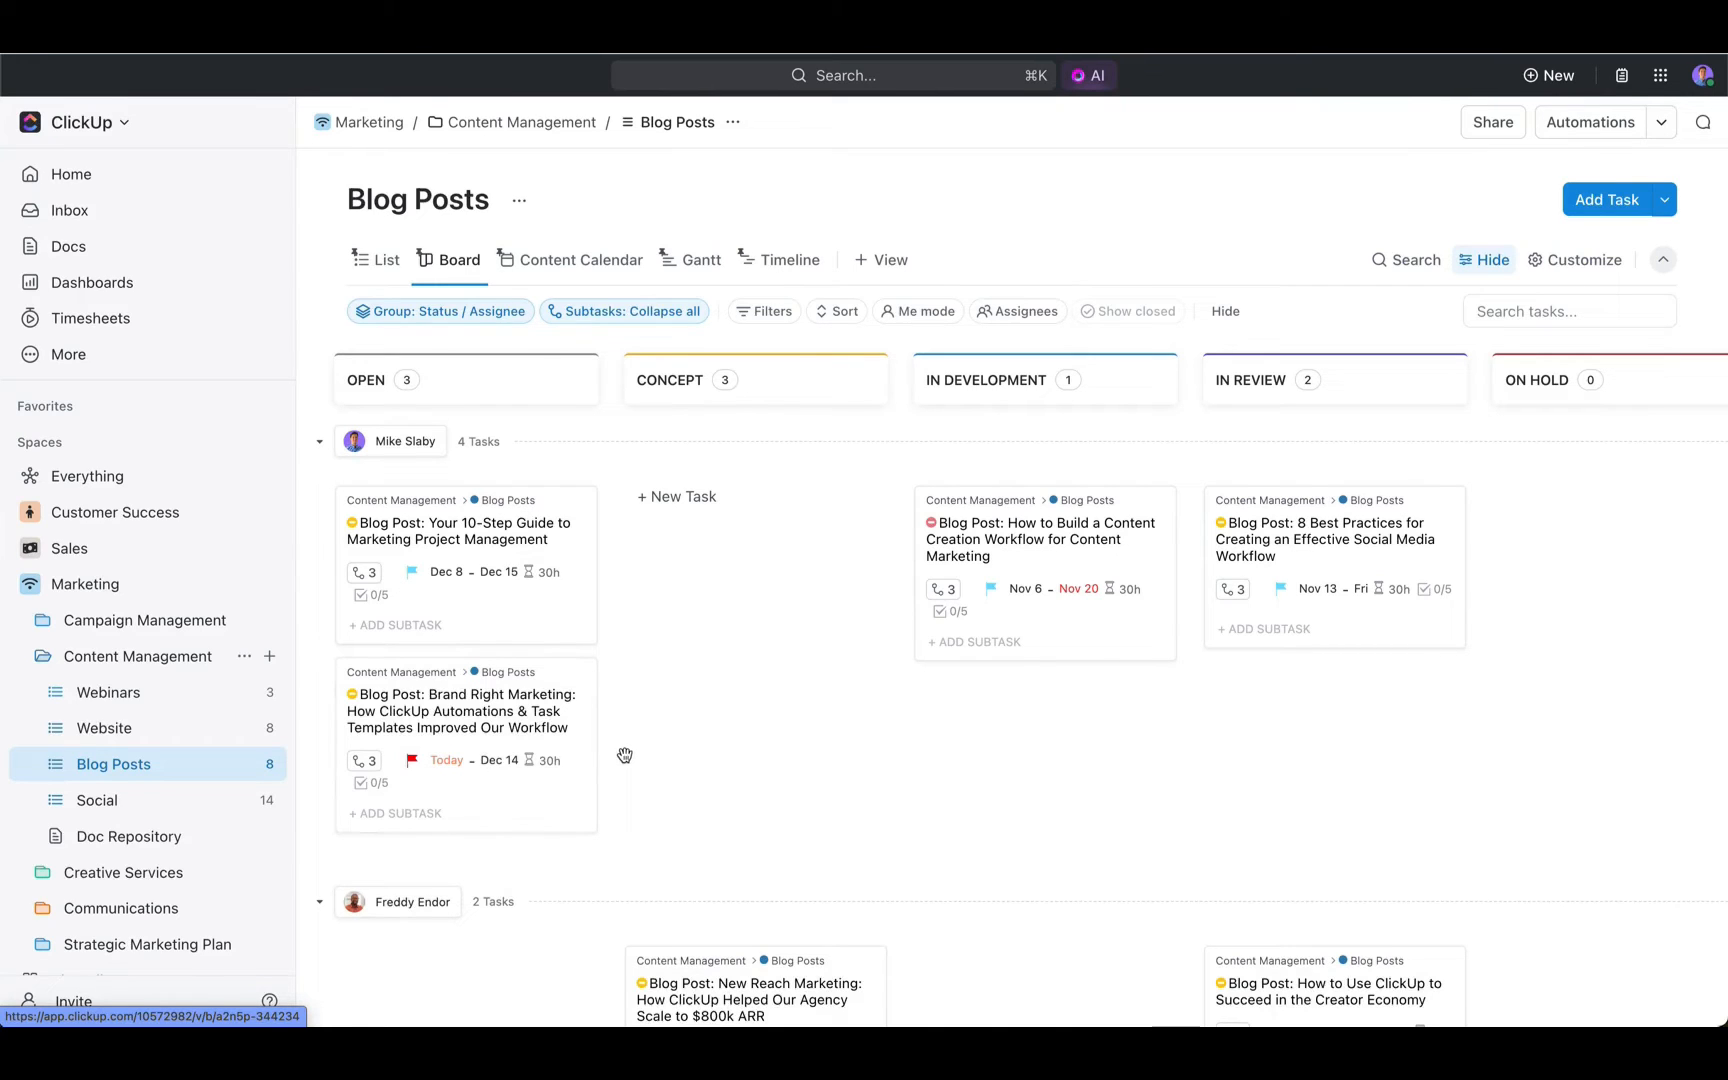
- View the Blog Posts content calendar, then open the Content Management folder's Full Editorial Calendar and look through its November entries
click(537, 261)
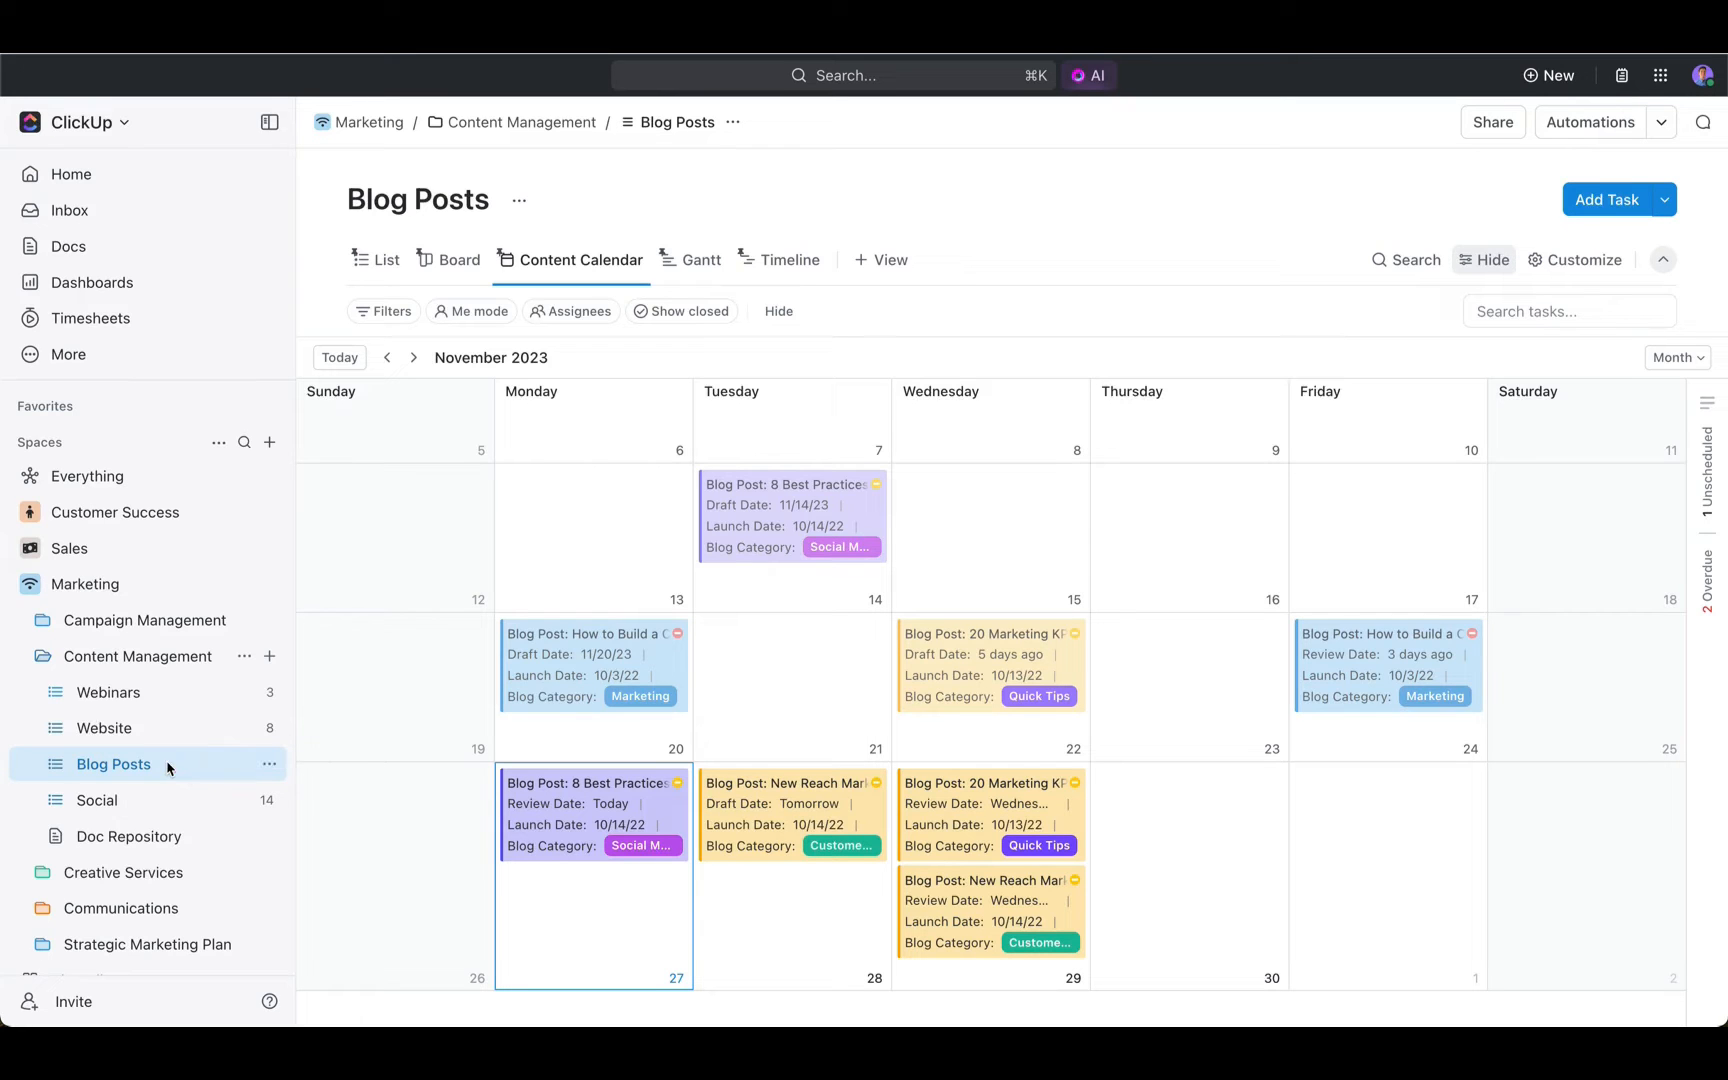
click(157, 658)
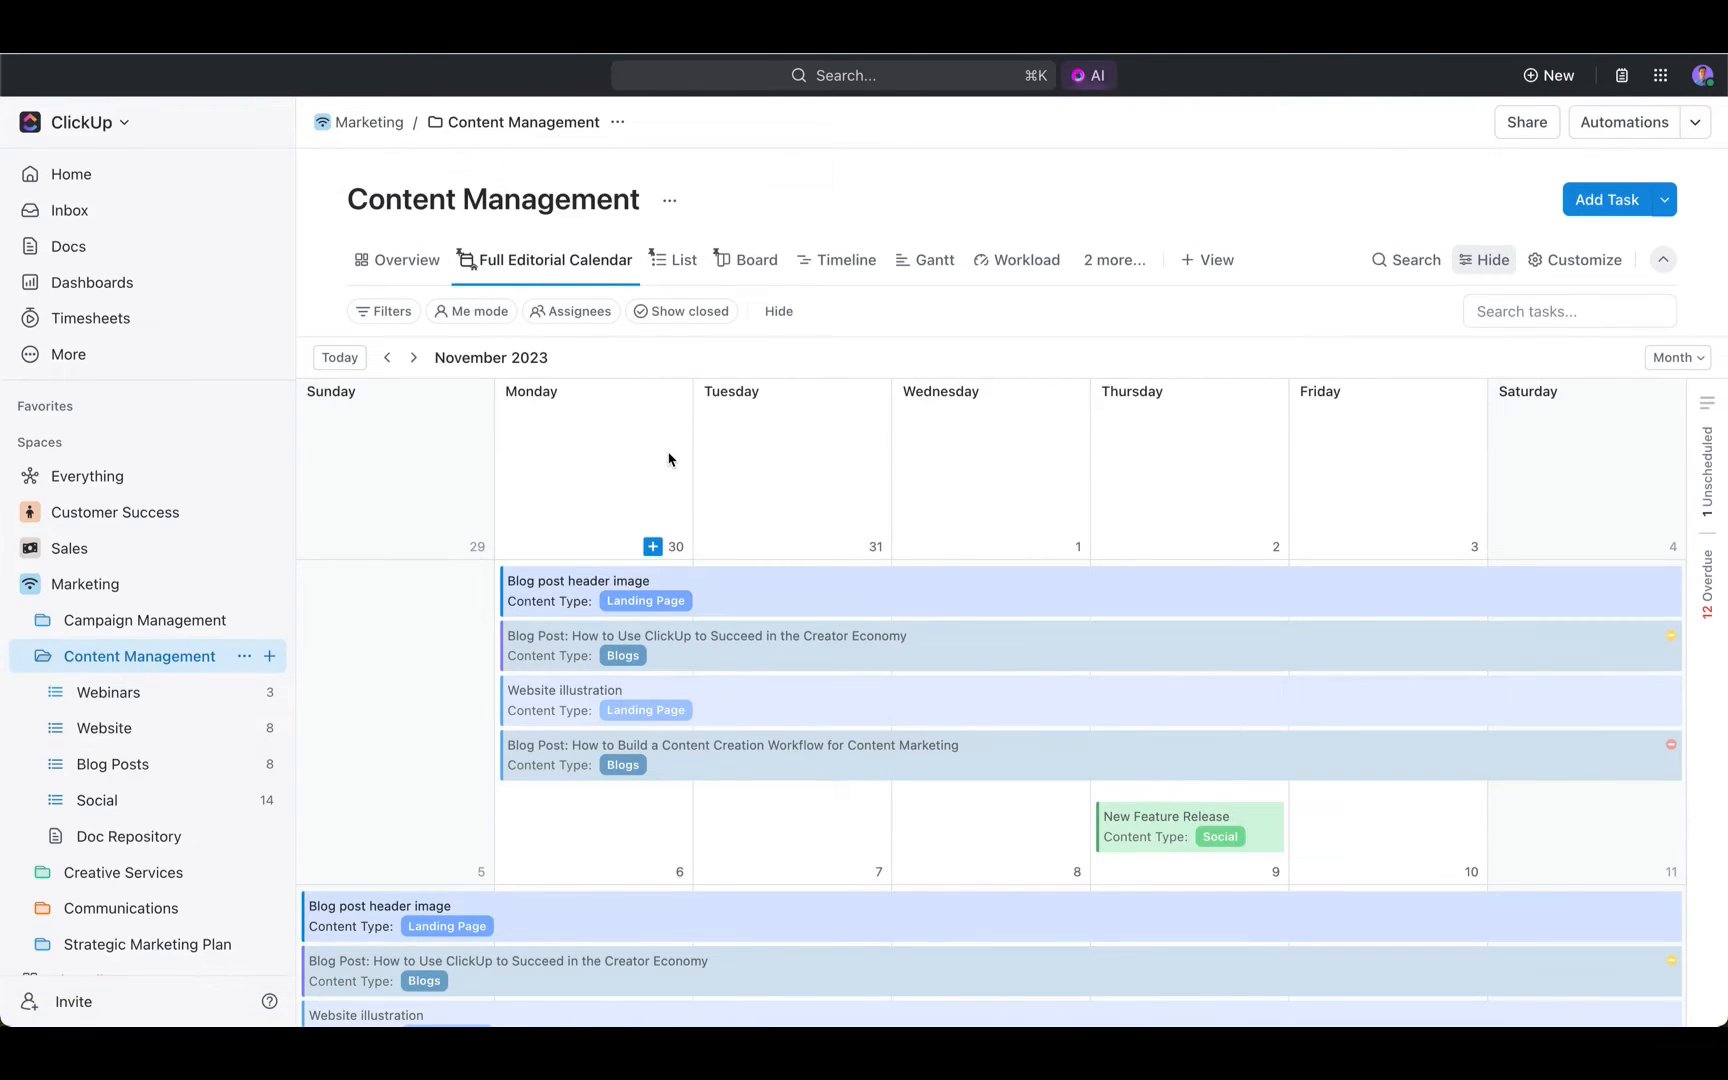
scroll(737, 505, down, 1)
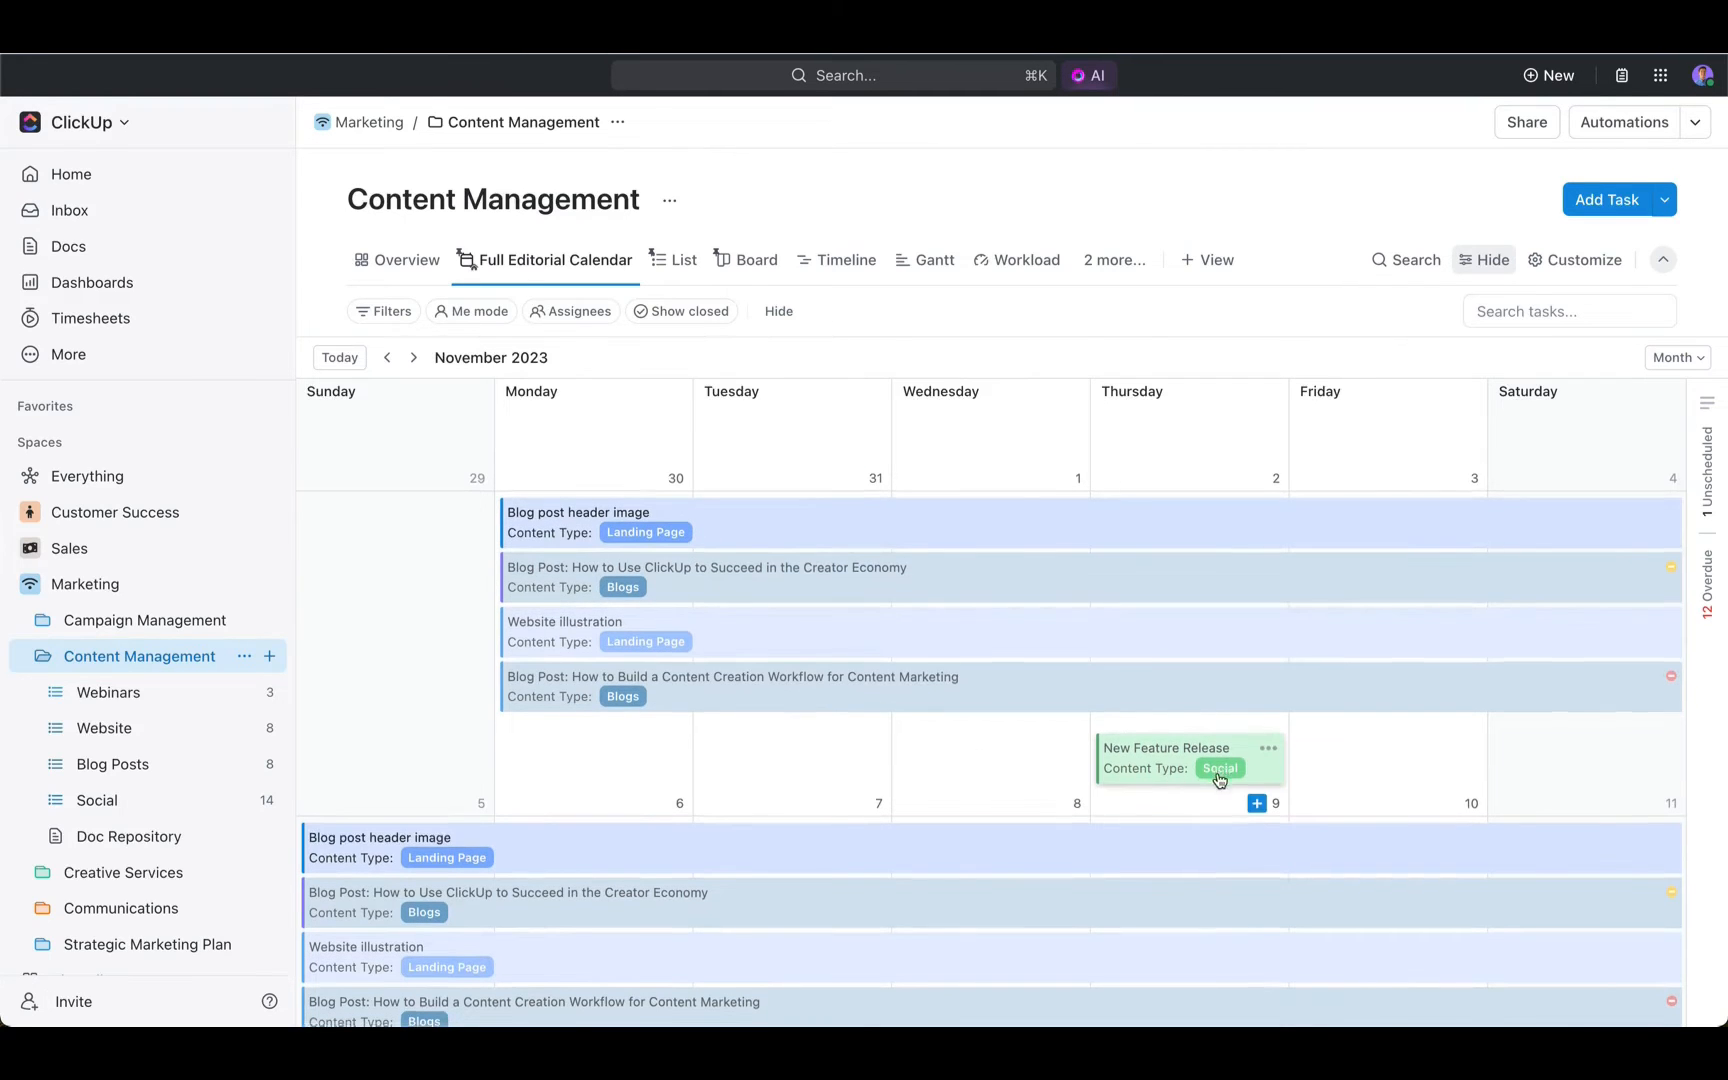
scroll(1061, 740, down, 5)
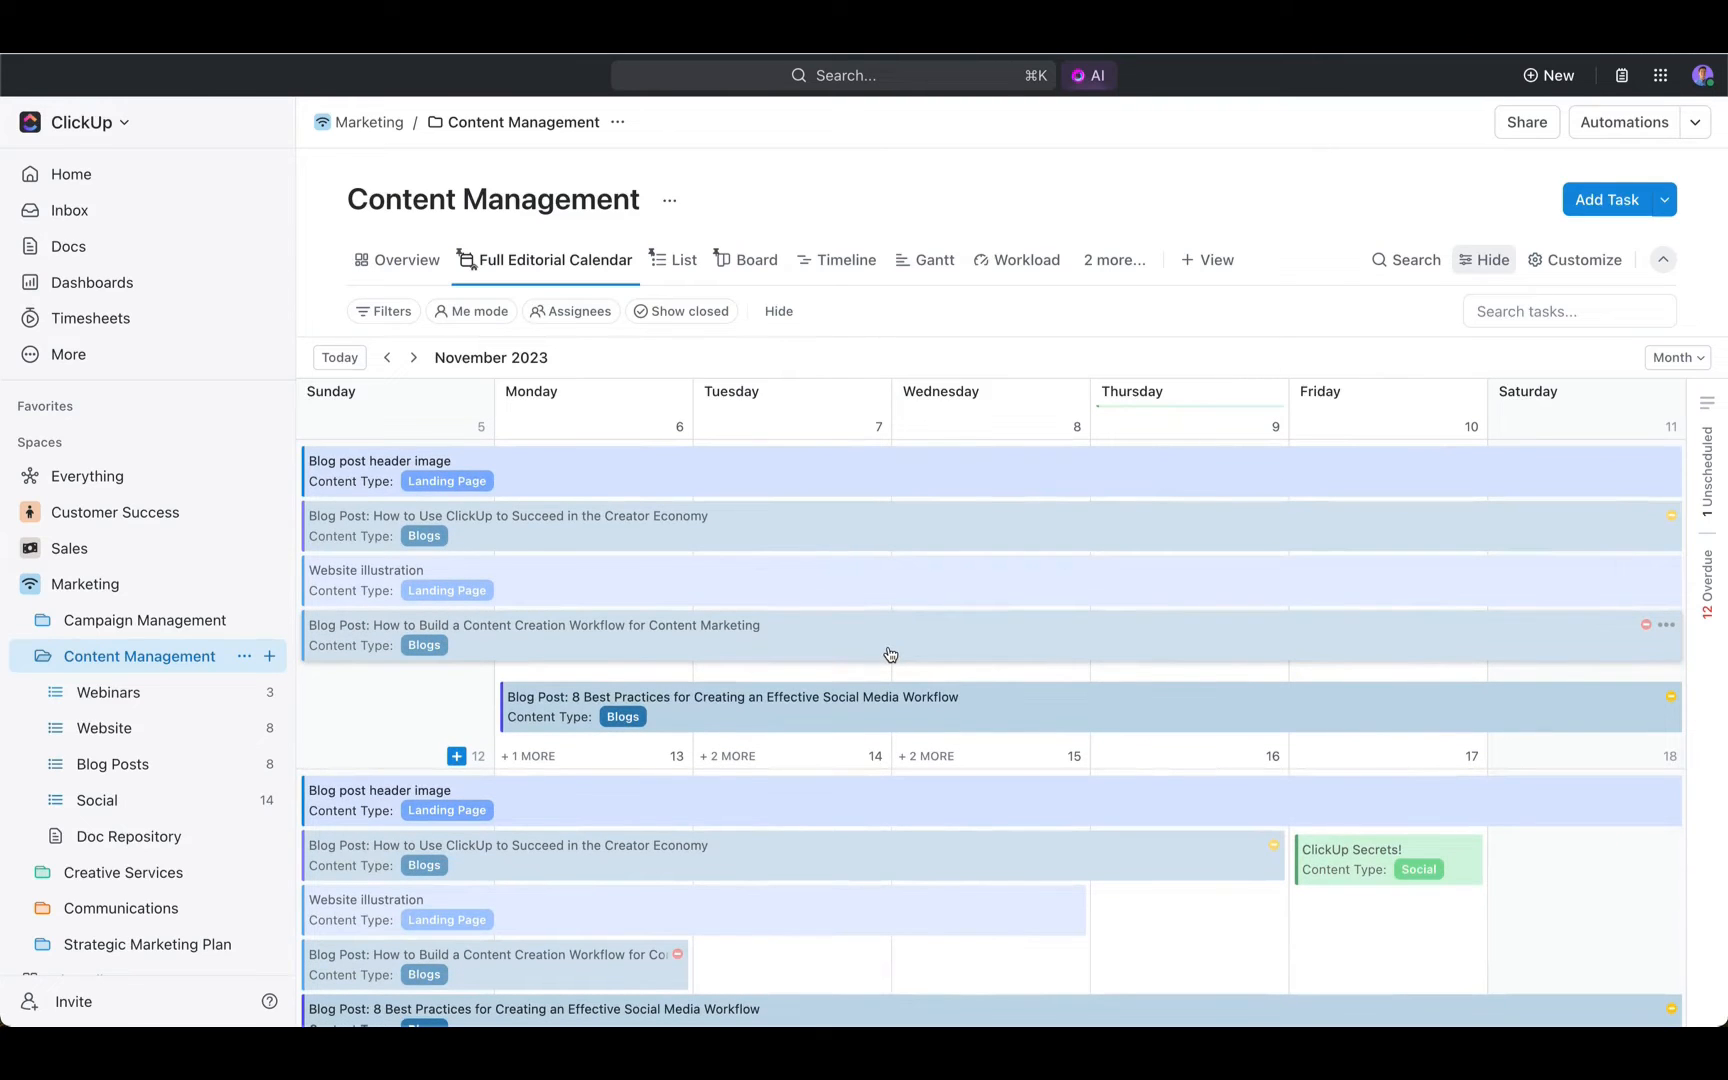
scroll(890, 655, up, 5)
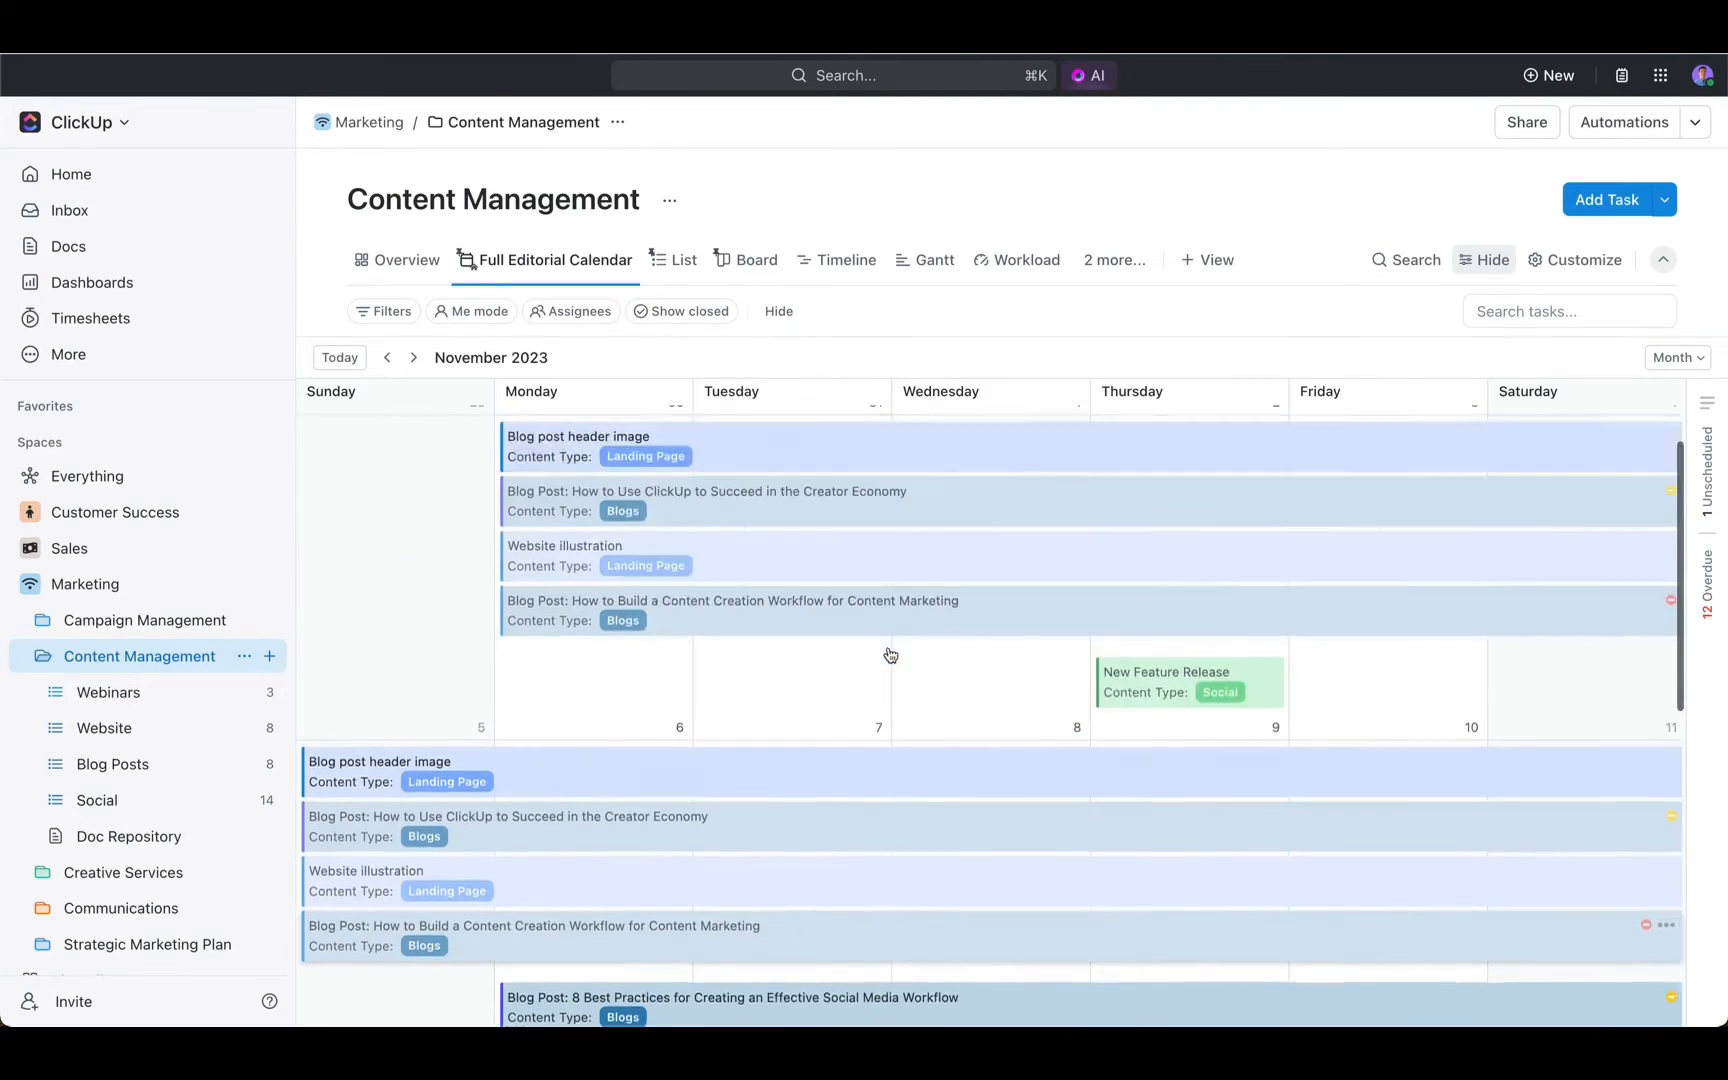
- Examine the editorial calendar's options for coloring tasks and for showing custom date fields, leaving the settings as they are
click(1572, 268)
click(1555, 400)
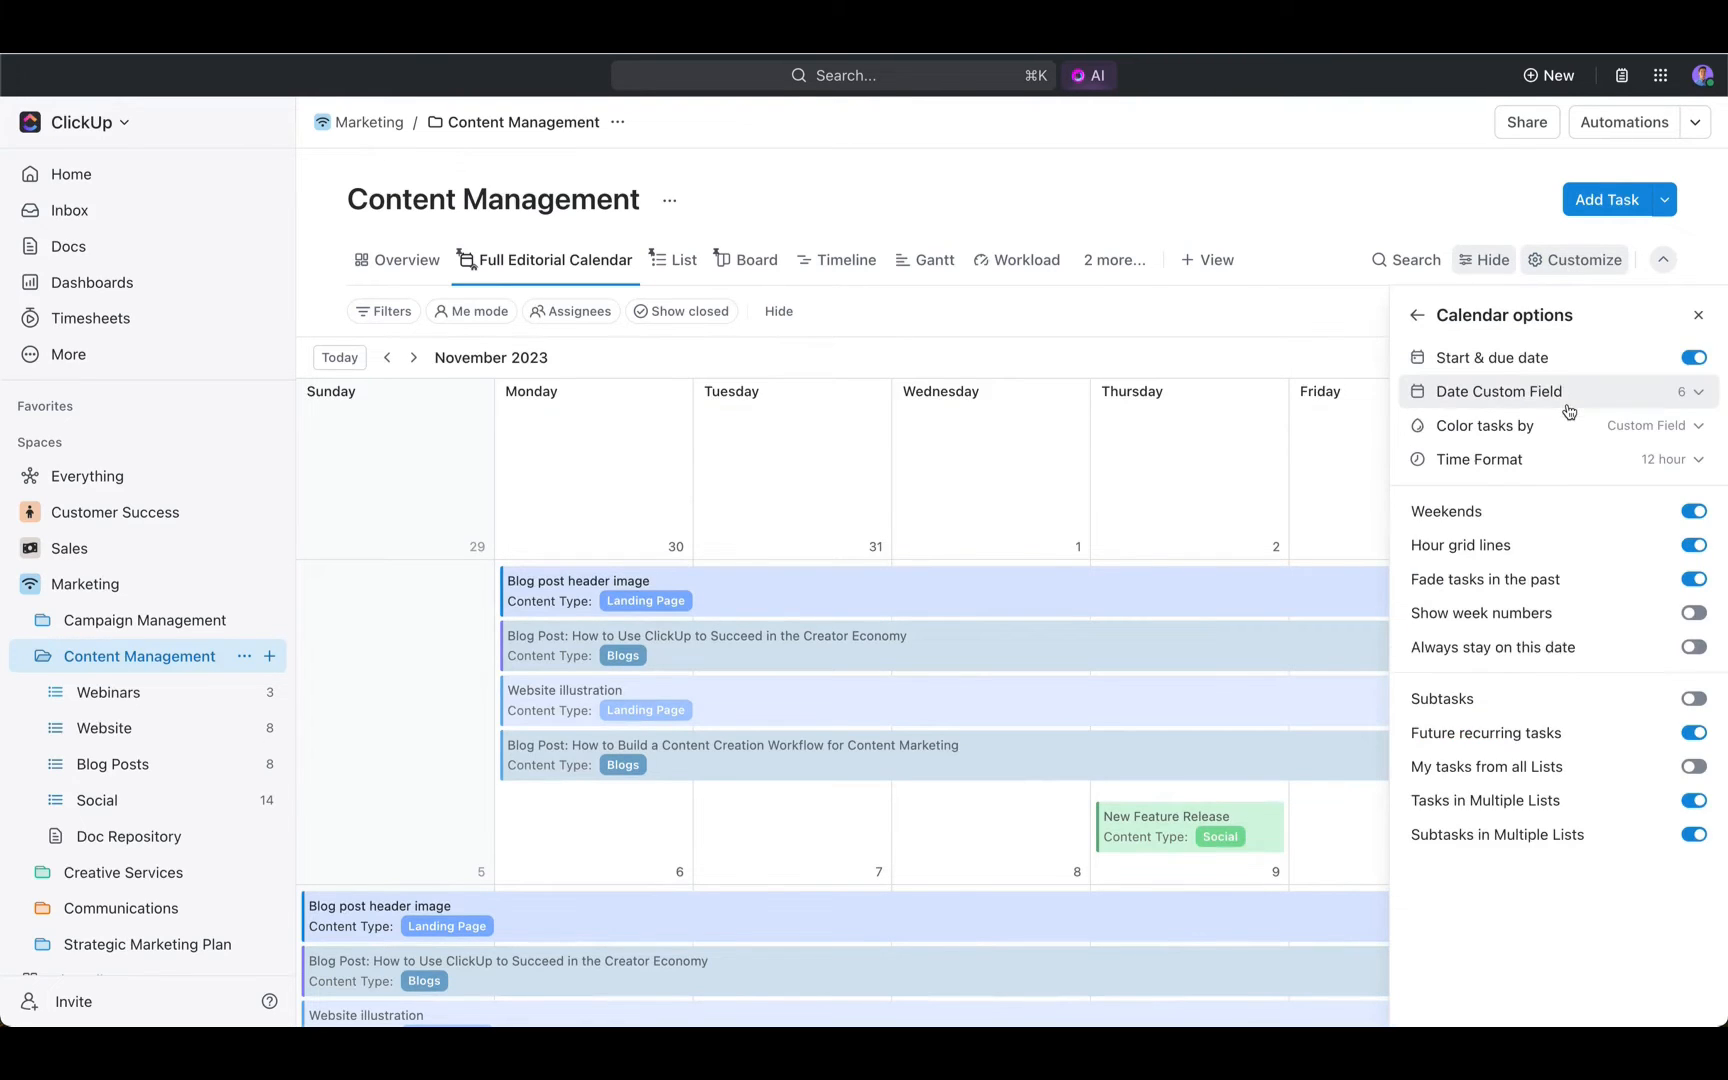
click(1628, 428)
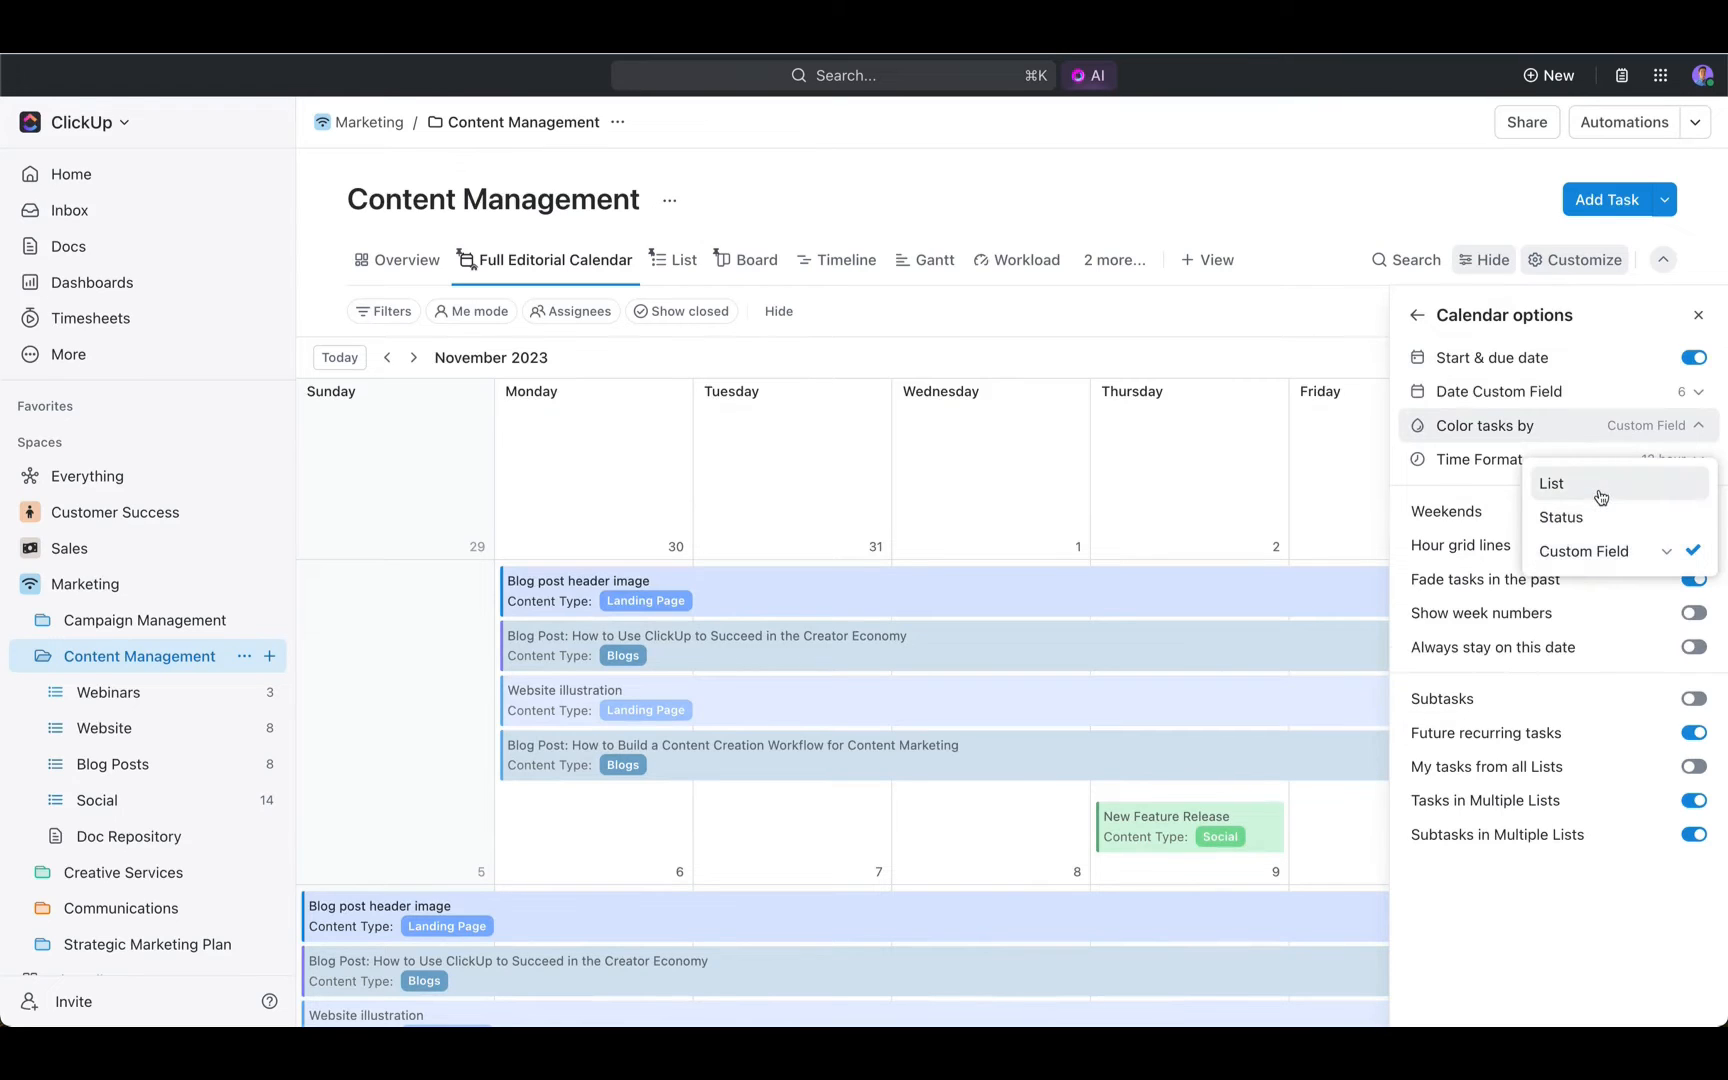
click(1591, 401)
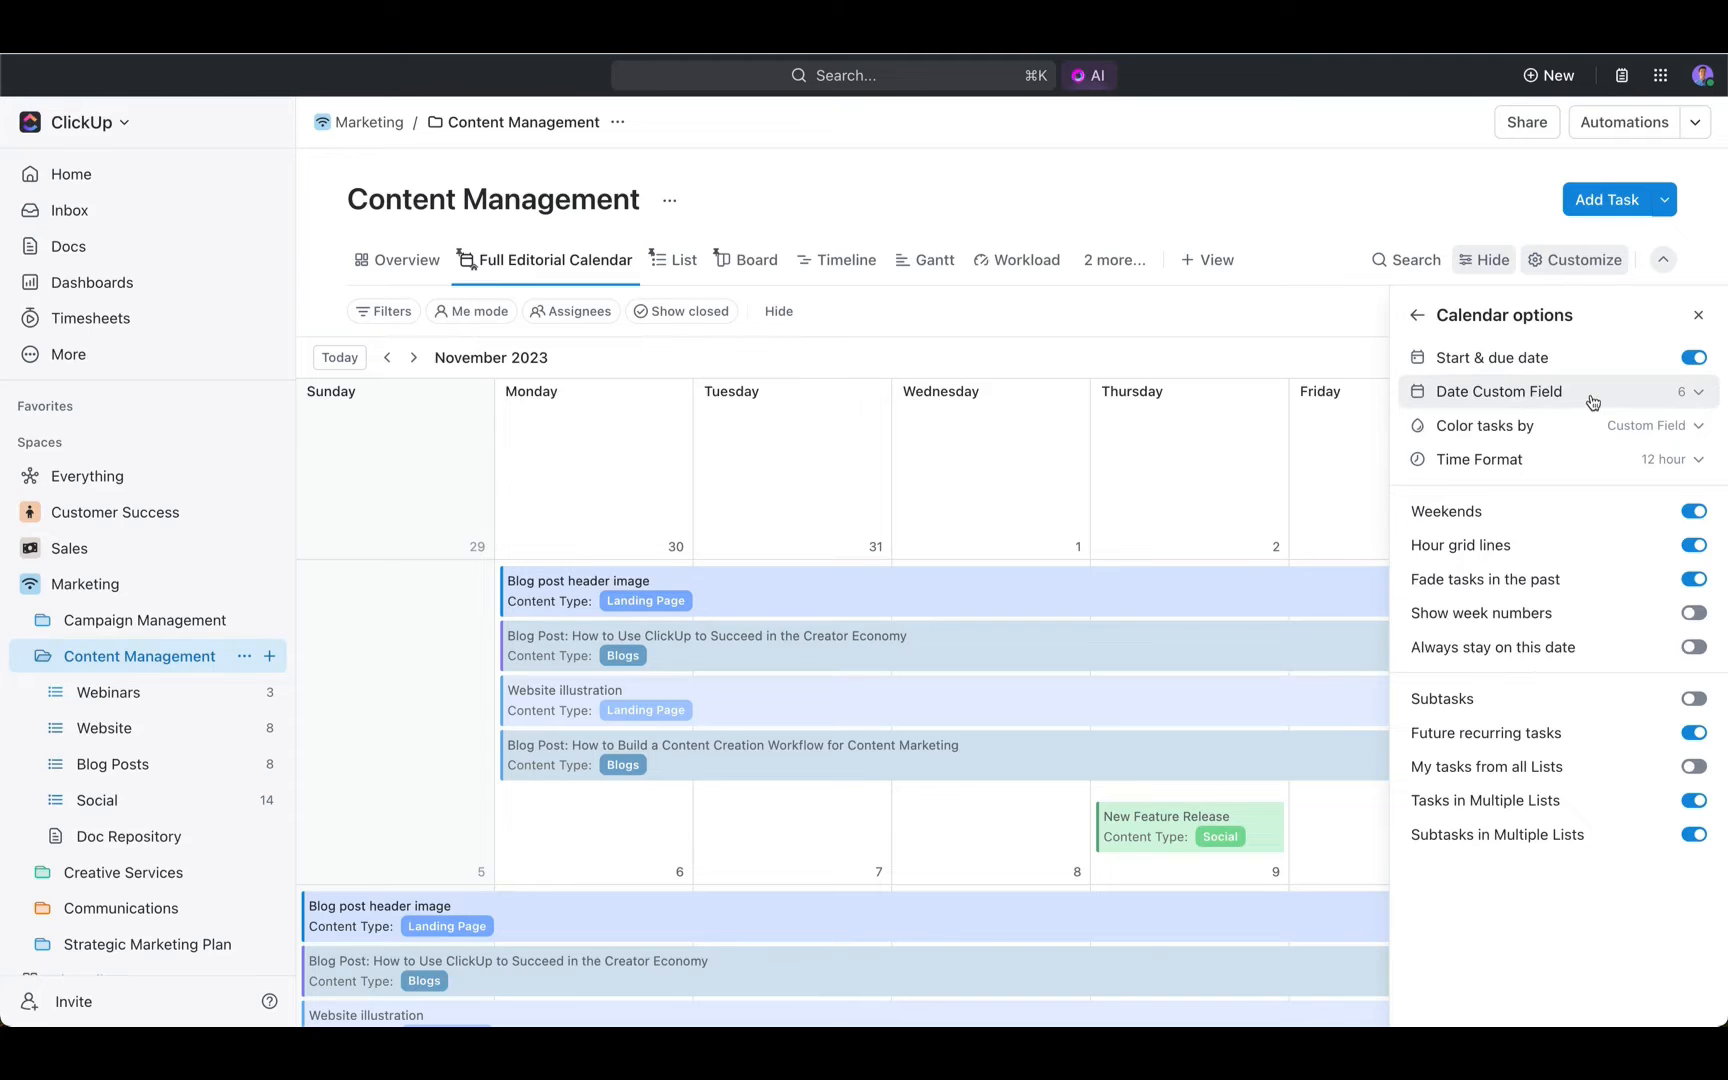
click(1591, 401)
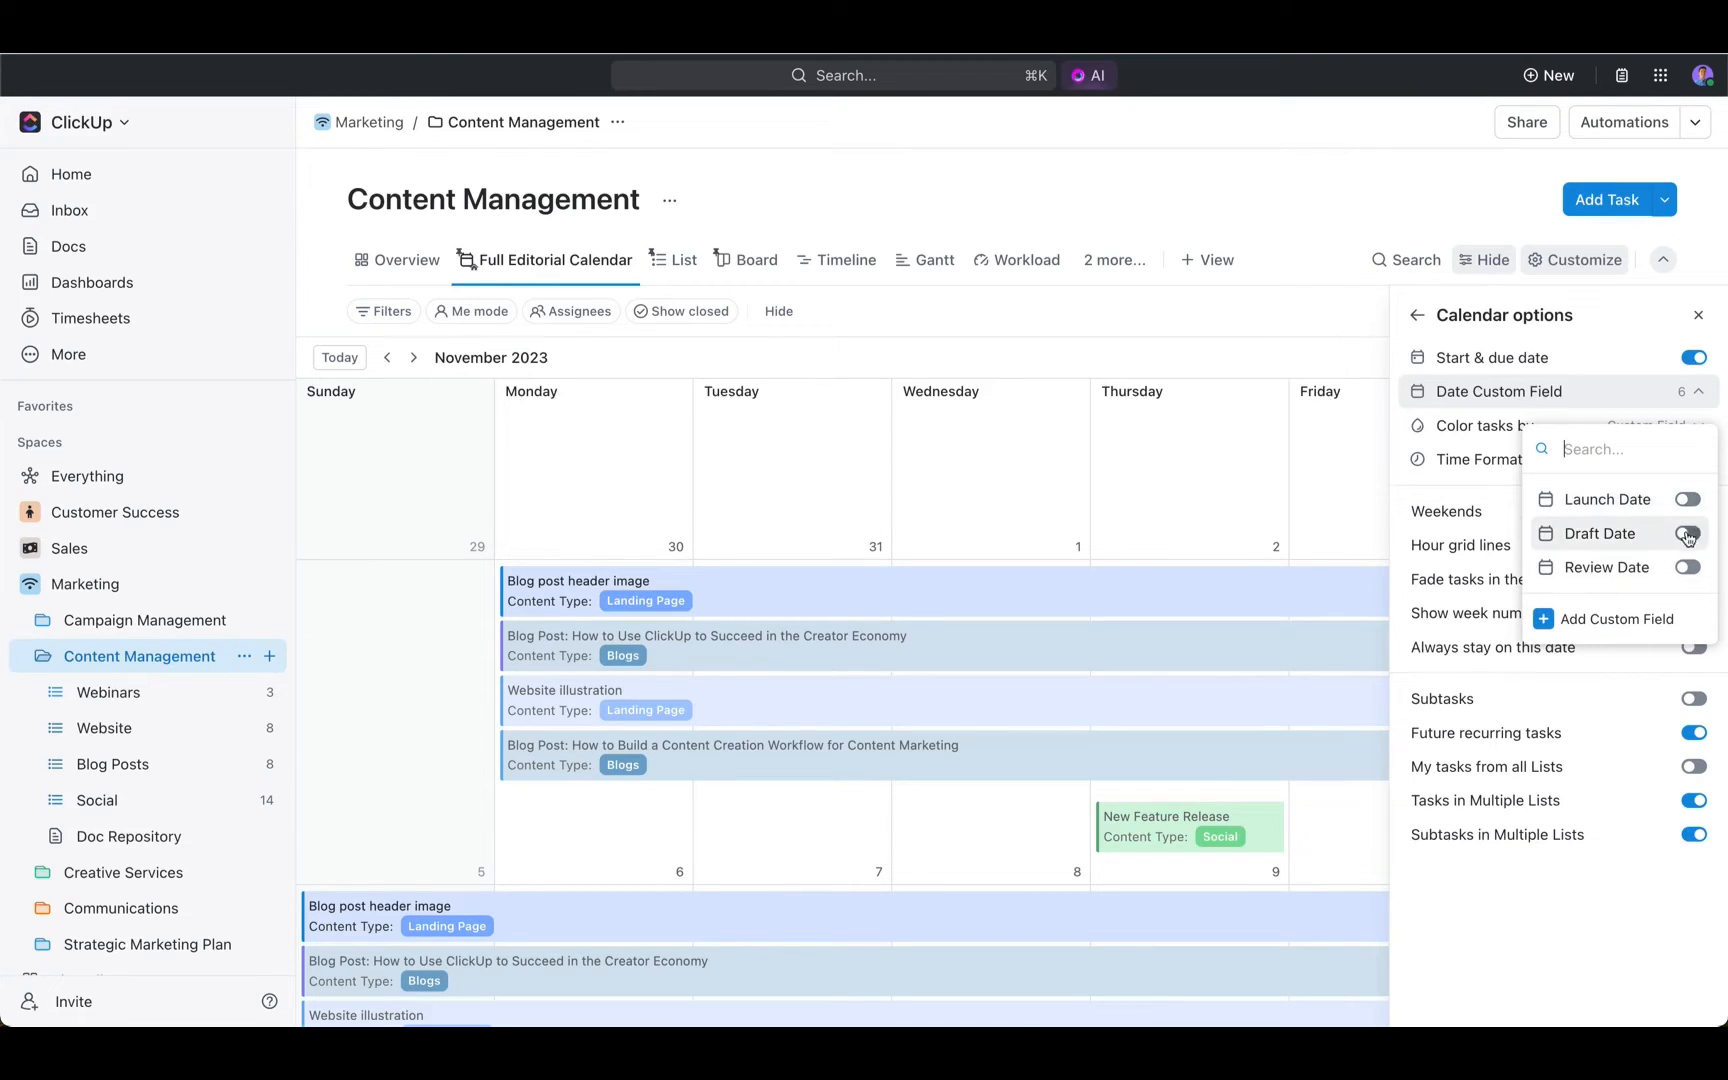
click(1498, 495)
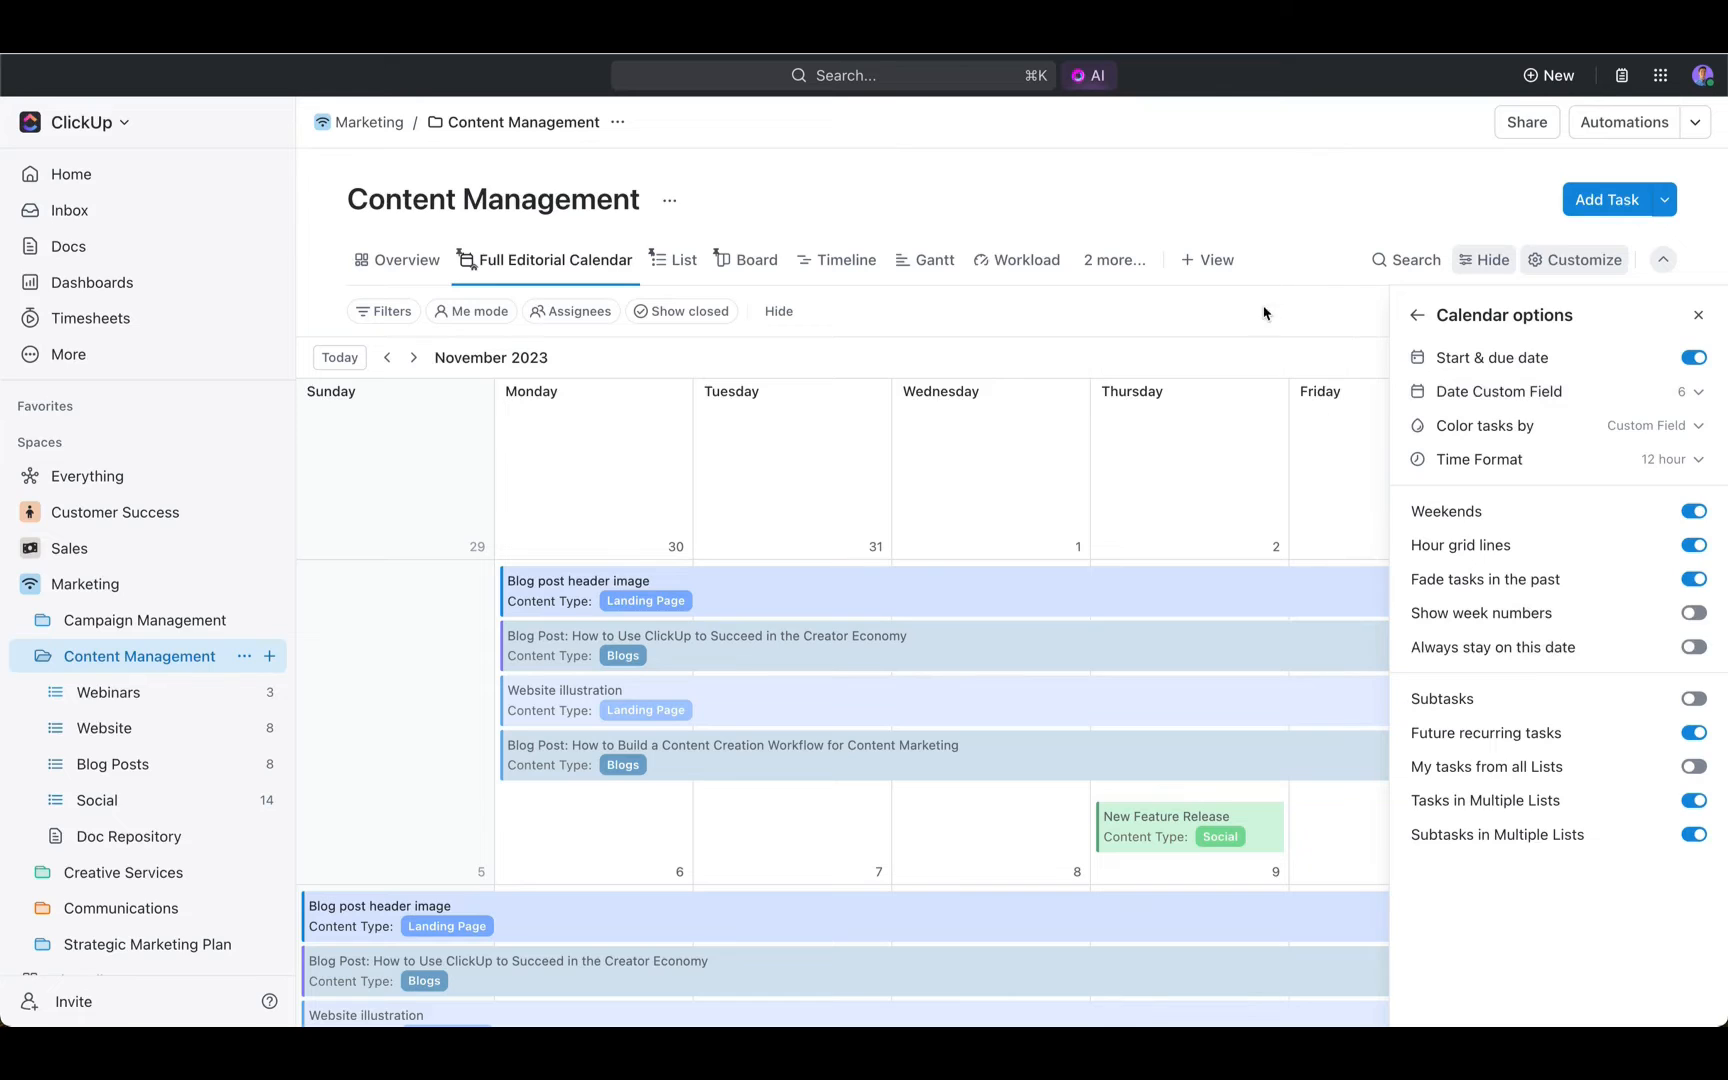
click(1273, 296)
- Return to the Blog Posts list view and widen the Name column slightly
click(113, 764)
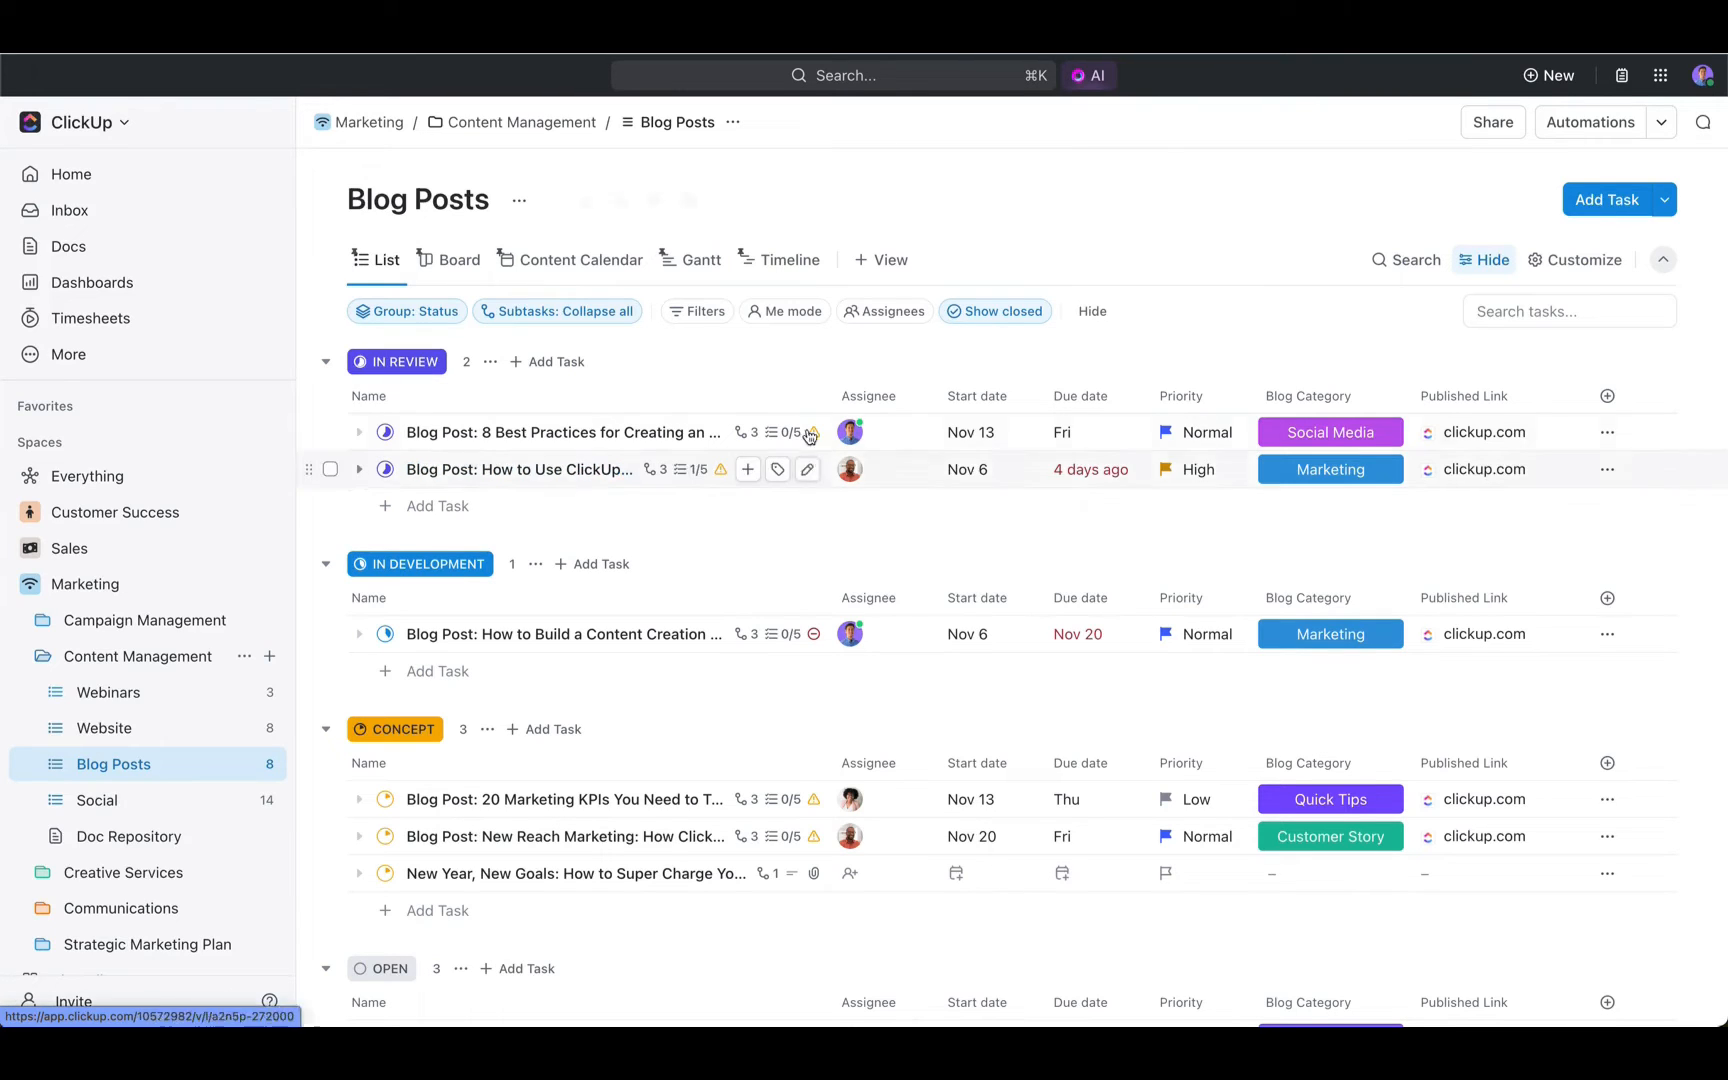
mouse_move(823, 396)
mouse_down()
mouse_move(720, 397)
mouse_move(838, 397)
mouse_up()
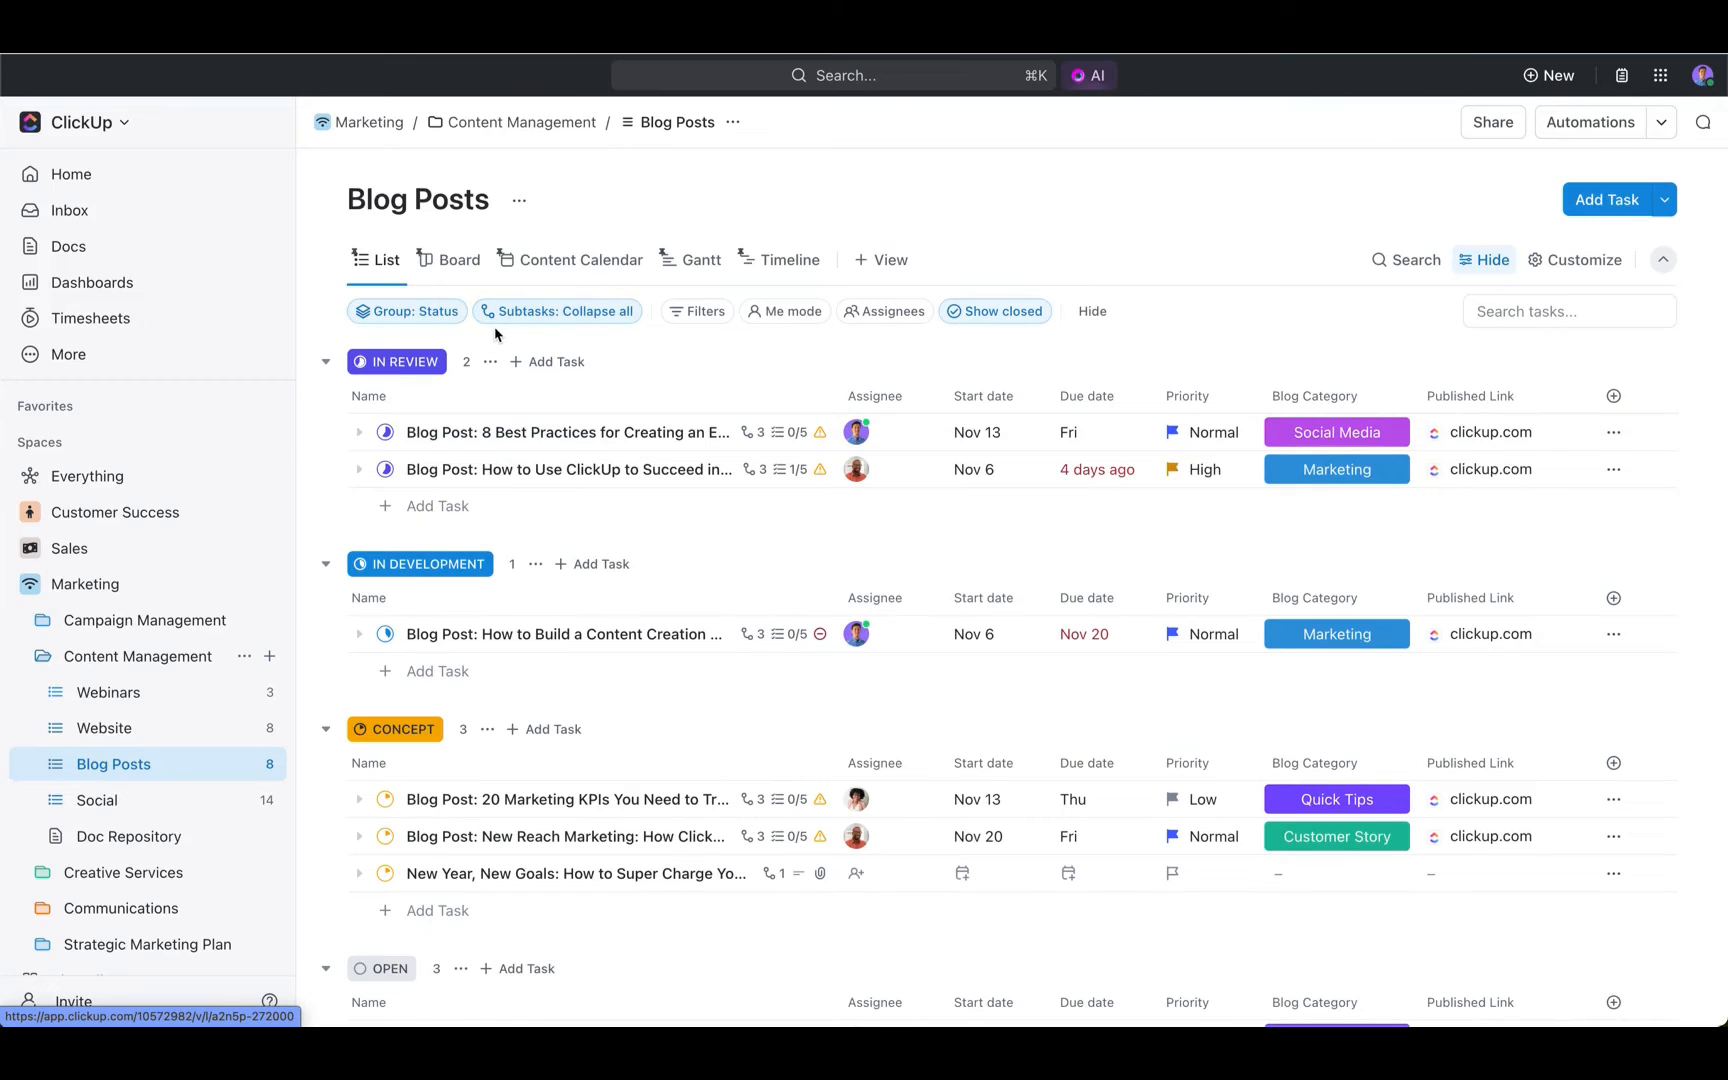
- Check which task types can be created in Blog Posts and which statuses the "8 Best Practices" blog post can take
click(1664, 199)
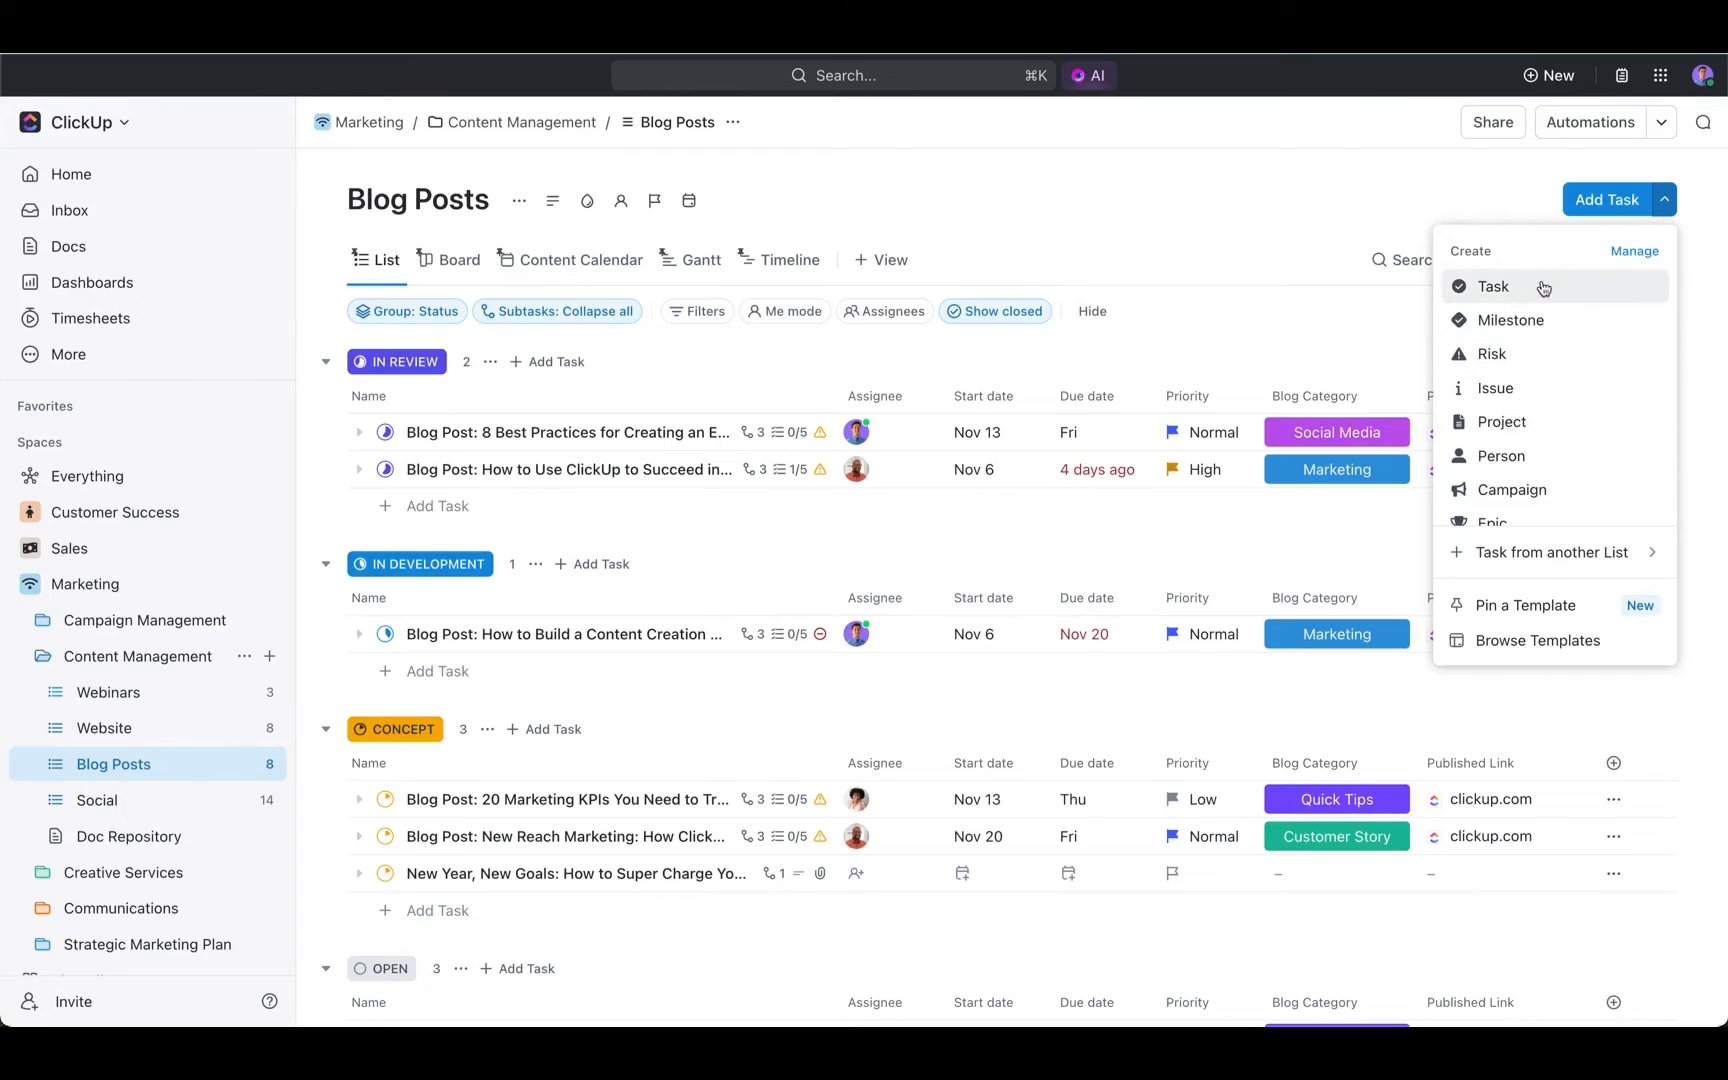
click(1482, 191)
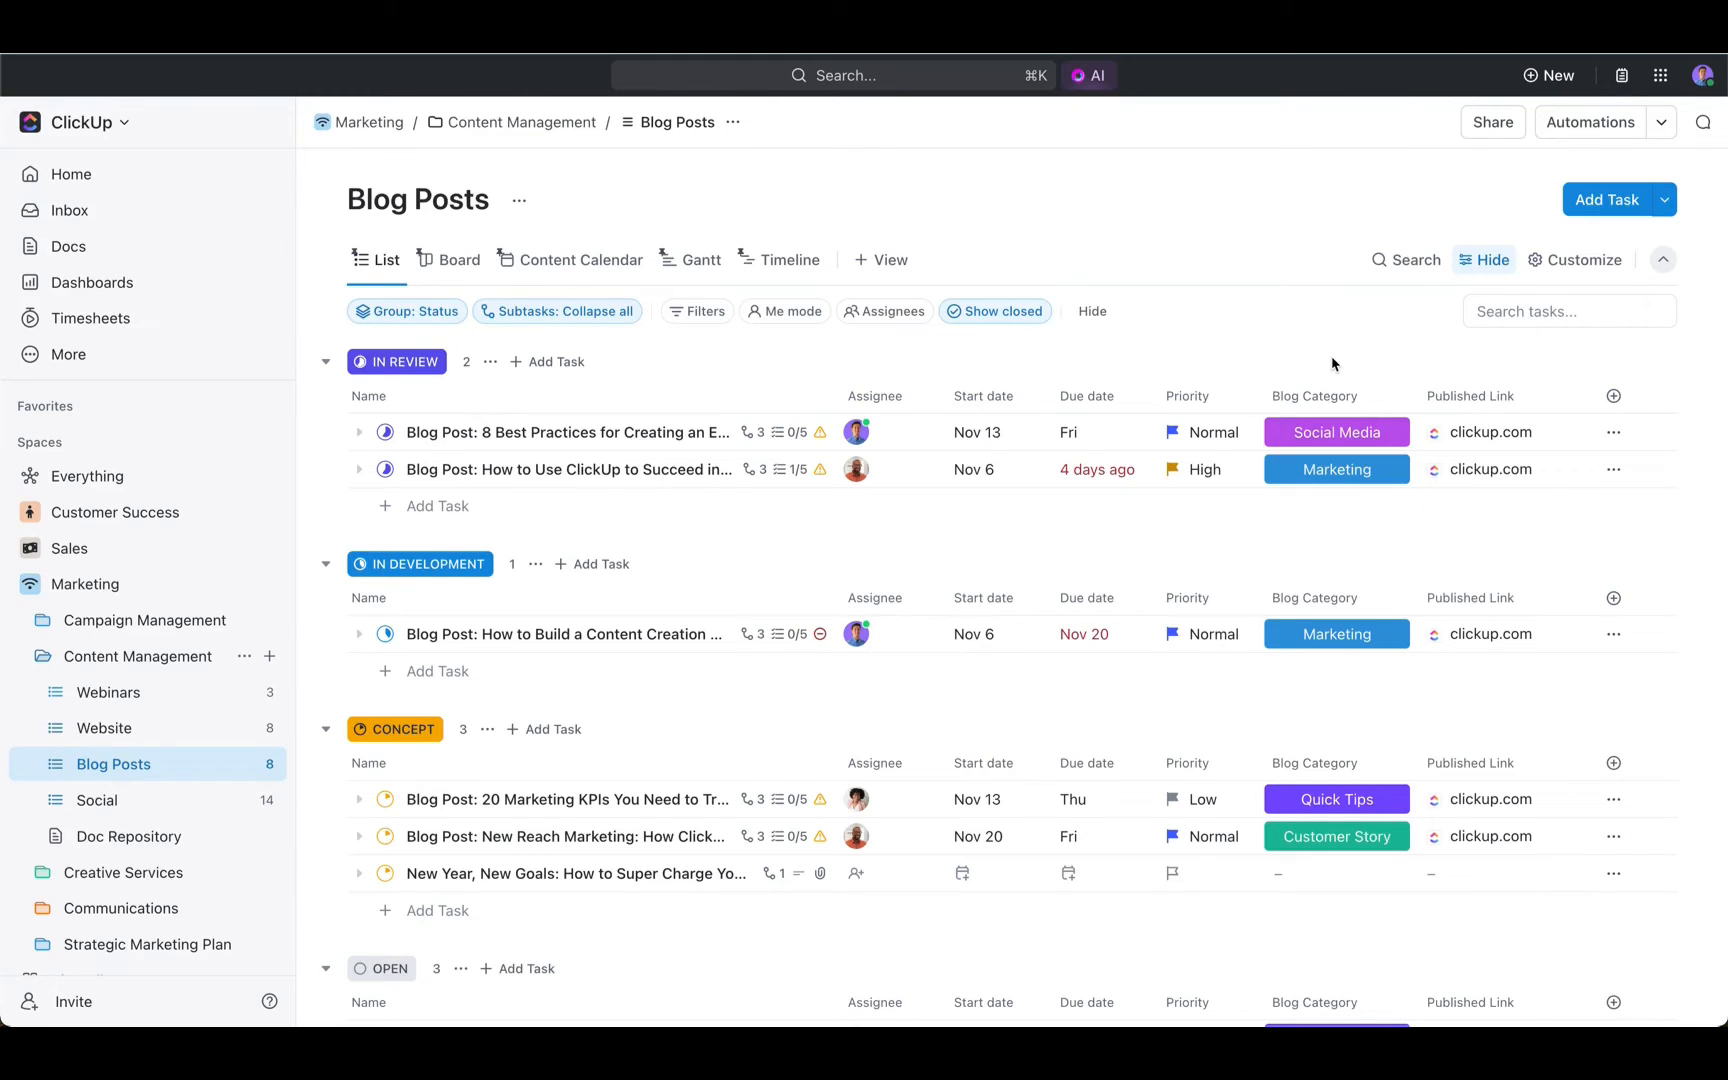
click(387, 433)
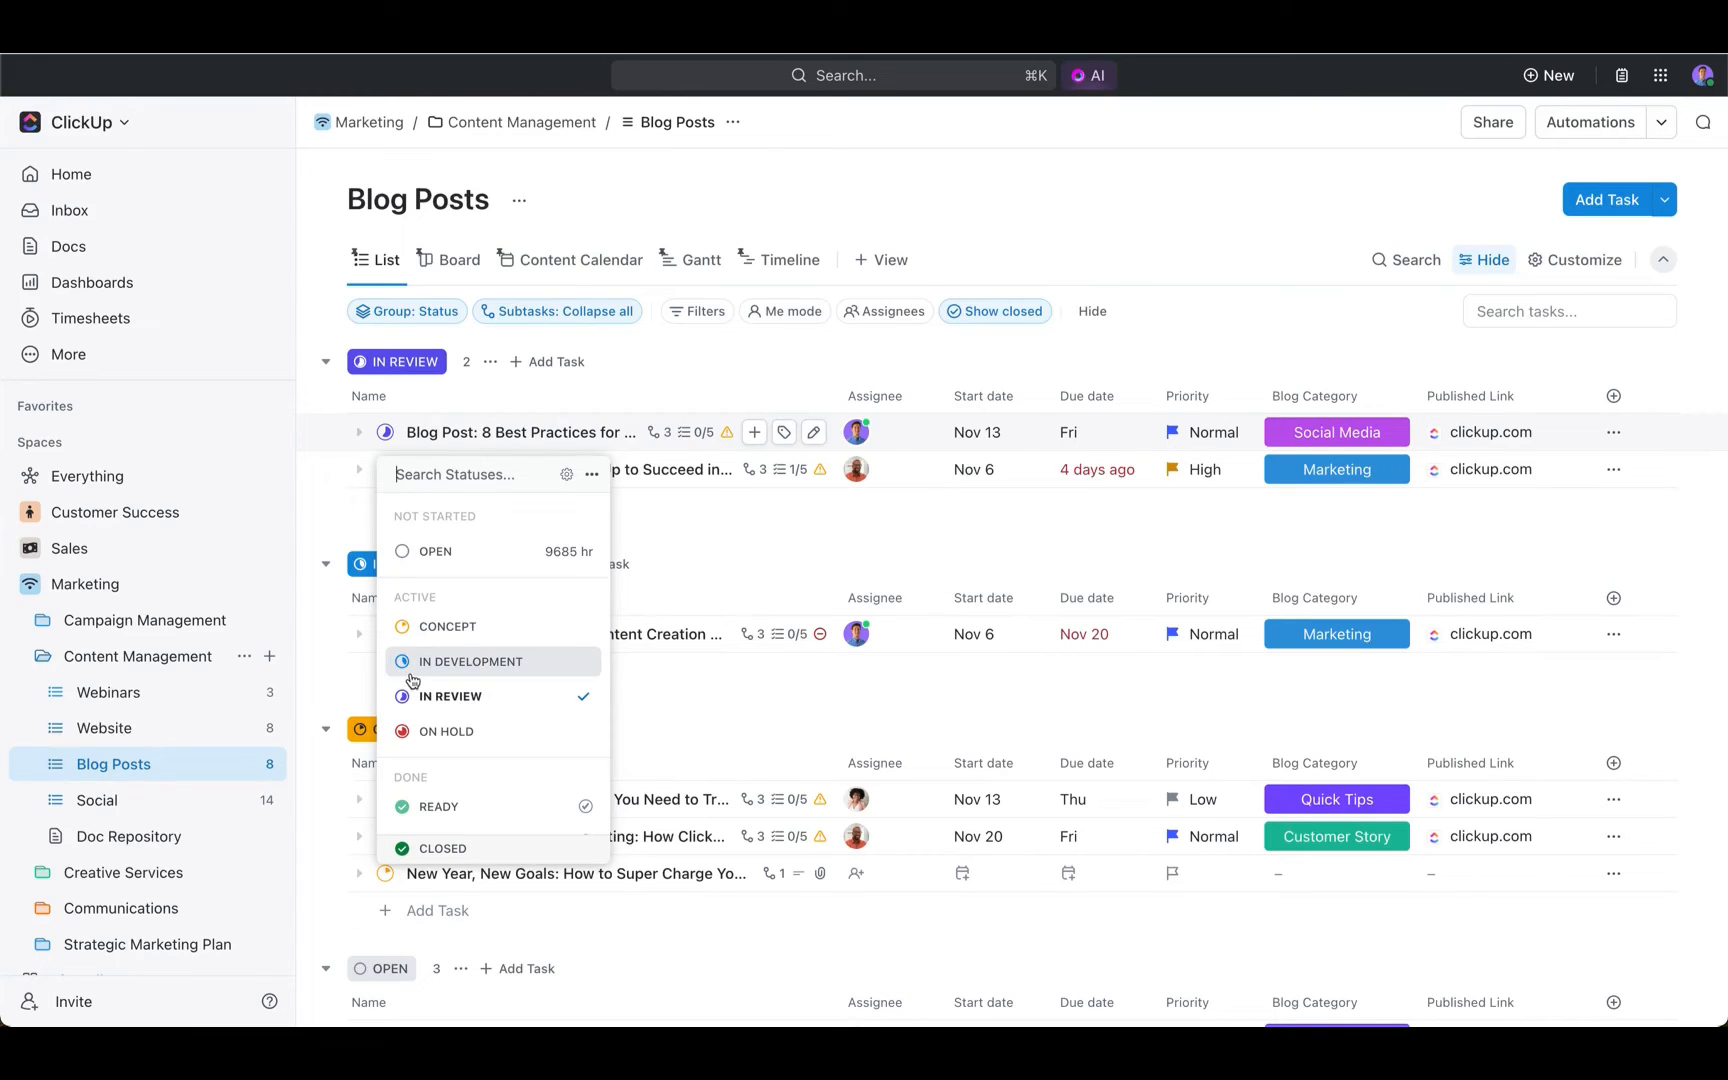
click(354, 529)
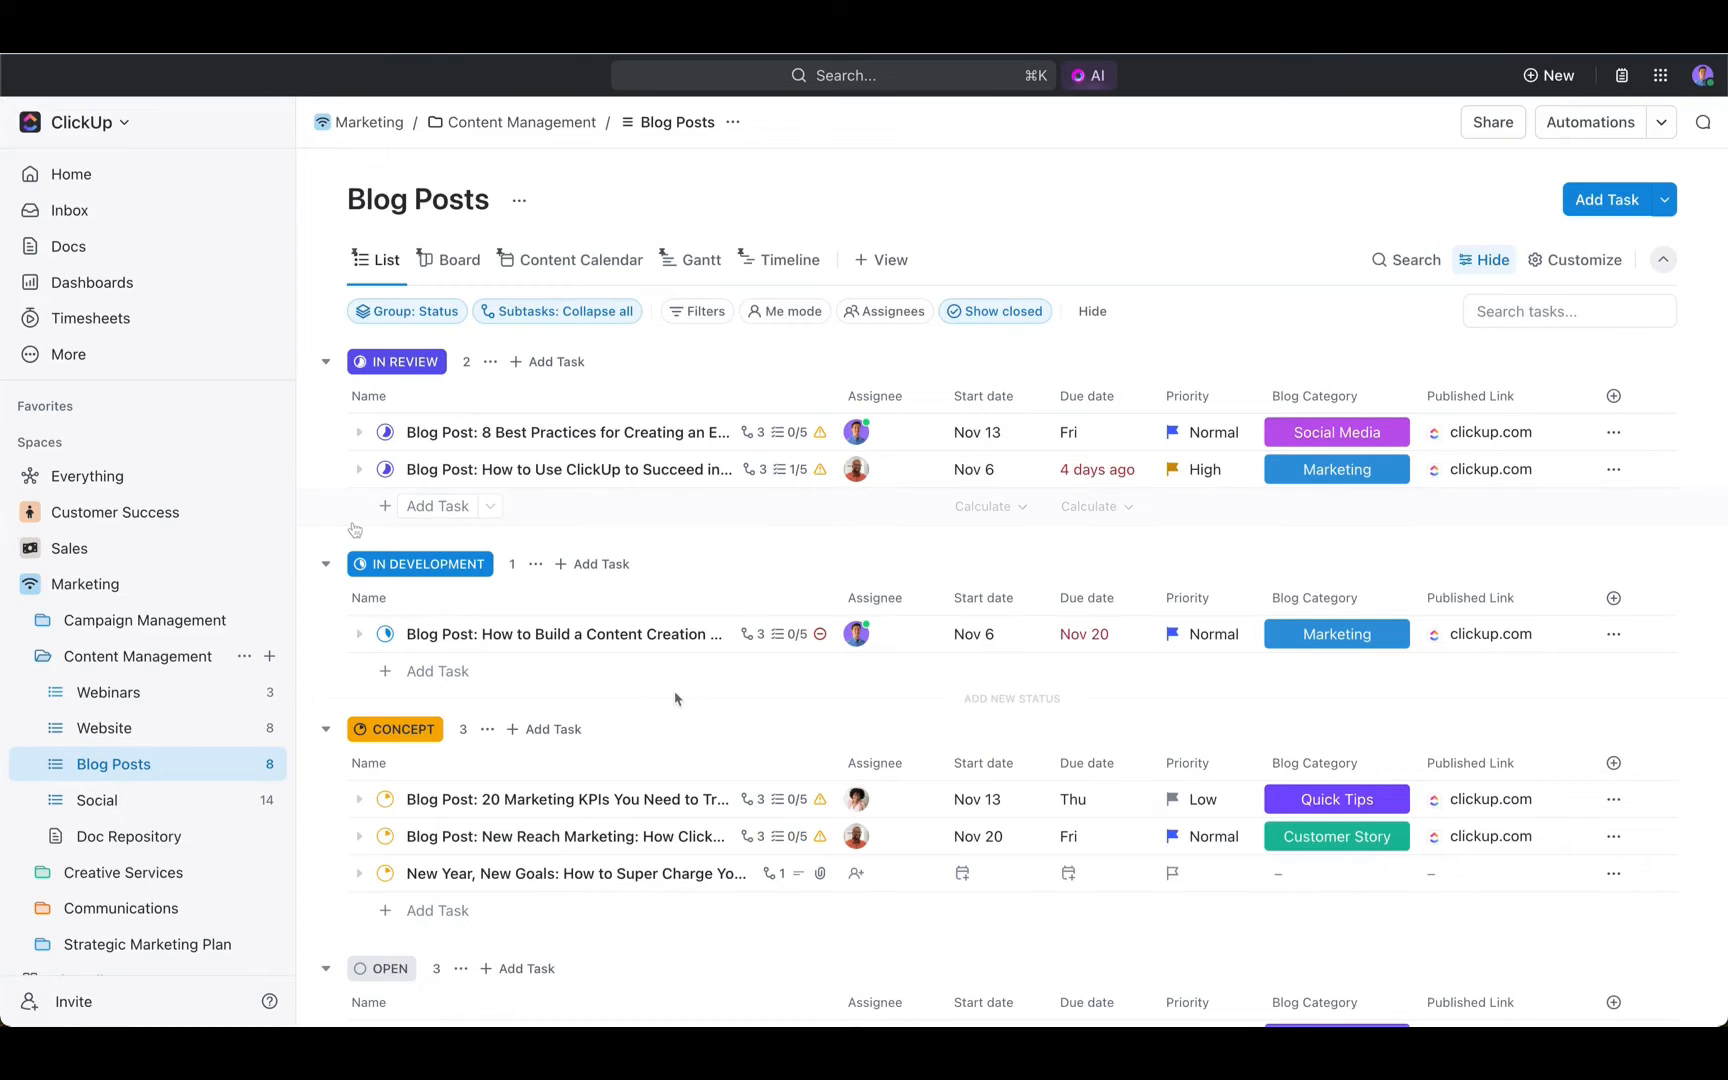
- Open the "New Year, New Goals" blog post from the Concept group at its description
scroll(675, 698, down, 3)
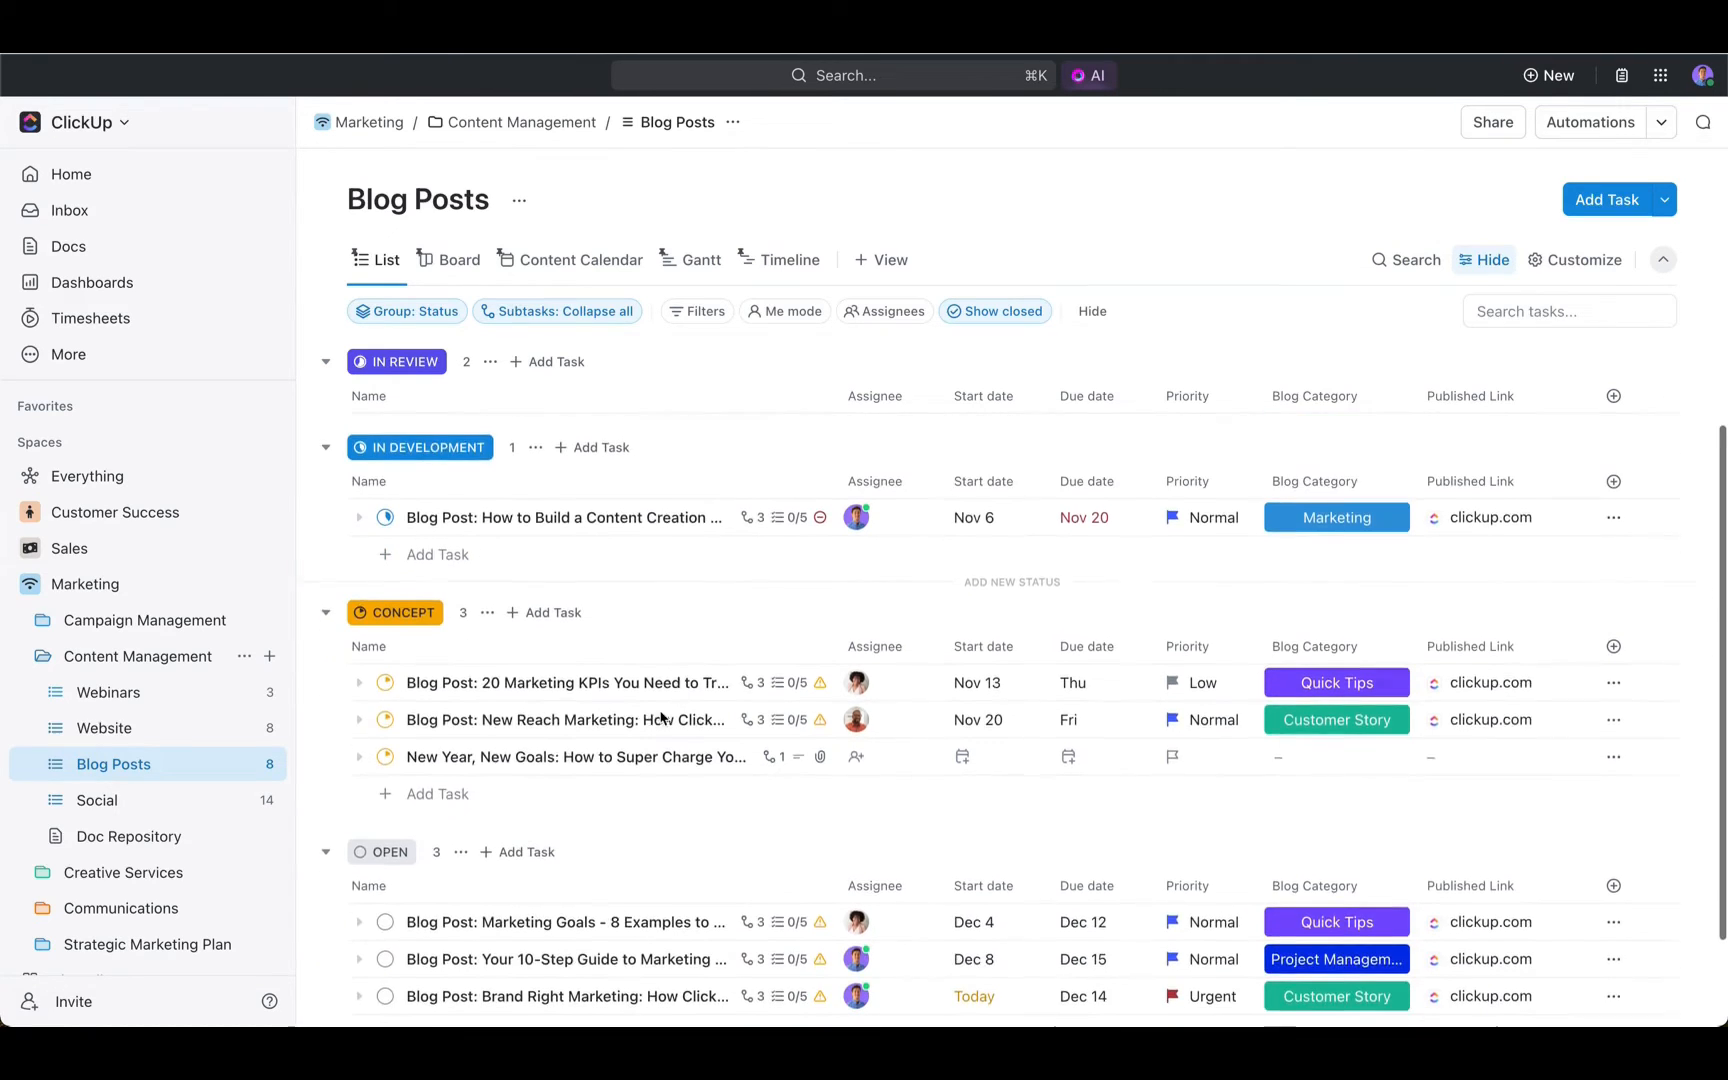
click(604, 745)
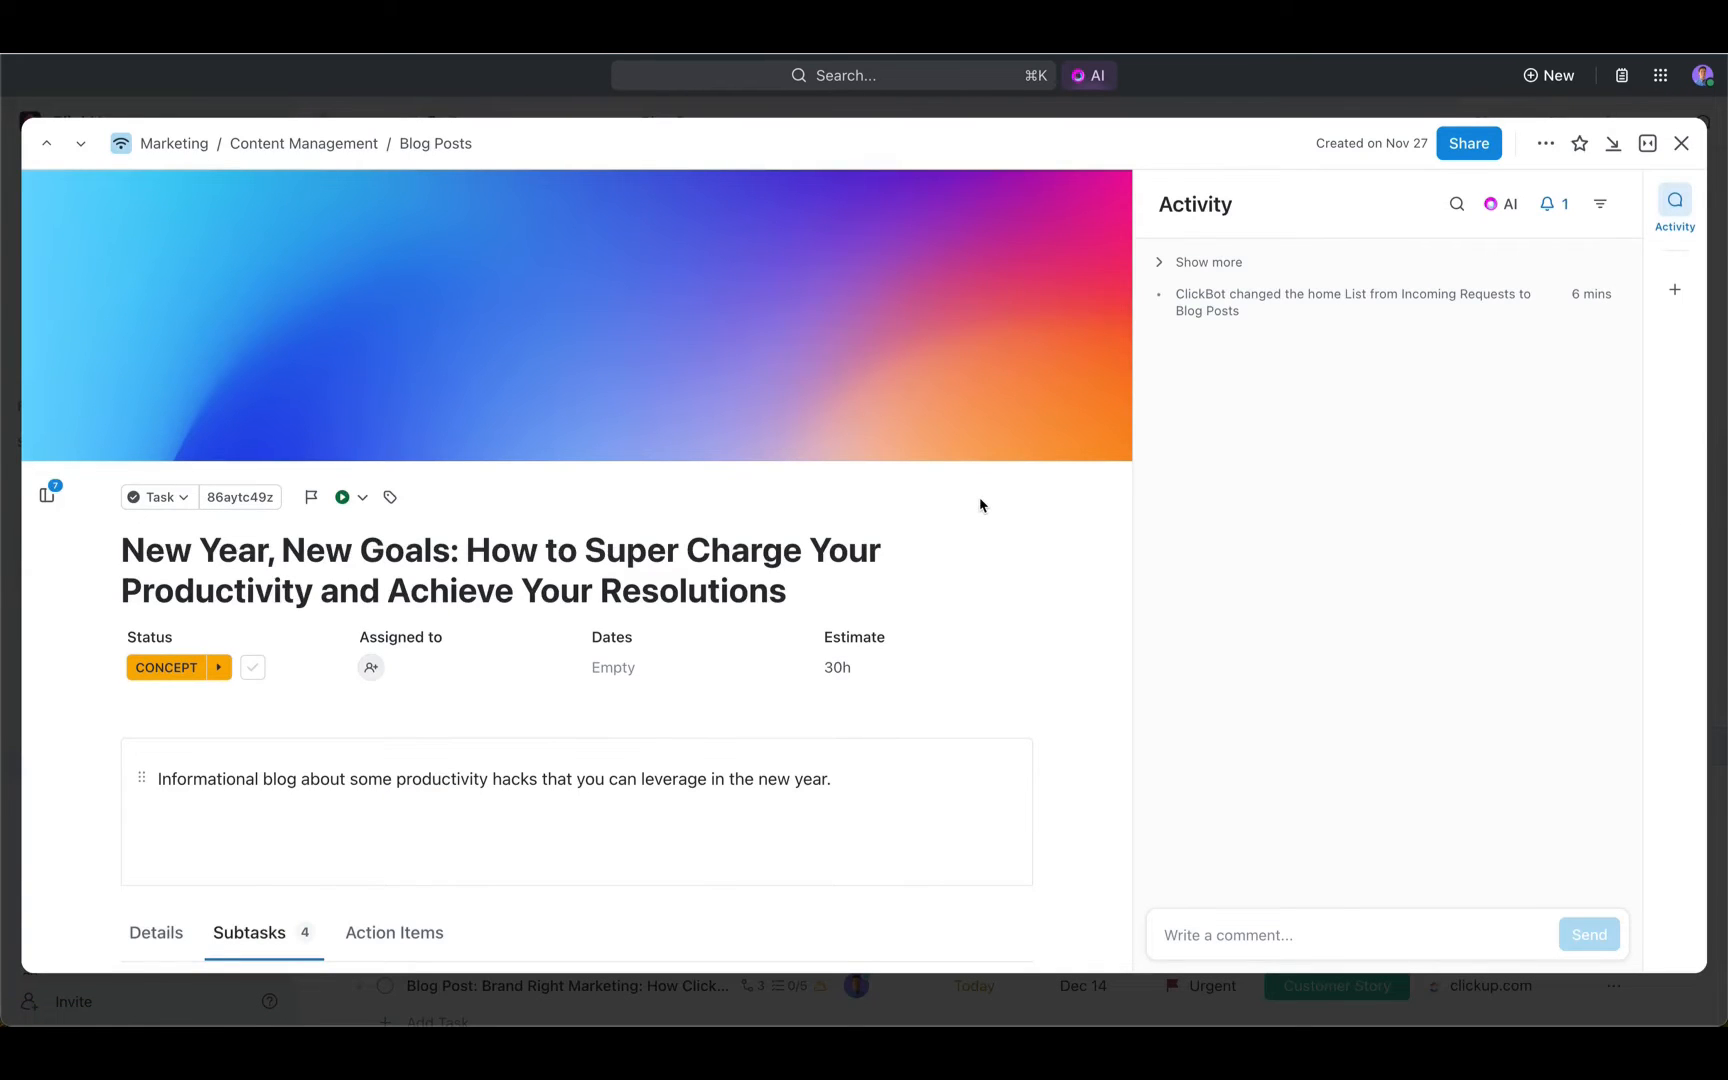
scroll(980, 505, down, 3)
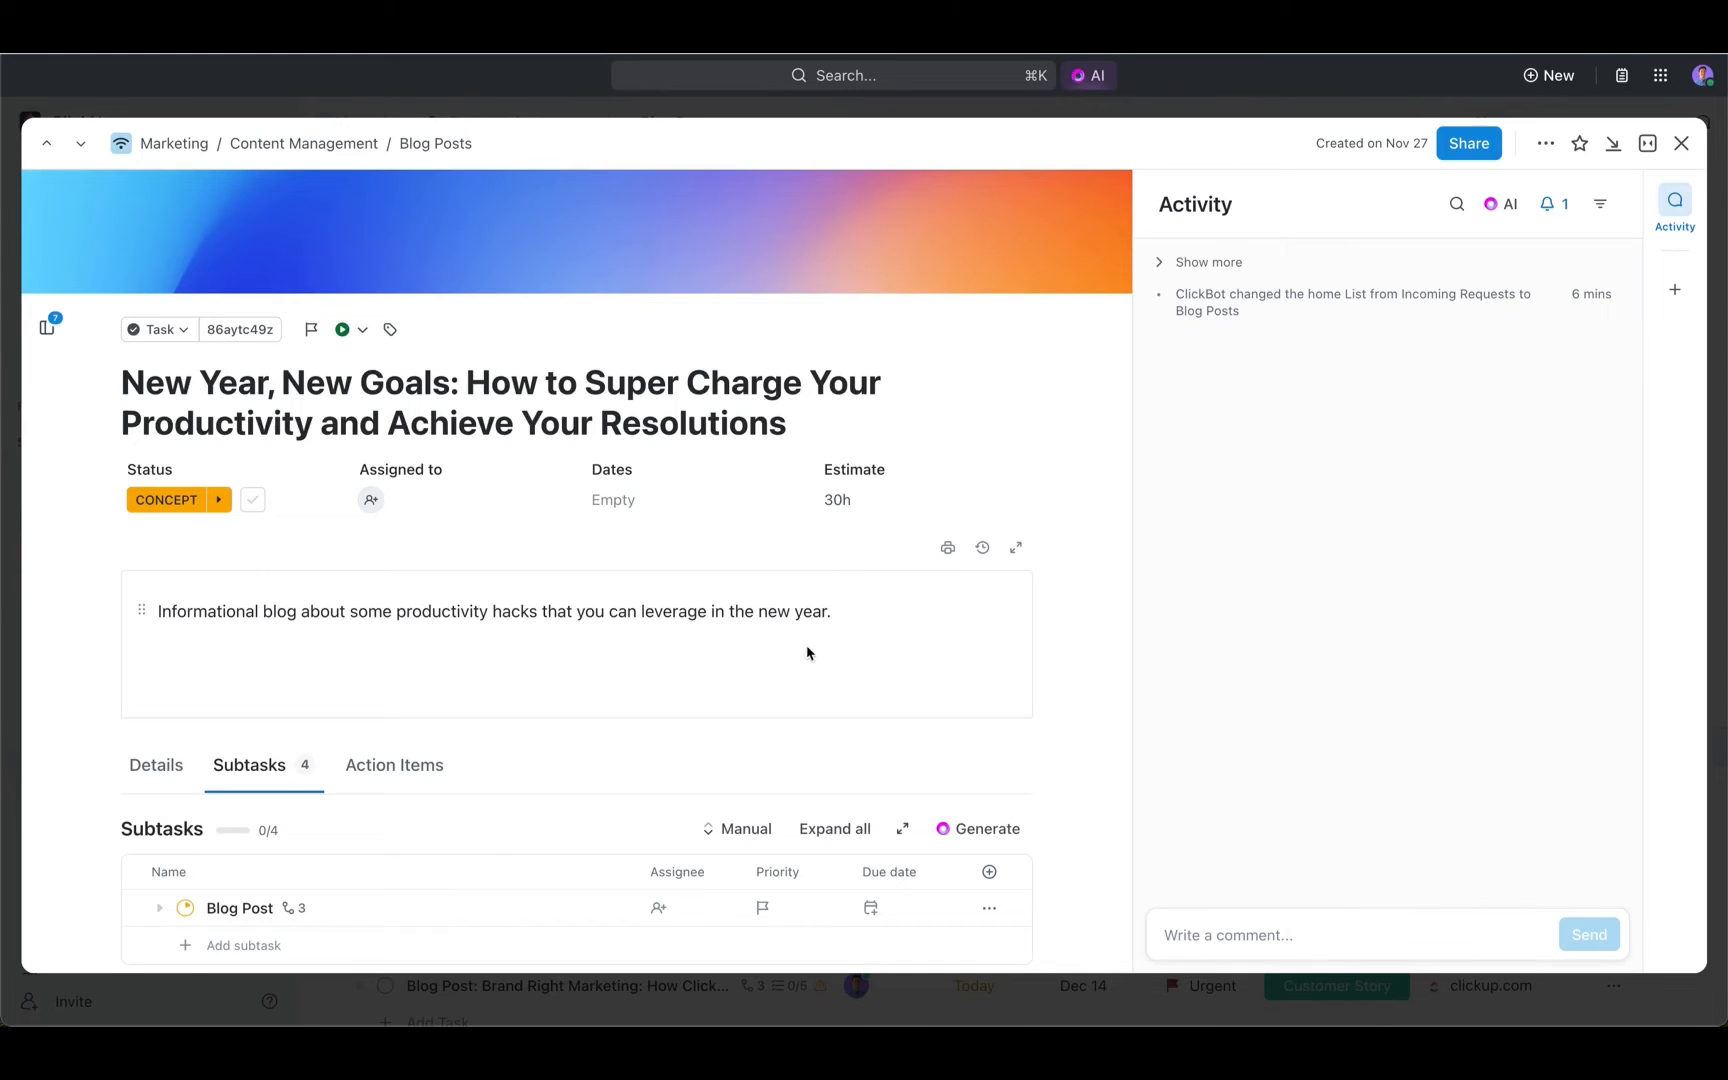
- Below the description, use Write with AI to insert "a creative brief for a blog post focused on being productive in the New Year"
click(883, 617)
key(Return)
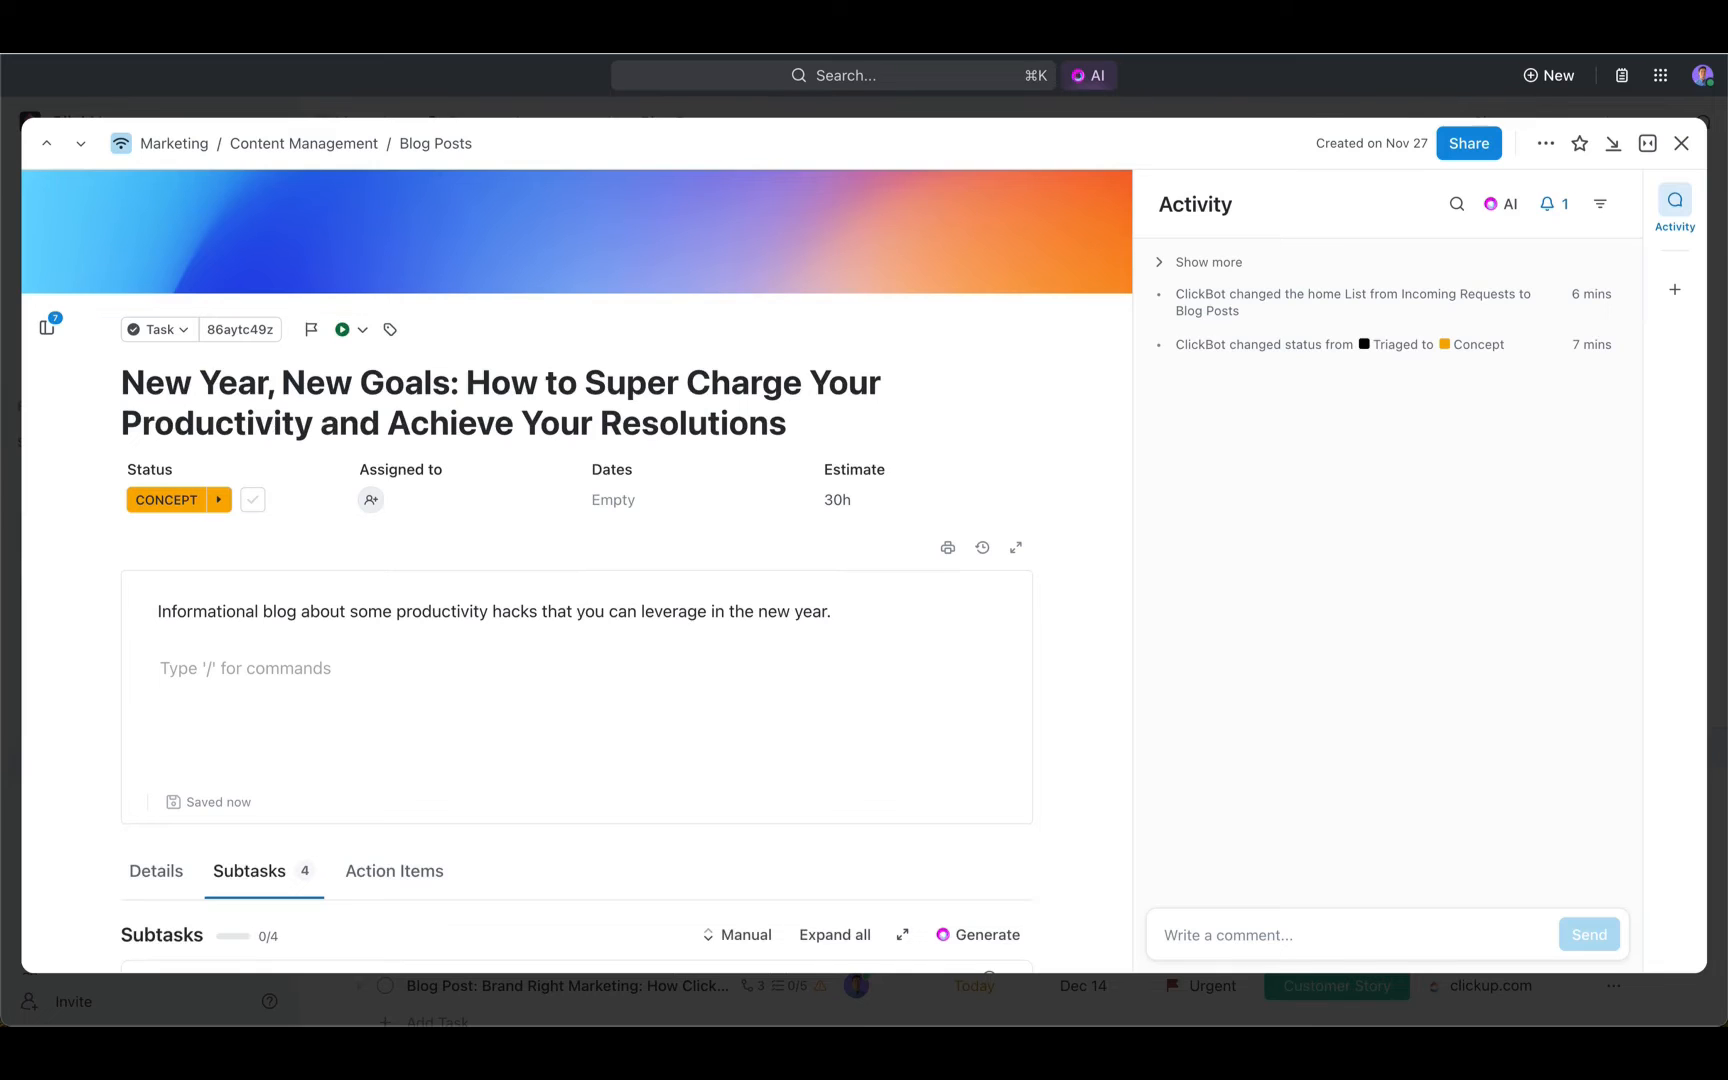
text(/writ)
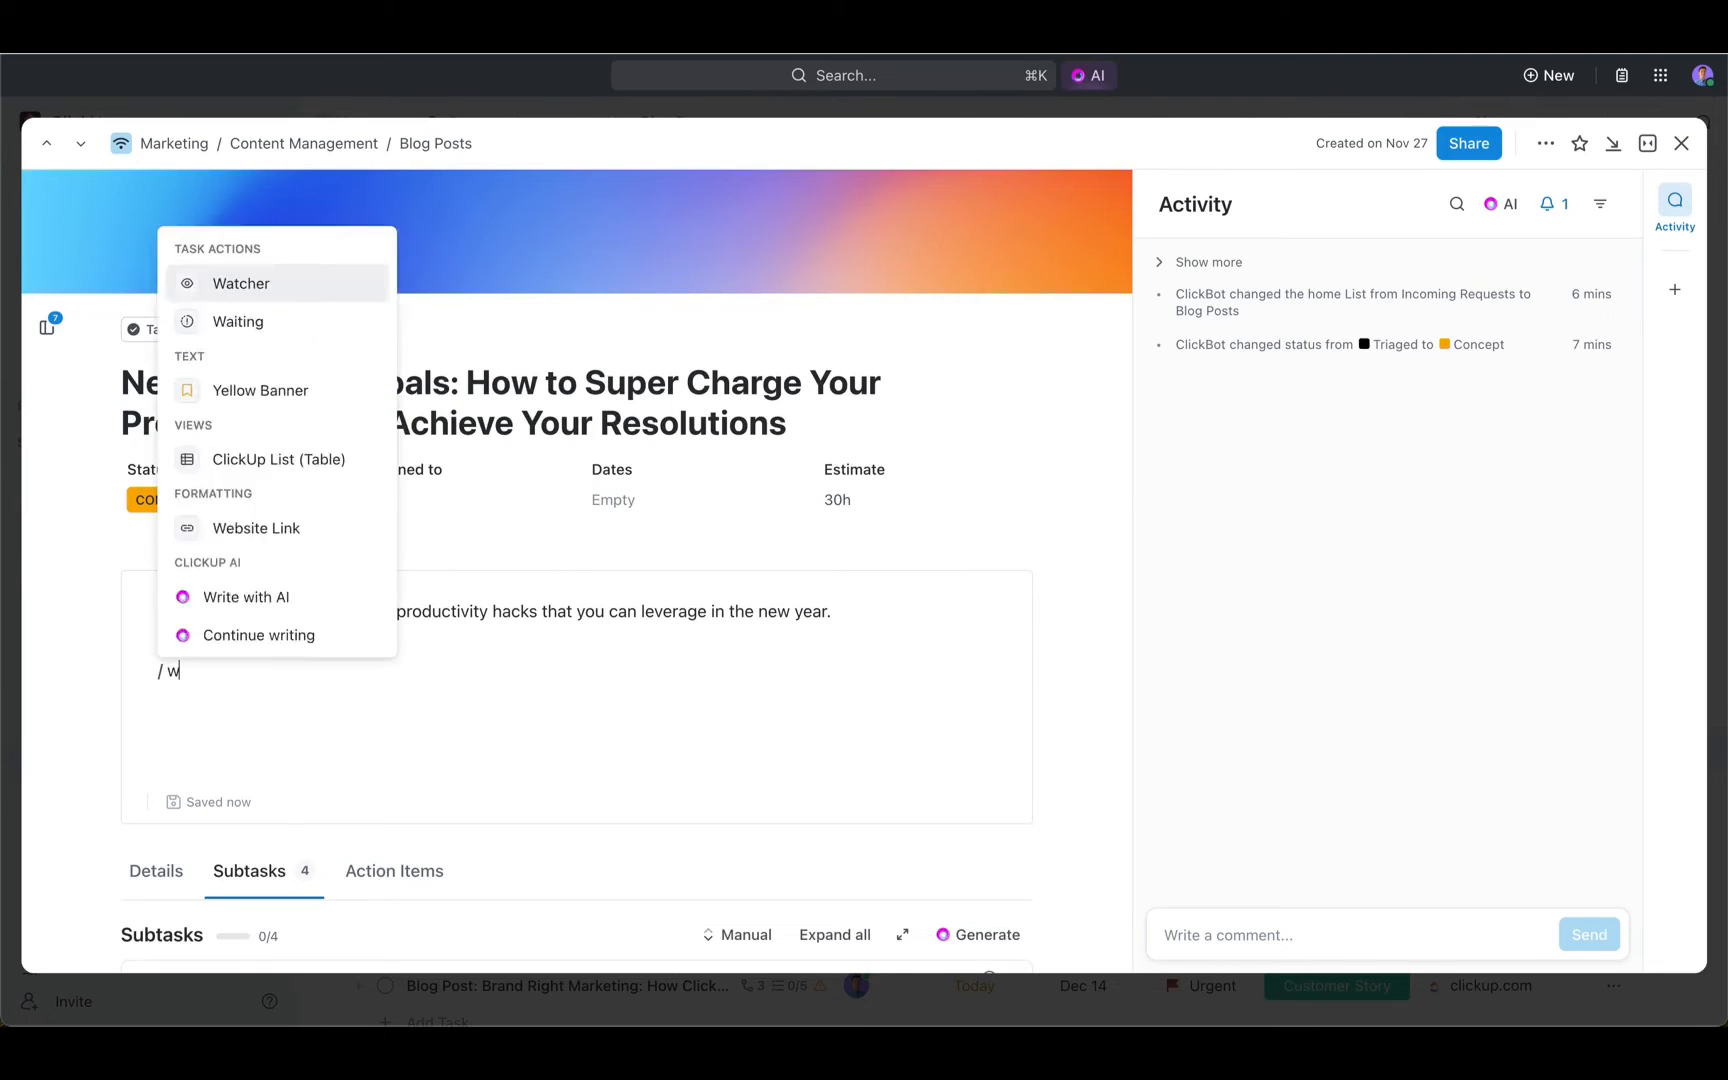
click(356, 517)
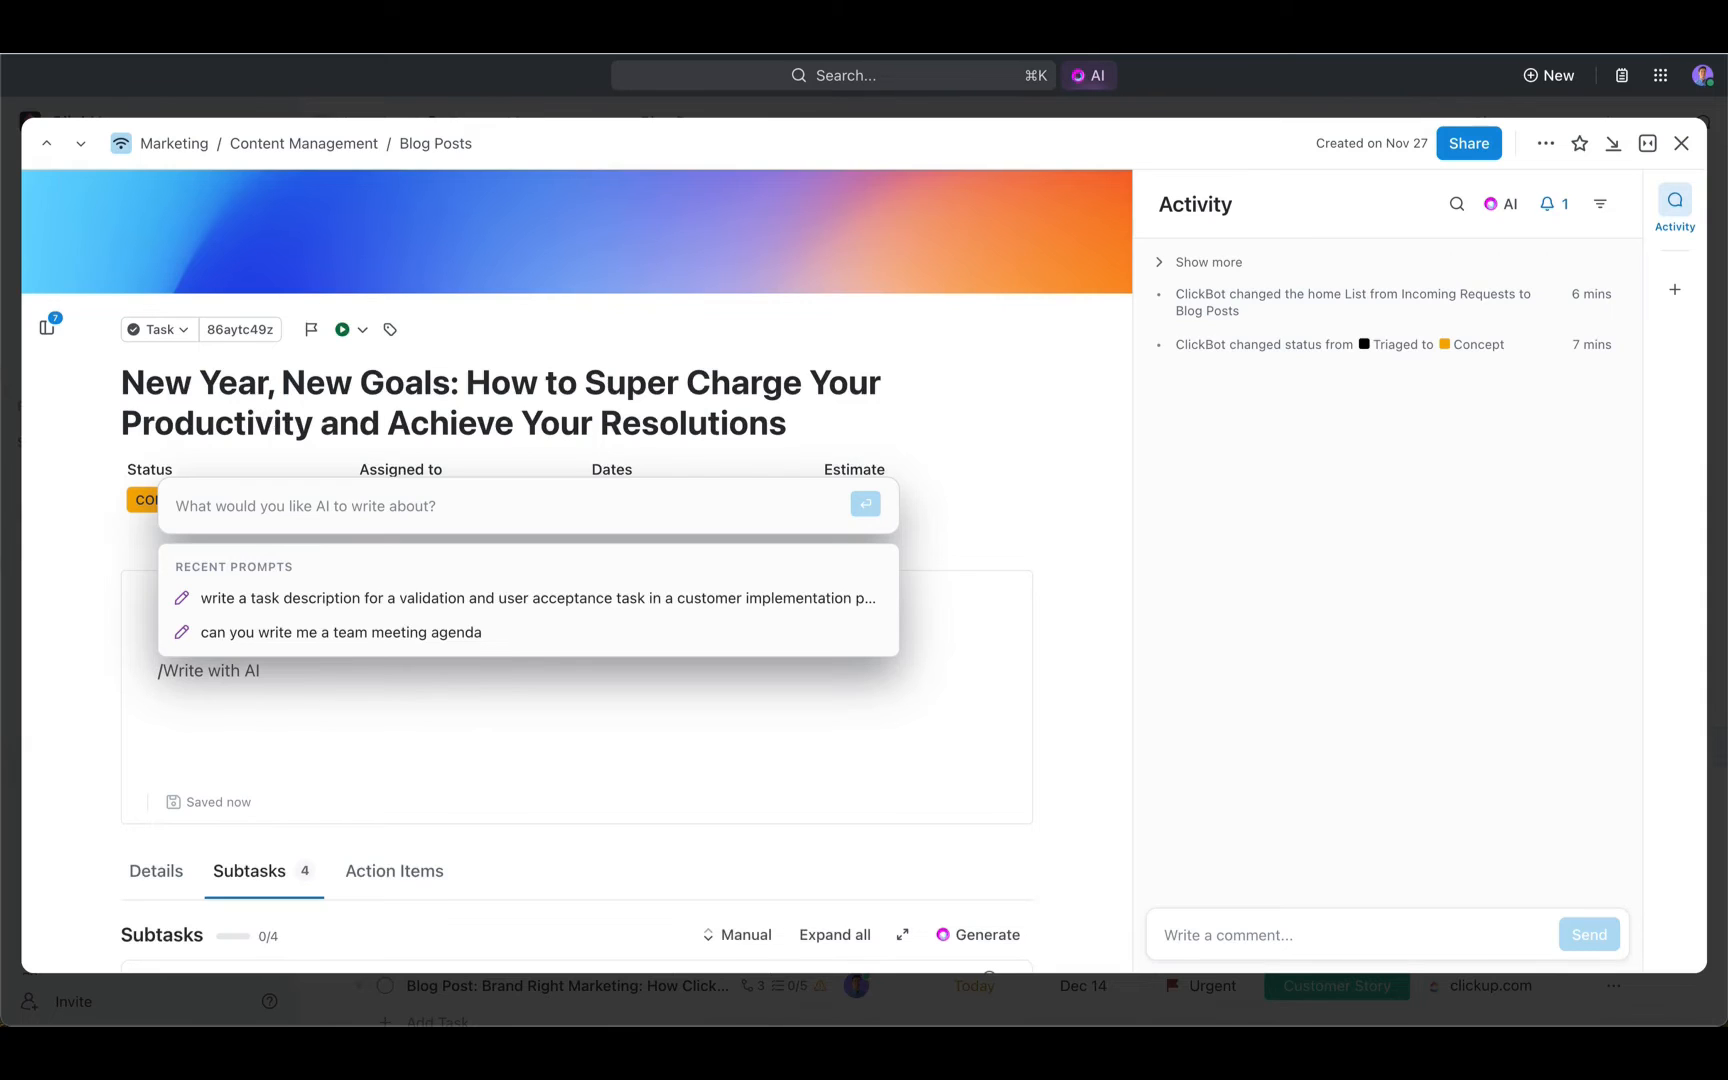
text(Write a creative brief for a blog post focused on being productive in the New Year)
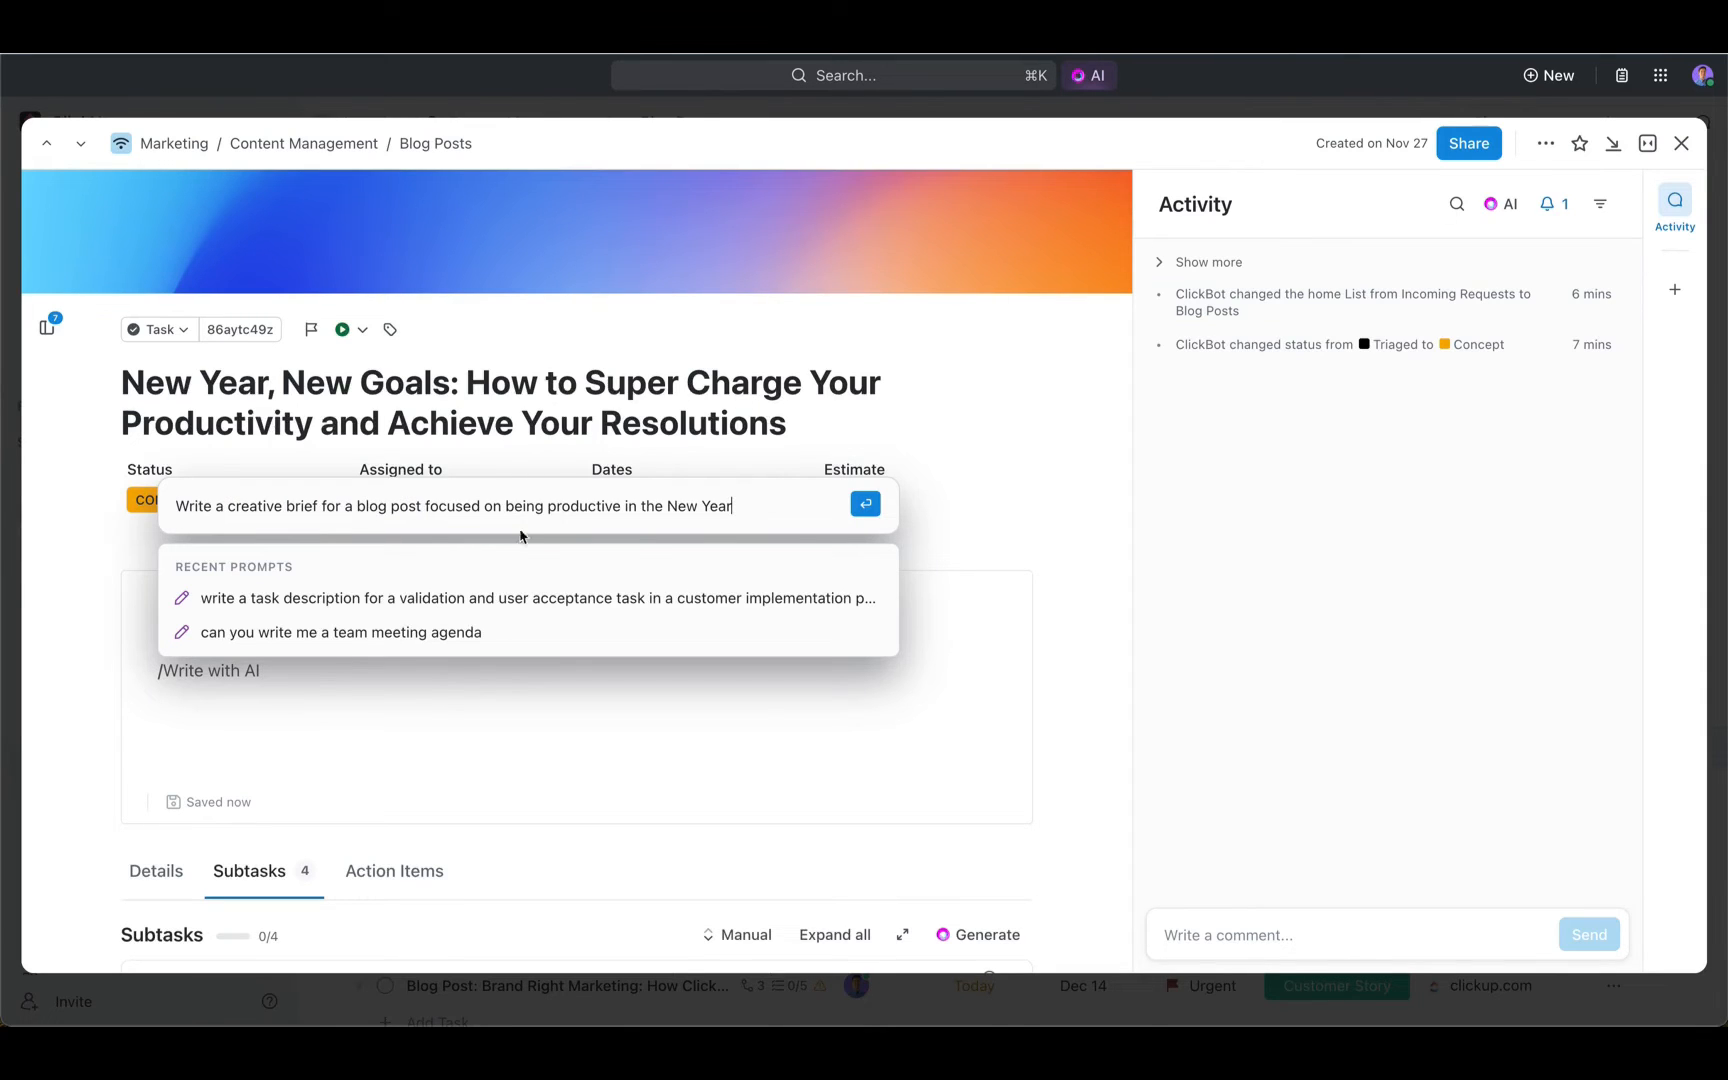
click(865, 504)
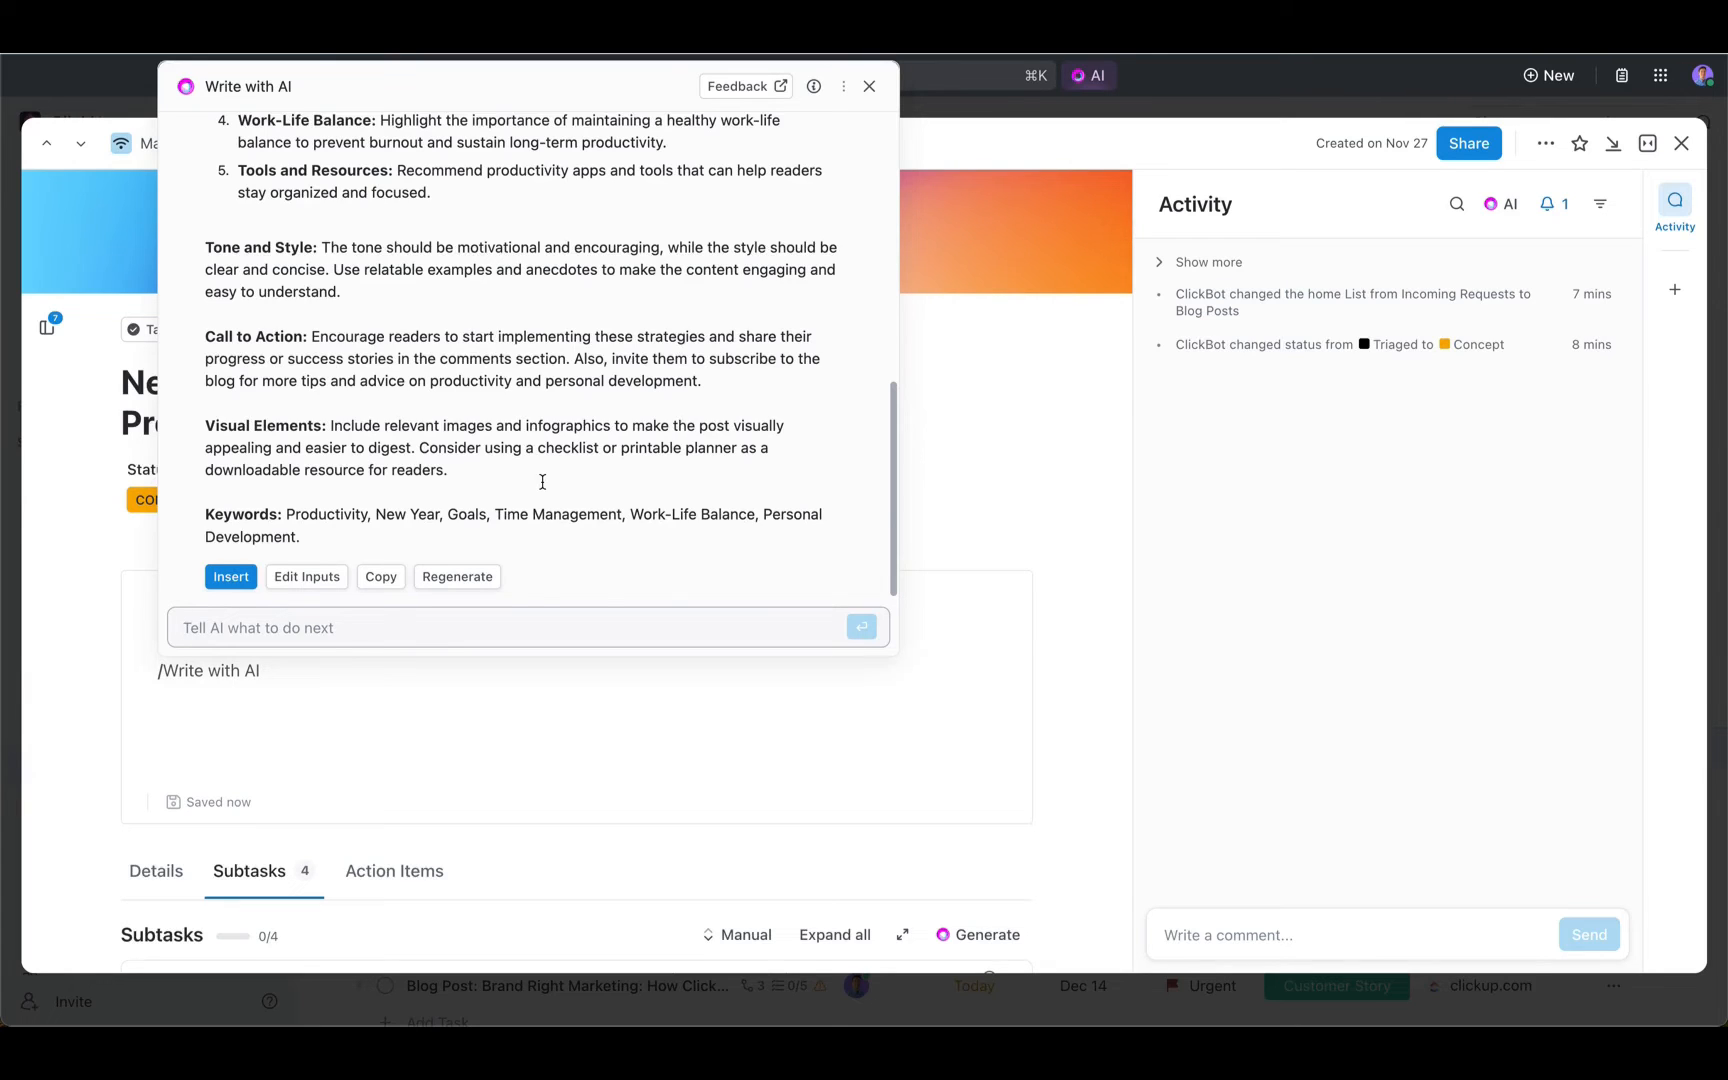
click(231, 577)
- Read through the inserted creative brief and expand the Blog Post subtask to see its nested subtasks
scroll(418, 566, down, 3)
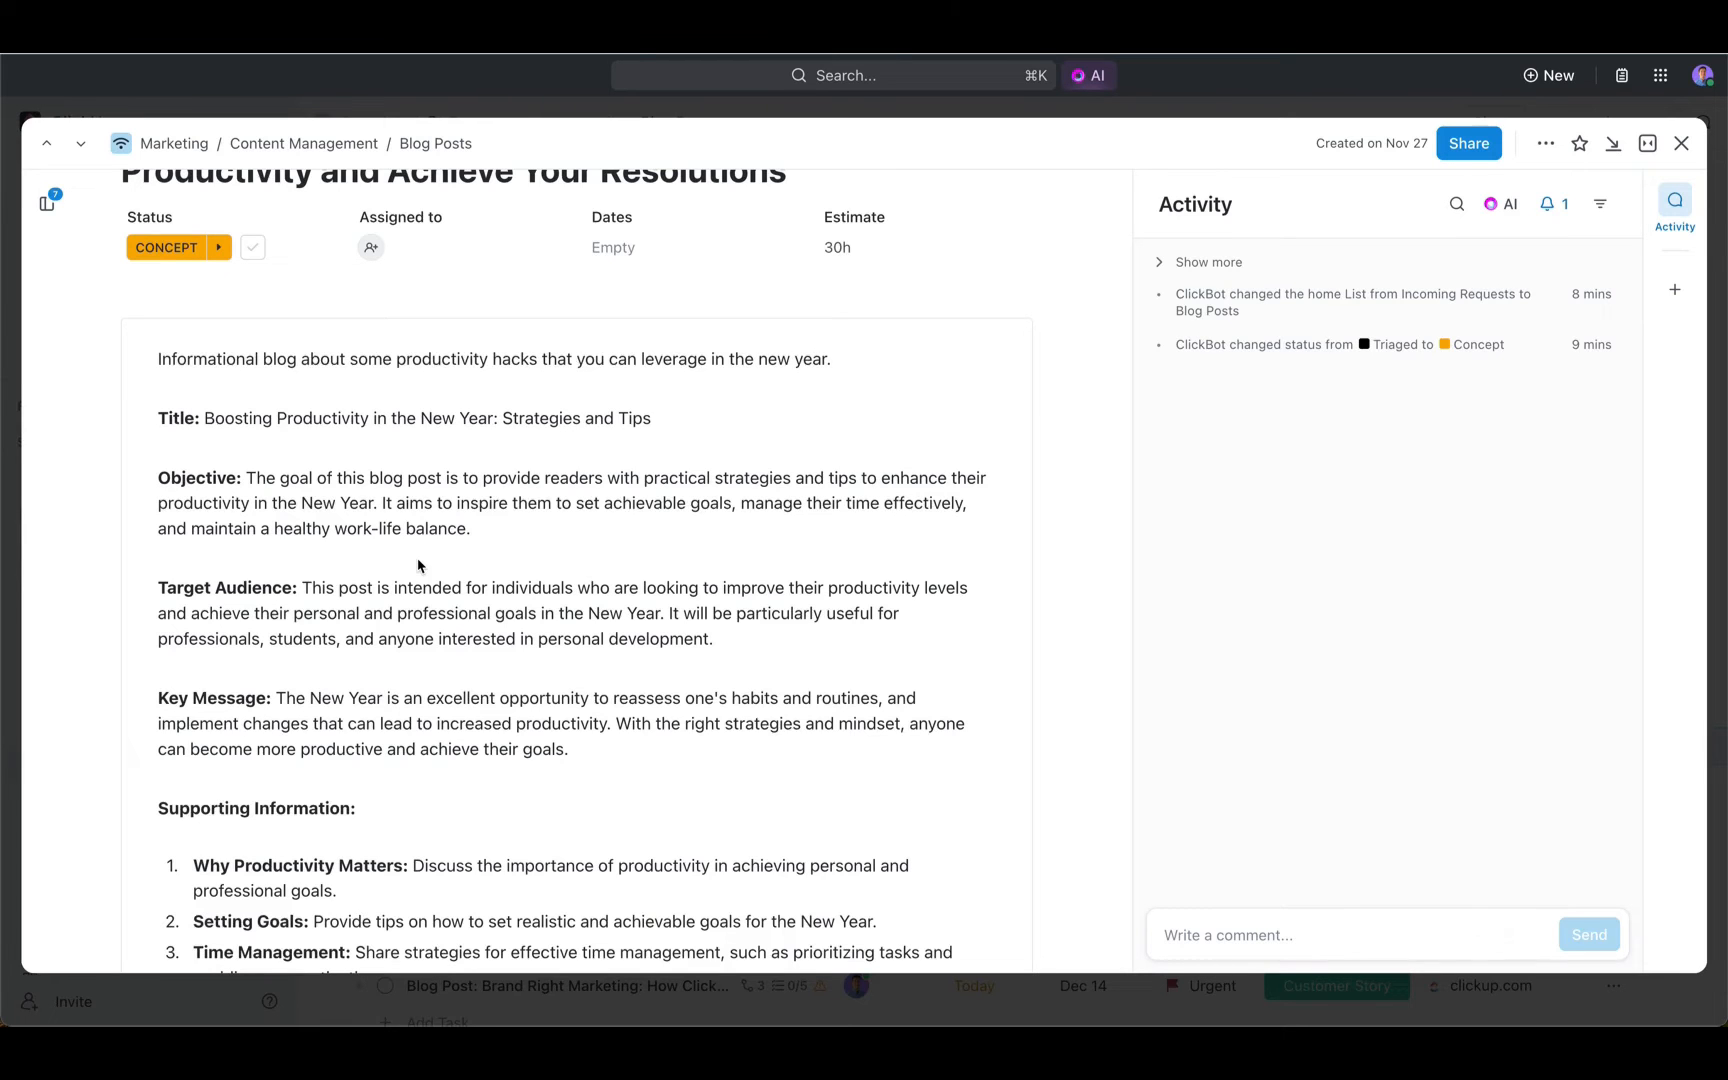
scroll(418, 566, down, 10)
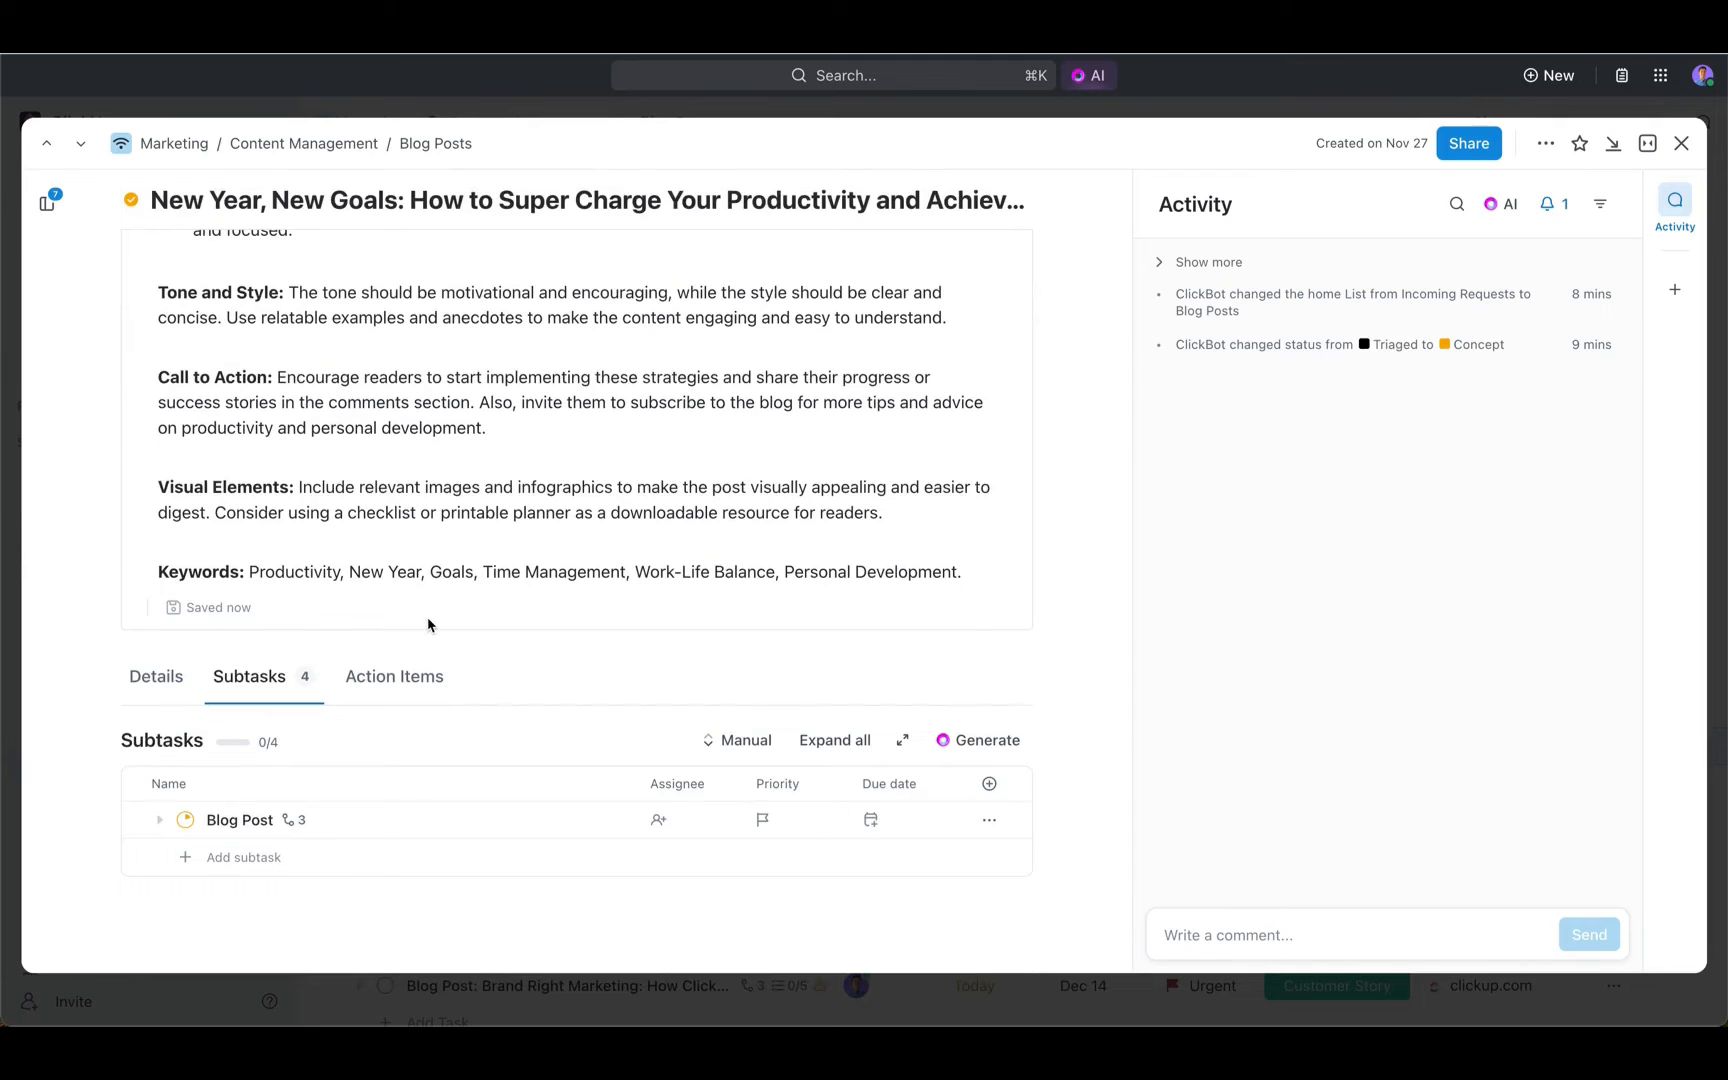
click(159, 820)
scroll(360, 740, down, 2)
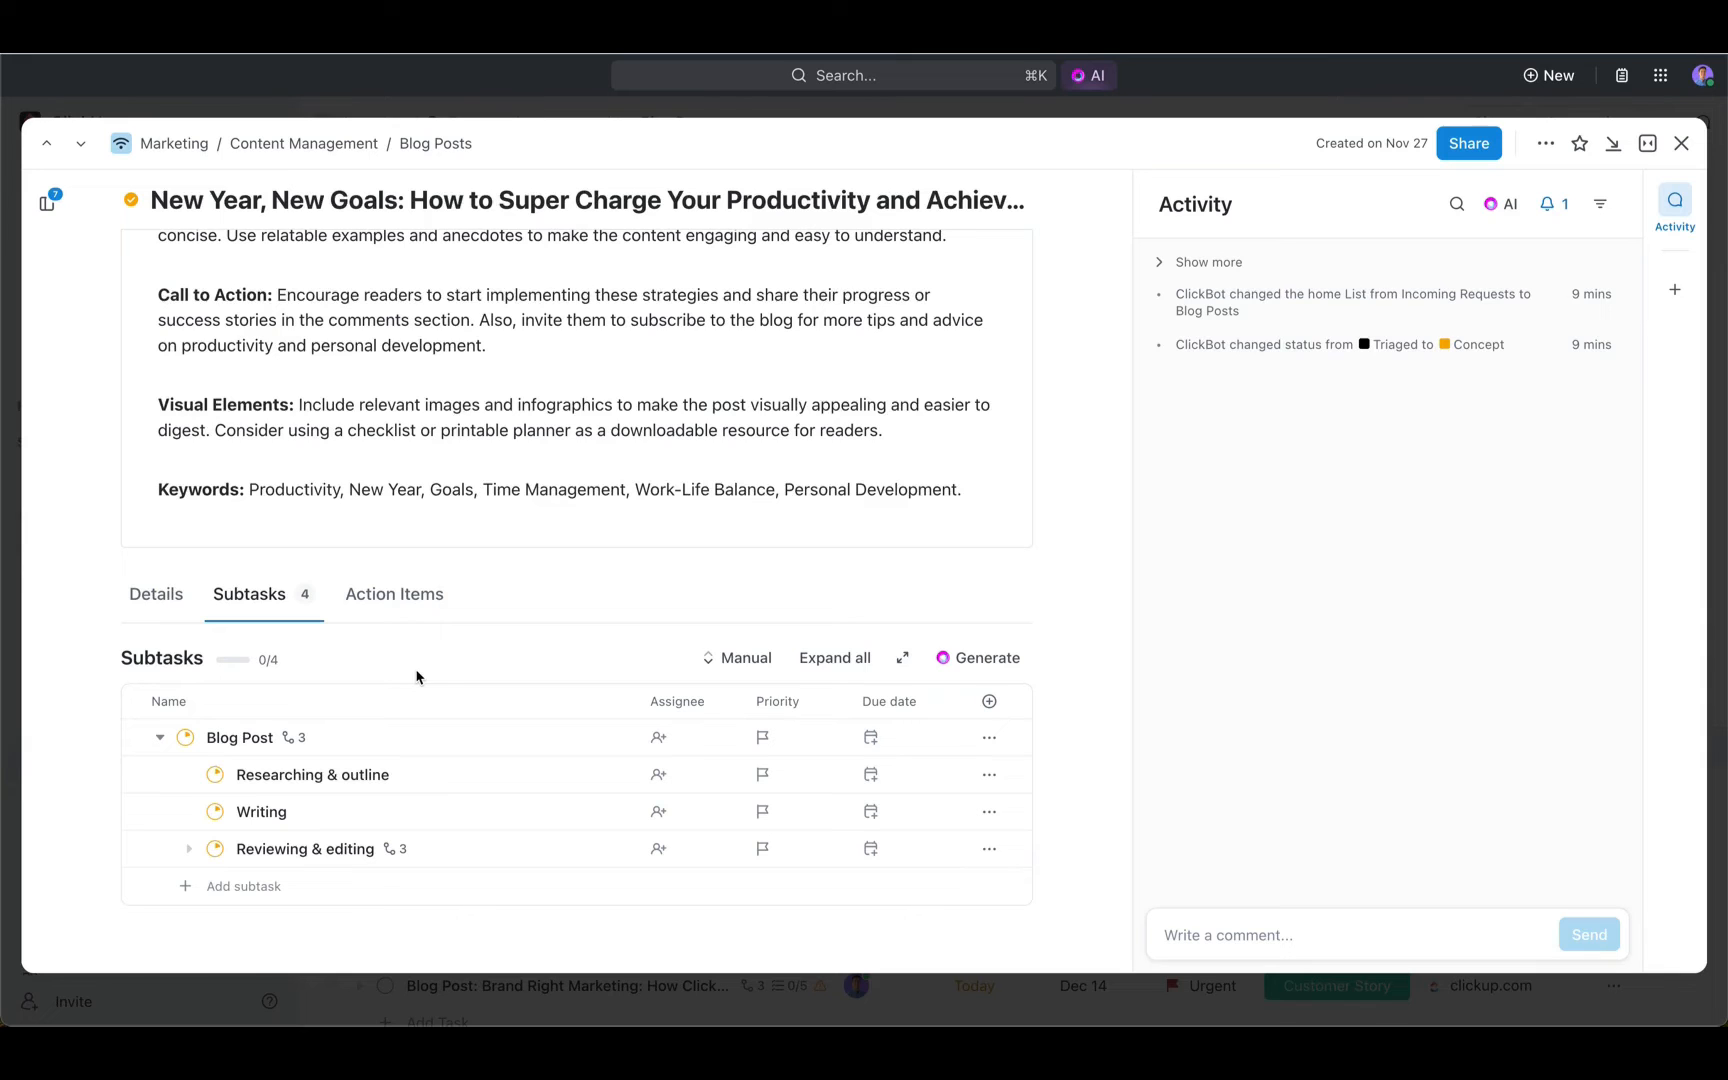
- Generate AI subtasks, exclude "Drafting blog content" and "Selecting relevant images", and create the remaining three suggestions
click(945, 658)
scroll(823, 596, down, 2)
scroll(823, 596, down, 3)
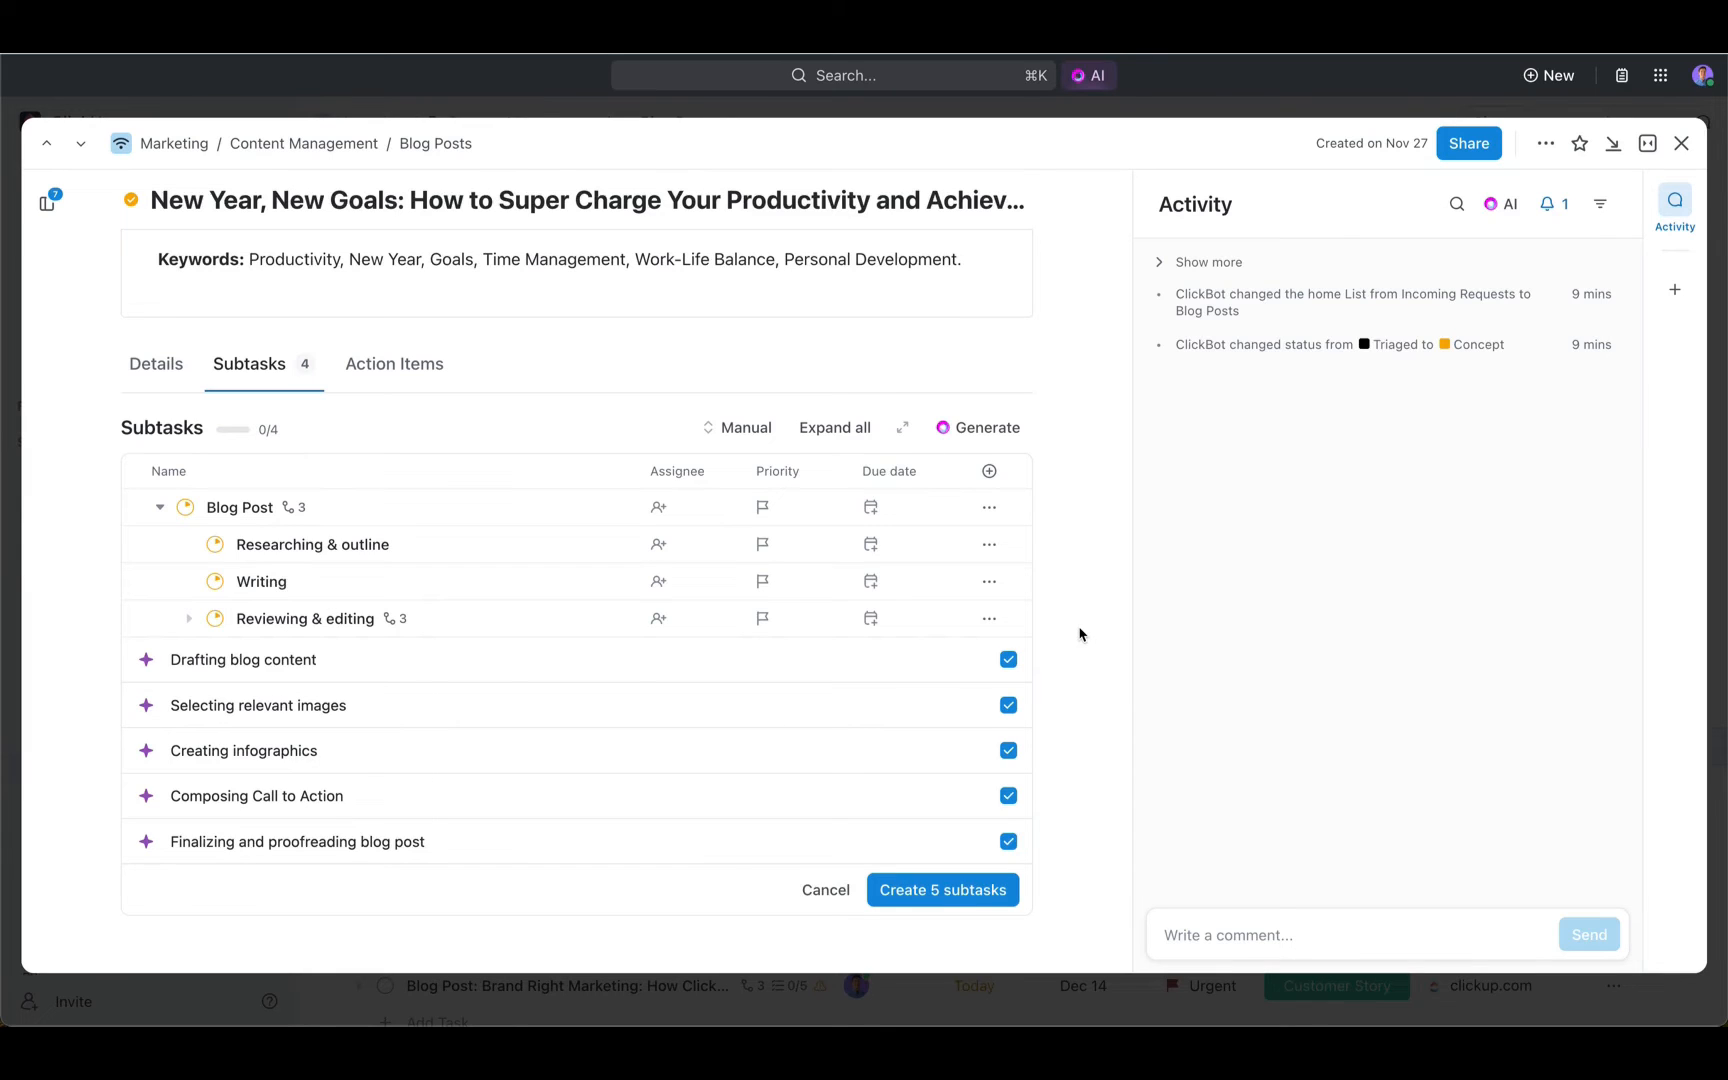
click(1008, 660)
click(1008, 705)
click(997, 891)
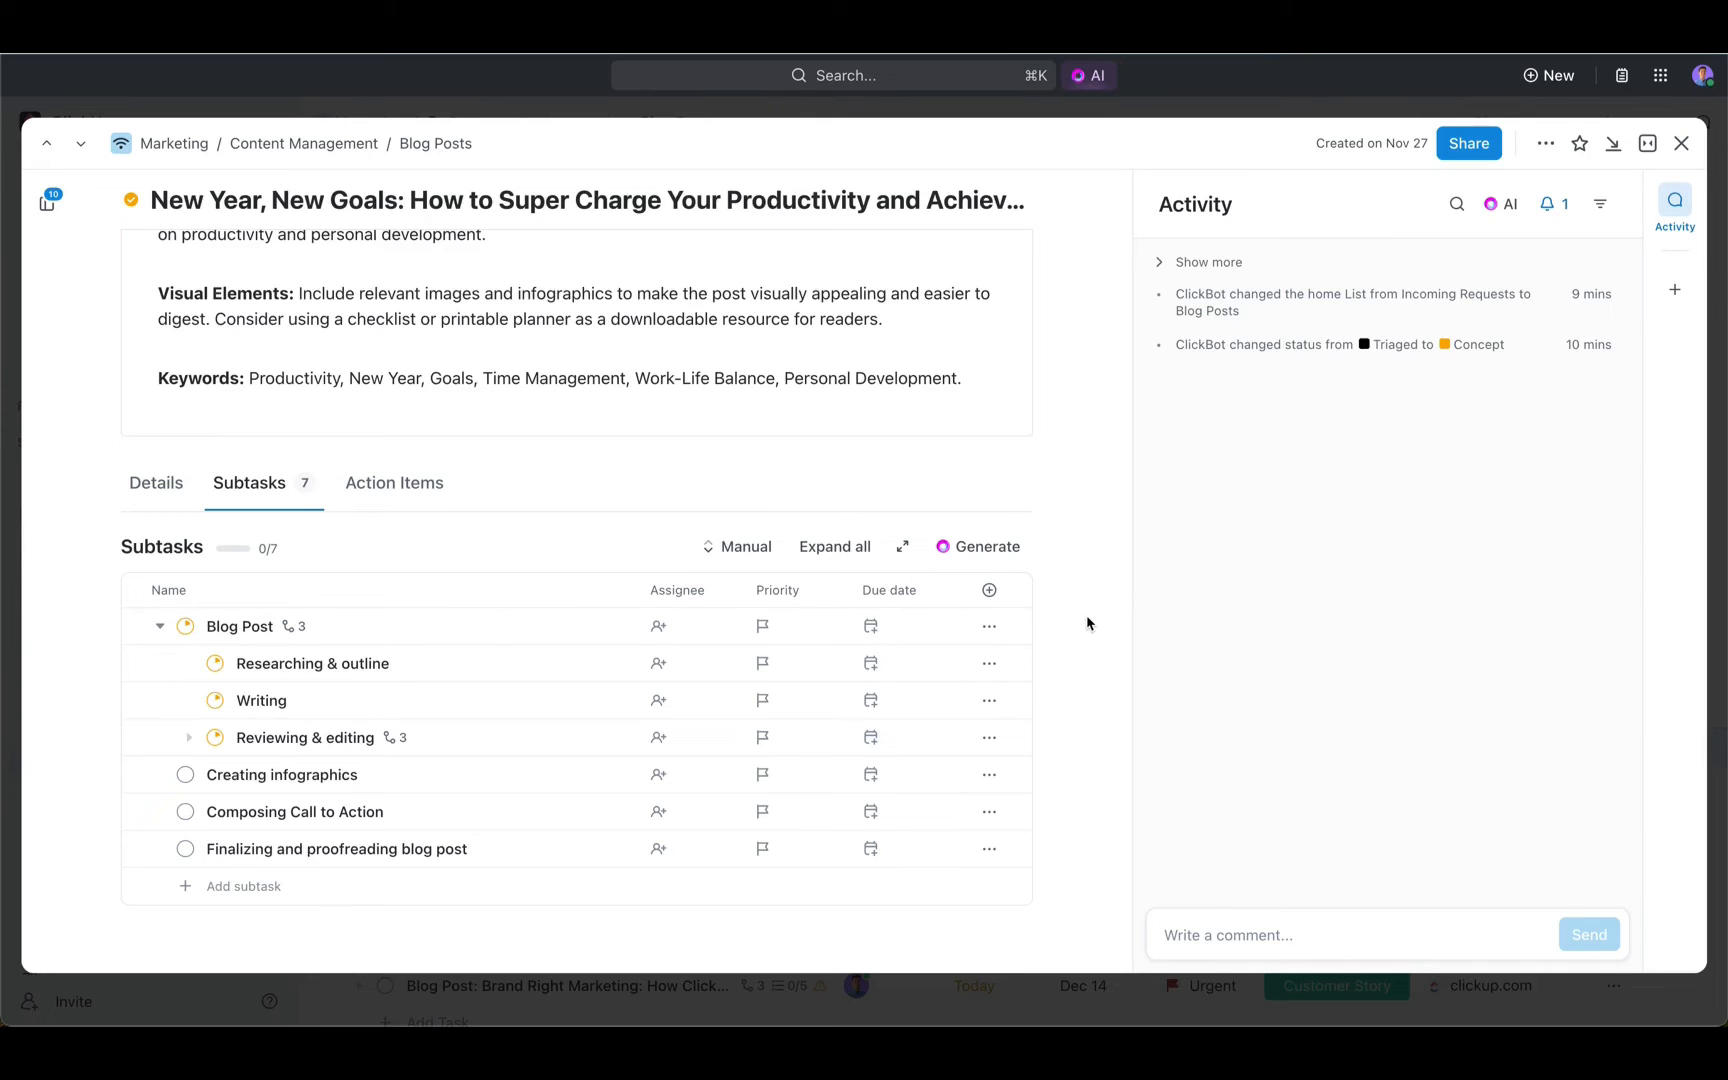
- Browse the task's subtask tree: expand Reviewing & editing, view Researching & outline and Writing, and return to the parent task
click(45, 206)
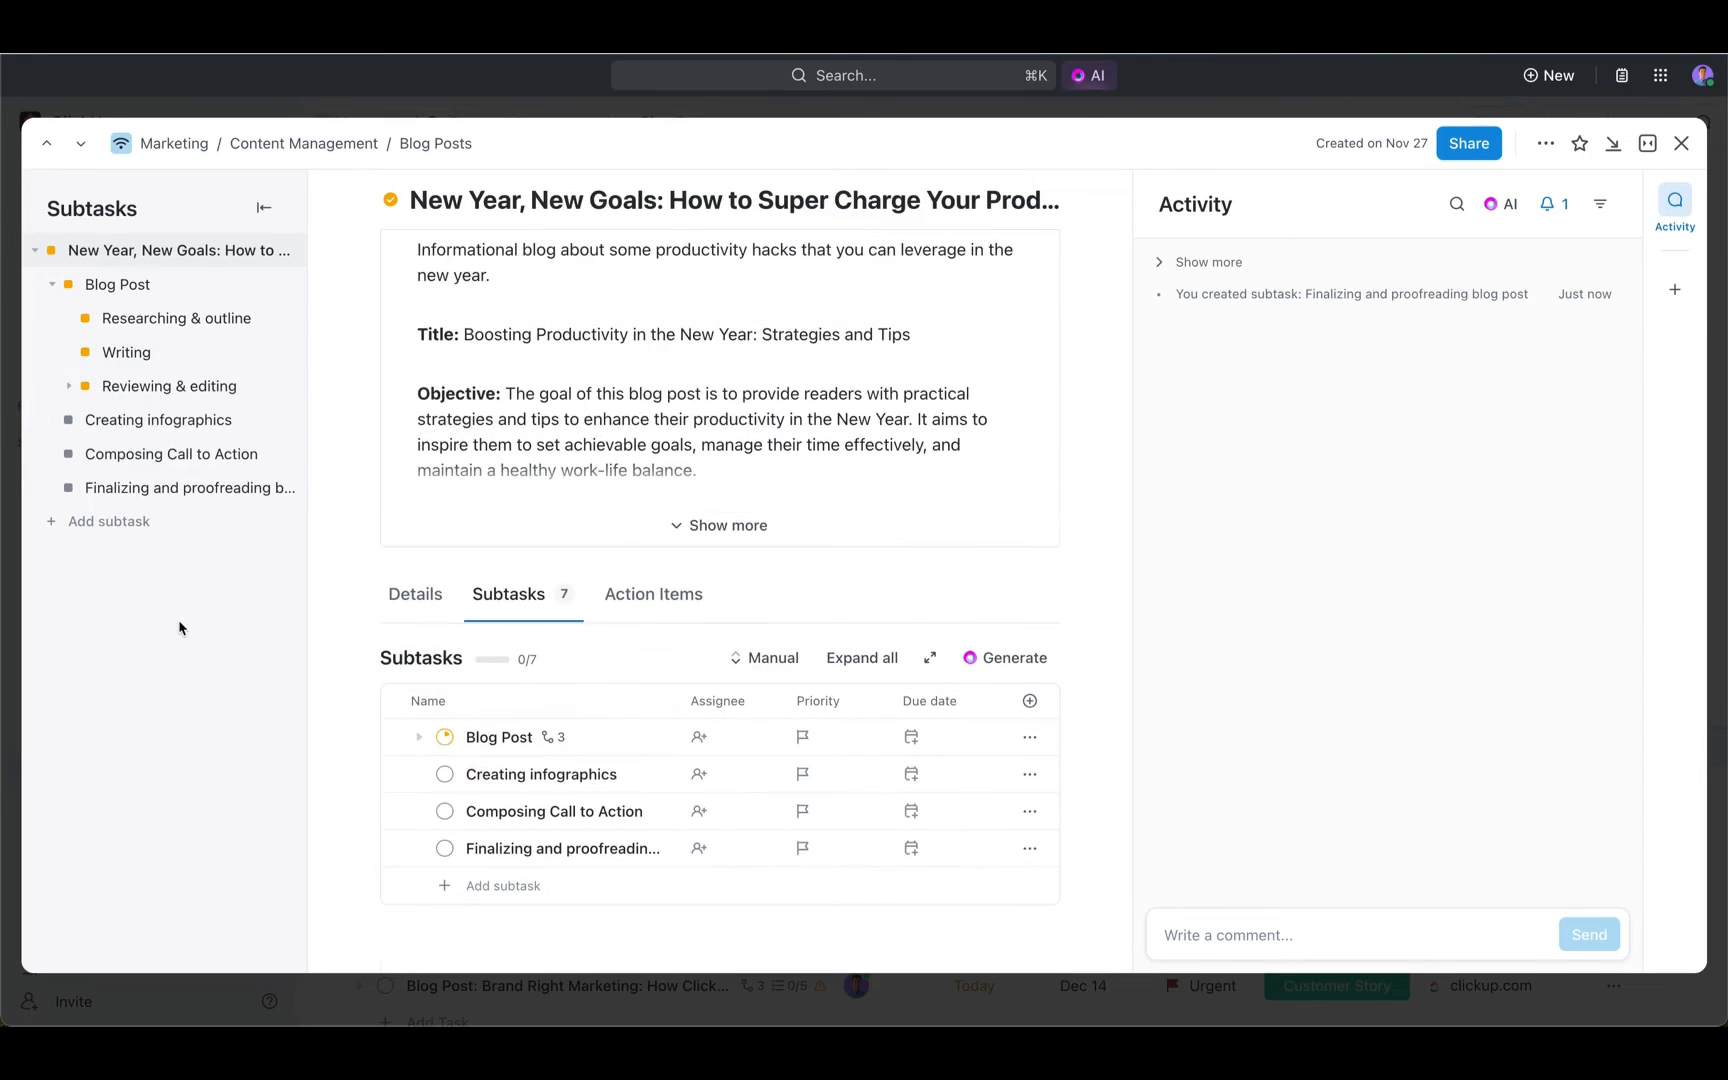
click(68, 386)
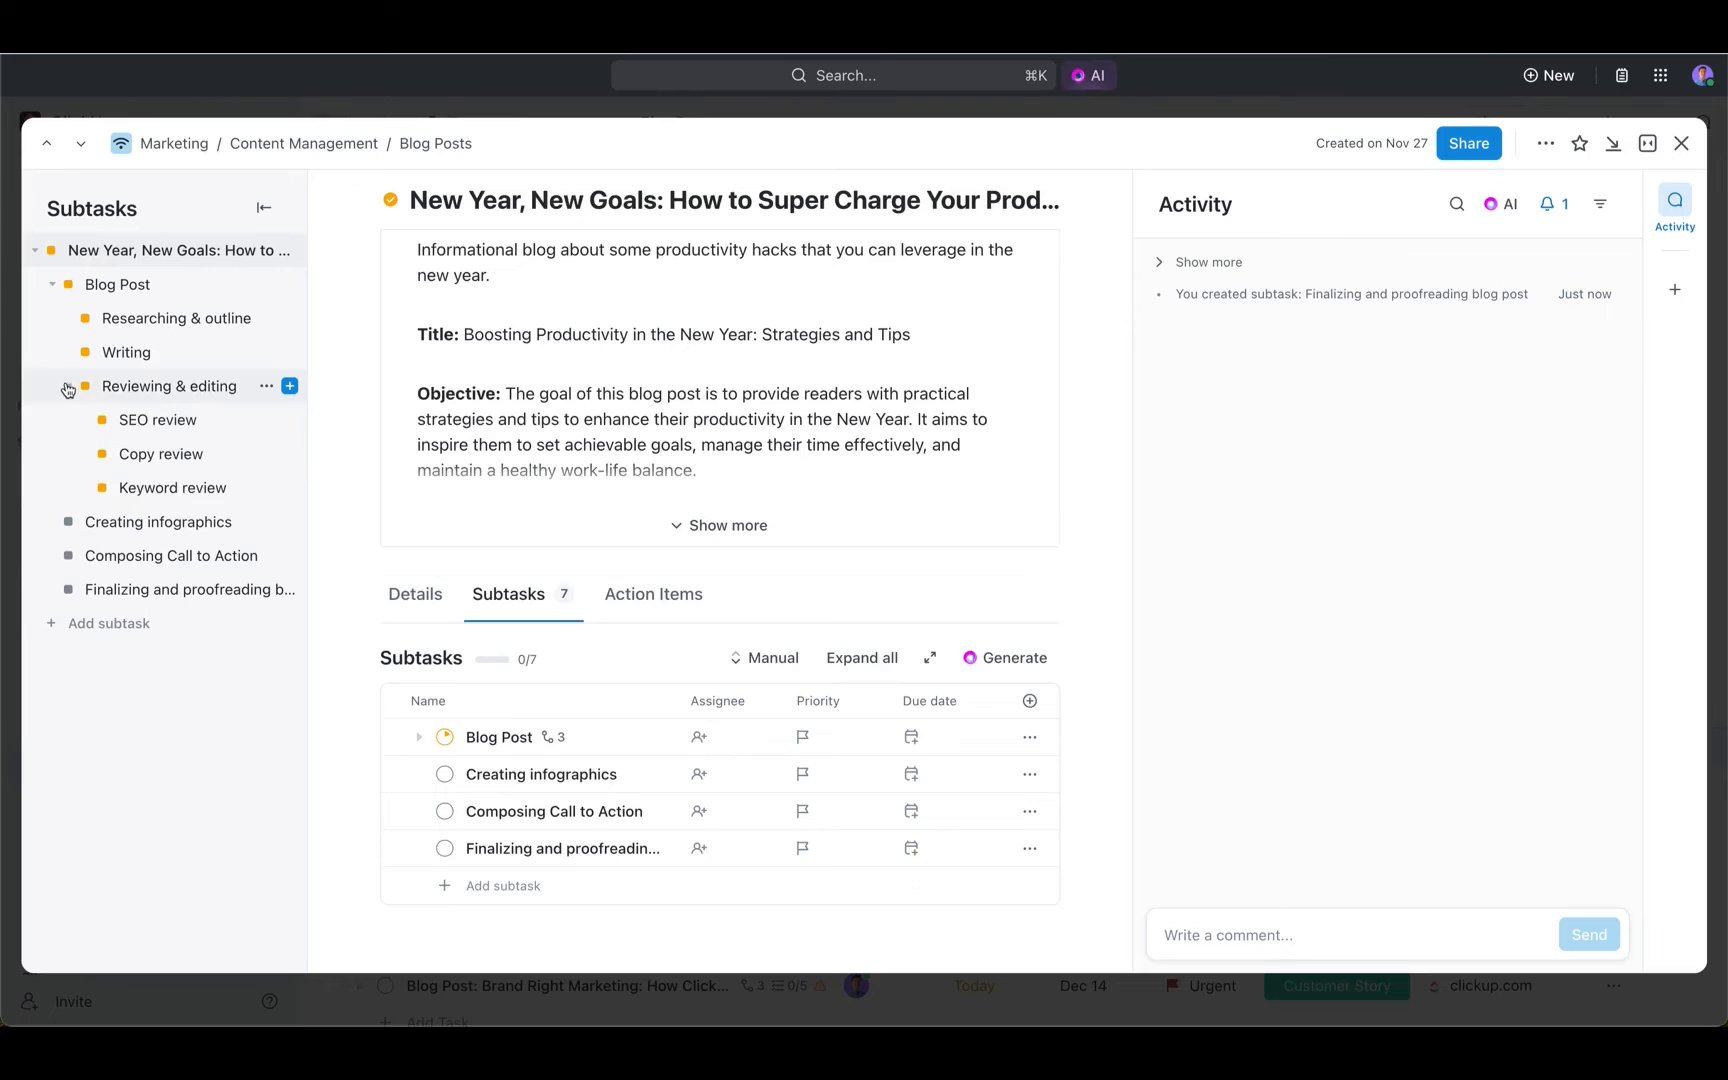
click(150, 320)
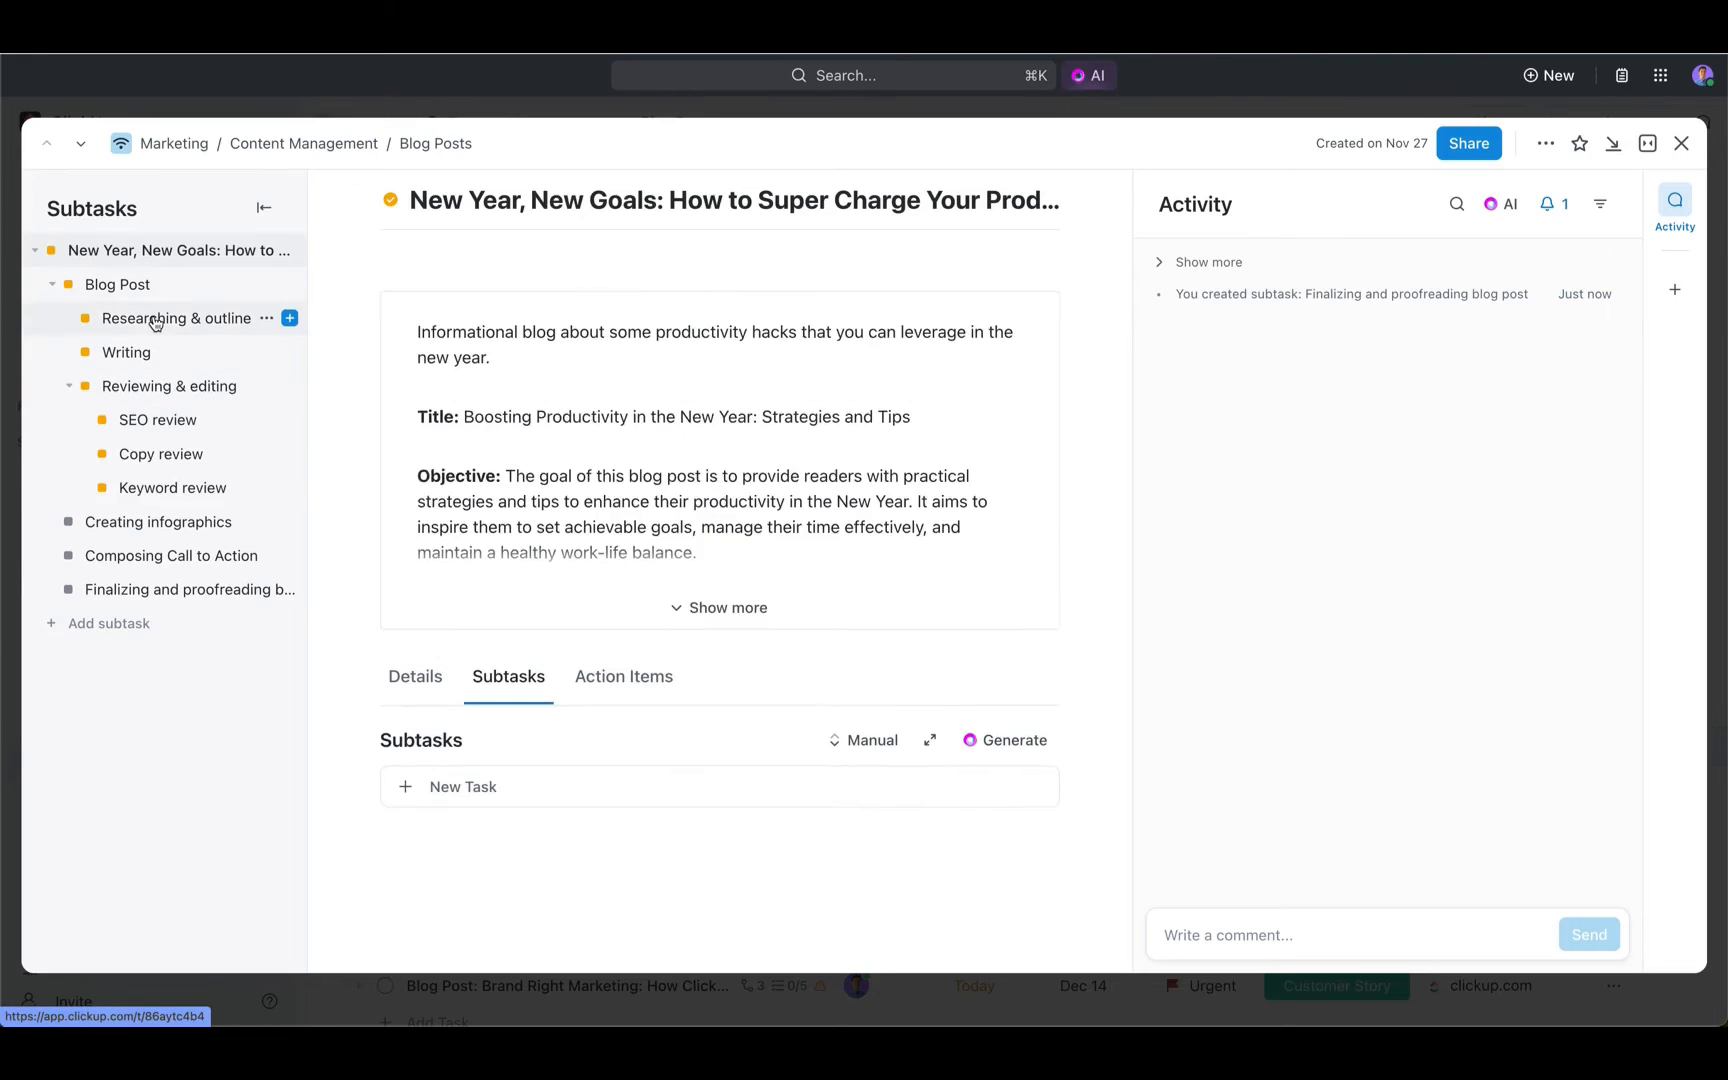
click(140, 360)
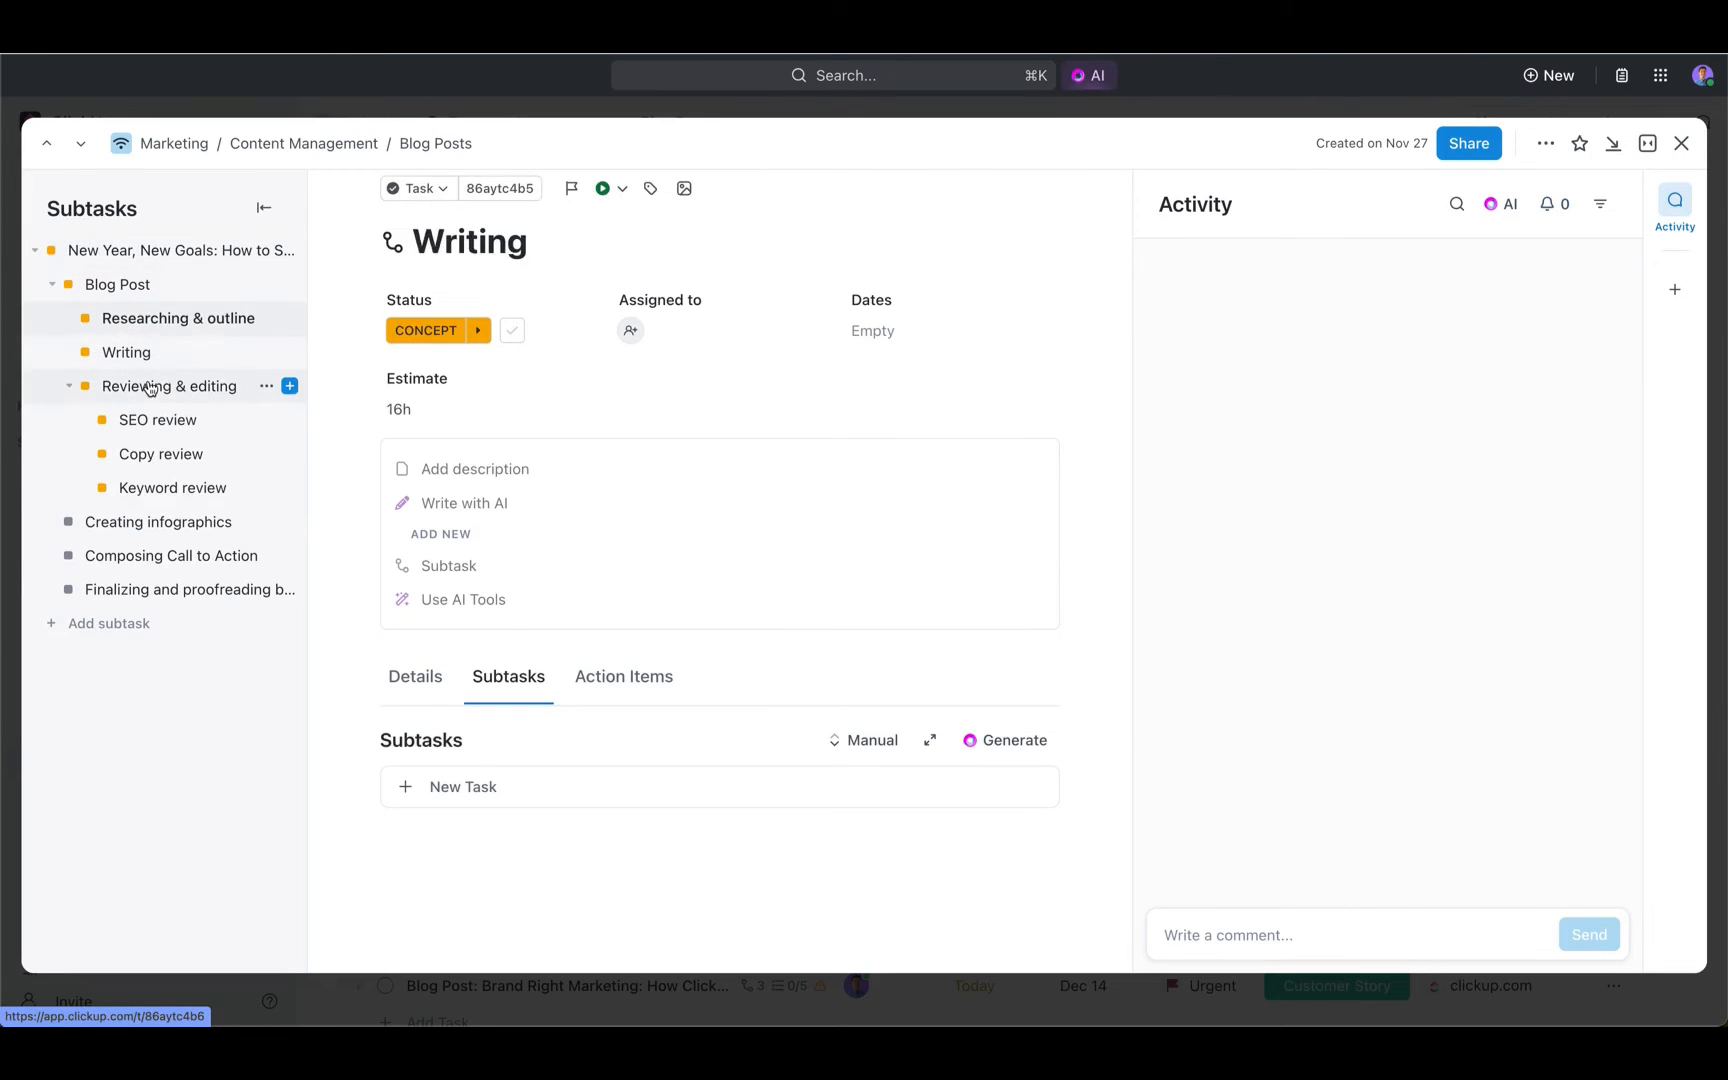
click(178, 252)
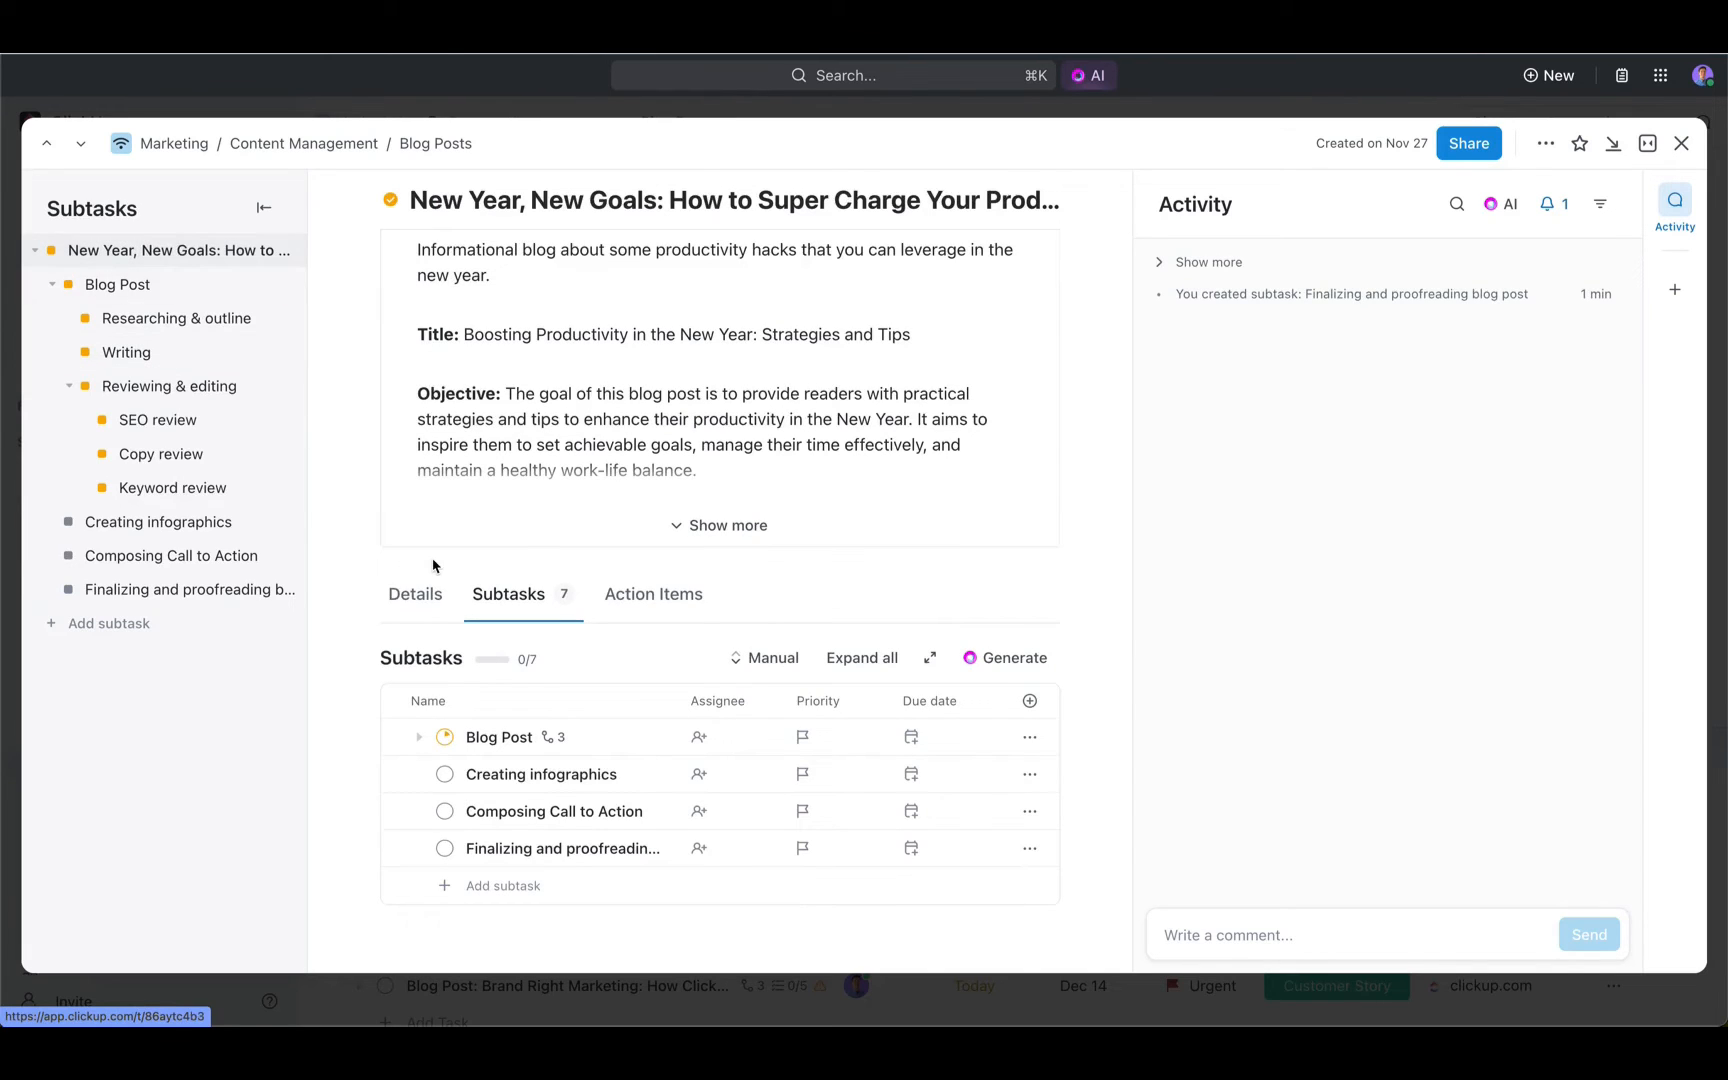
drag(362, 570, 757, 631)
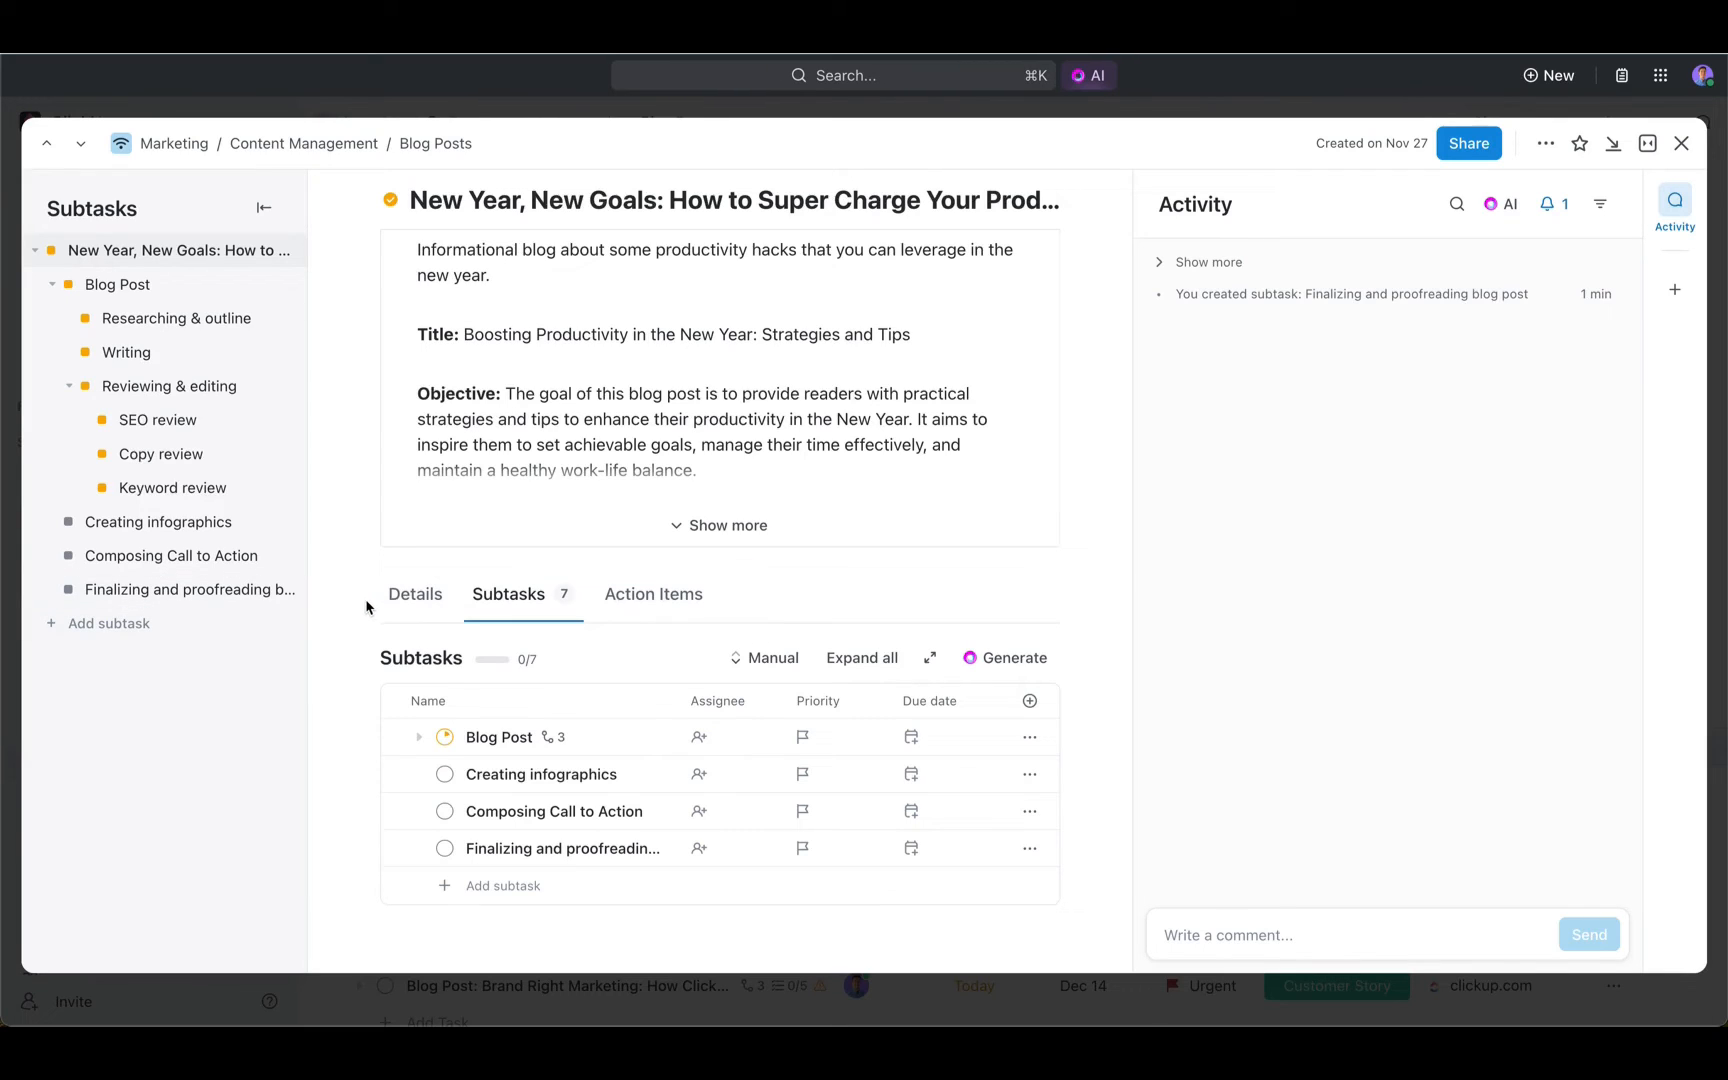
- Assign the Blog Post subtask to the first listed teammate after yourself and set its priority to High
click(700, 742)
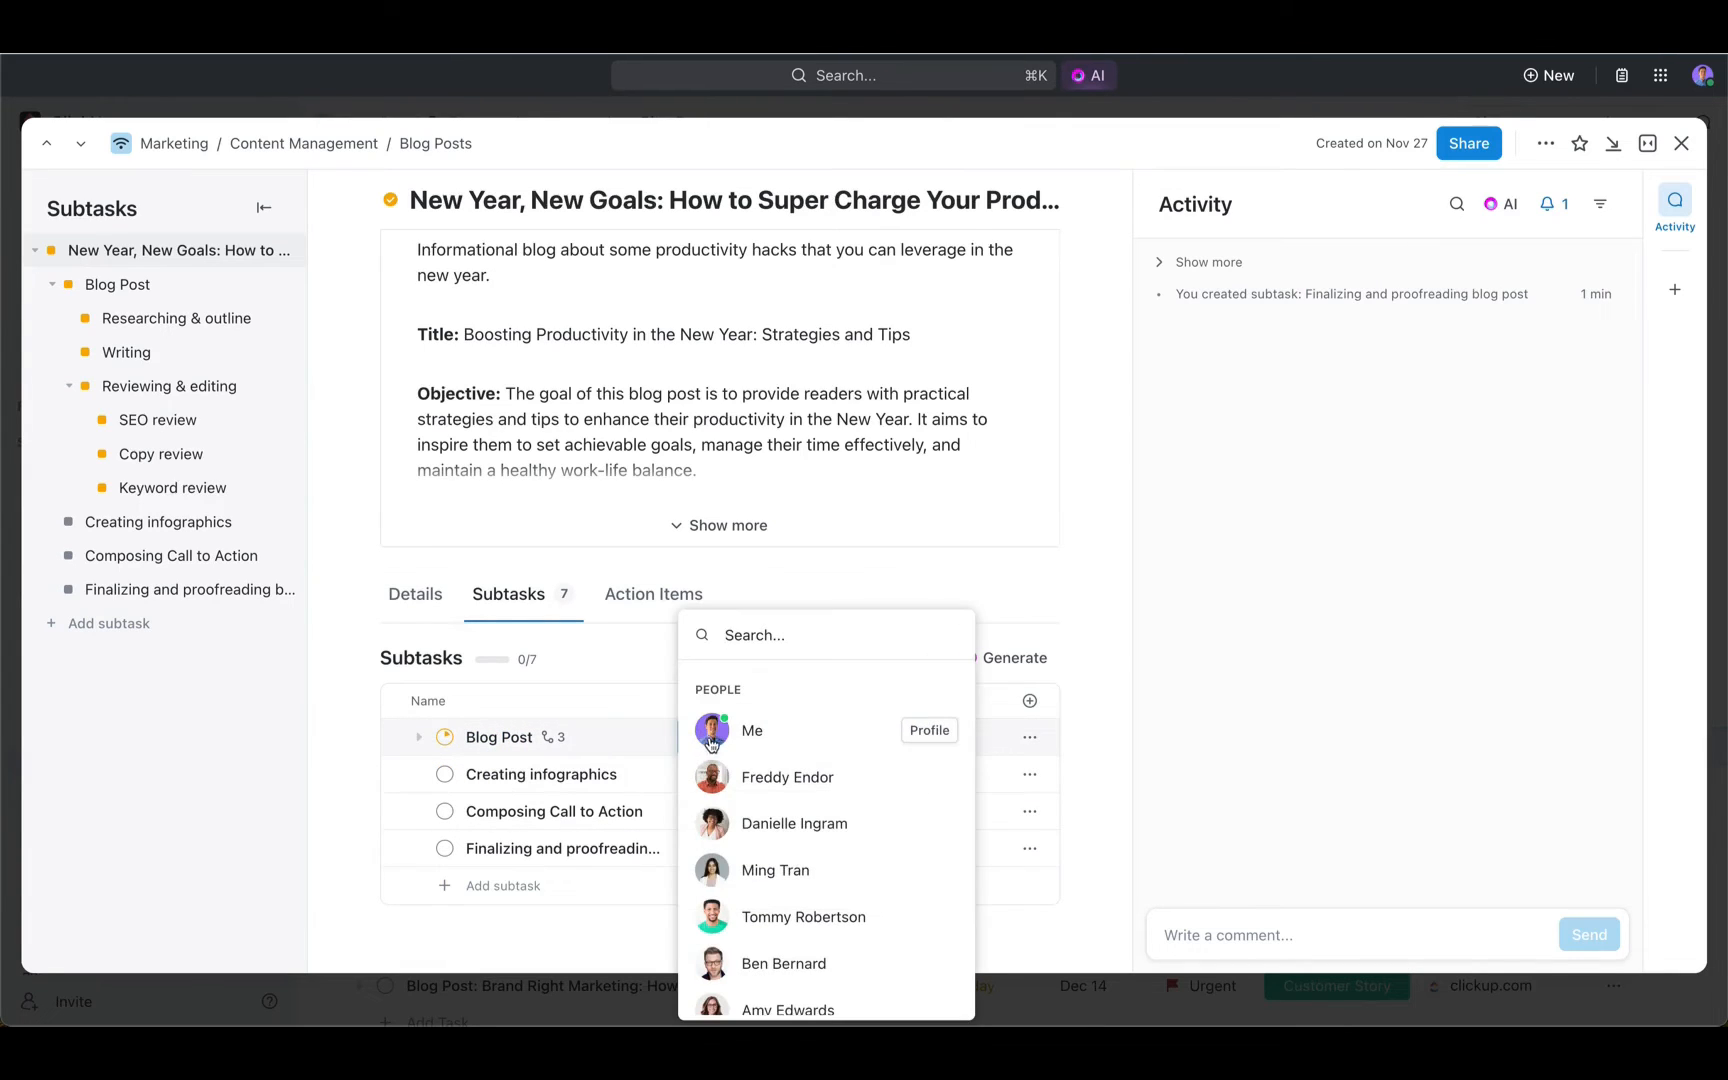
click(768, 776)
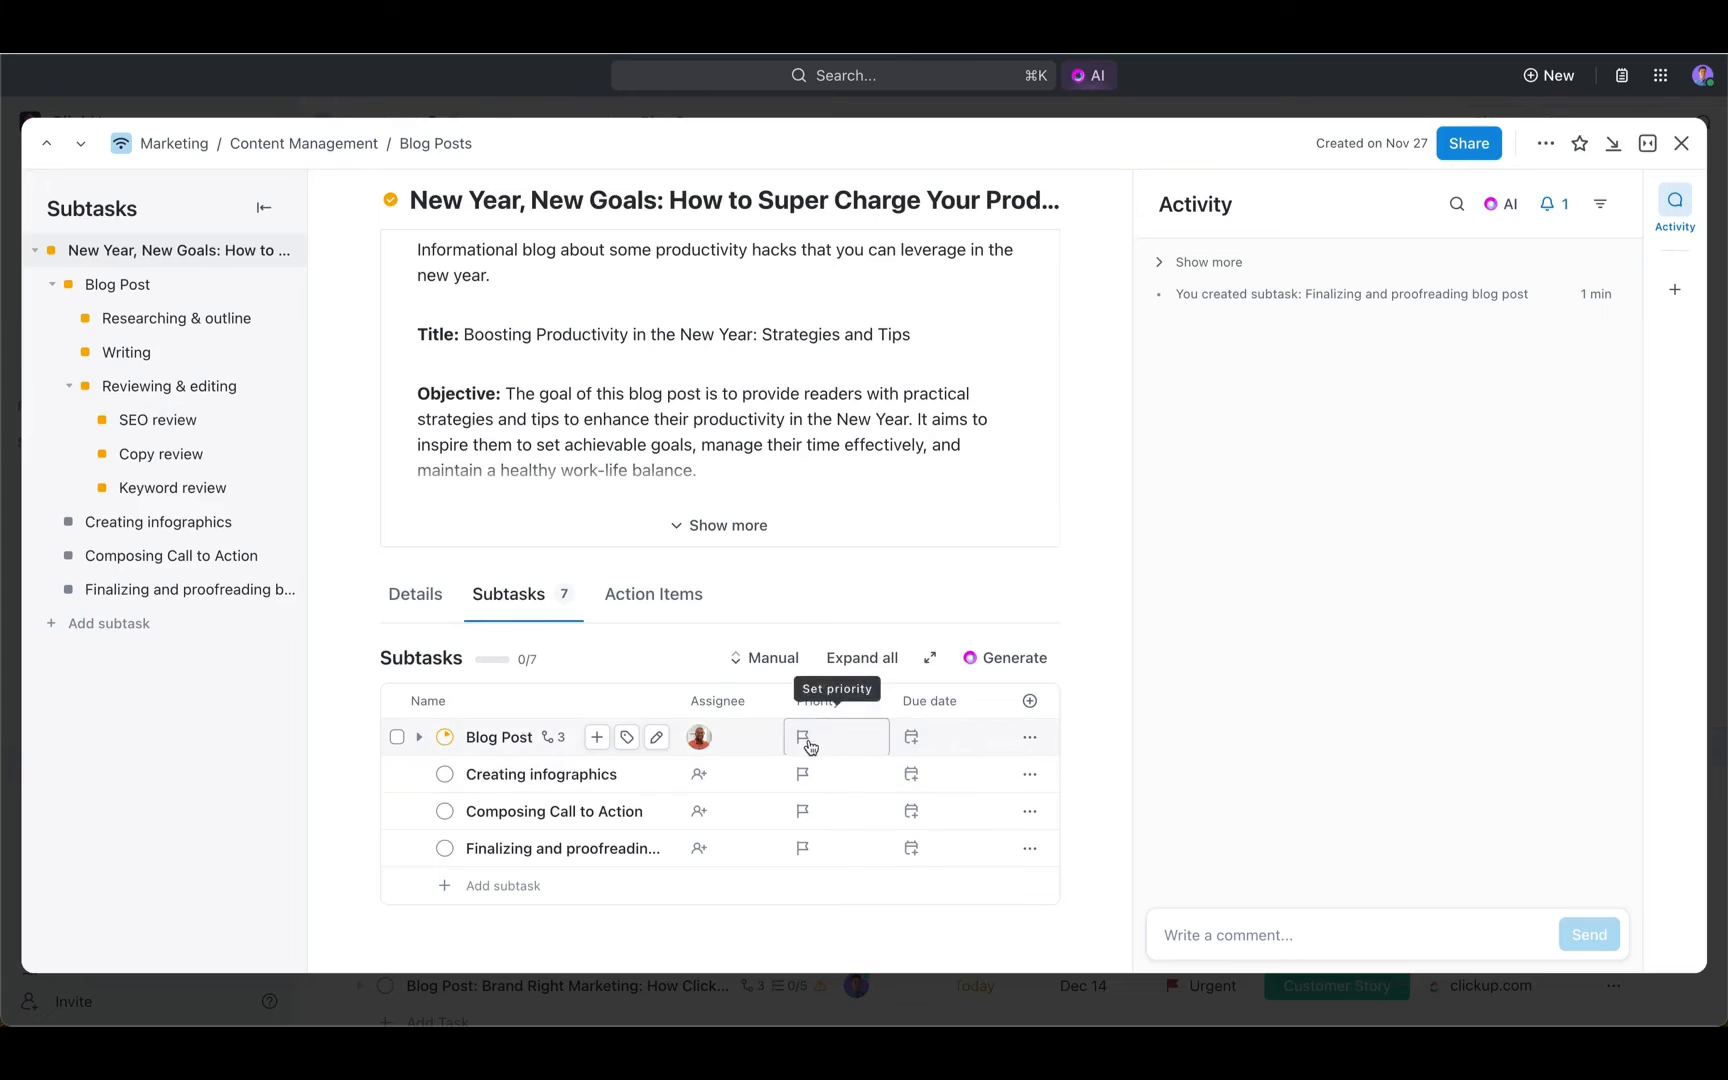
click(820, 737)
click(840, 822)
- Show the Budget and Primary Marketing Goal fields as columns in the subtasks table
click(1030, 701)
scroll(968, 787, down, 10)
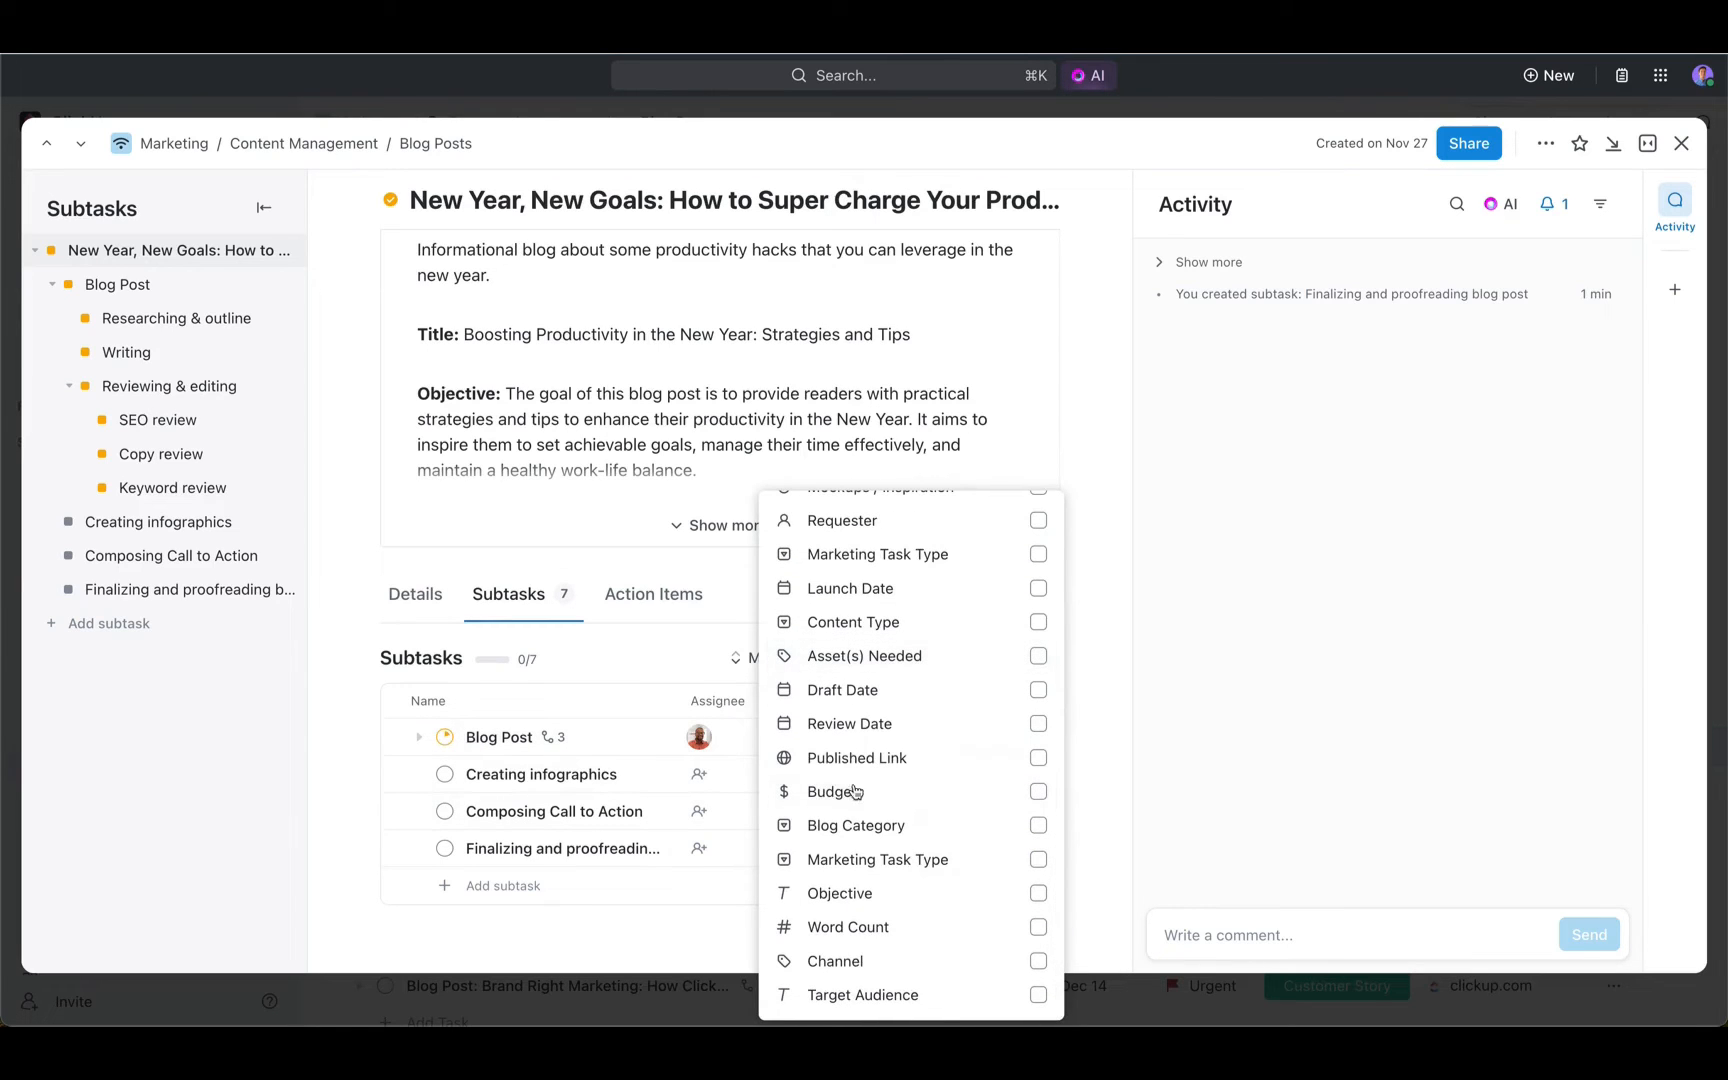
click(1038, 791)
scroll(924, 758, up, 10)
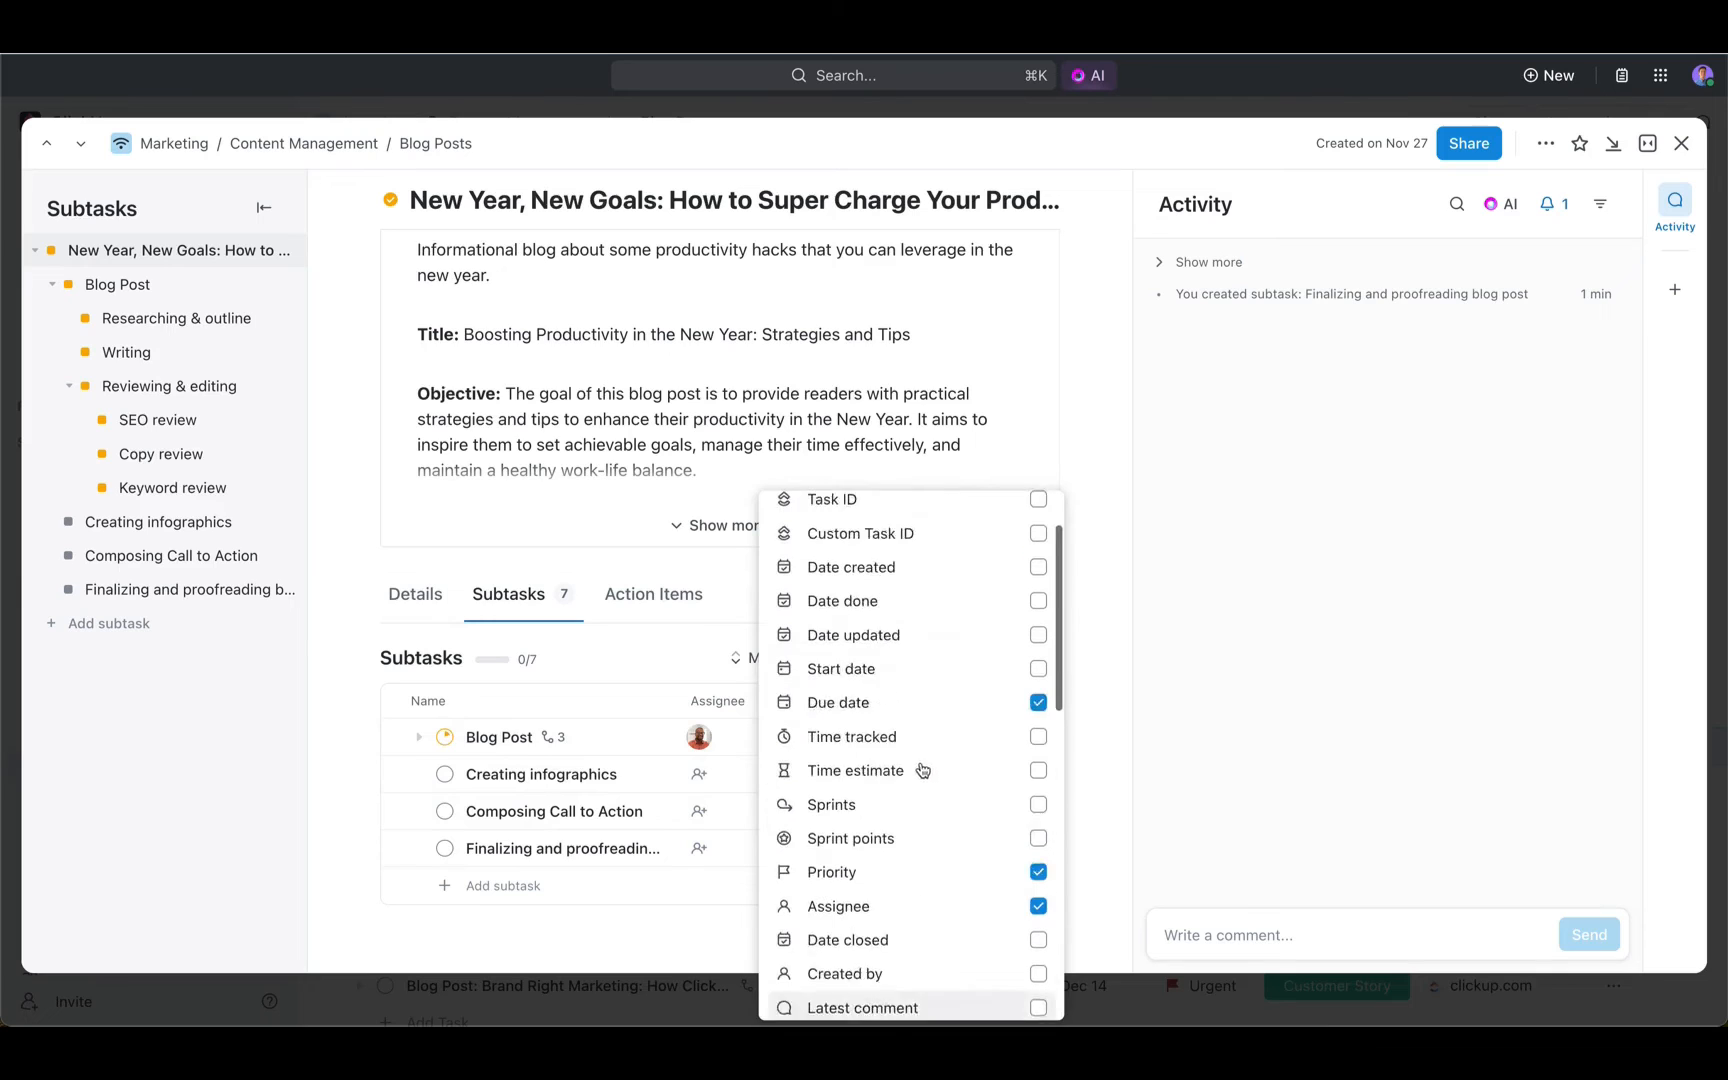
click(870, 512)
text(goal)
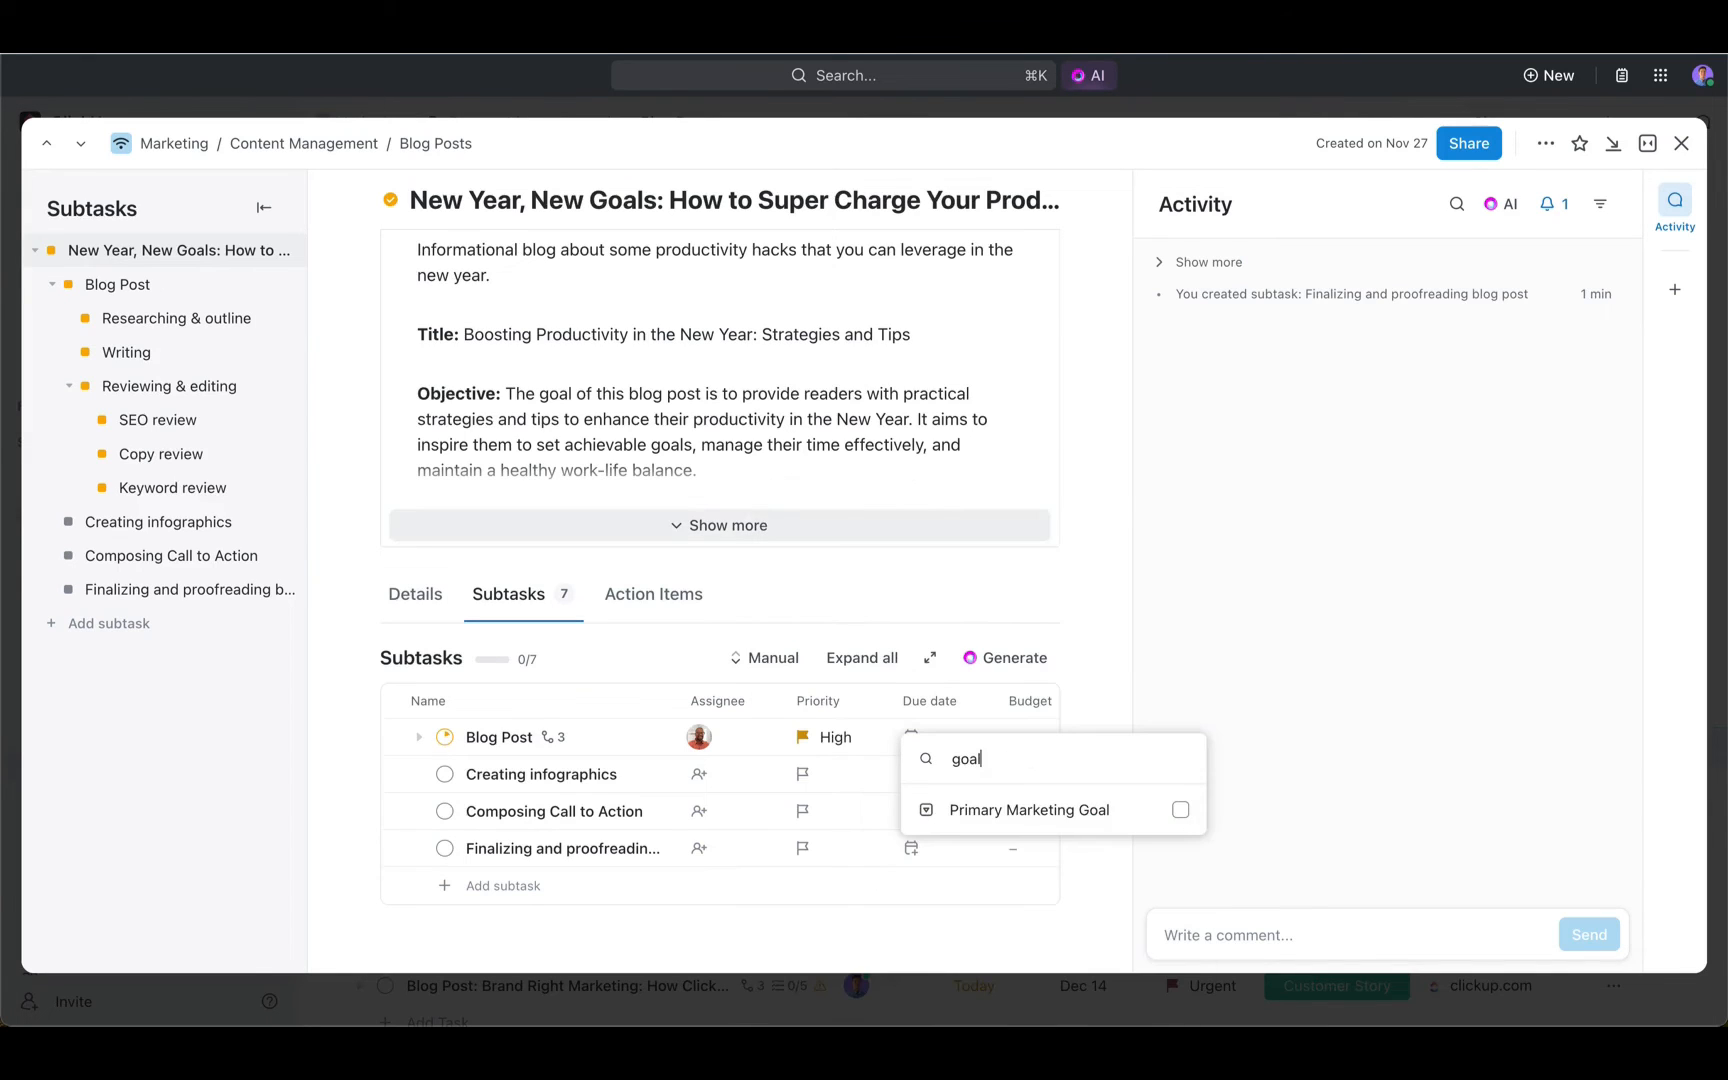
click(1180, 810)
click(1122, 716)
scroll(976, 802, right, 5)
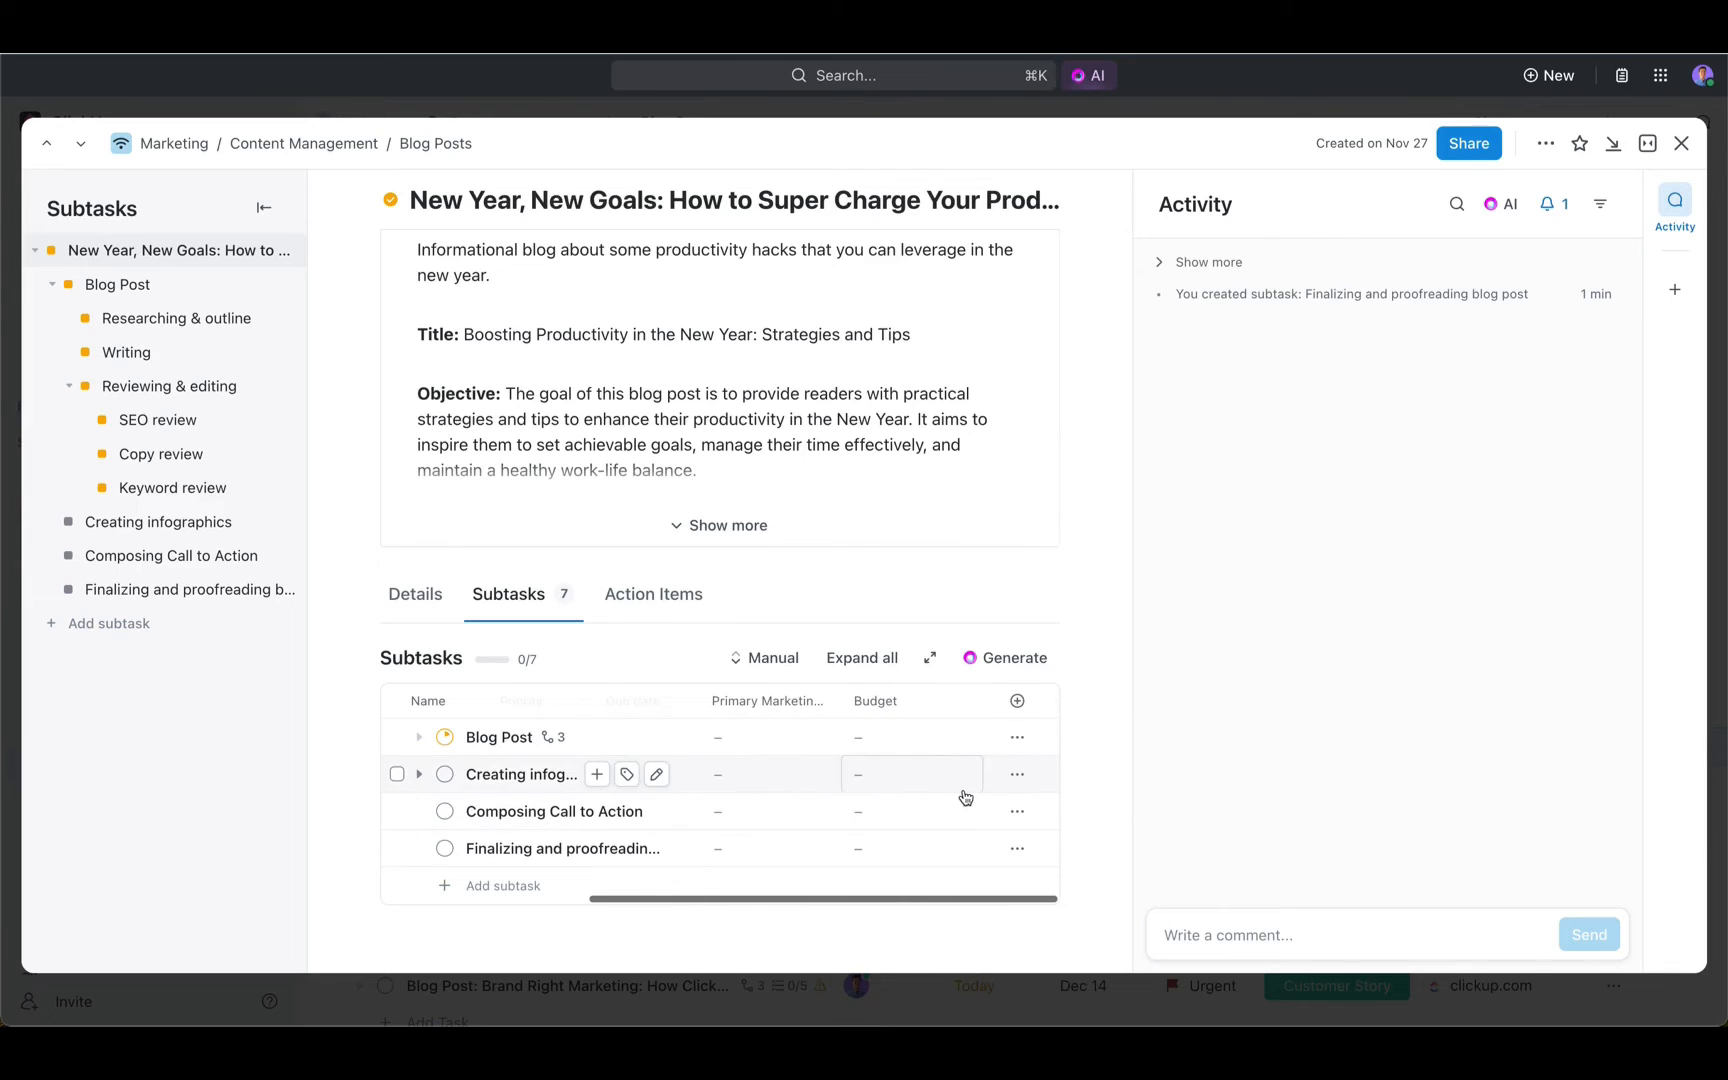
scroll(800, 772, left, 5)
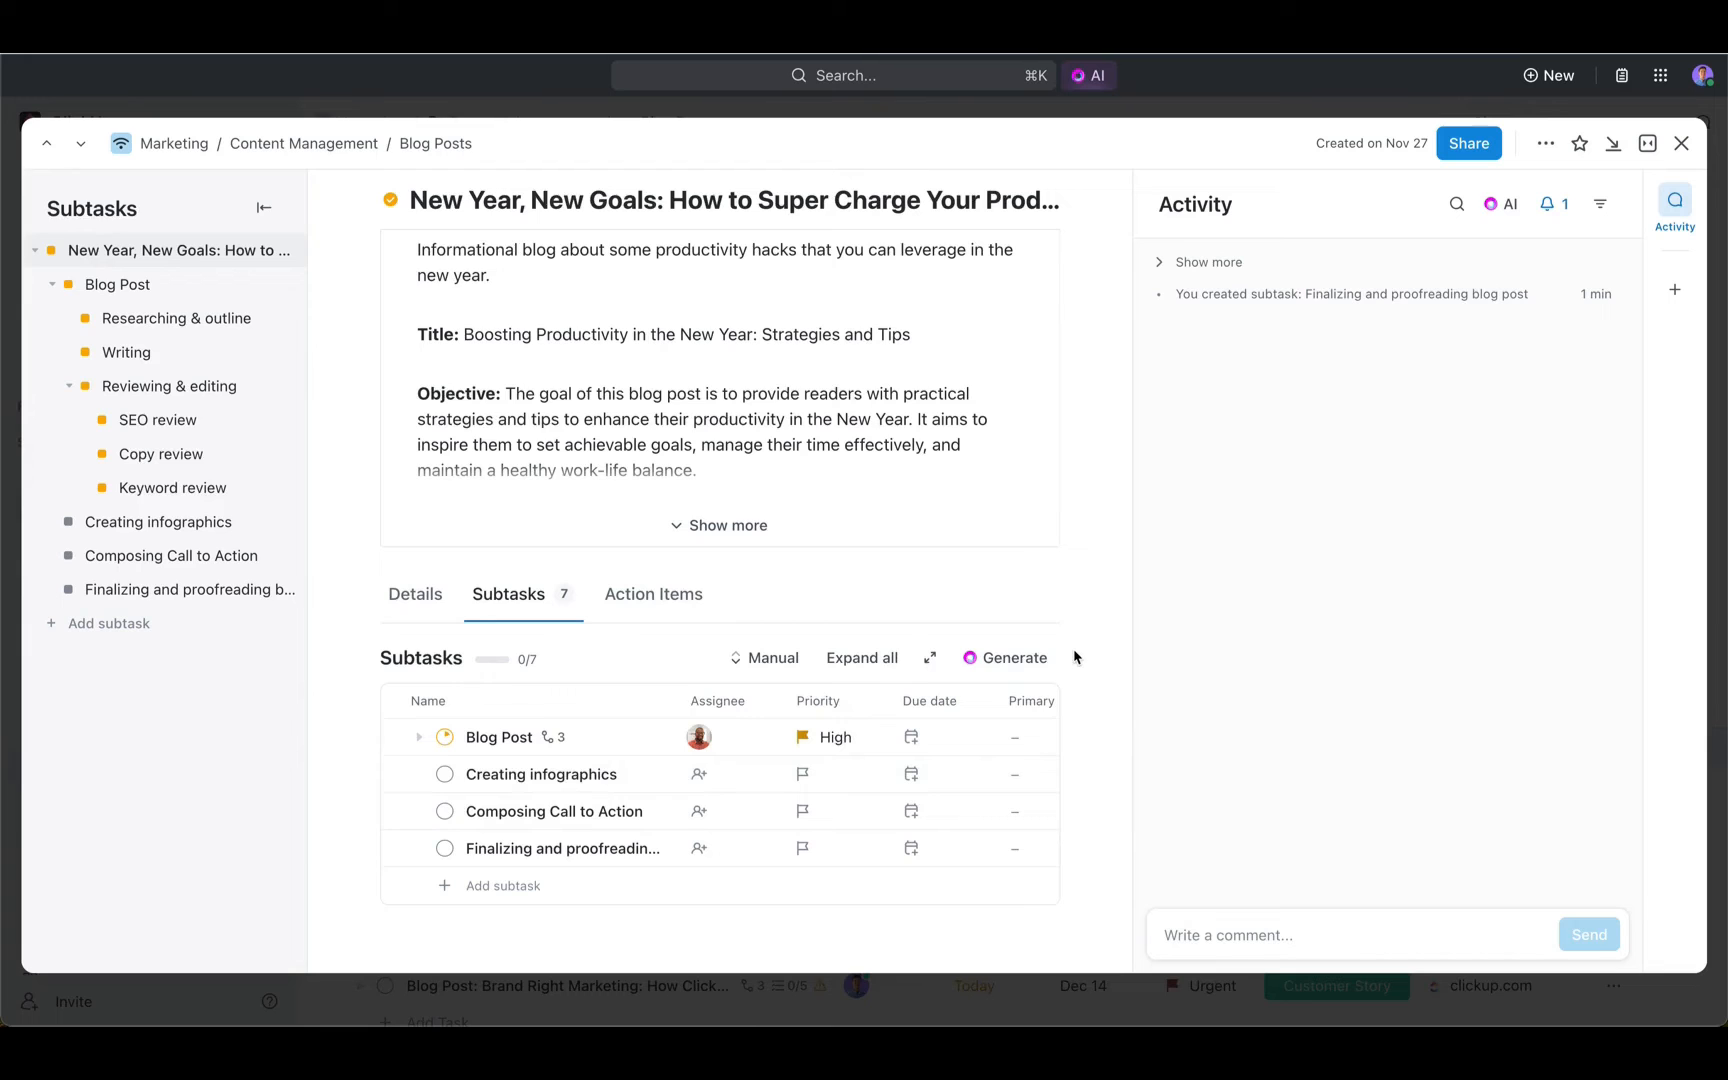
- Add a Blocking relationship from the blog task to the "New Year's promotion" task, searching for "new year"
scroll(1075, 656, up, 7)
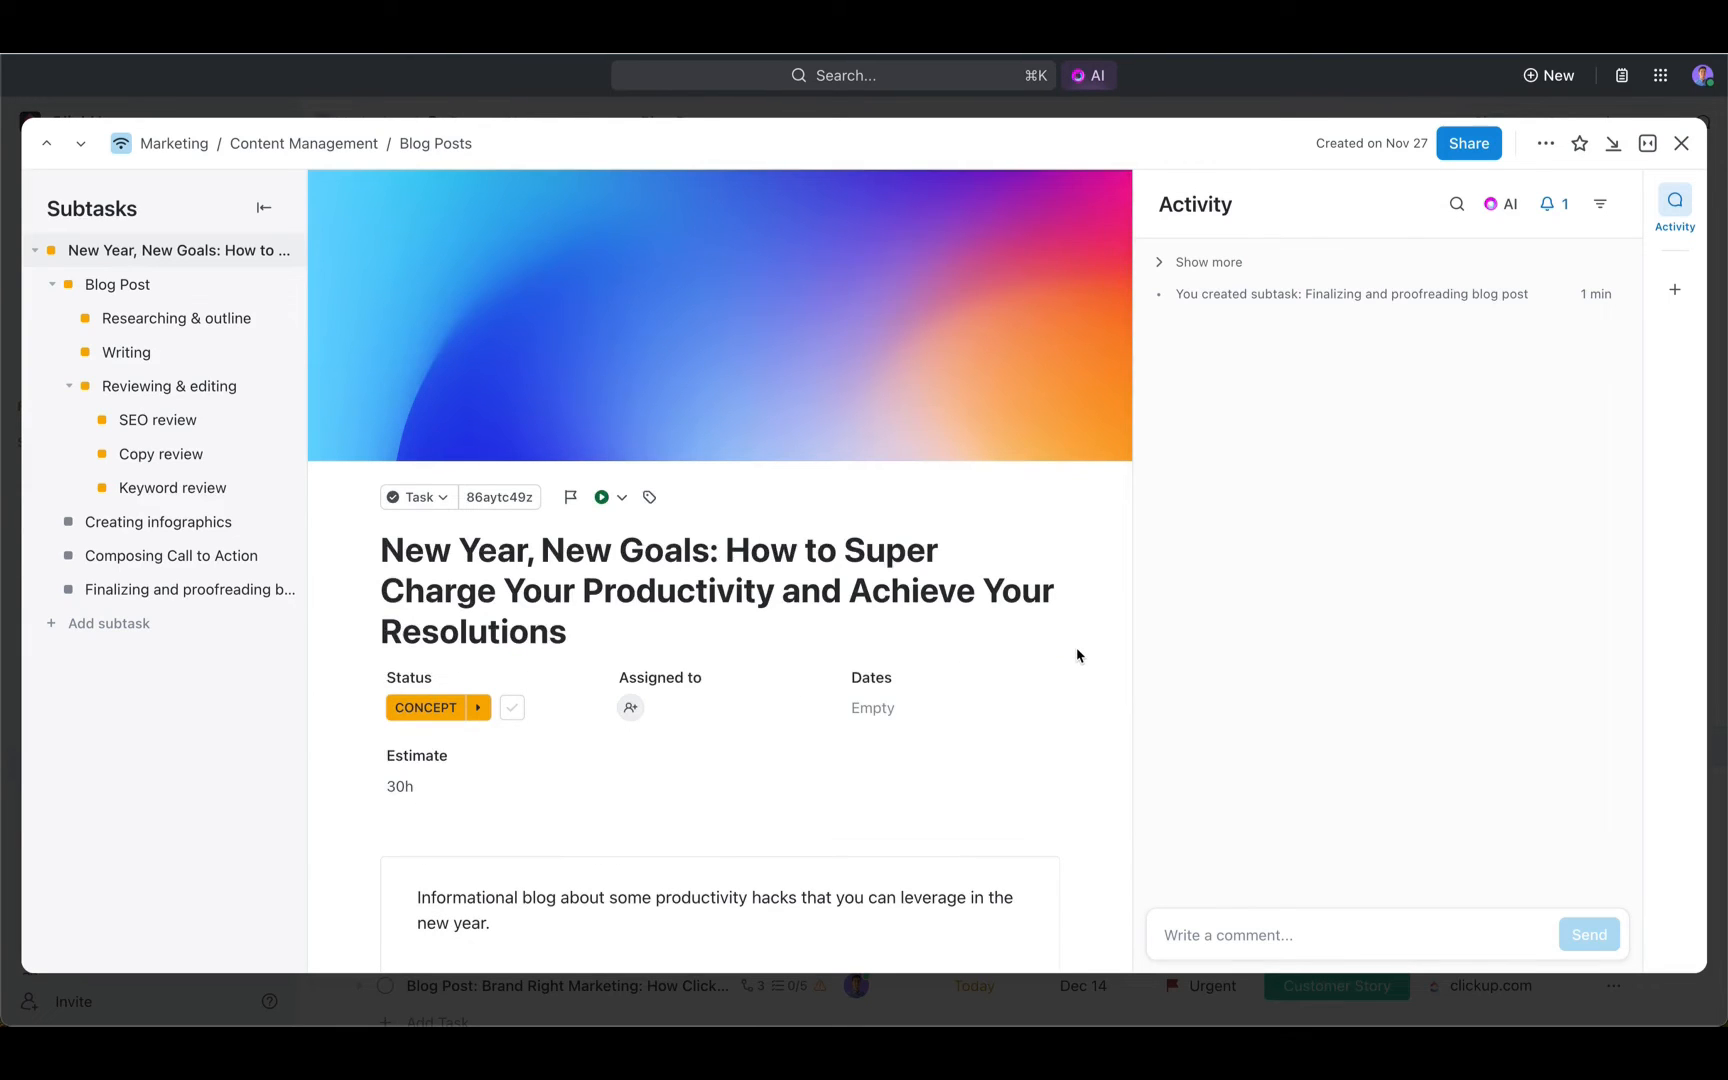
click(1675, 289)
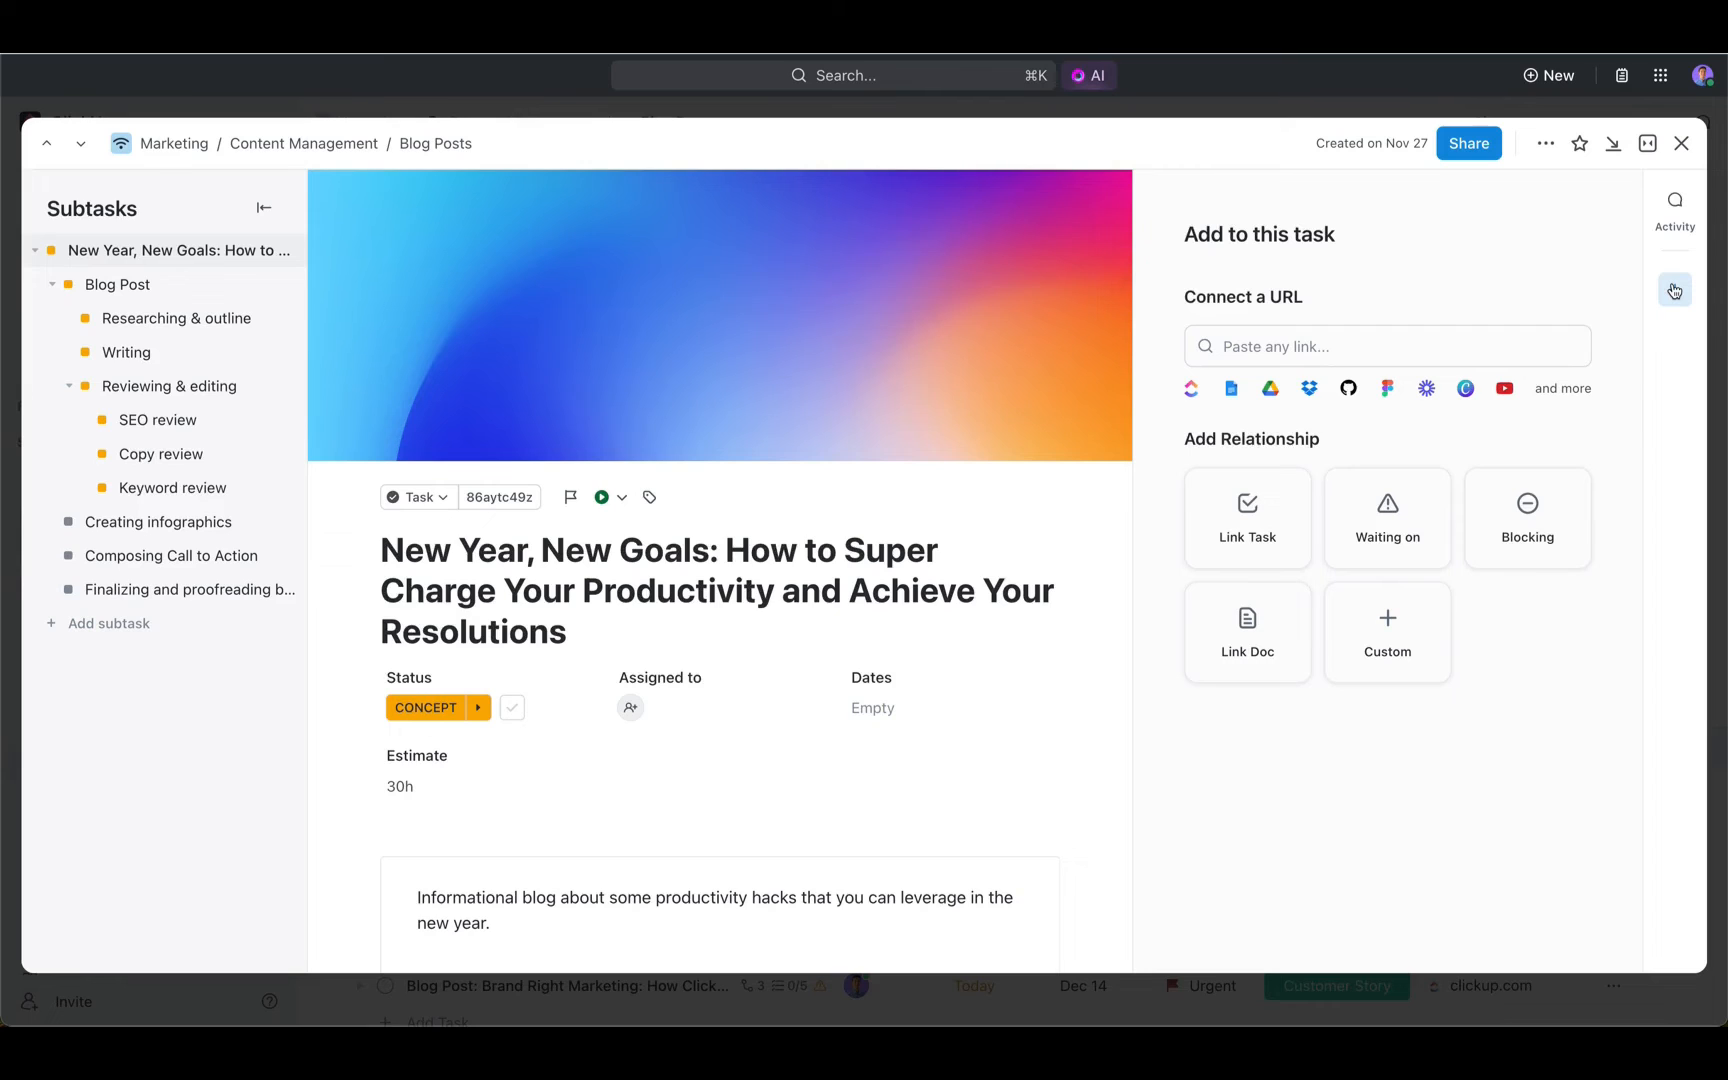
click(1518, 527)
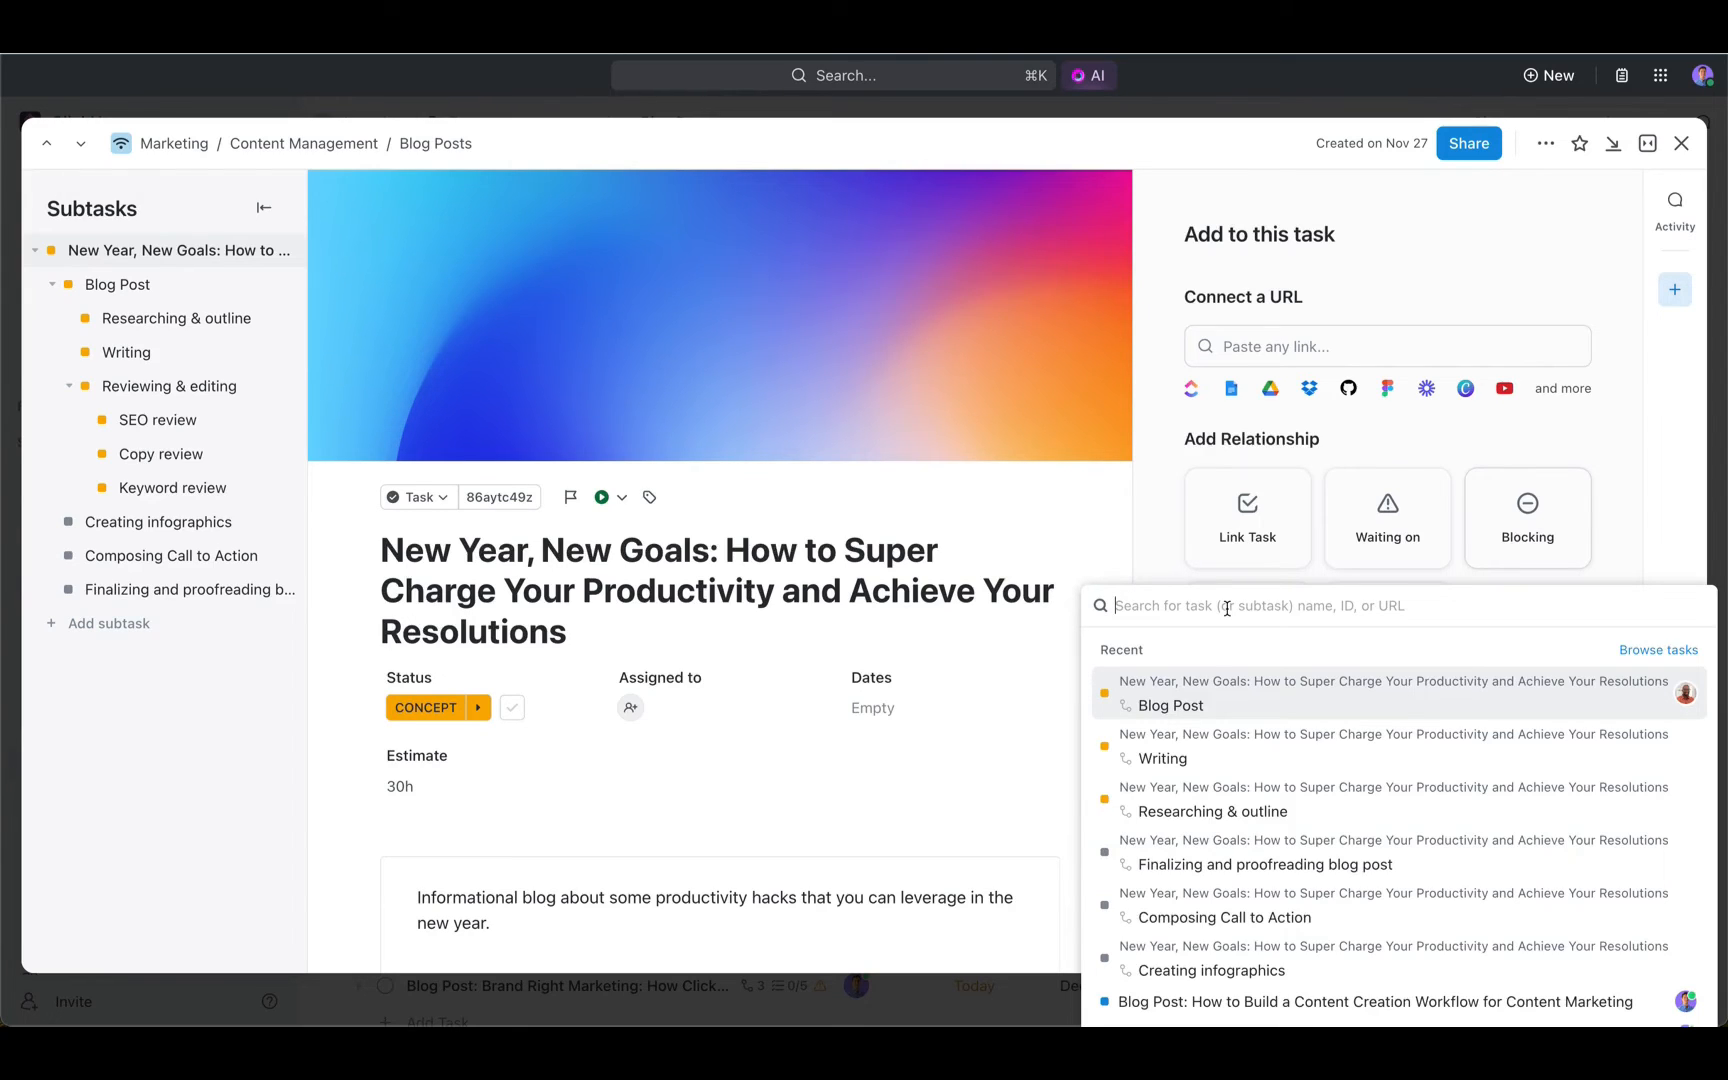
text(new year)
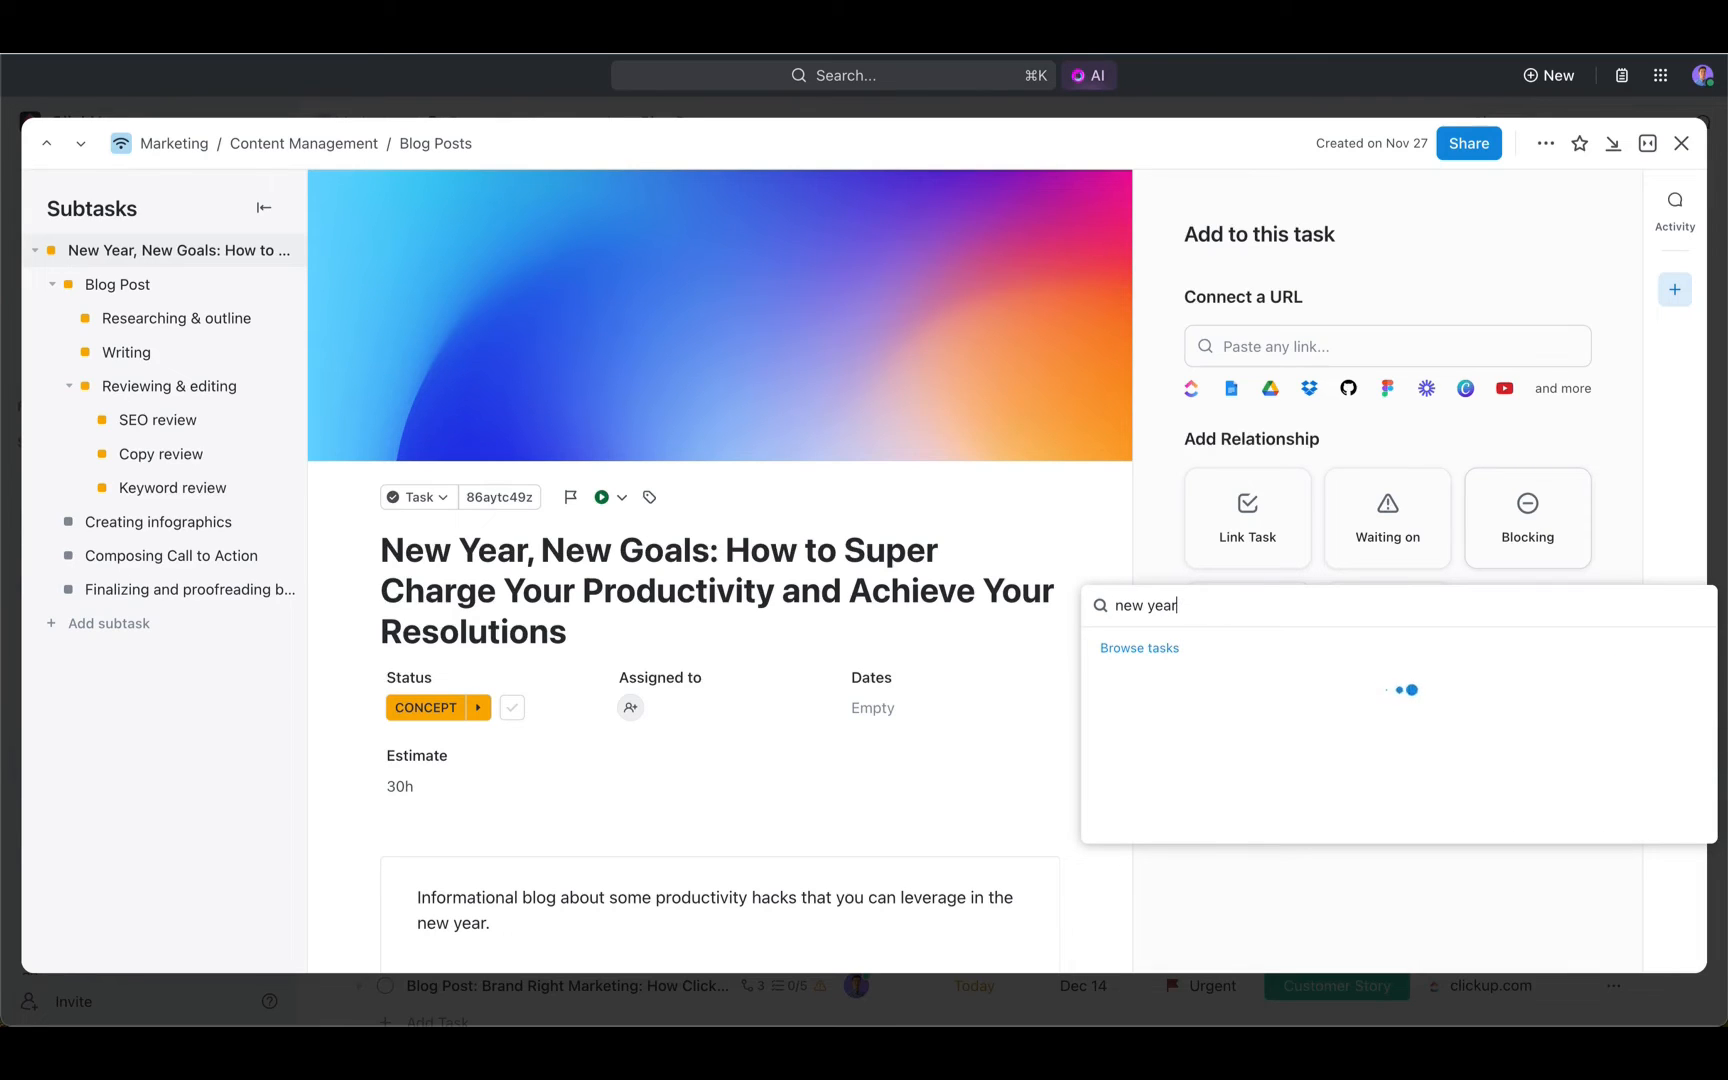
click(1224, 690)
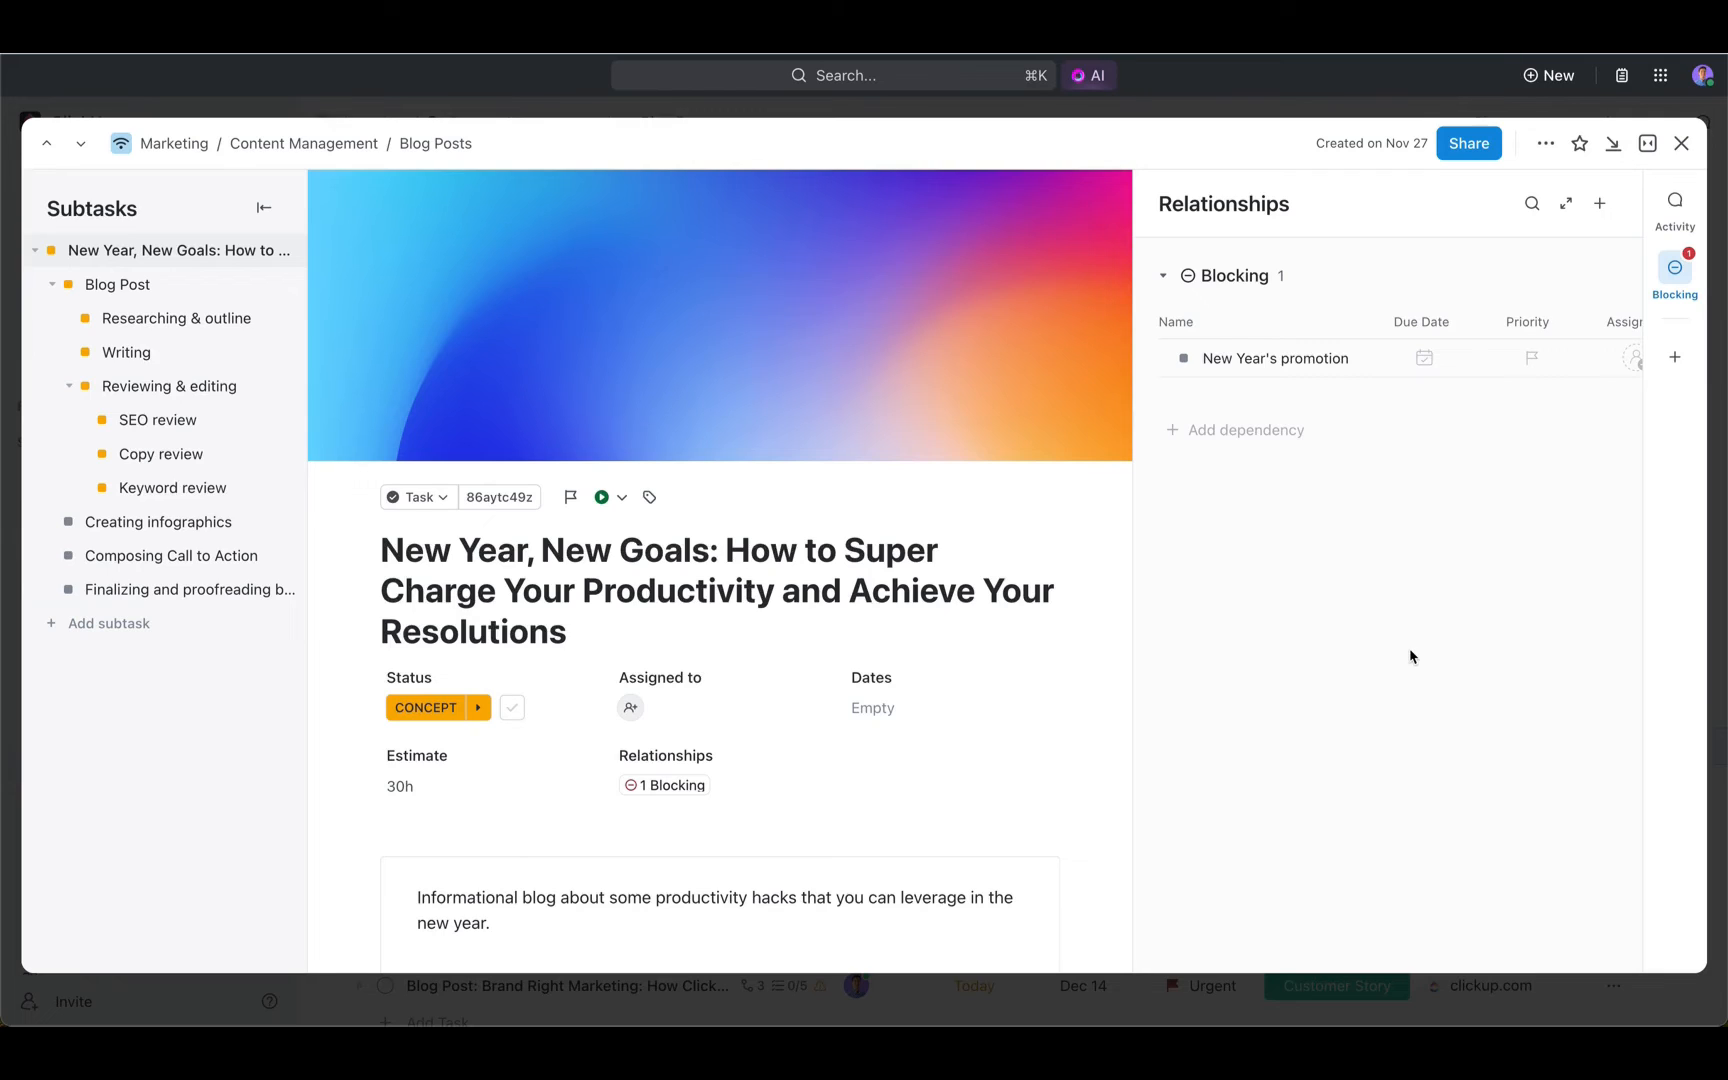
- Look through the fields available as extra columns for the Blocking relationship table, leaving the columns as they are
scroll(1558, 377, right, 3)
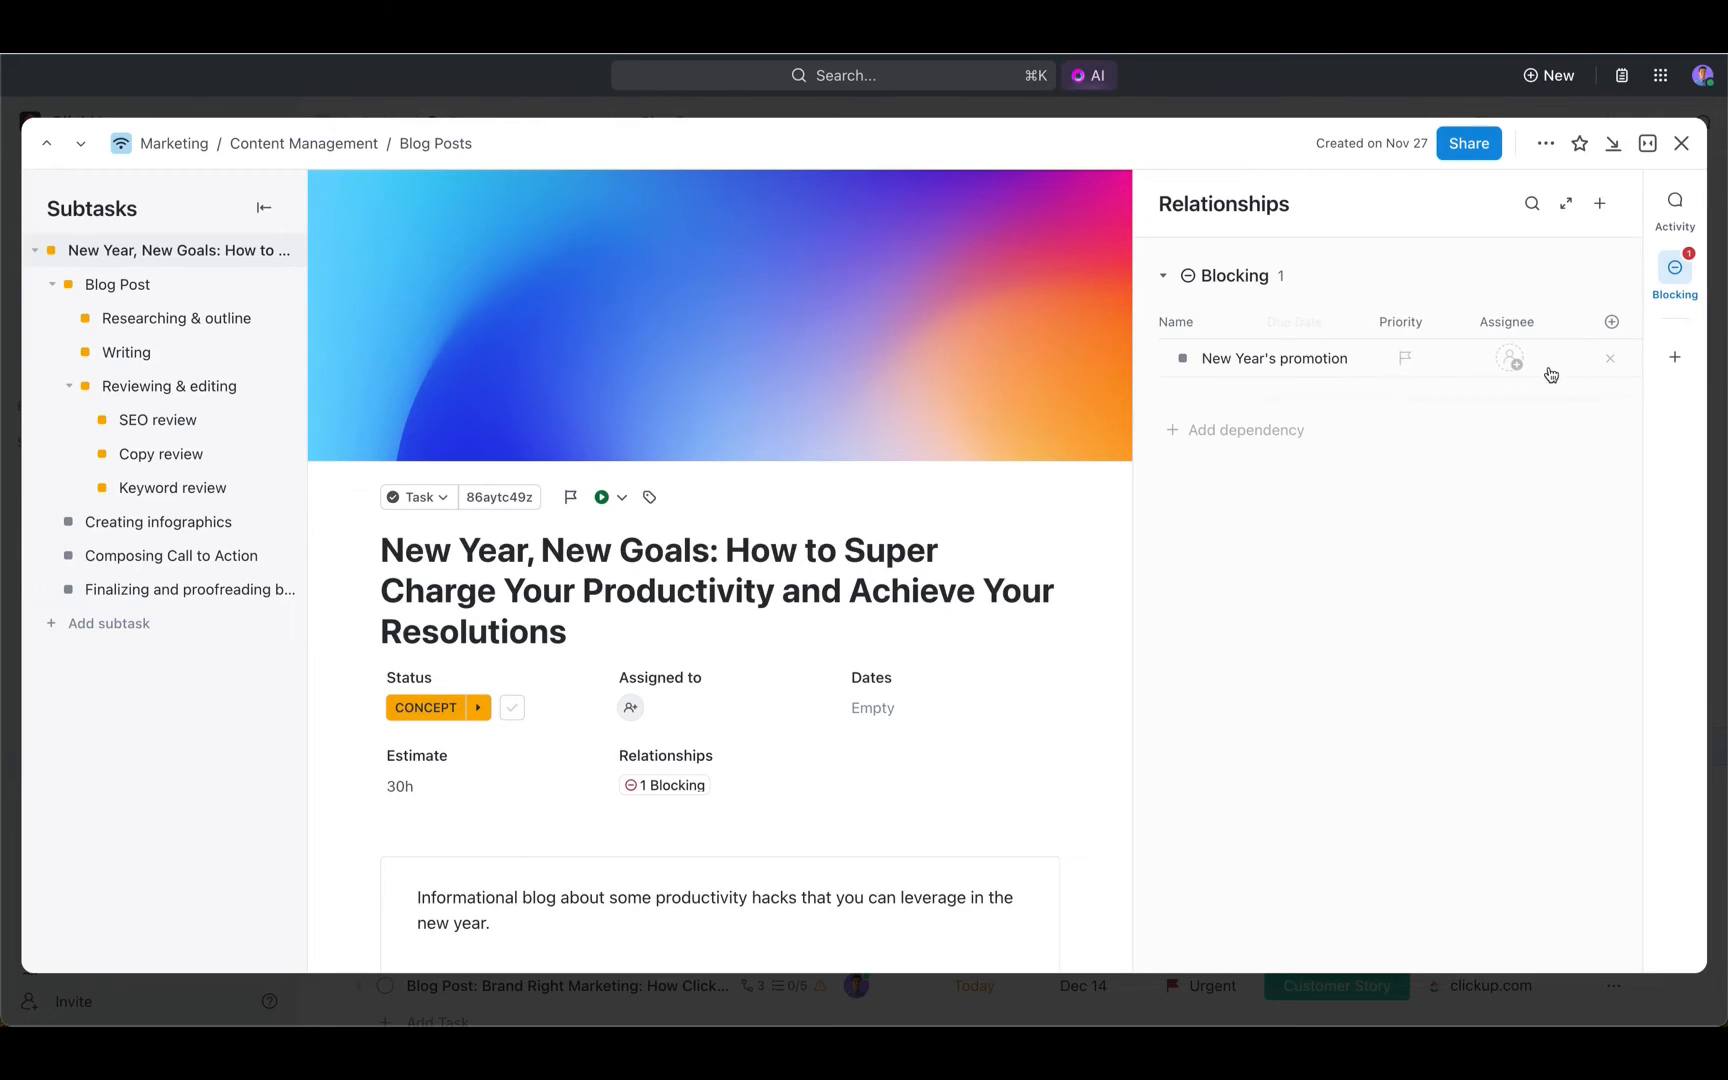
click(1611, 324)
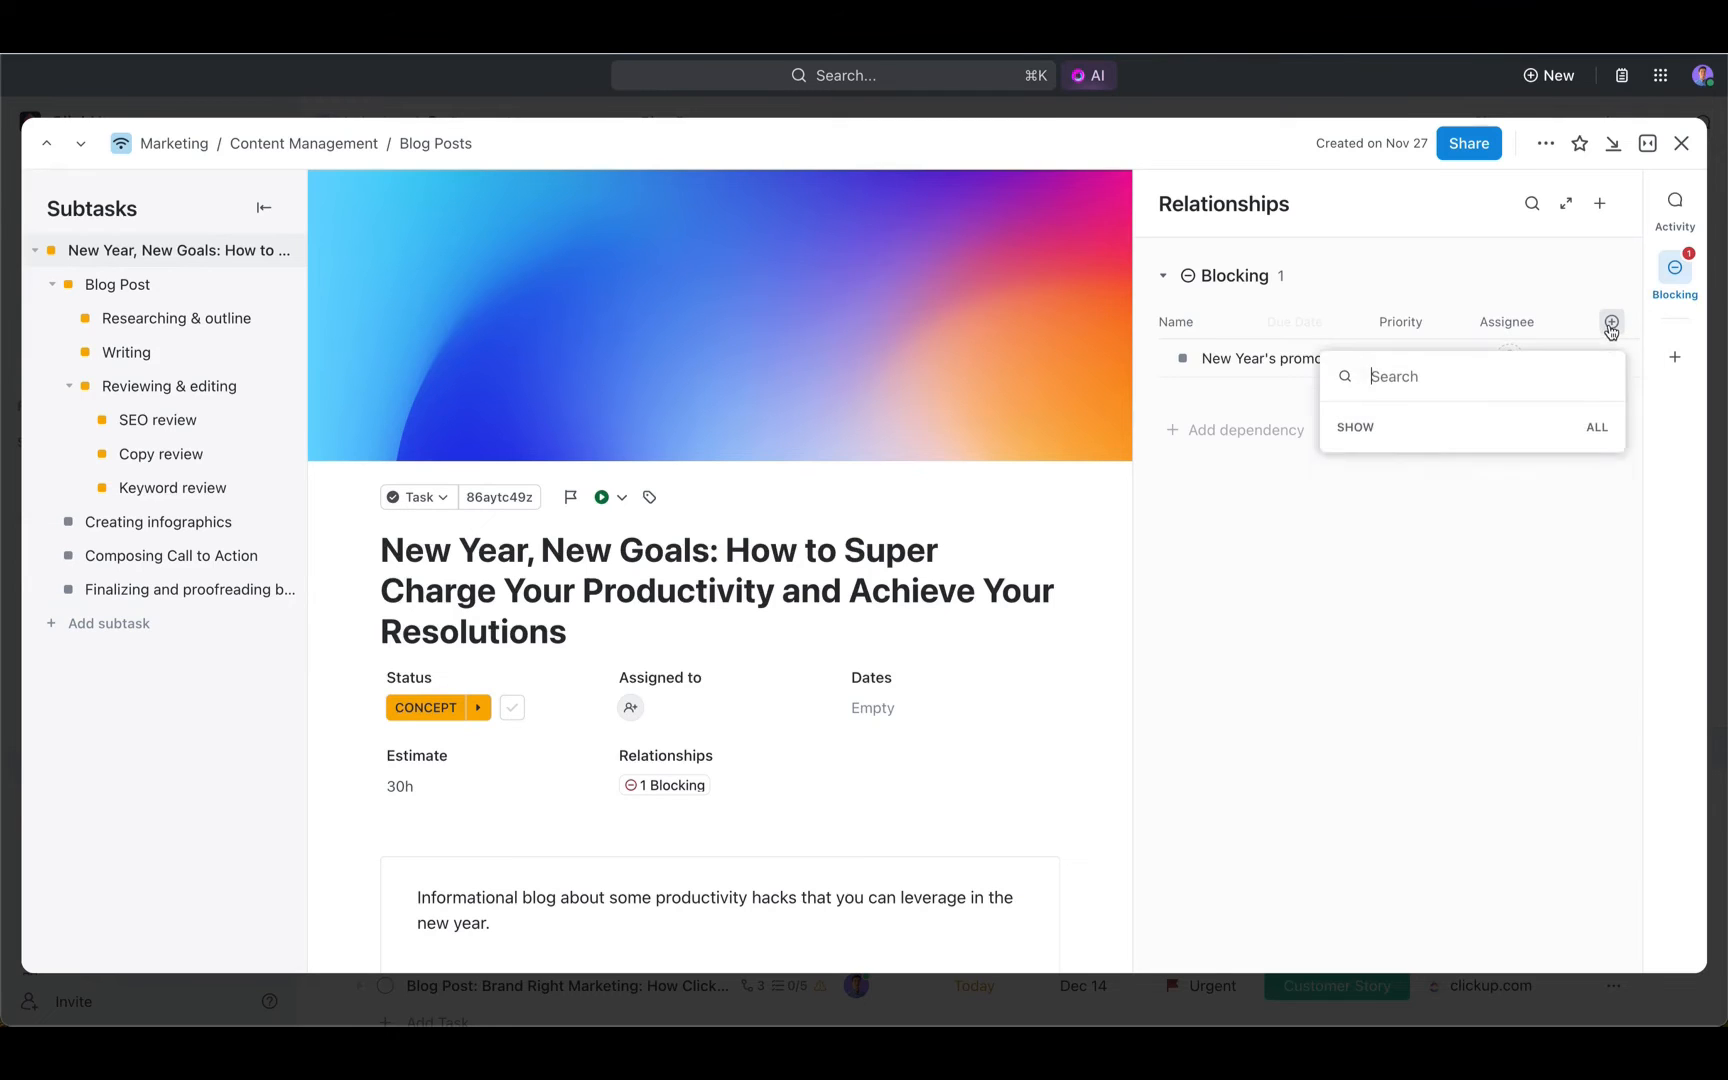
scroll(1492, 590, down, 2)
scroll(1492, 593, down, 5)
scroll(1492, 593, up, 4)
scroll(1492, 593, up, 3)
click(1247, 562)
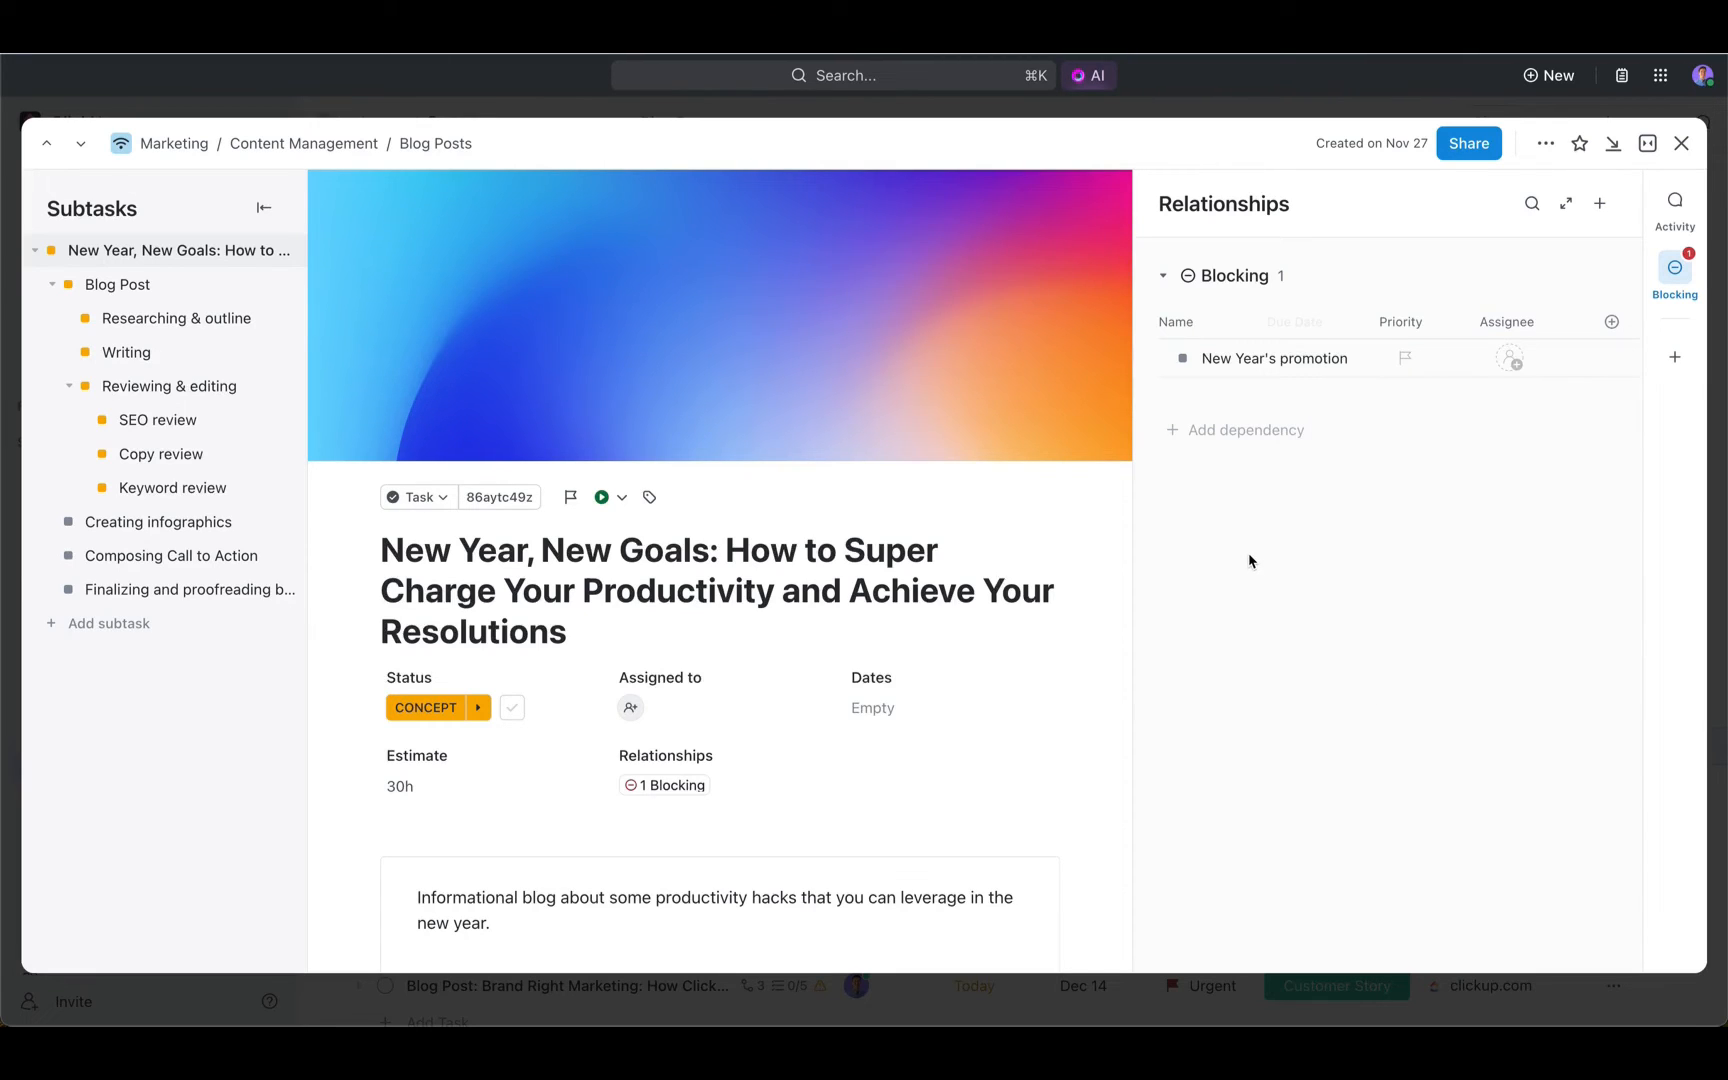
- Return to the task's activity, generate an AI summary of the task, and copy it
click(1675, 205)
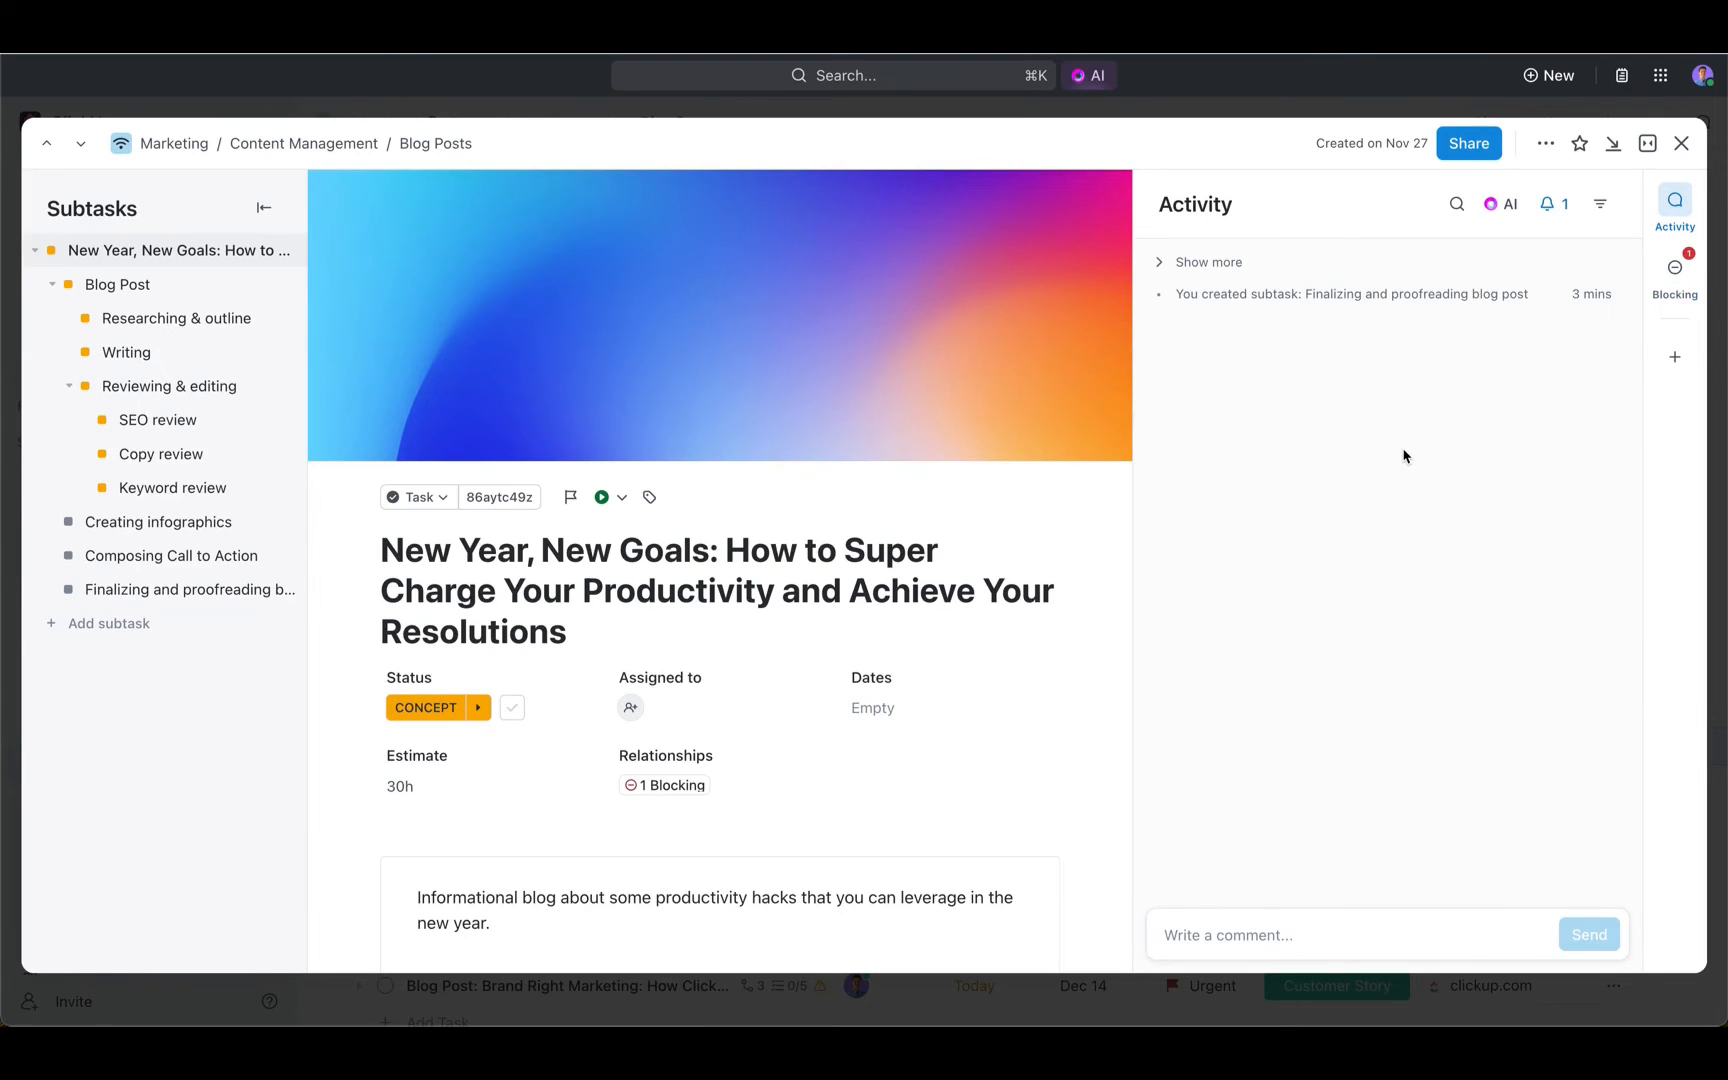
scroll(752, 675, down, 4)
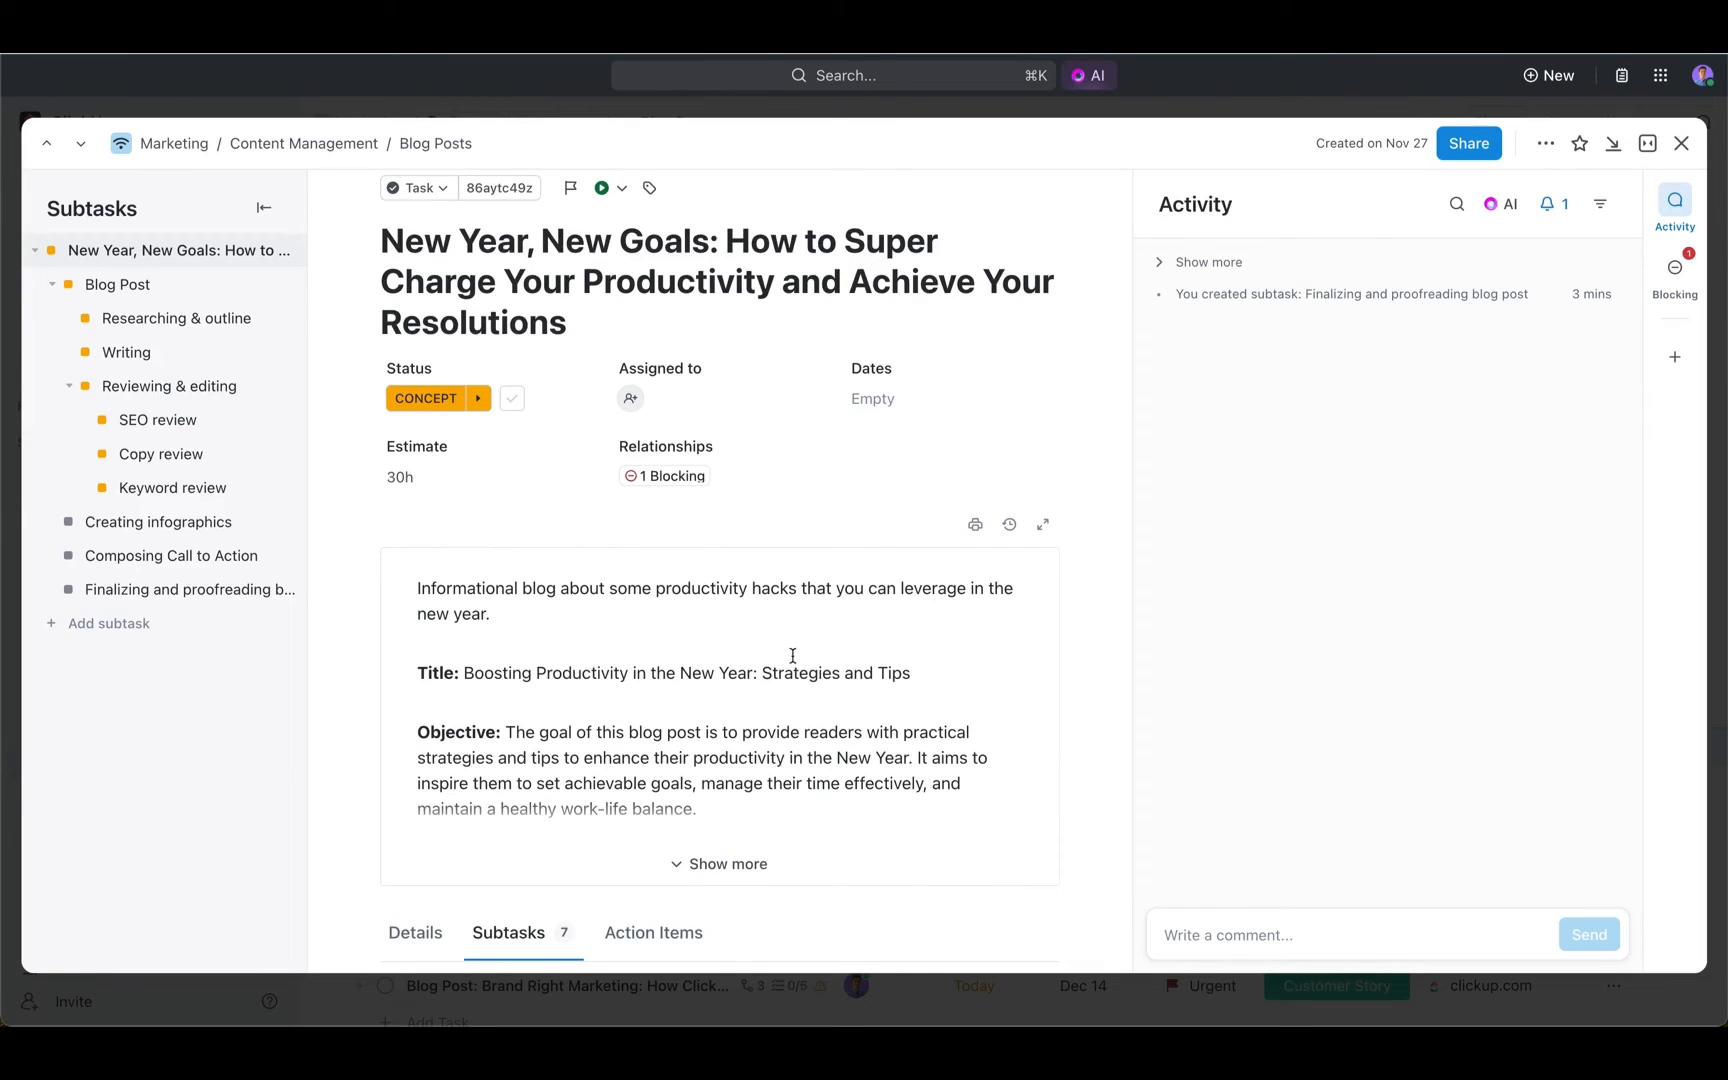
scroll(792, 655, up, 4)
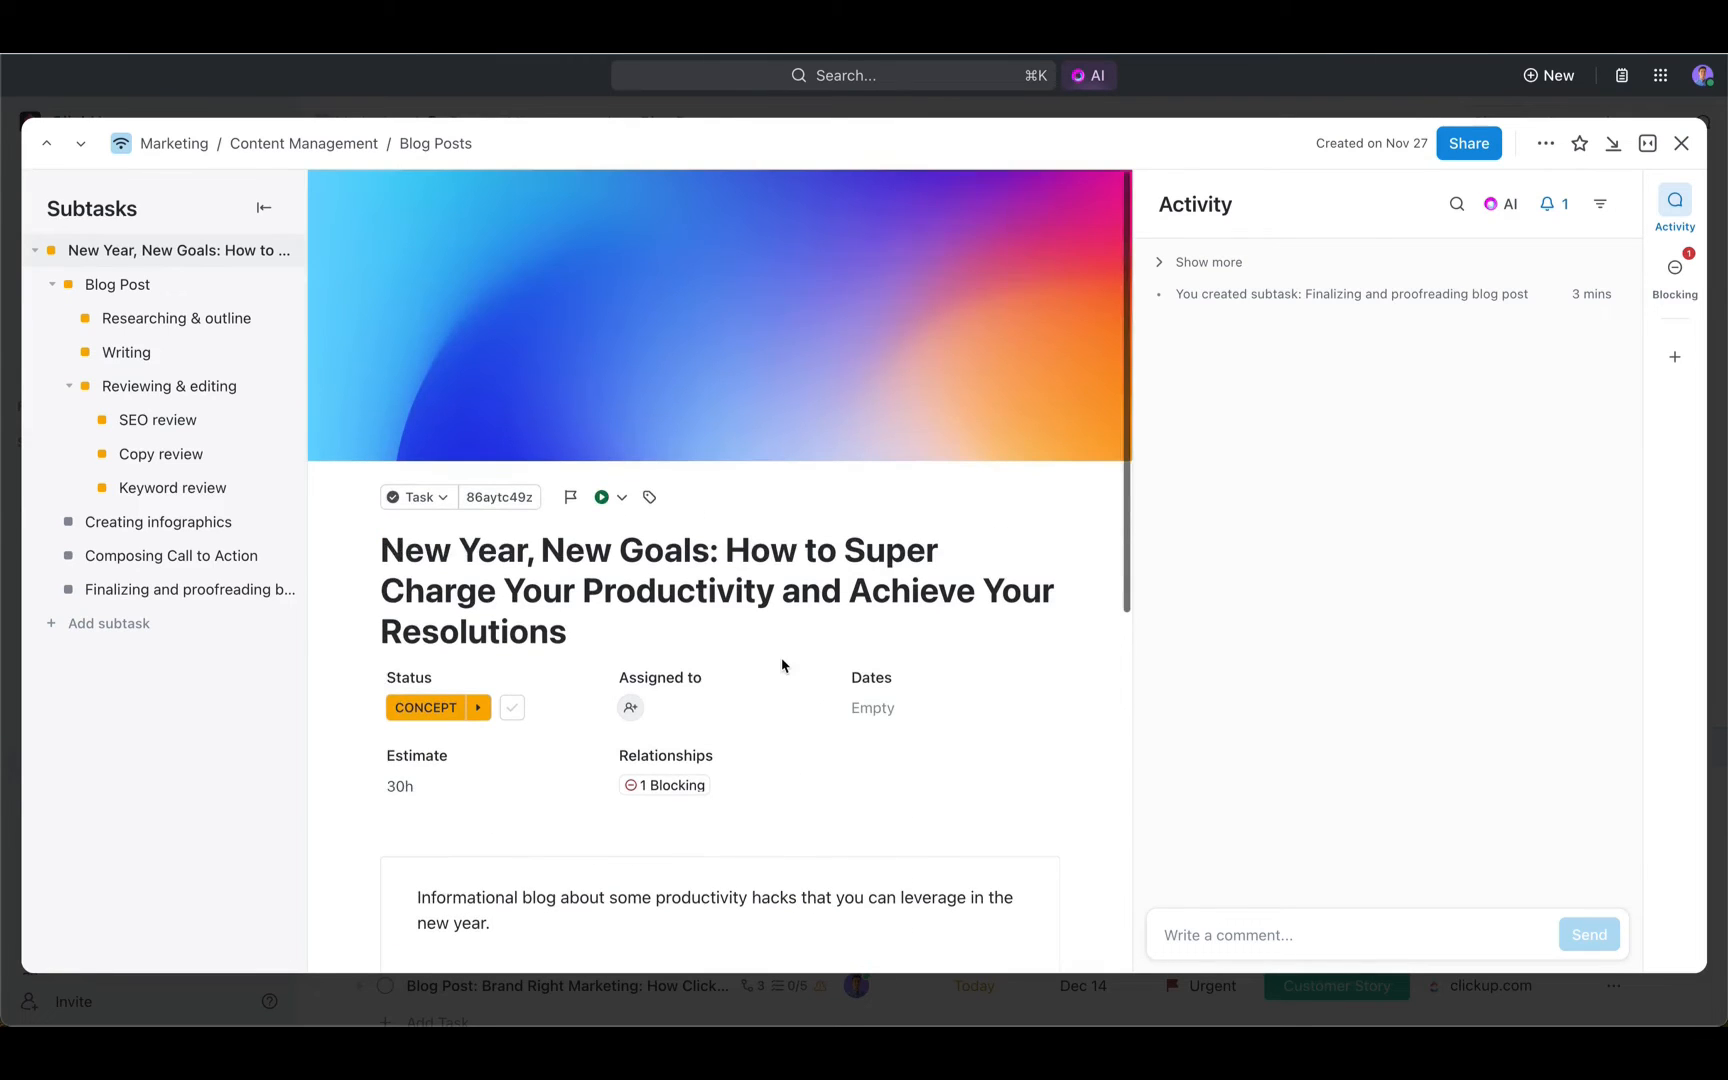
click(1510, 205)
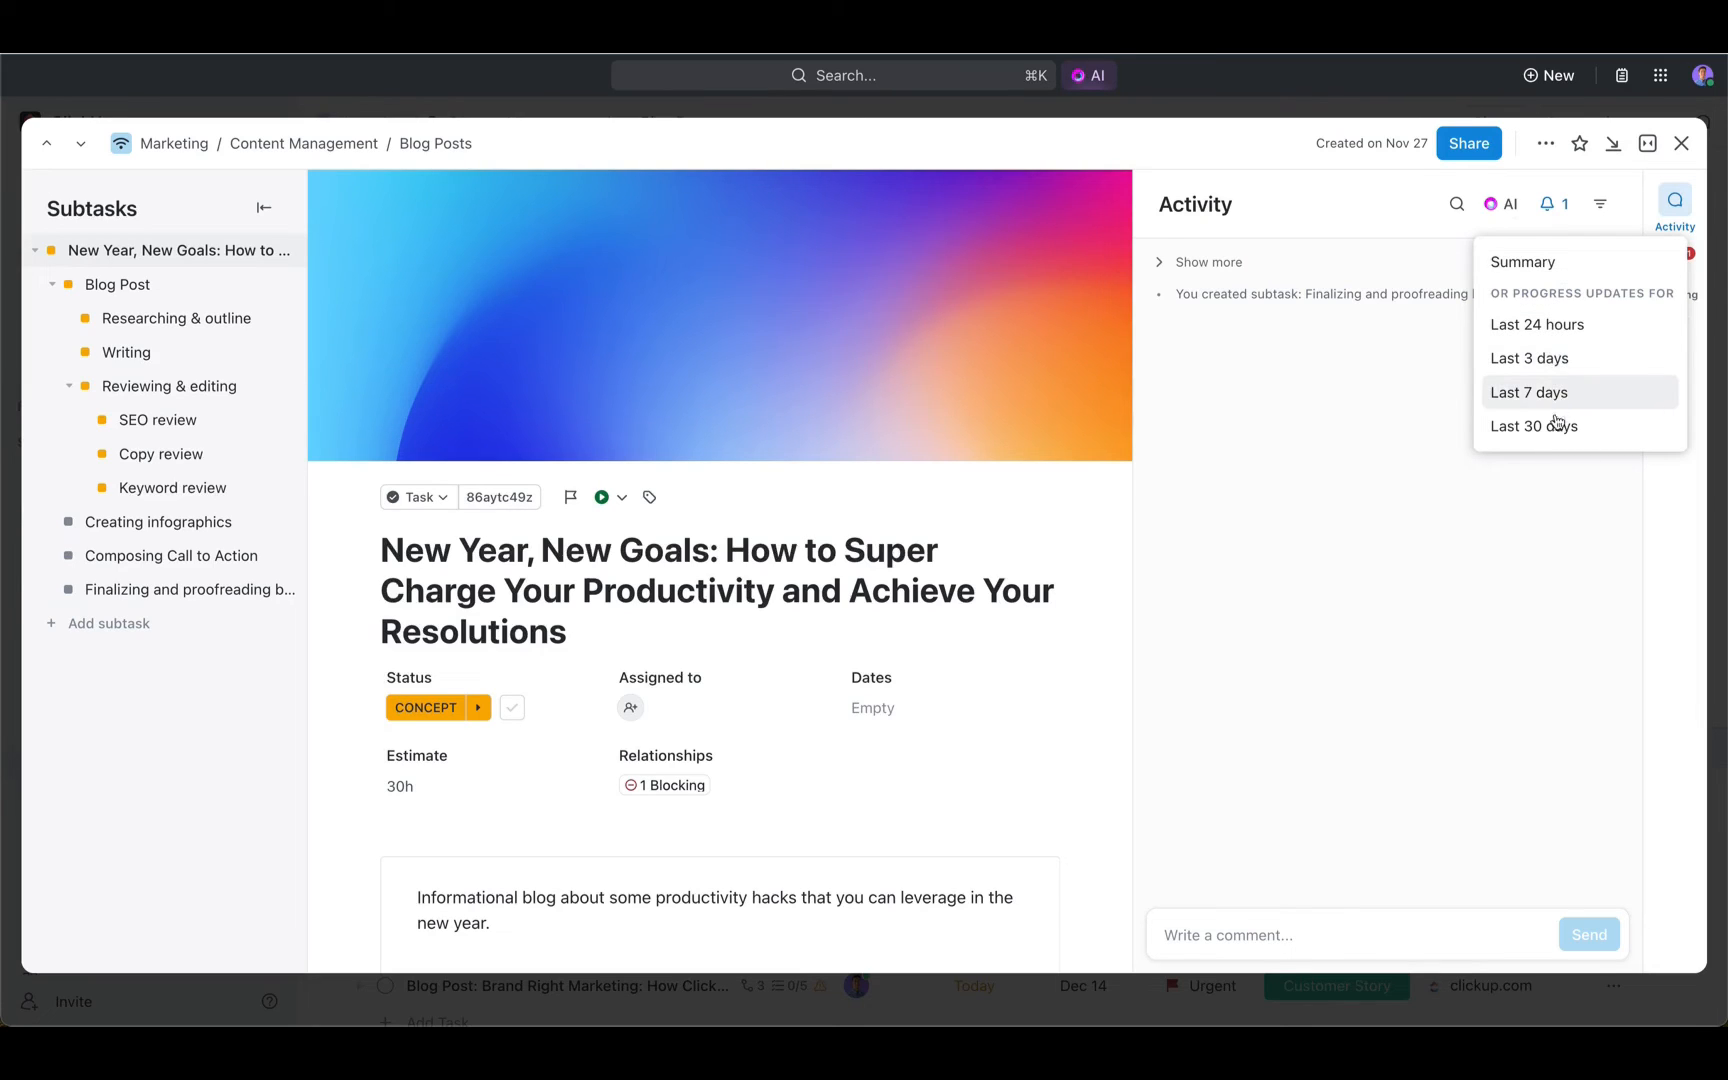
click(1558, 268)
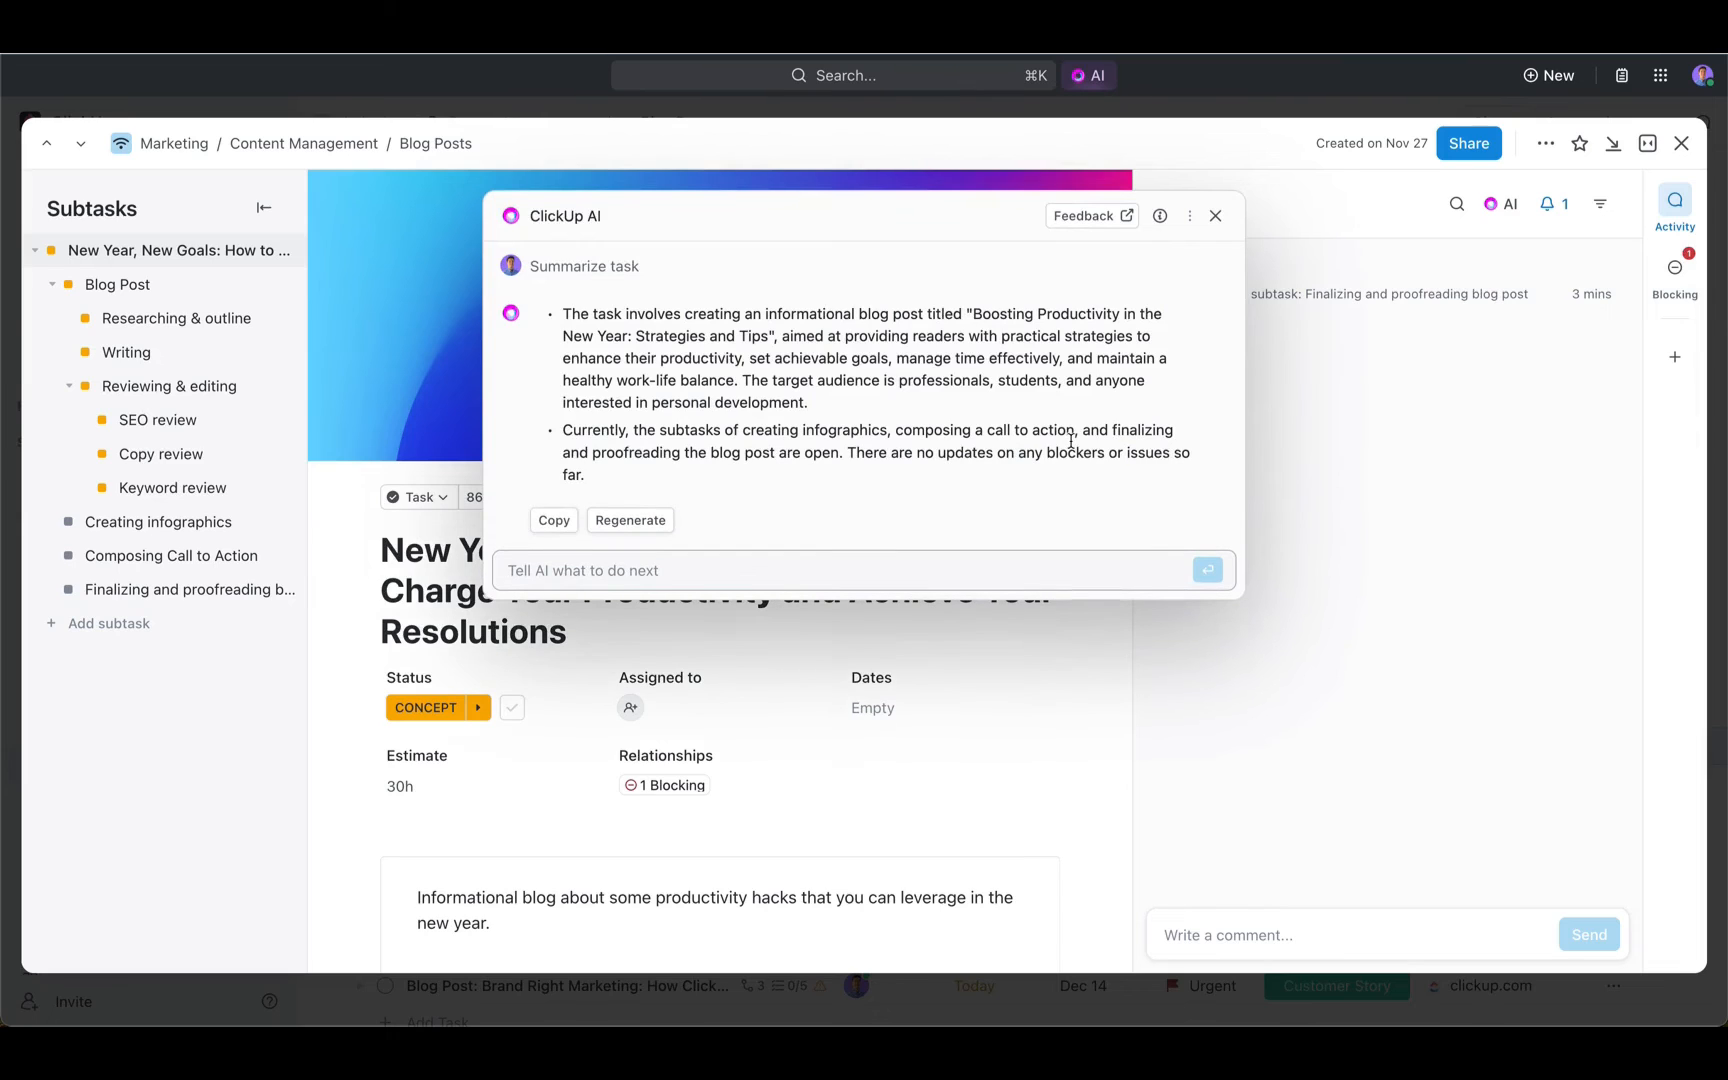
click(553, 530)
- Post the copied summary as a task comment that mentions the teammate who should see it
click(1252, 932)
key(super+v)
text(@angel)
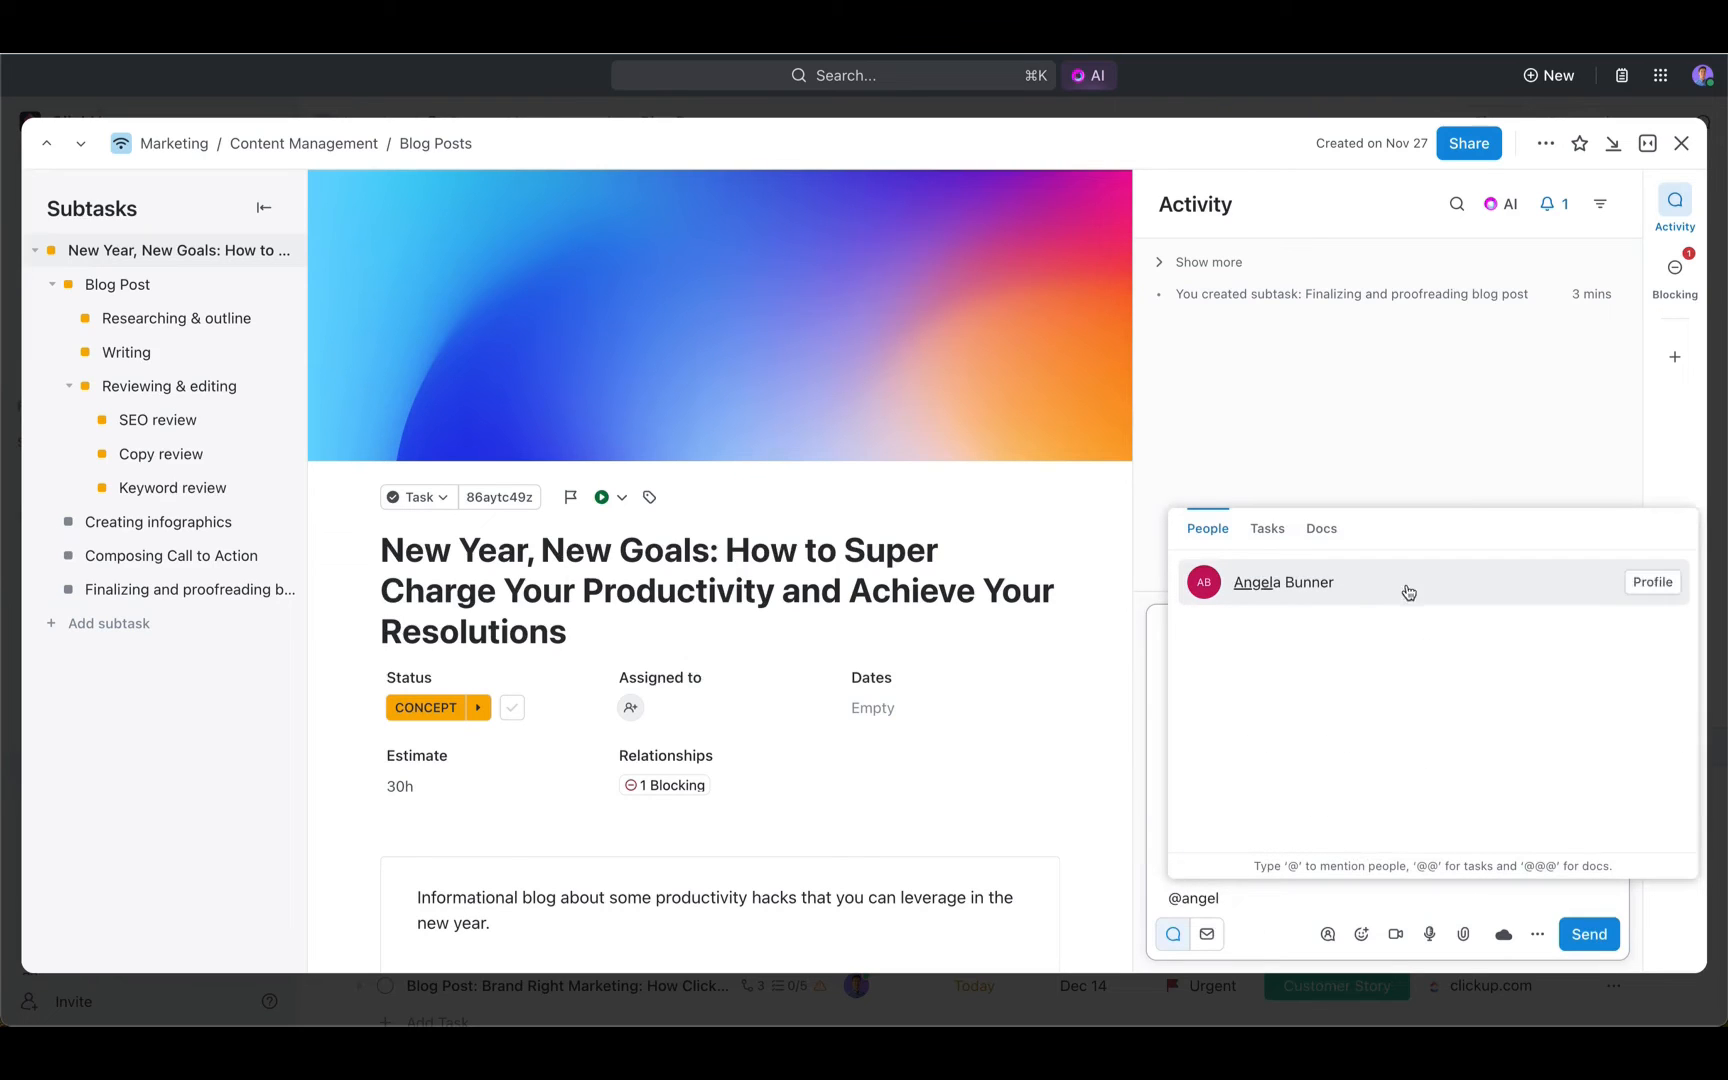
click(1370, 592)
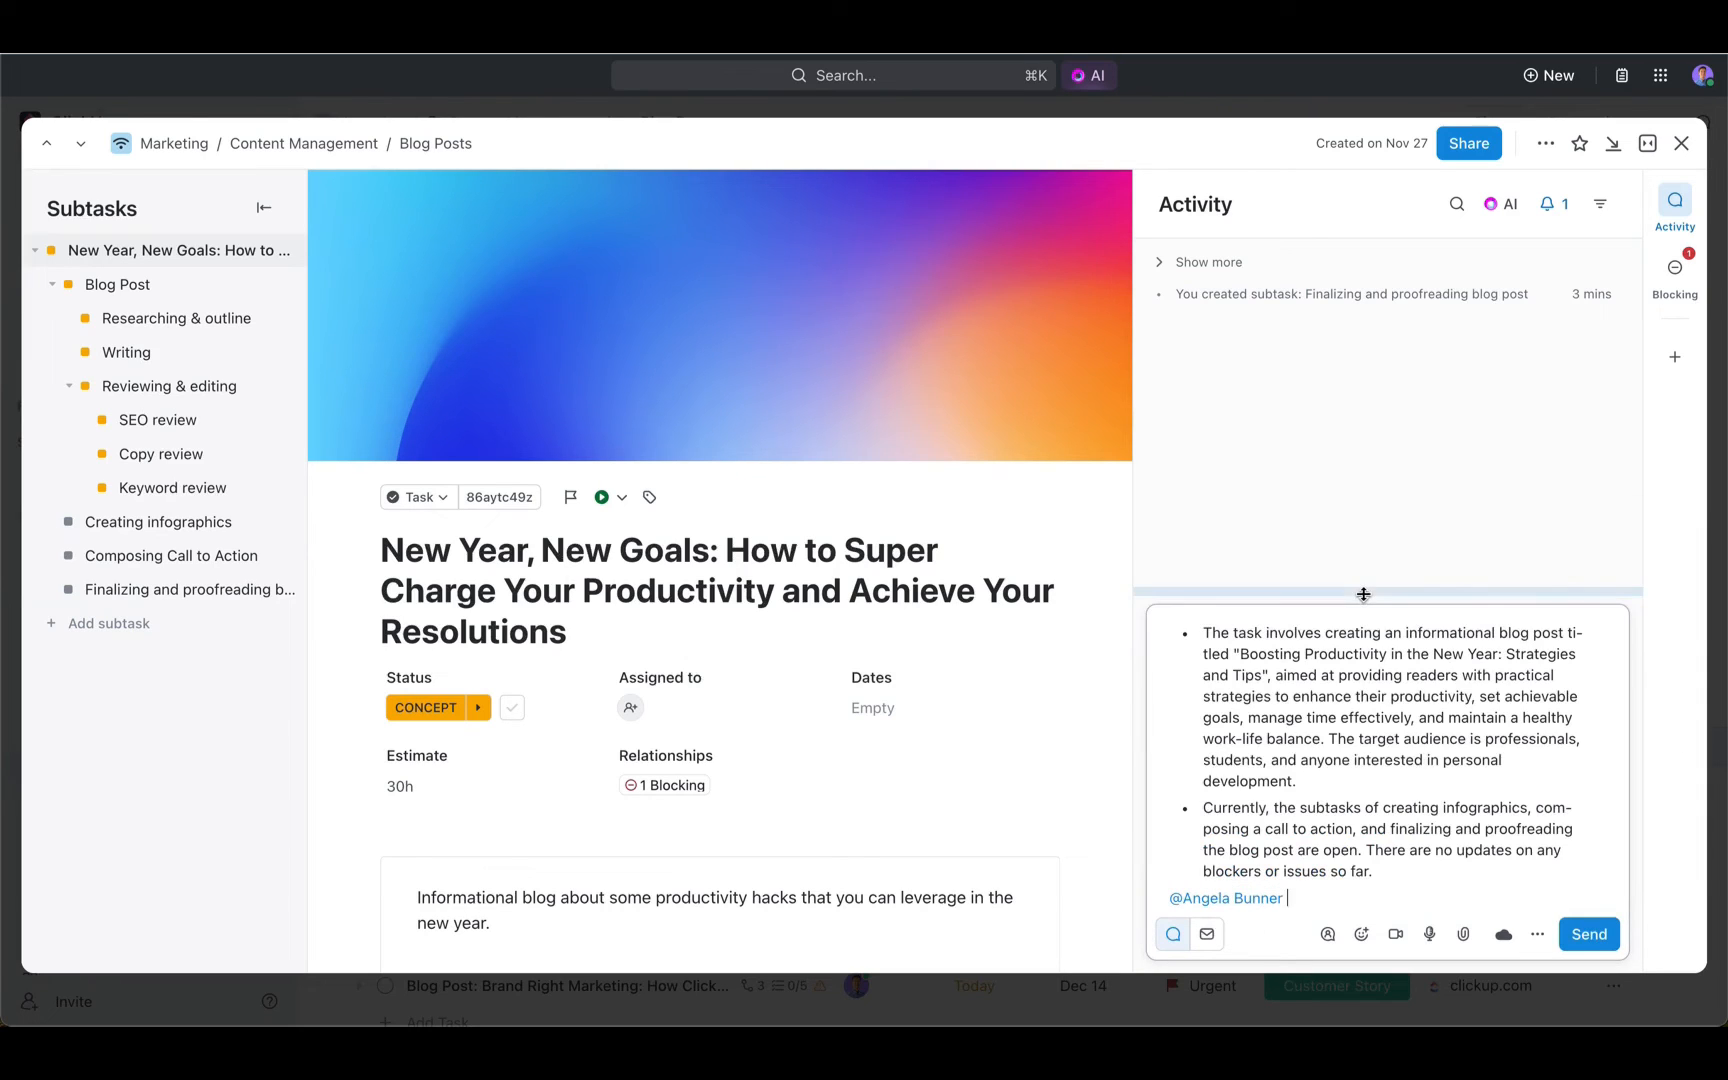
click(1594, 946)
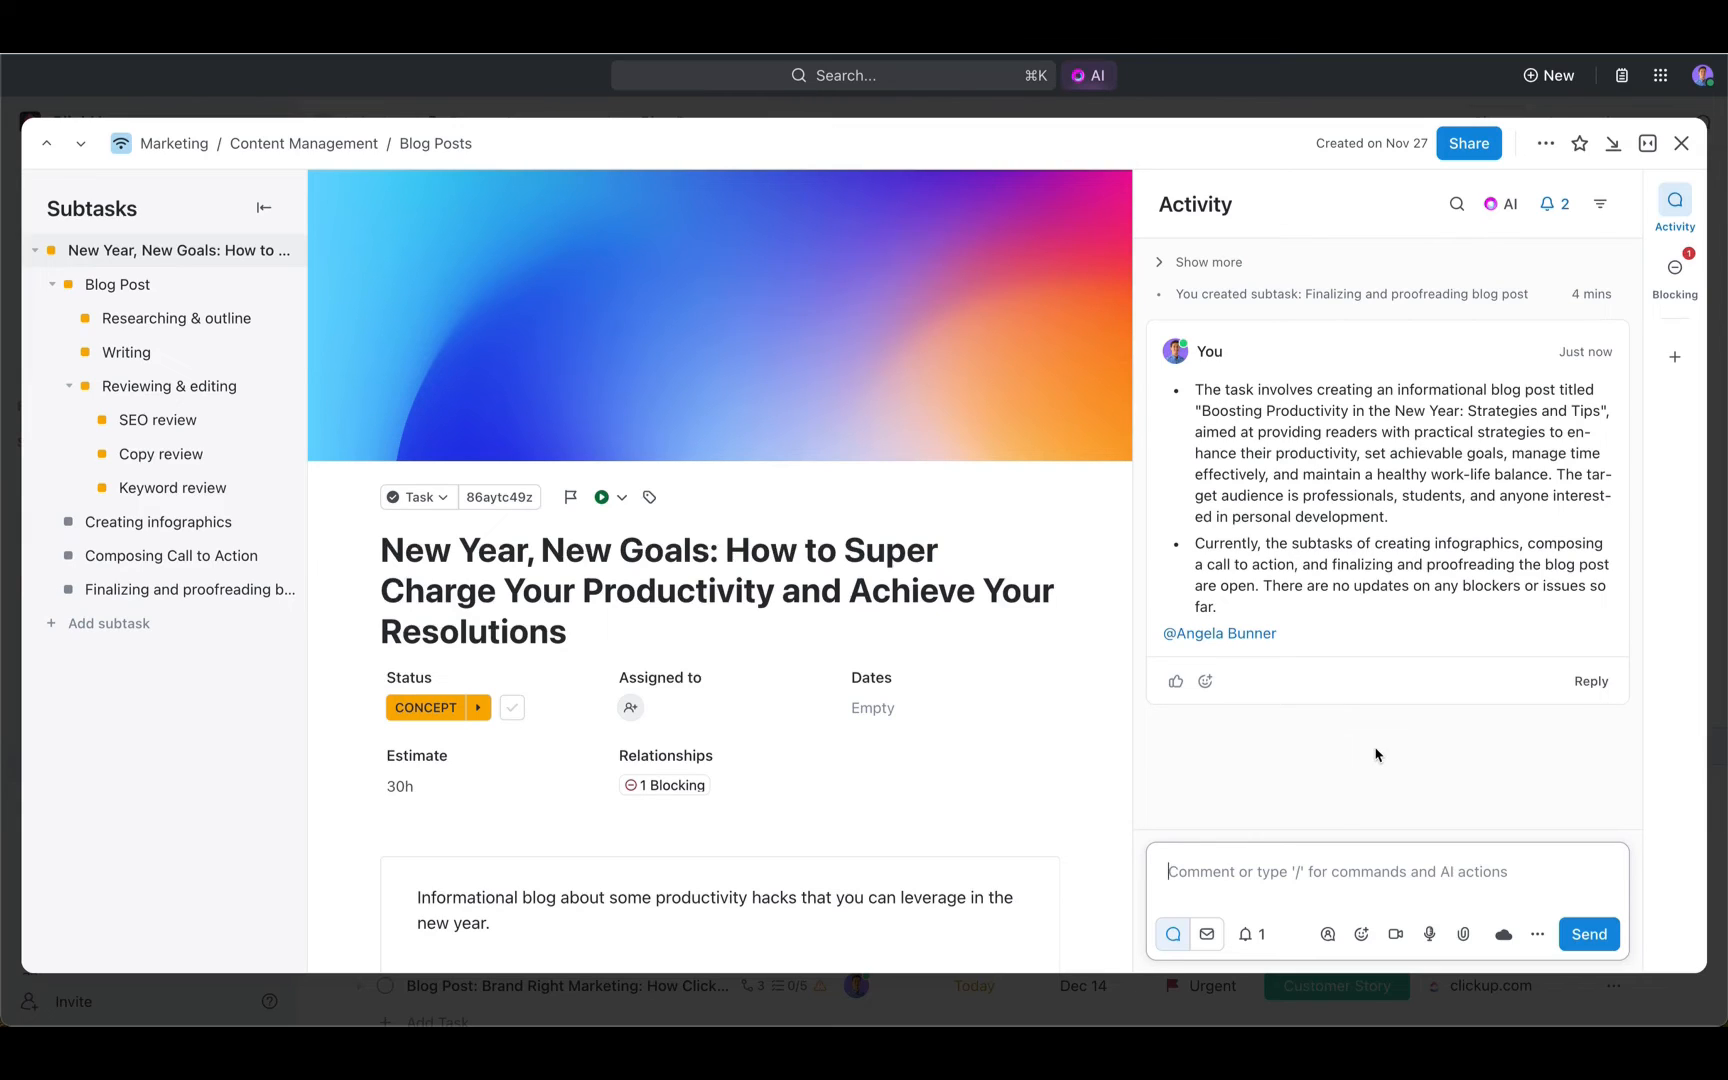
- Close the task, open the "2/17/2023 - Marketing Team Meeting" page in the Marketing Wiki, and check its comments
click(1688, 150)
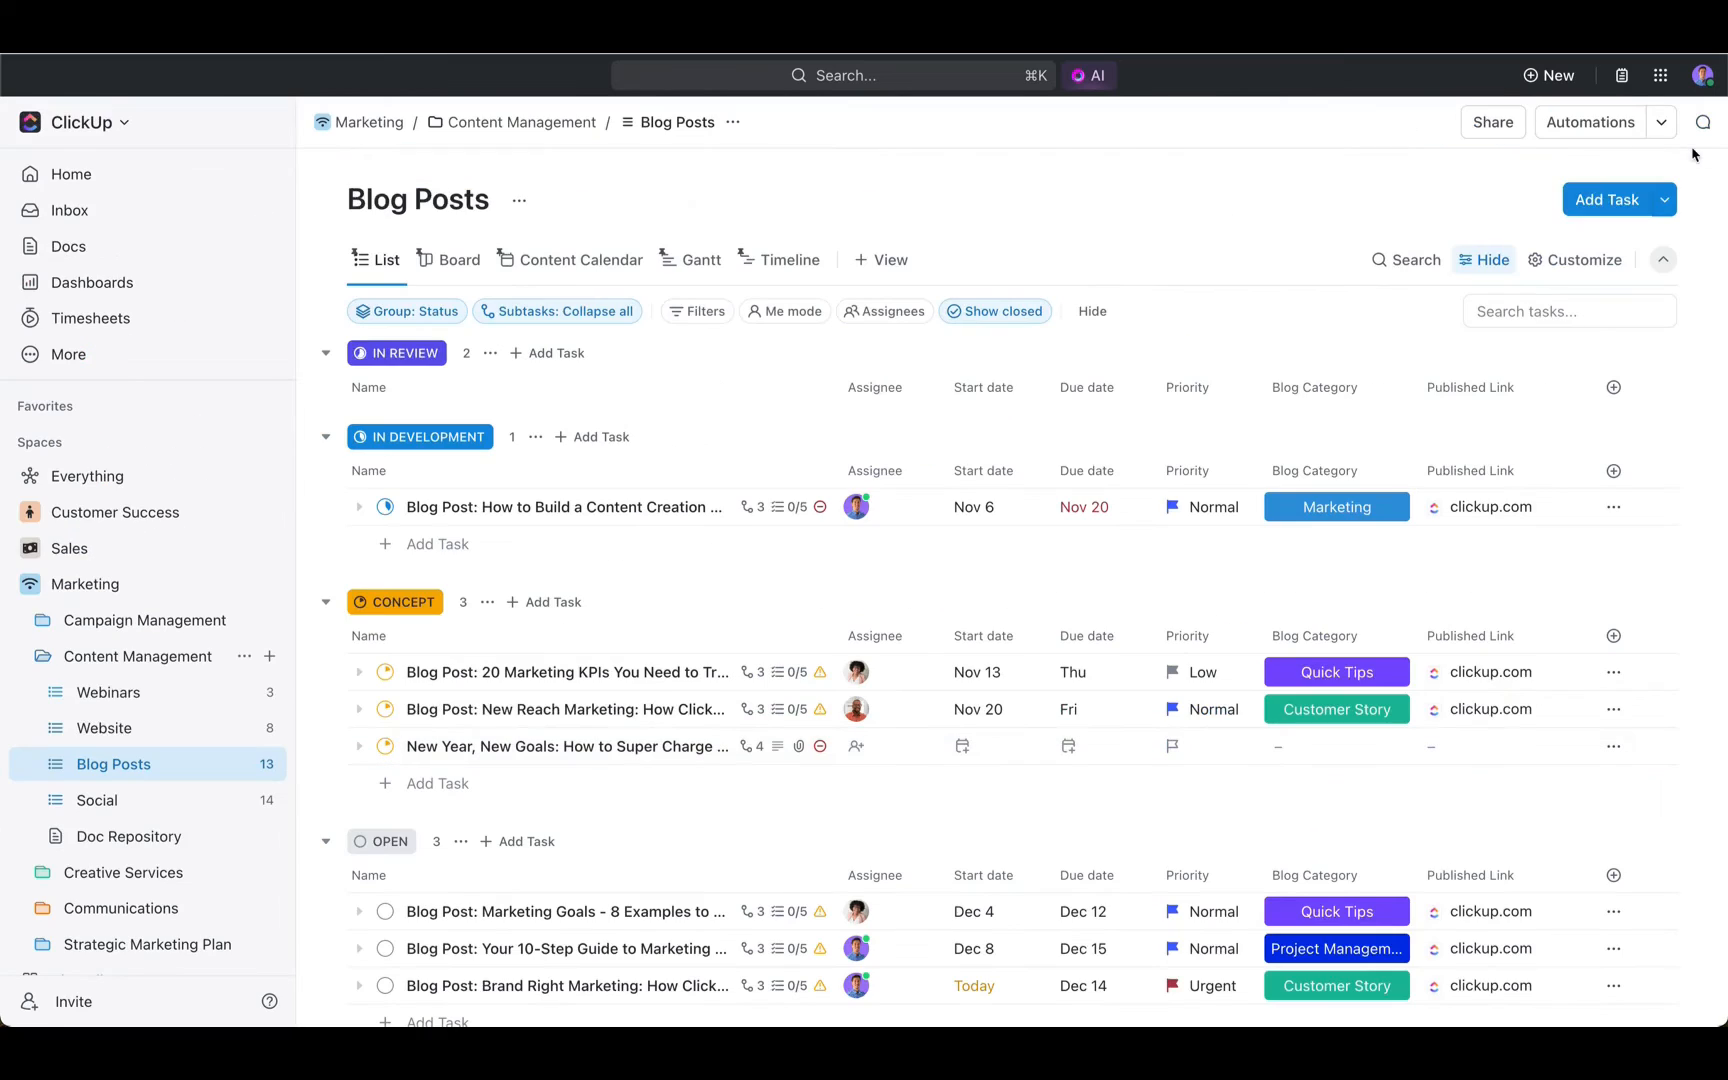
click(88, 588)
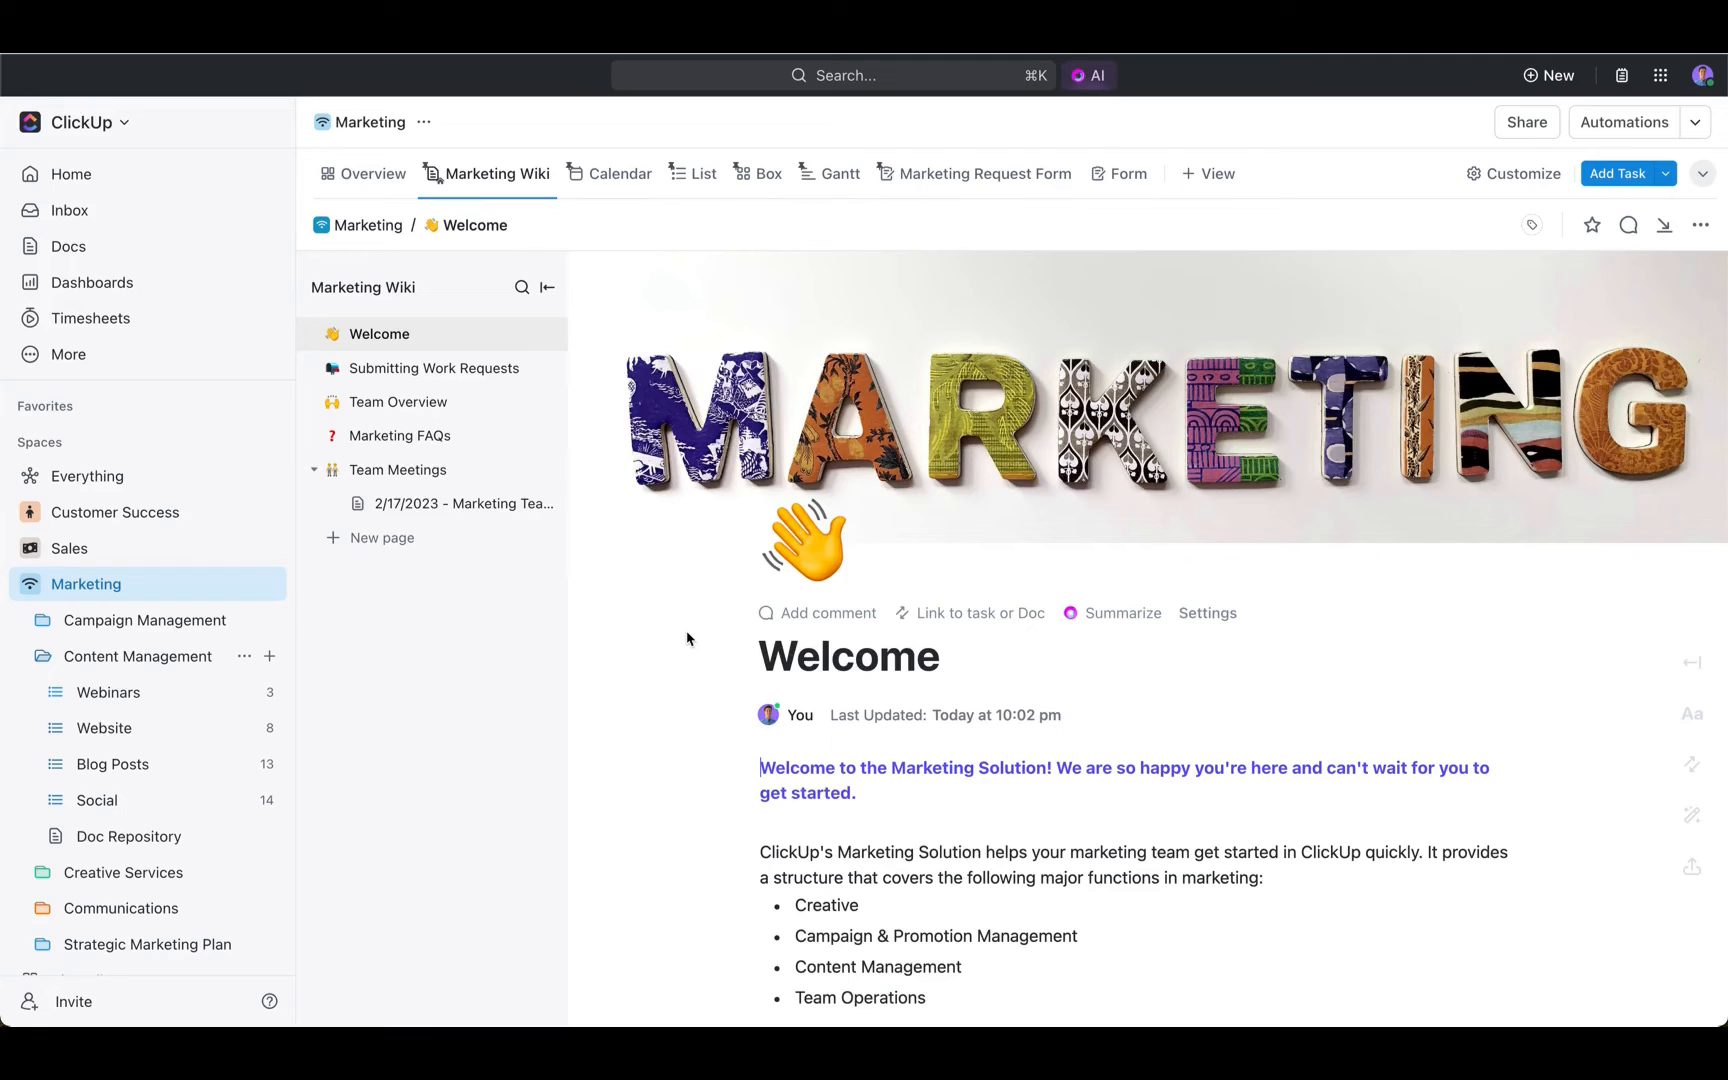
drag(304, 302, 572, 556)
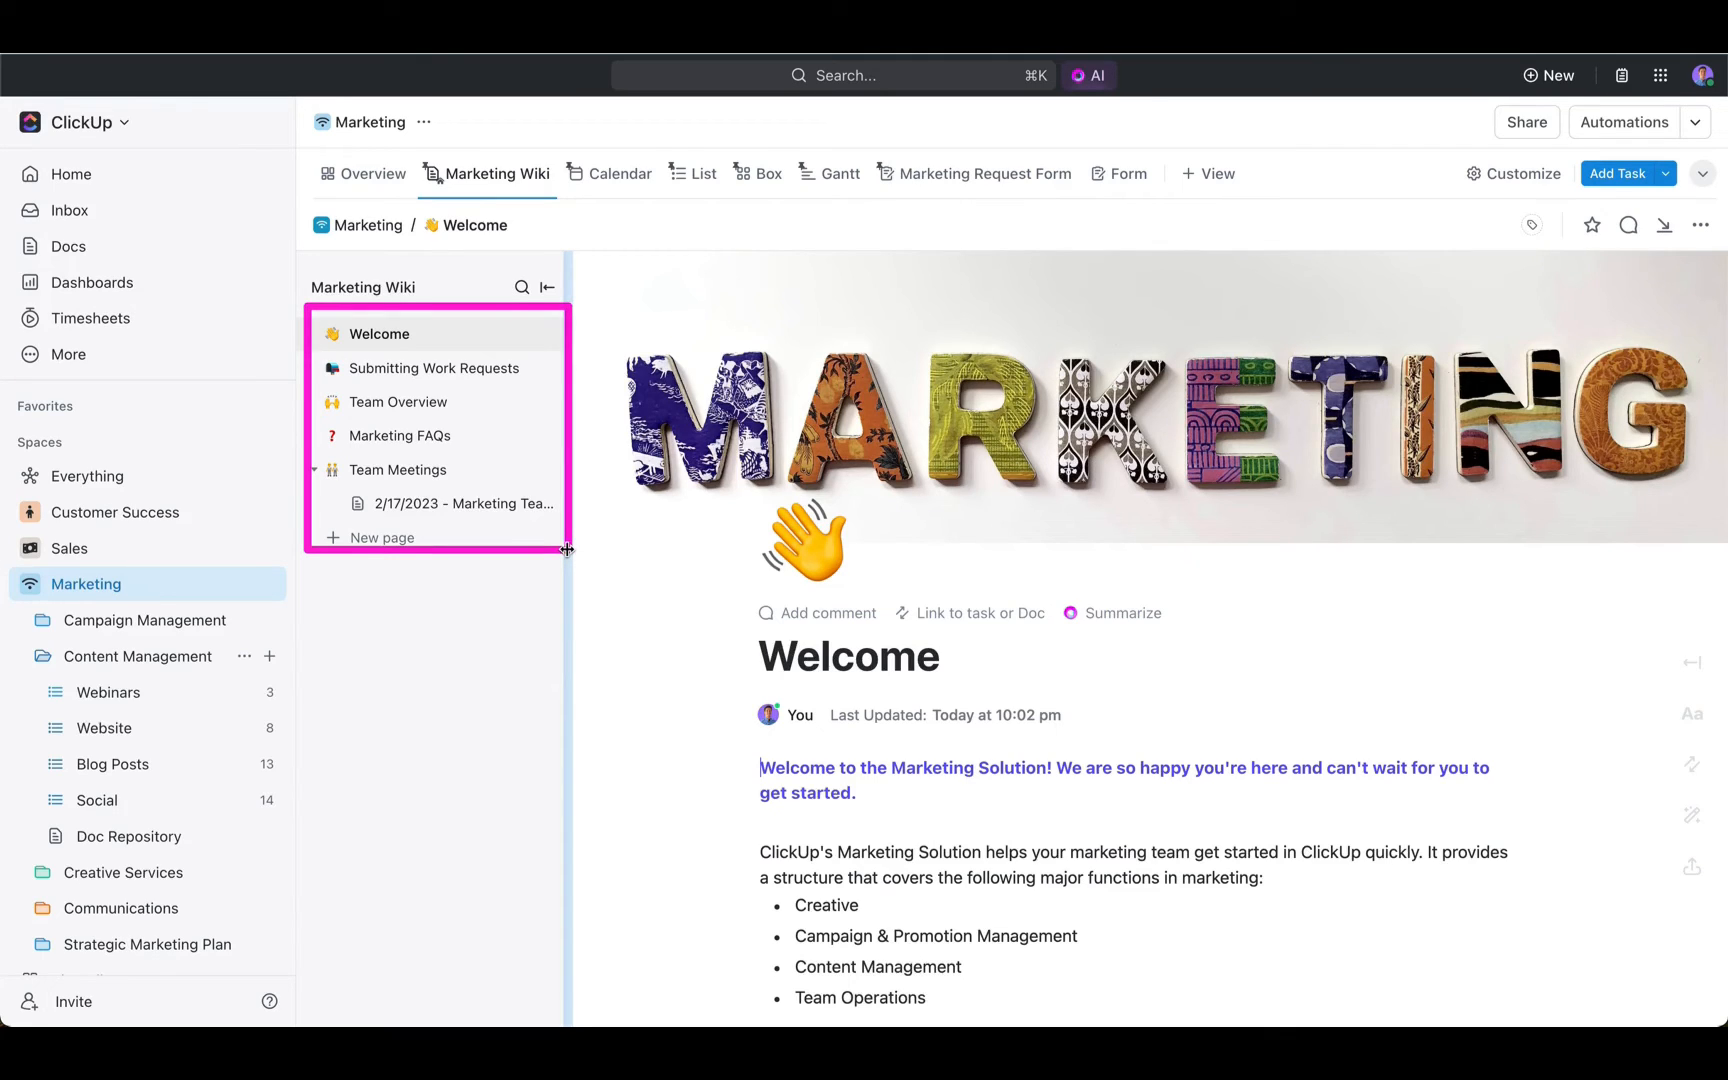
click(455, 505)
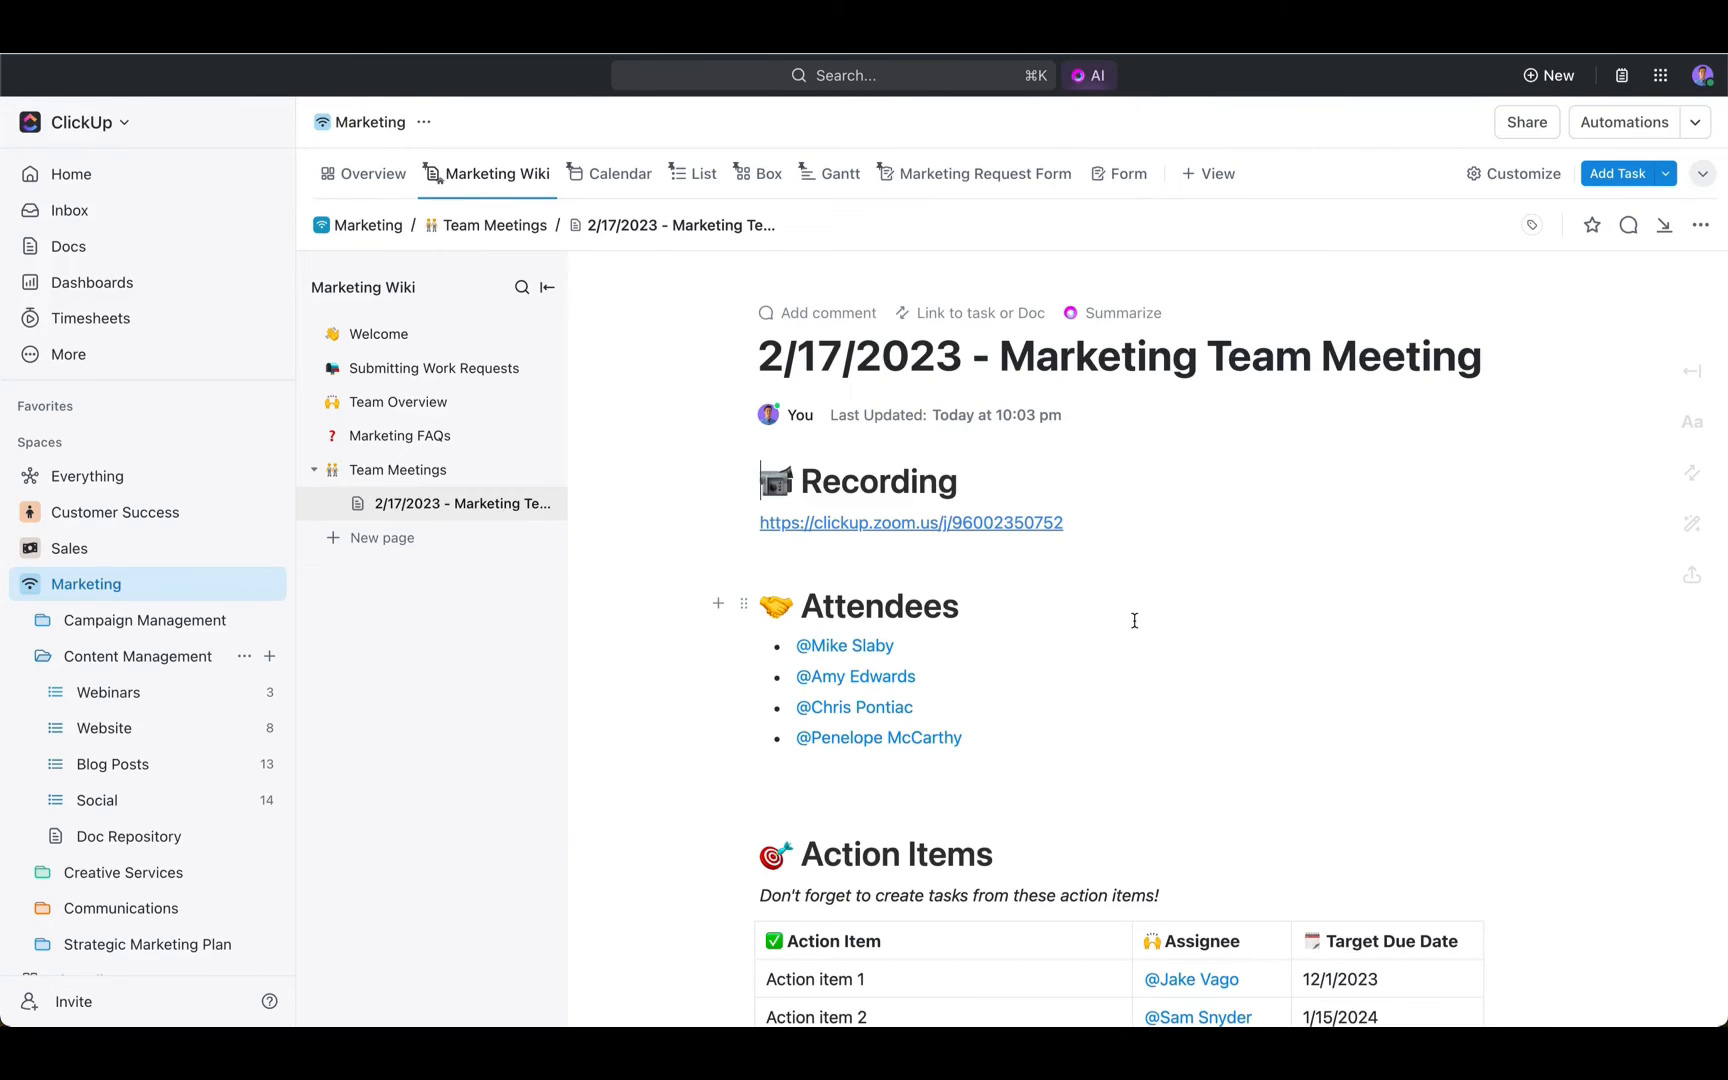
click(1626, 228)
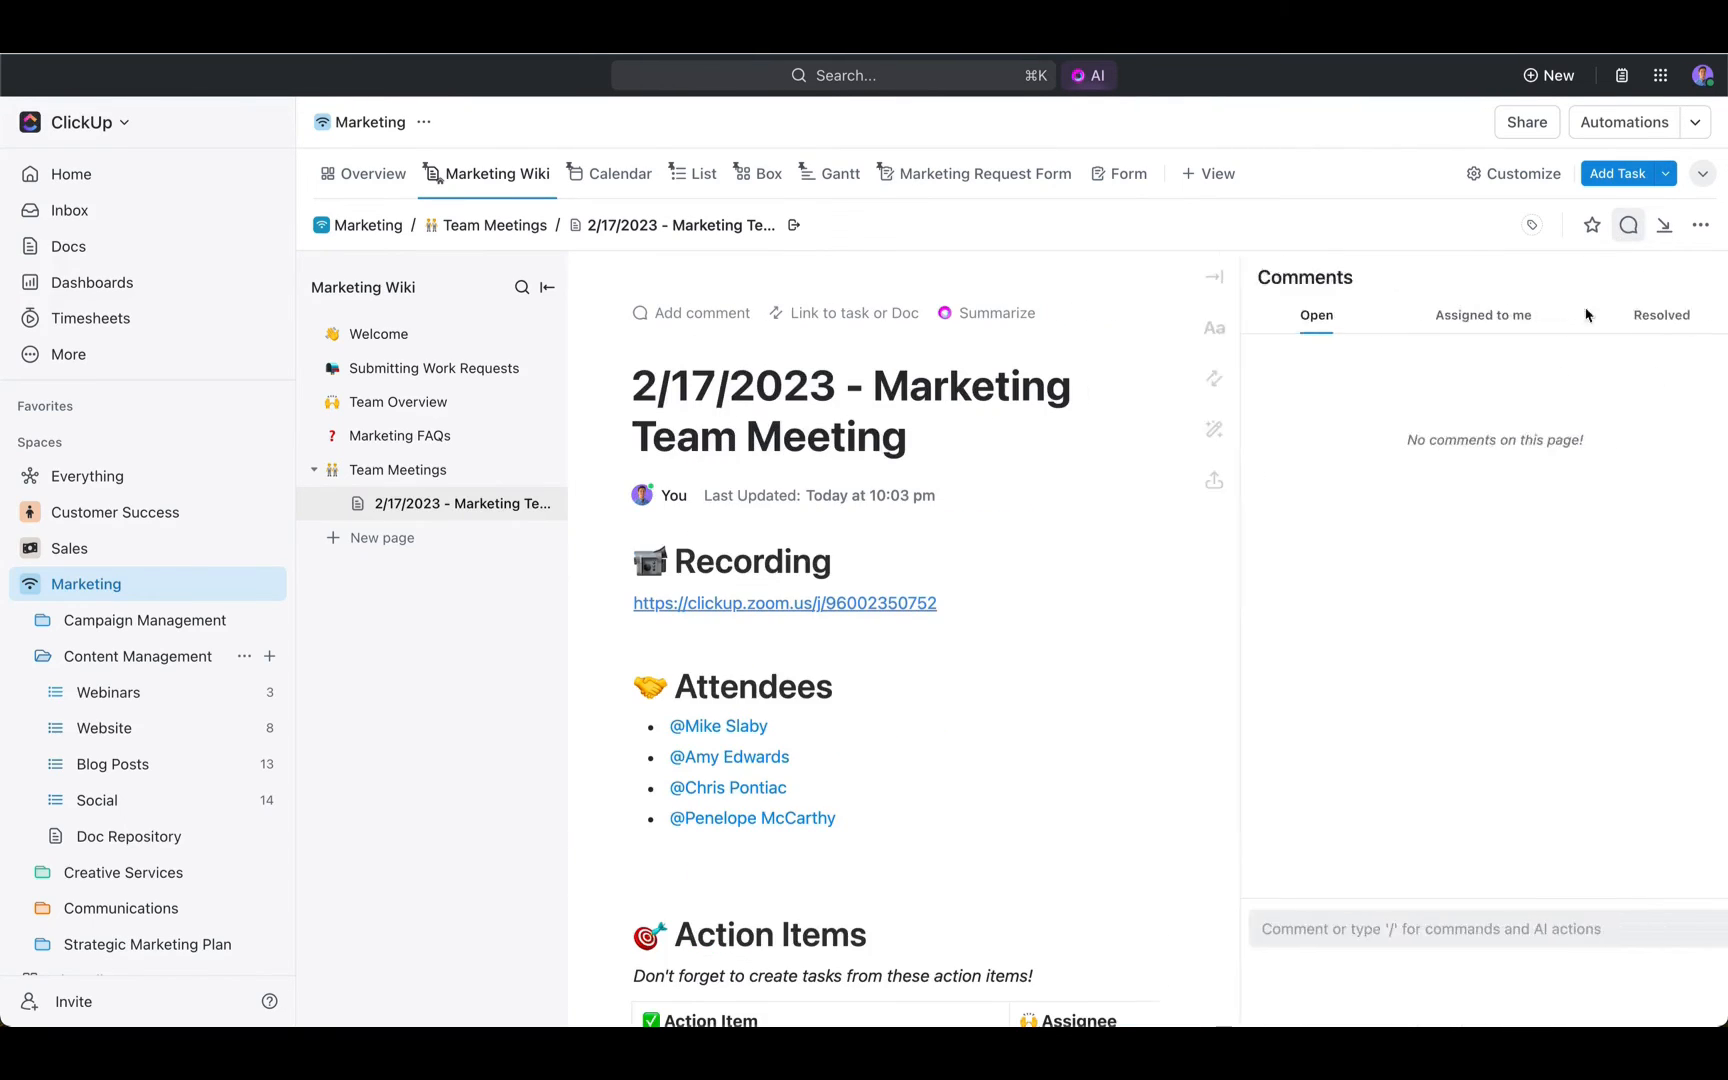
click(1625, 224)
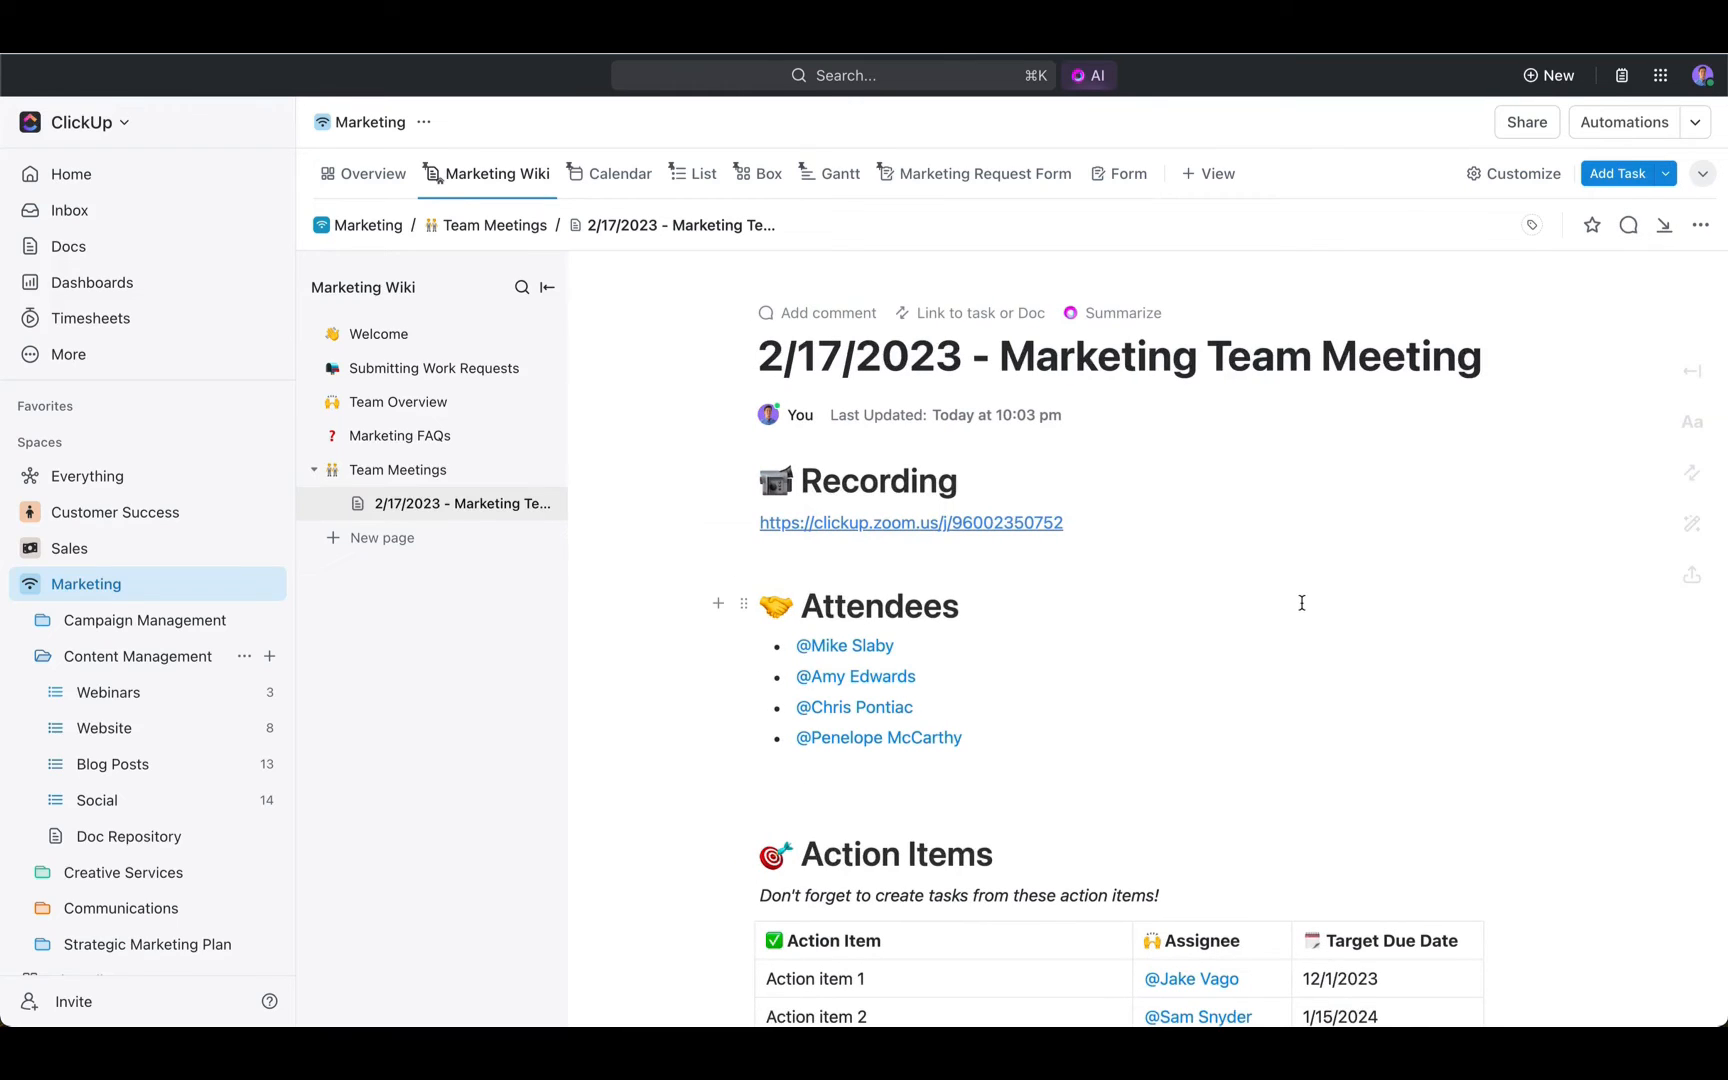
- Try to create a task from the "Action item 1" text in the Action Items table
scroll(1301, 603, down, 5)
drag(905, 742, 764, 742)
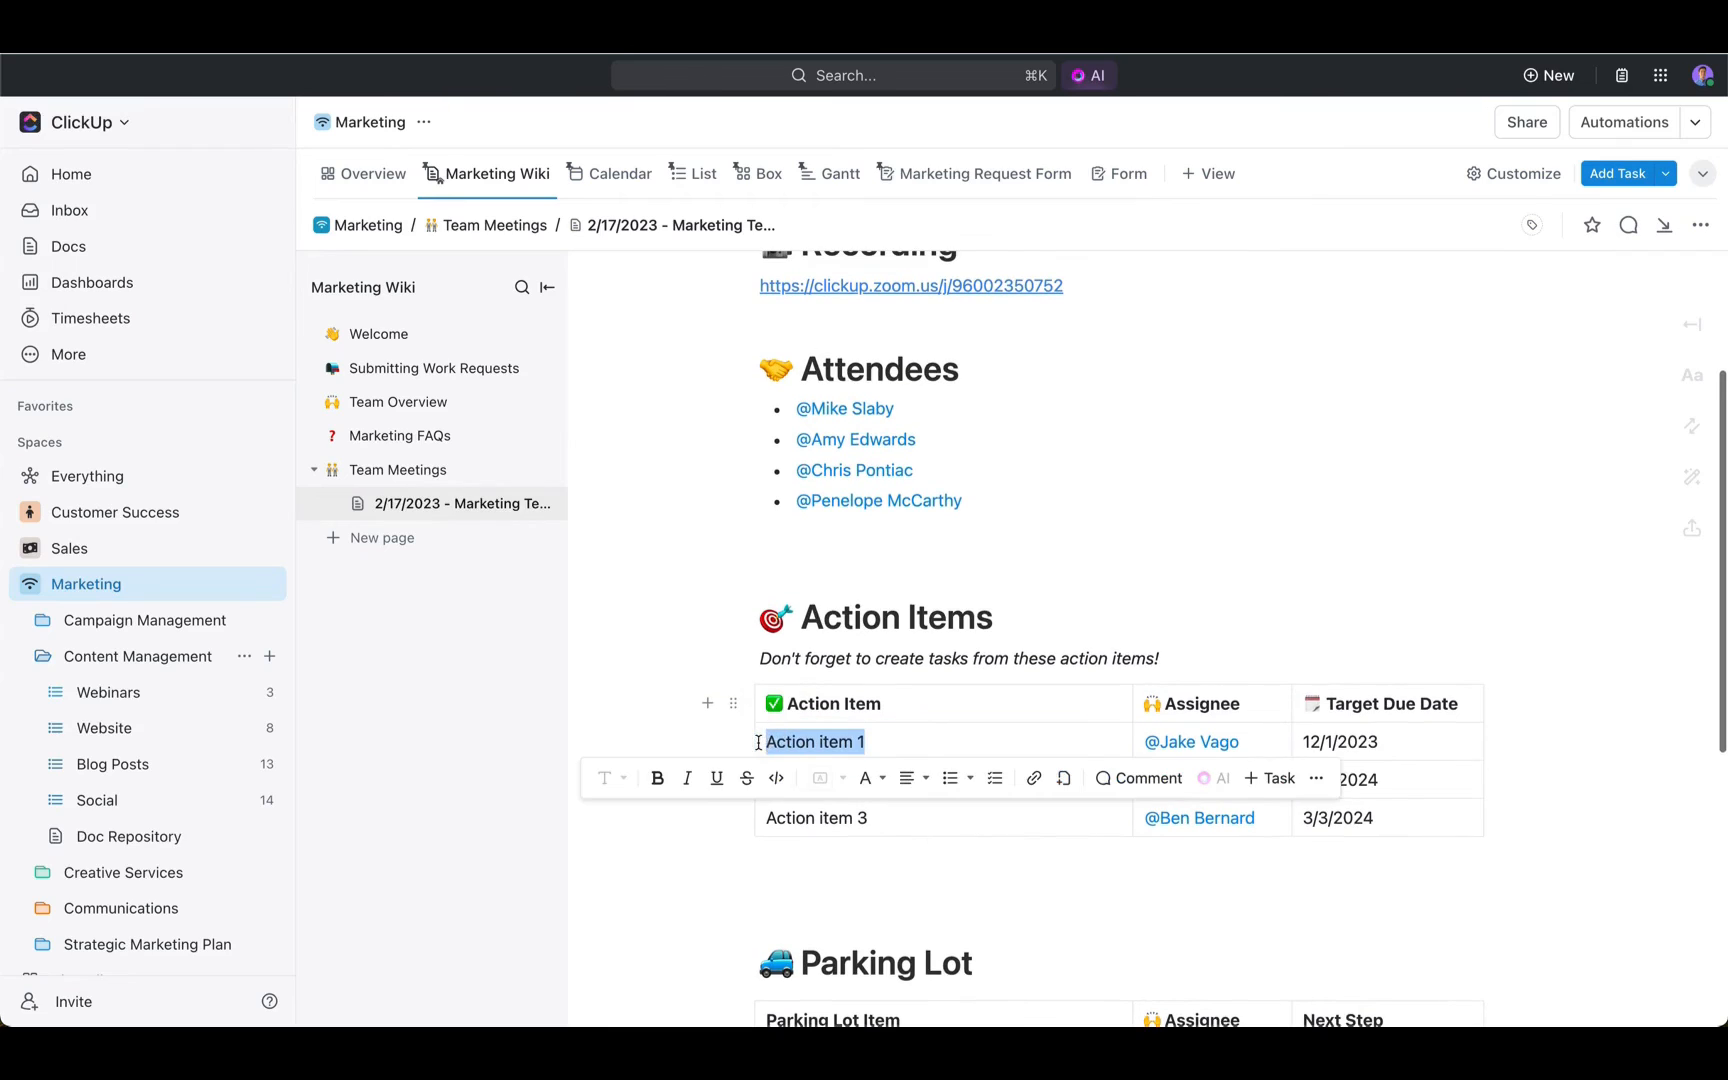
click(1273, 779)
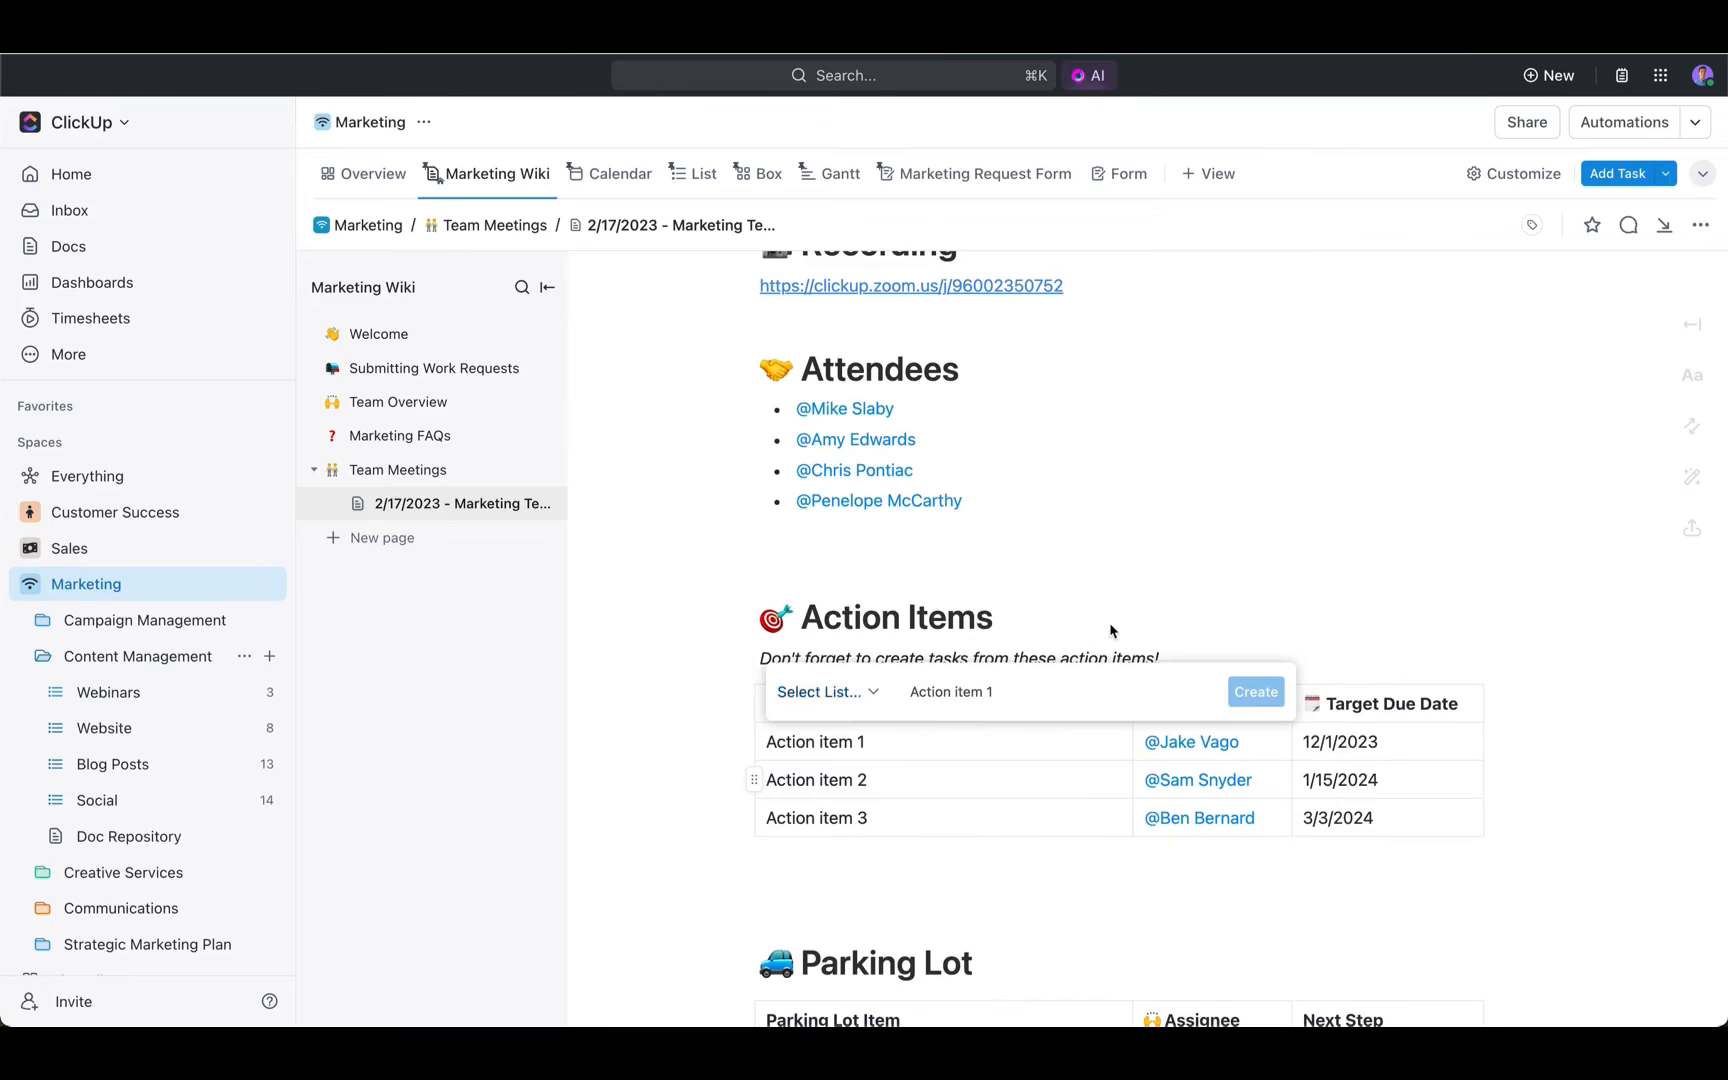
click(888, 565)
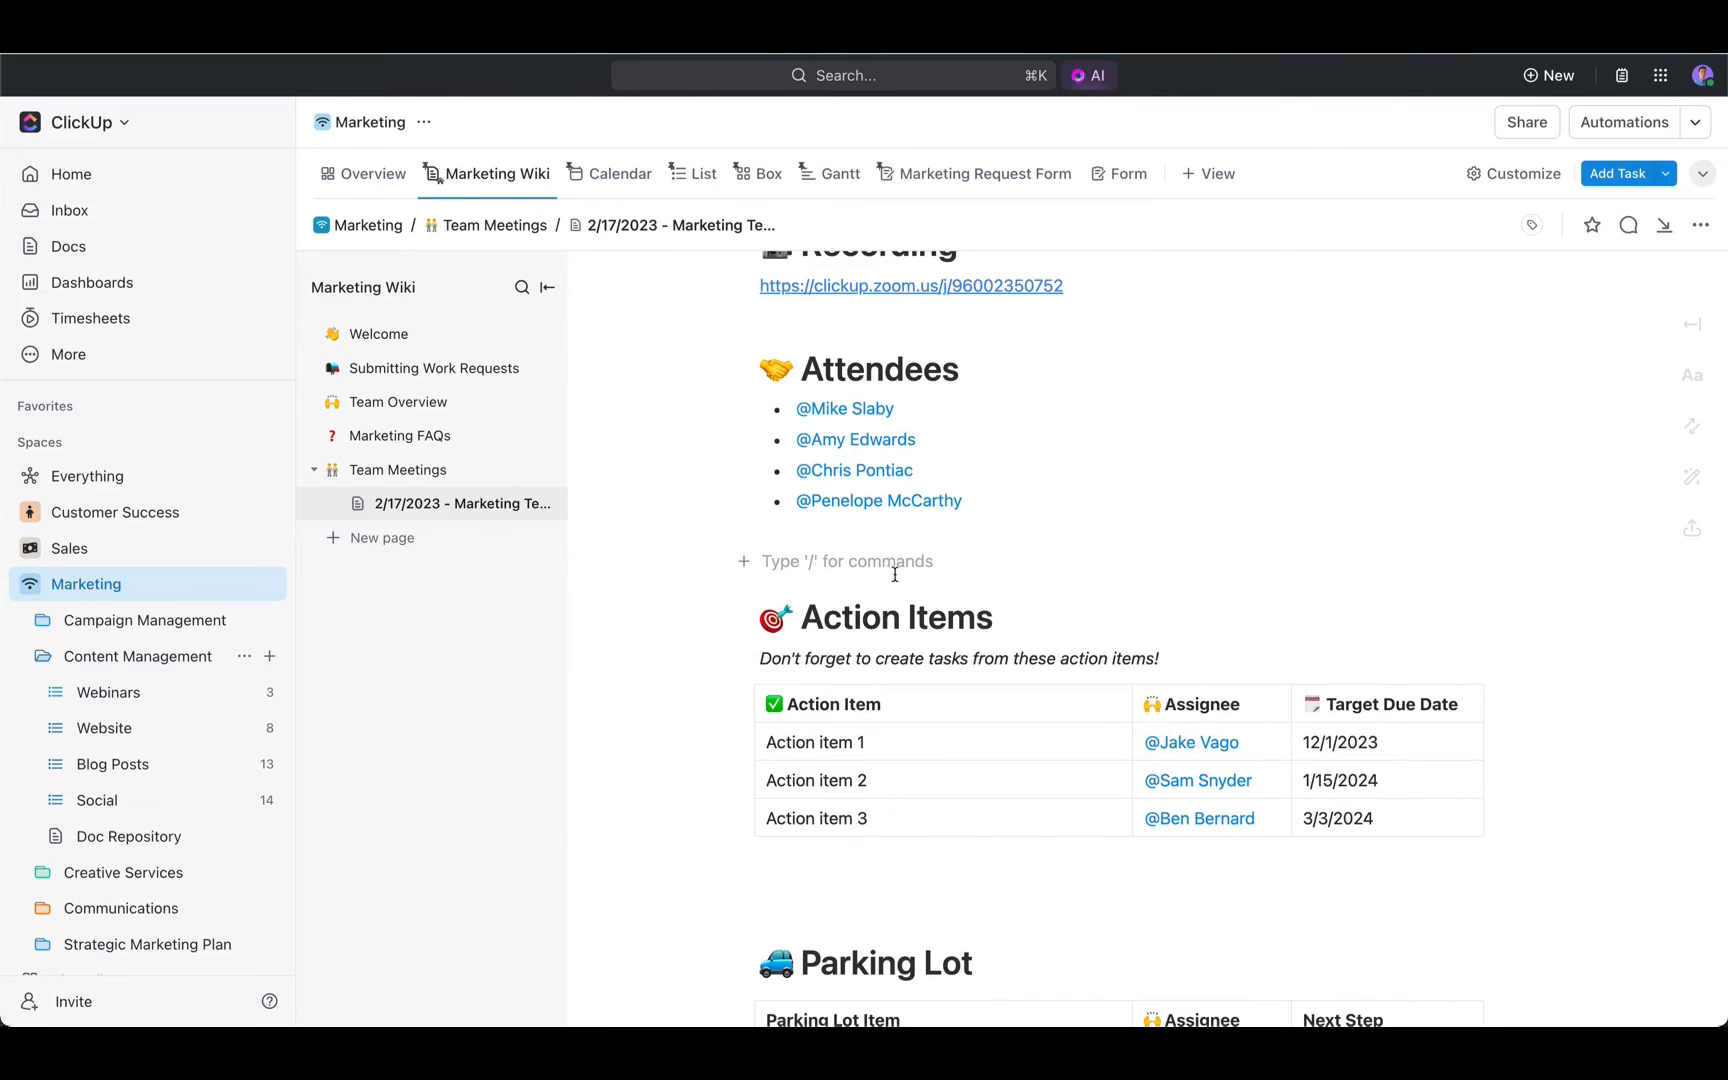
- Generate an AI summary of the meeting page, read it, and dismiss it without inserting it
scroll(888, 565, up, 5)
click(1131, 318)
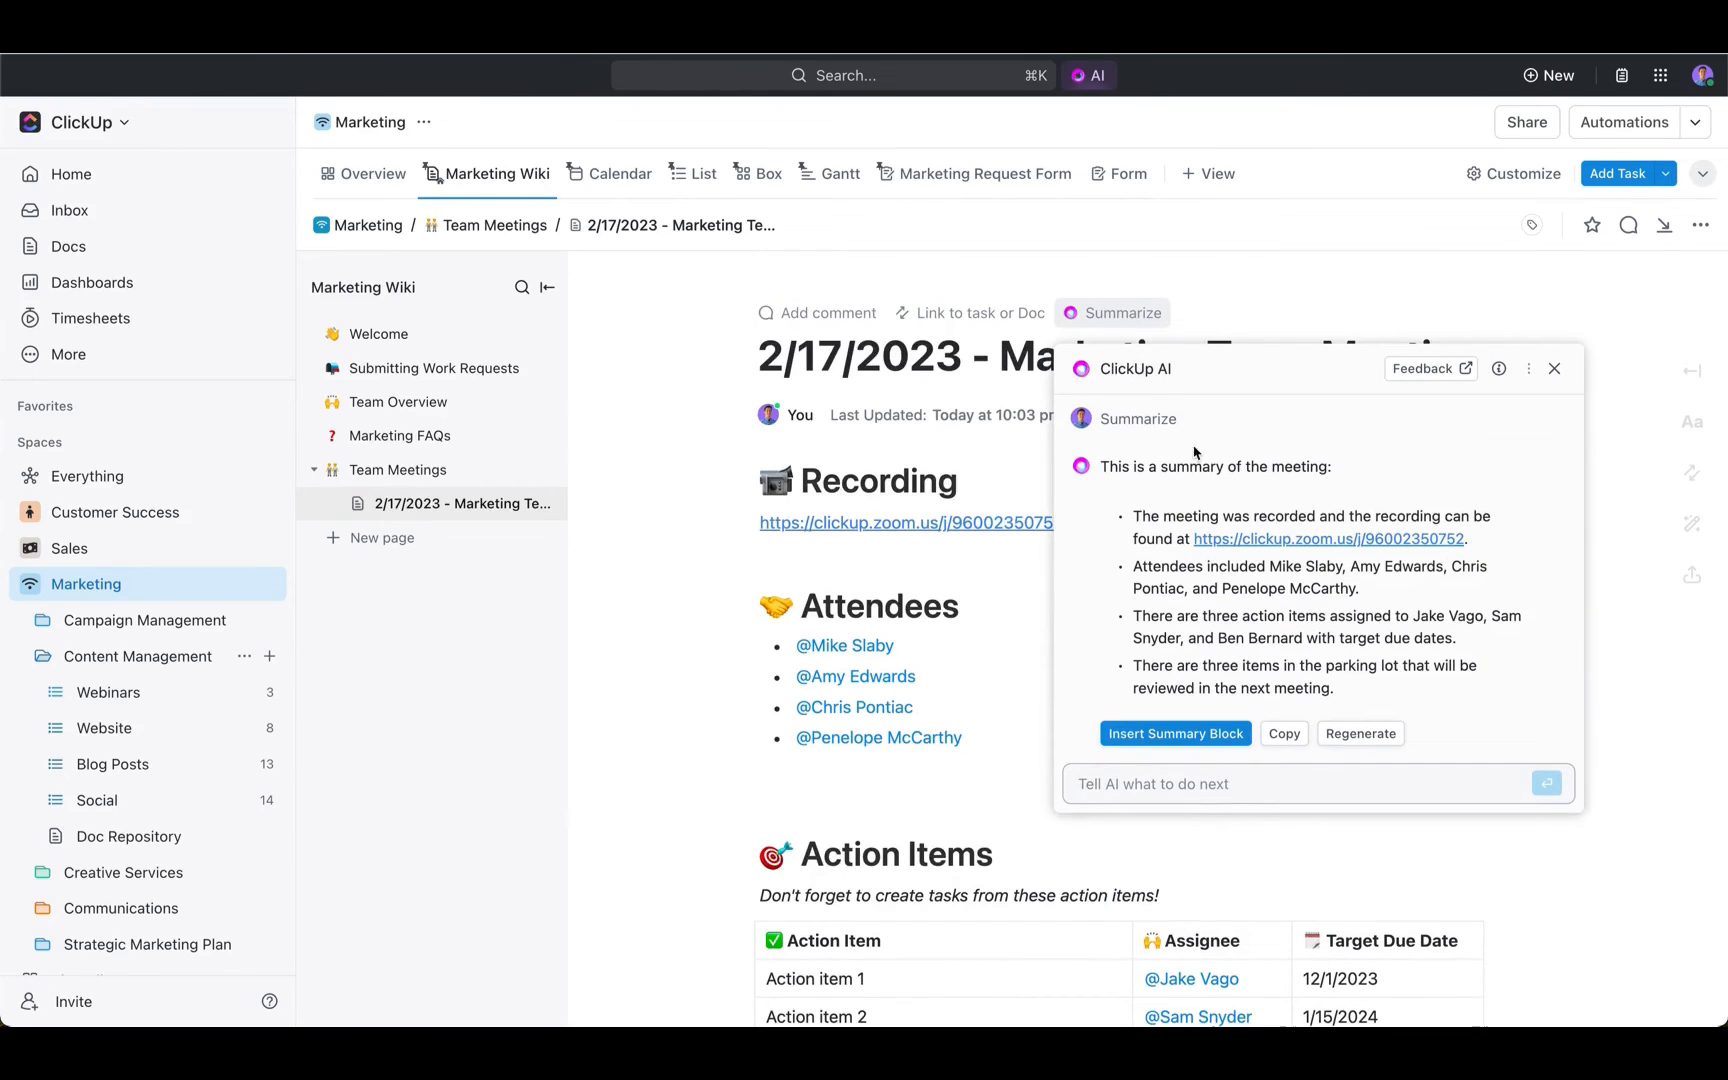
click(944, 776)
- Check the AI editing and generation options for the italic reminder sentence under Action Items, and dismiss them without applying any
scroll(944, 776, down, 5)
scroll(944, 776, up, 3)
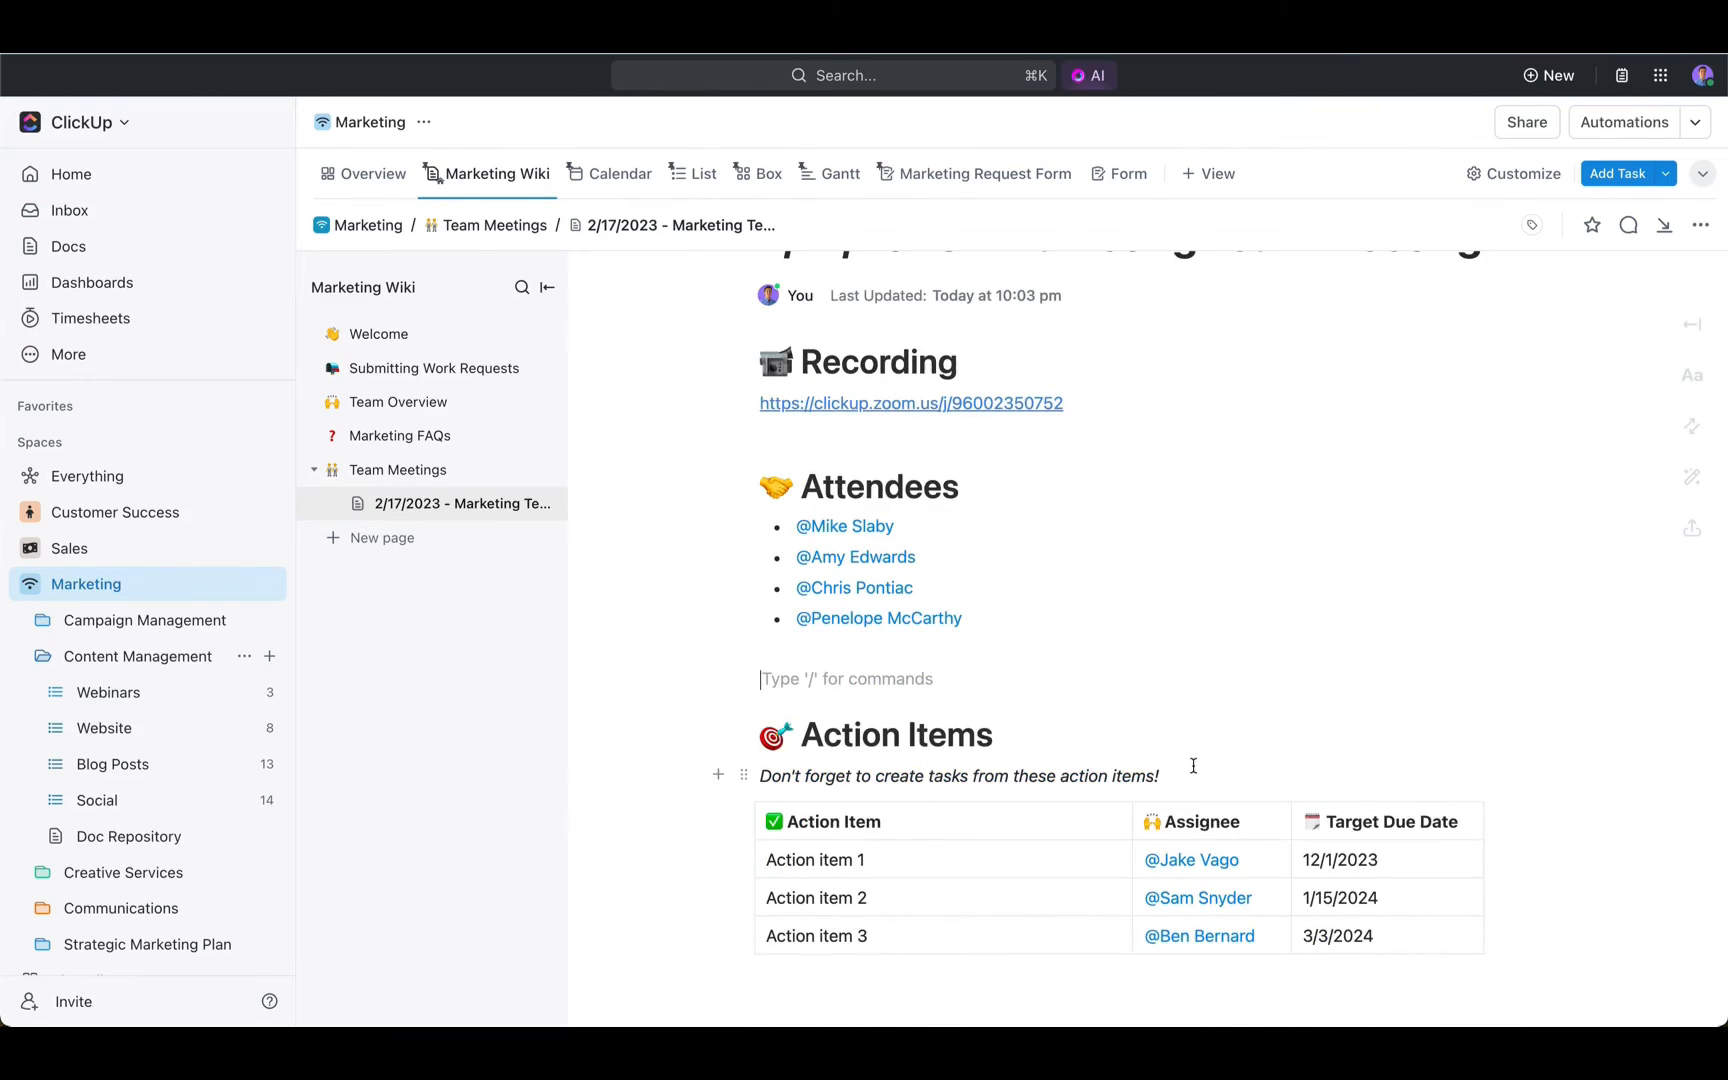
drag(1190, 777, 760, 777)
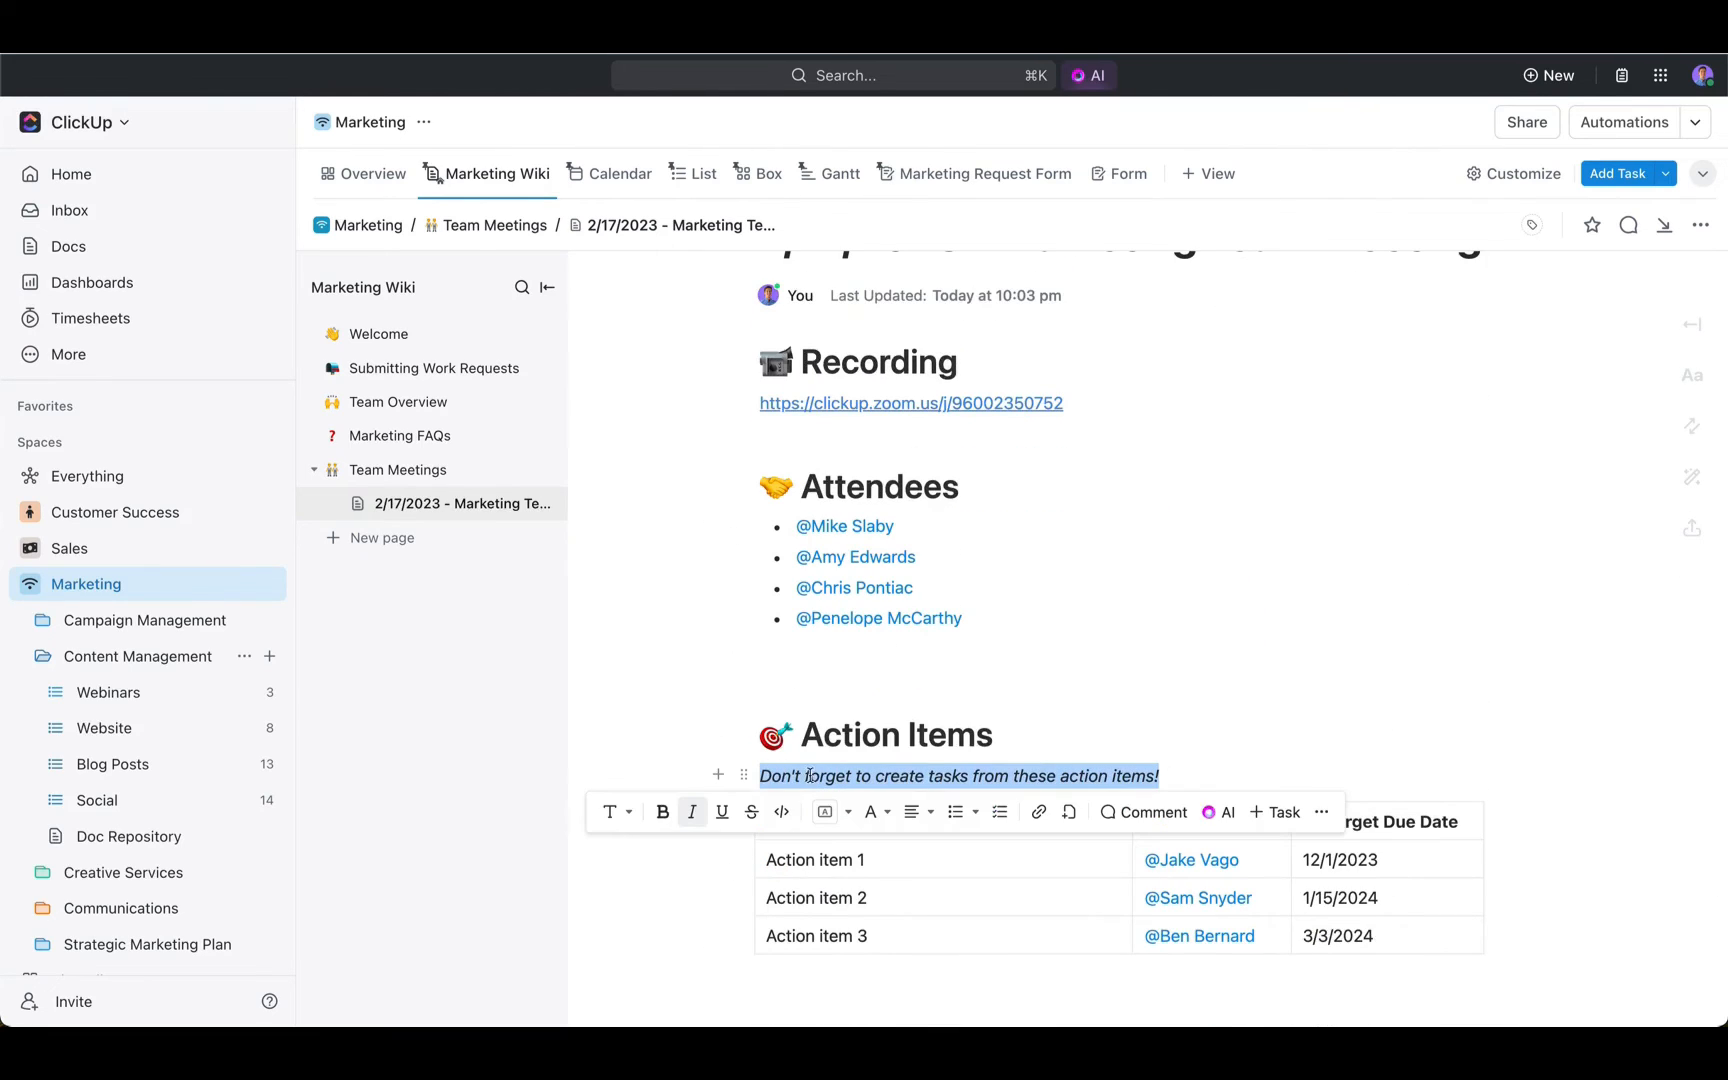
click(1219, 812)
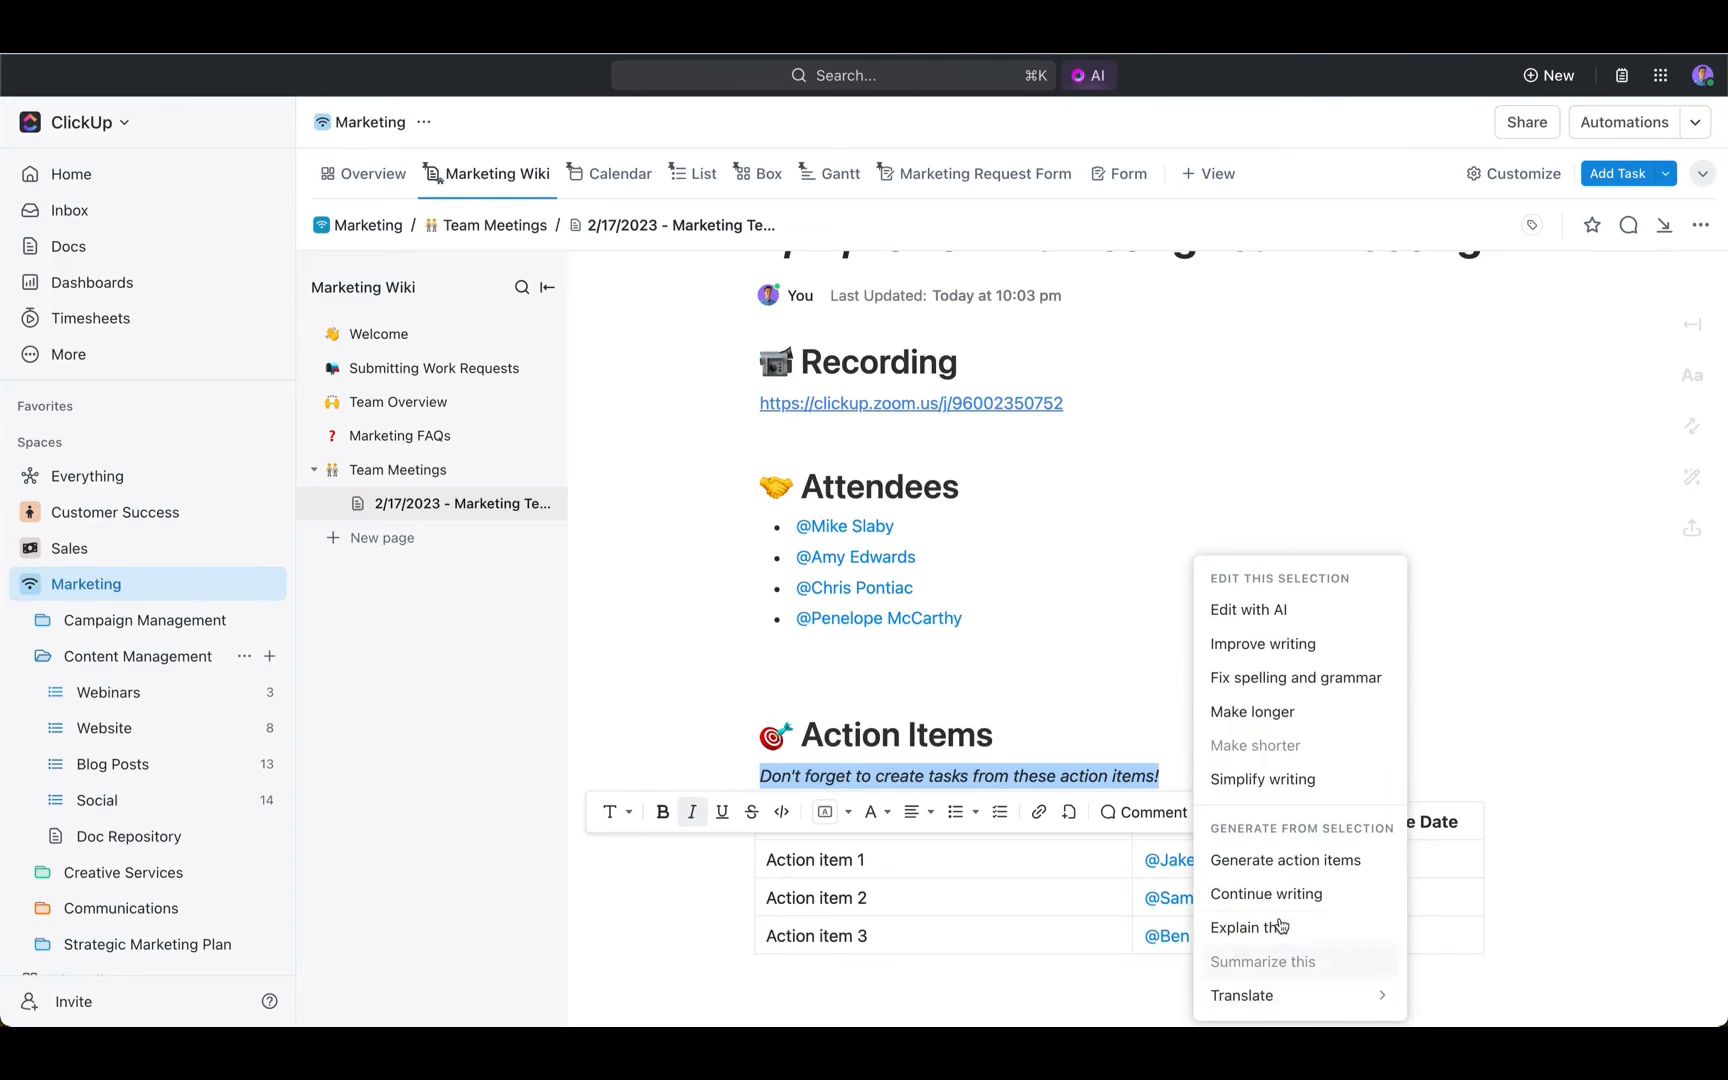
click(1122, 669)
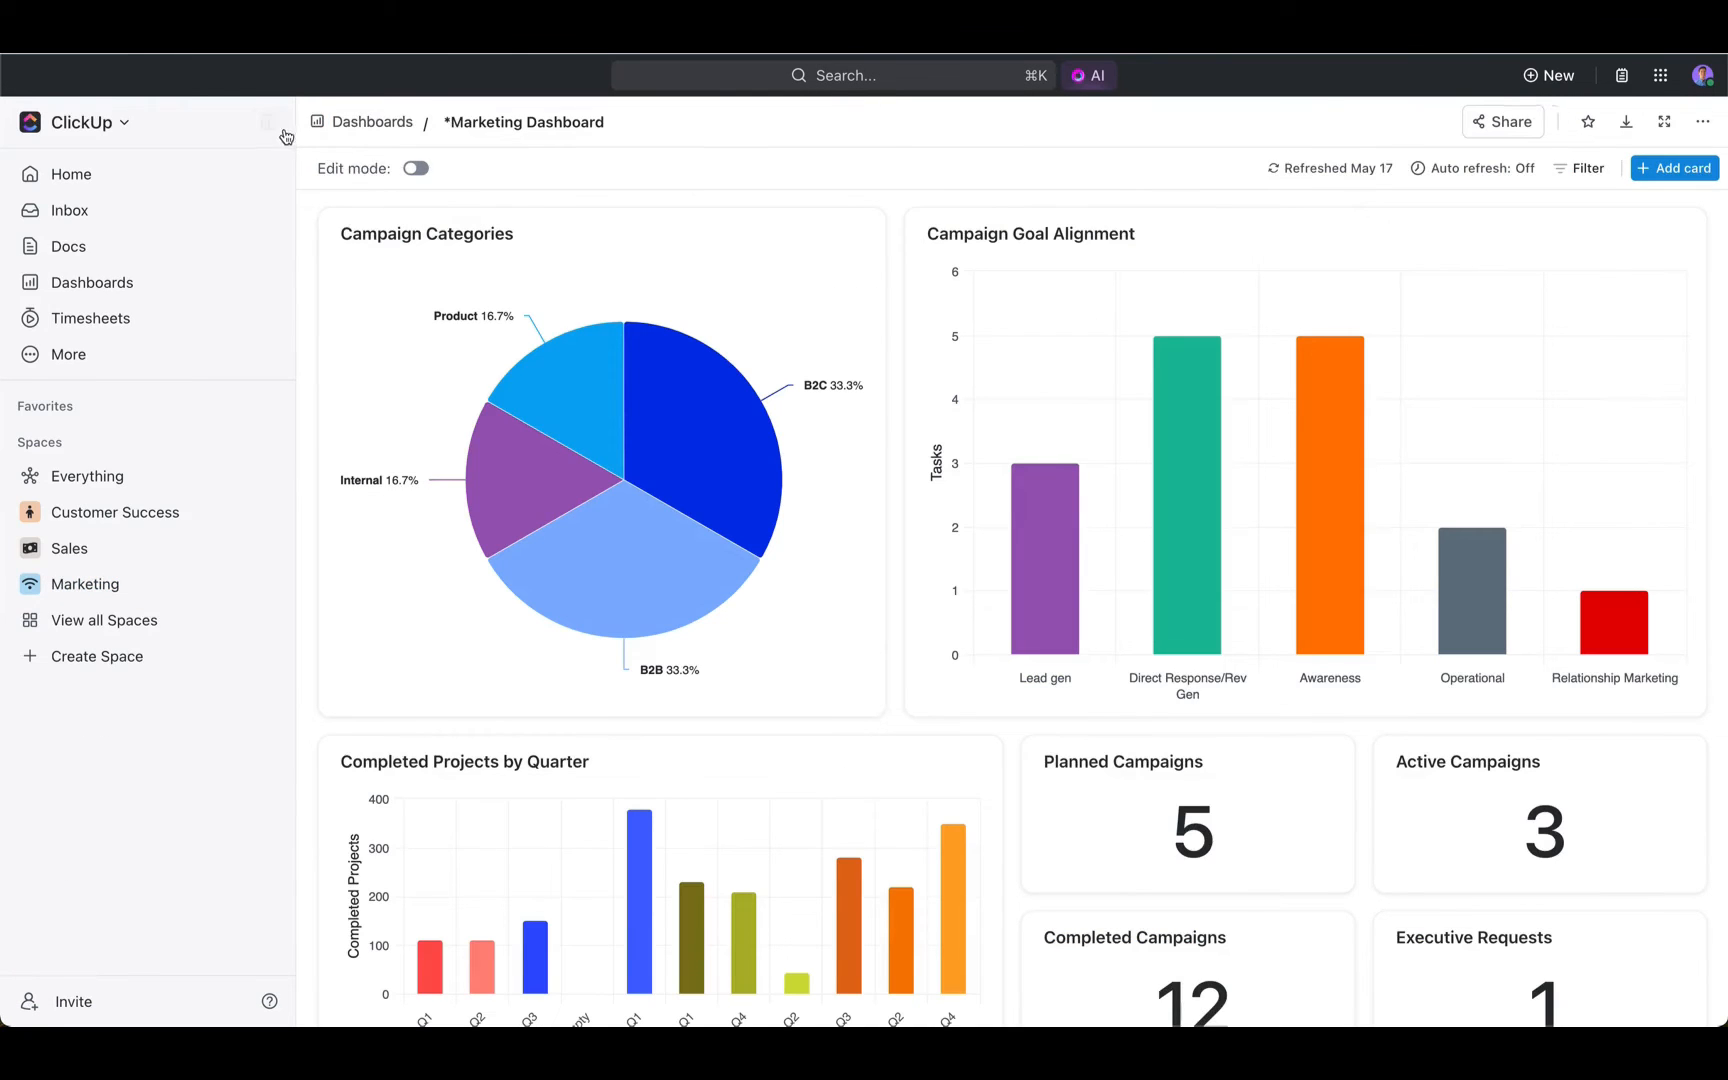
- Collapse the sidebar on the Marketing Dashboard, view the tasks behind the B2C slice of Campaign Categories, and close the detail view
click(270, 123)
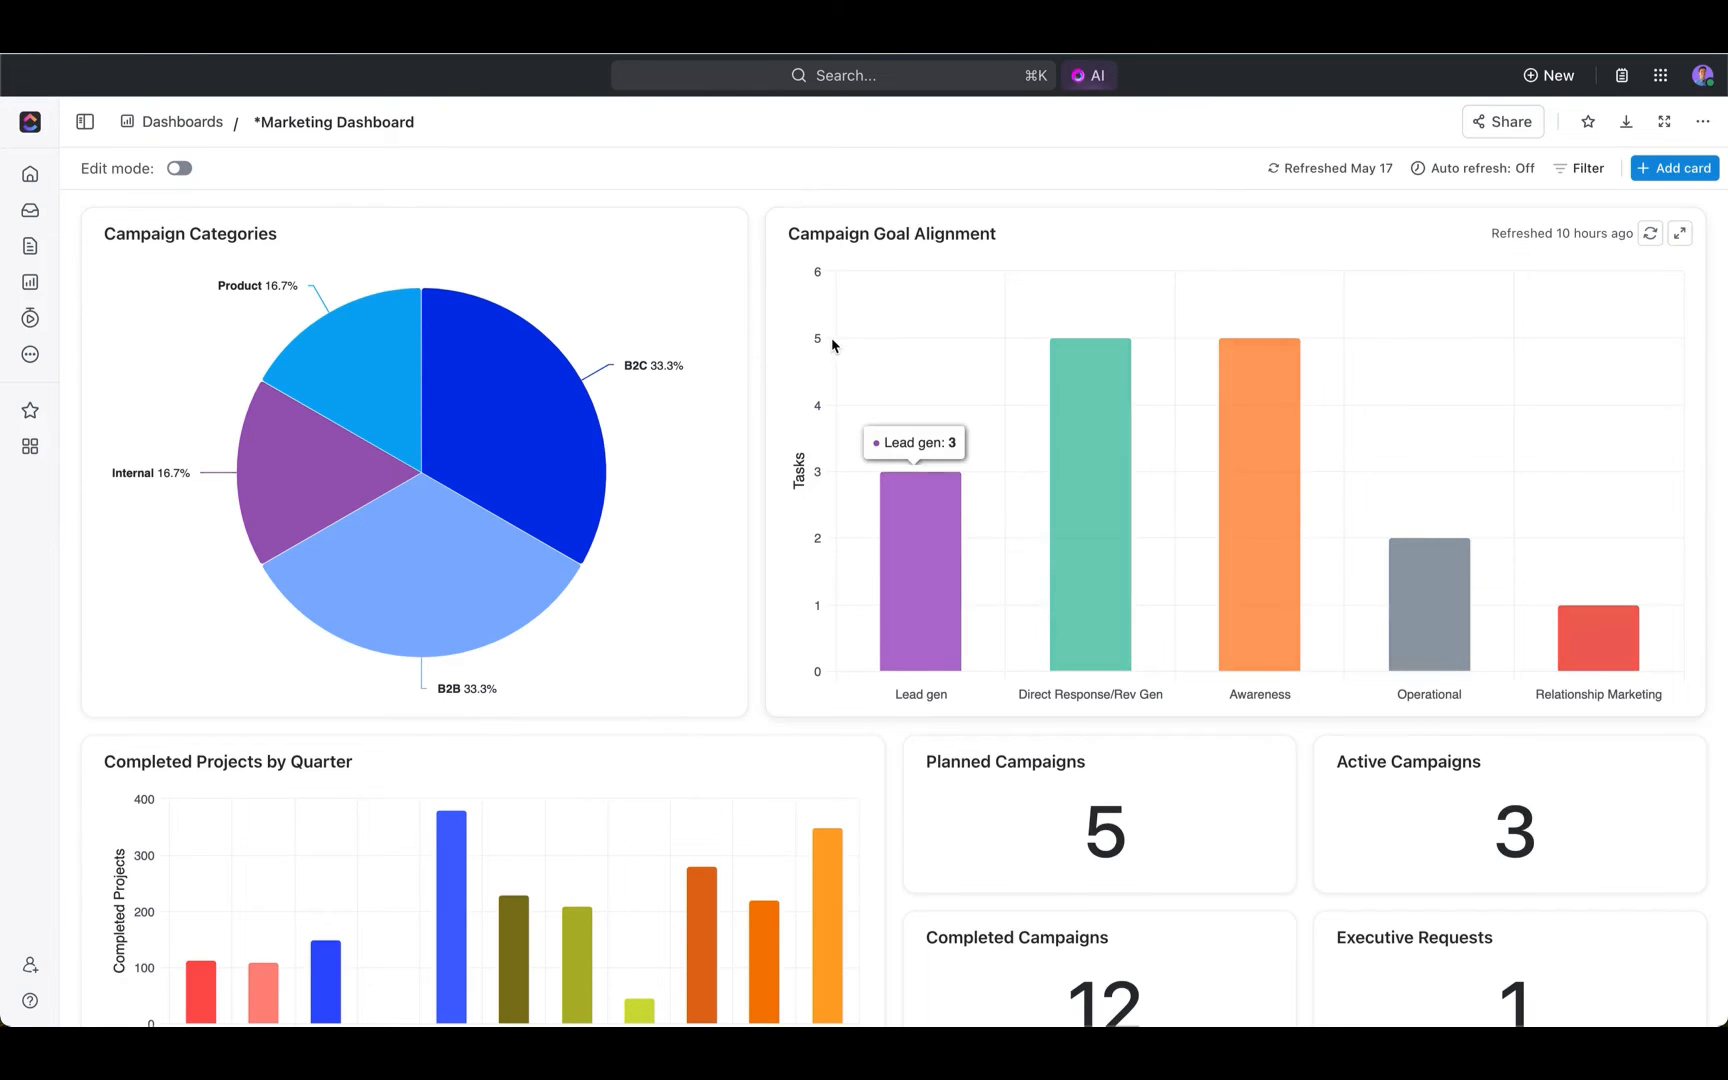
click(564, 412)
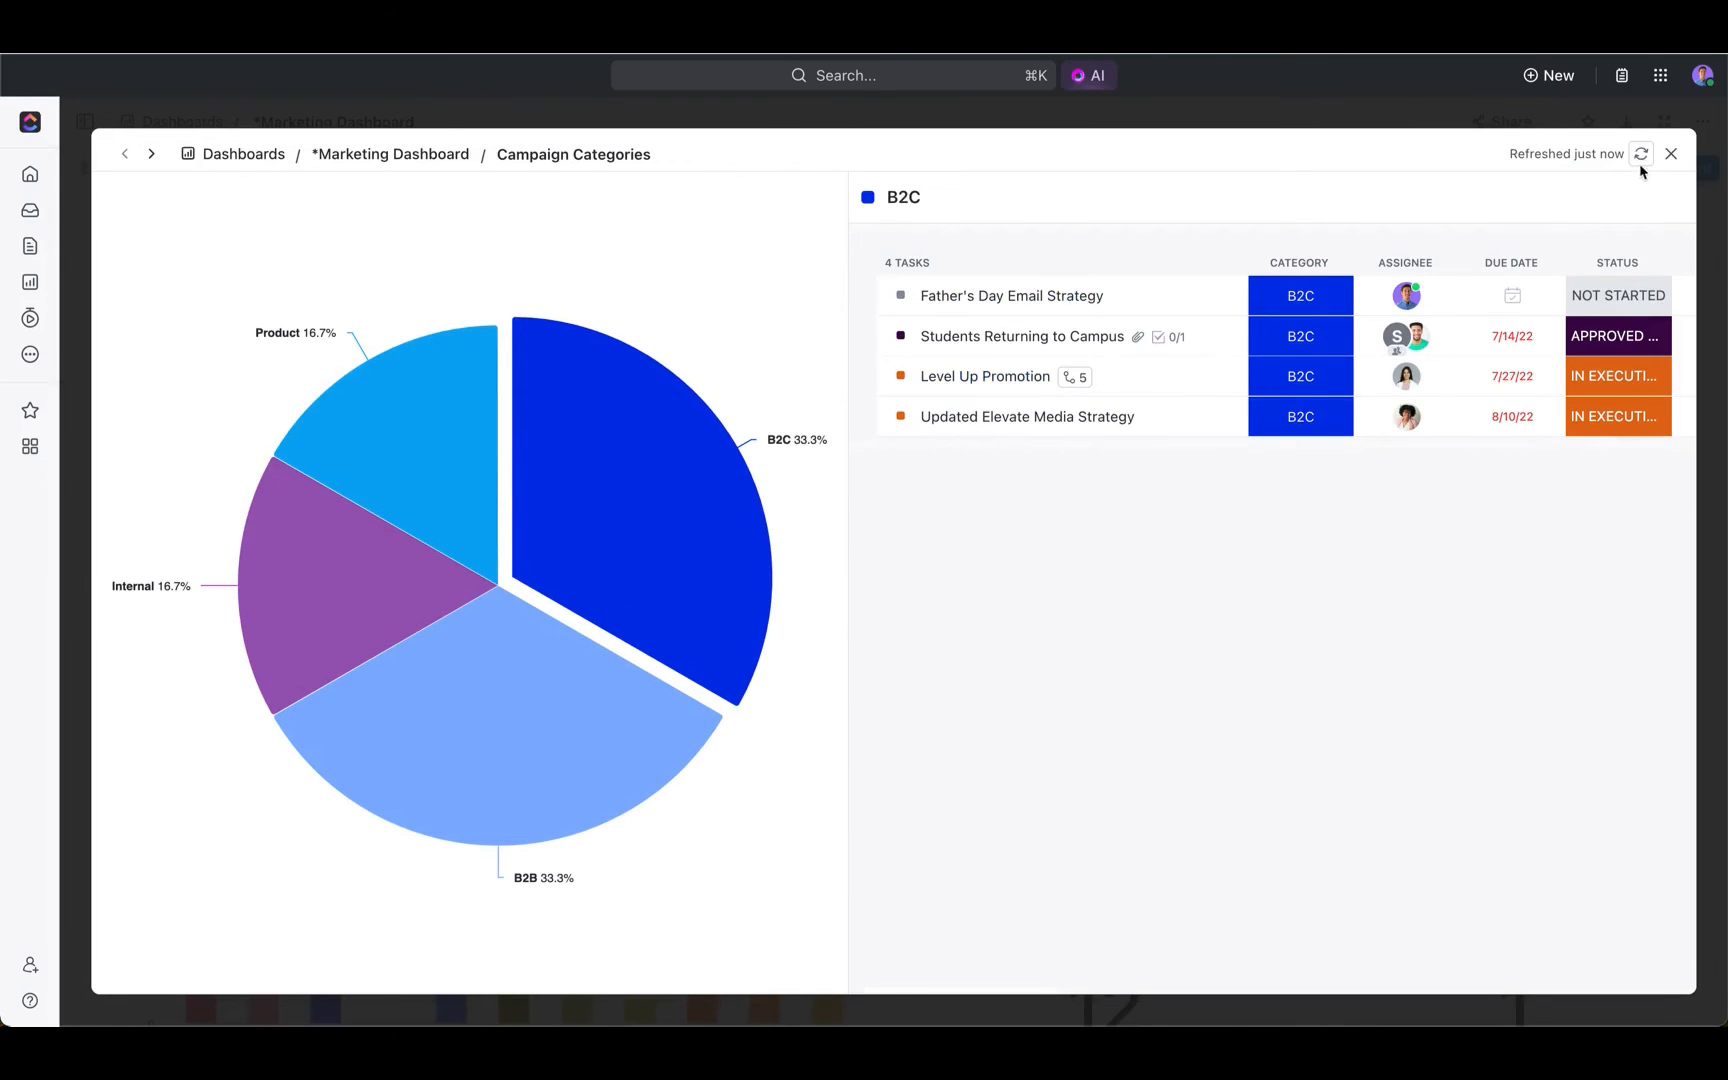
click(1670, 153)
- Review the dashboard's project, campaign count, 2022 Marketing Calendar and Campaign Status cards, and open the comment box in the Chat card
scroll(760, 528, down, 5)
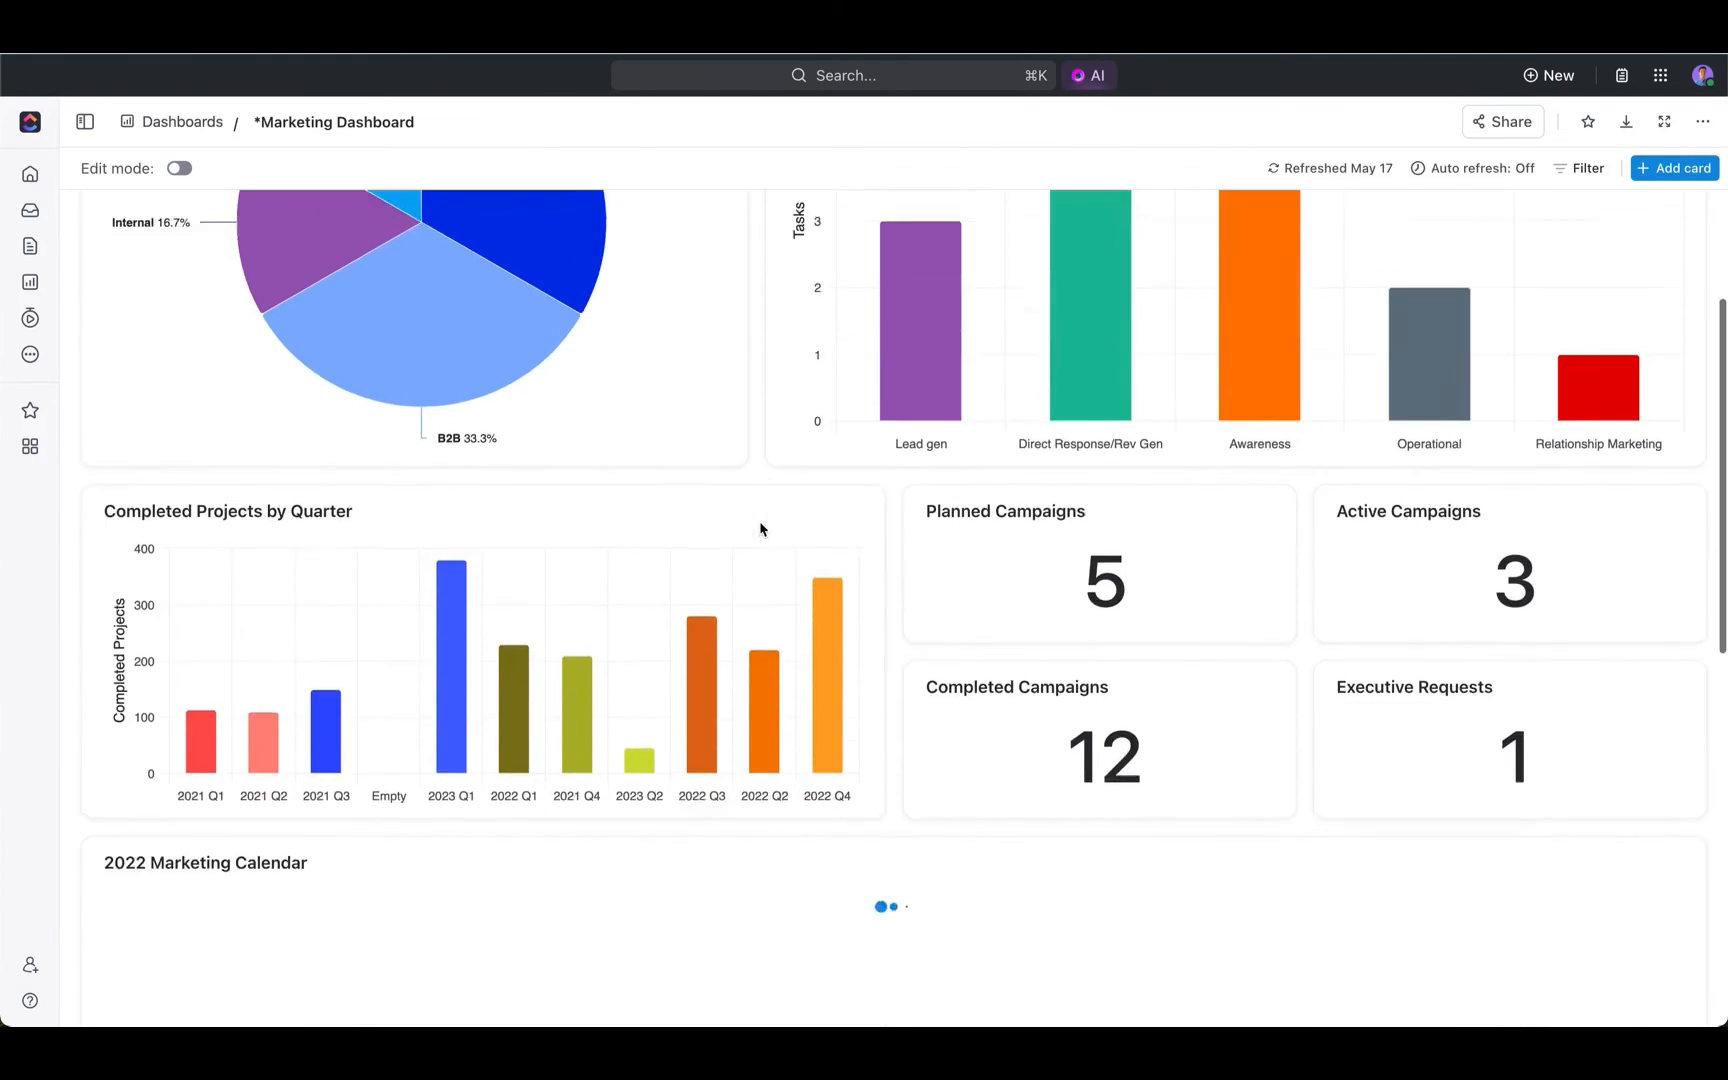
drag(895, 400, 1683, 757)
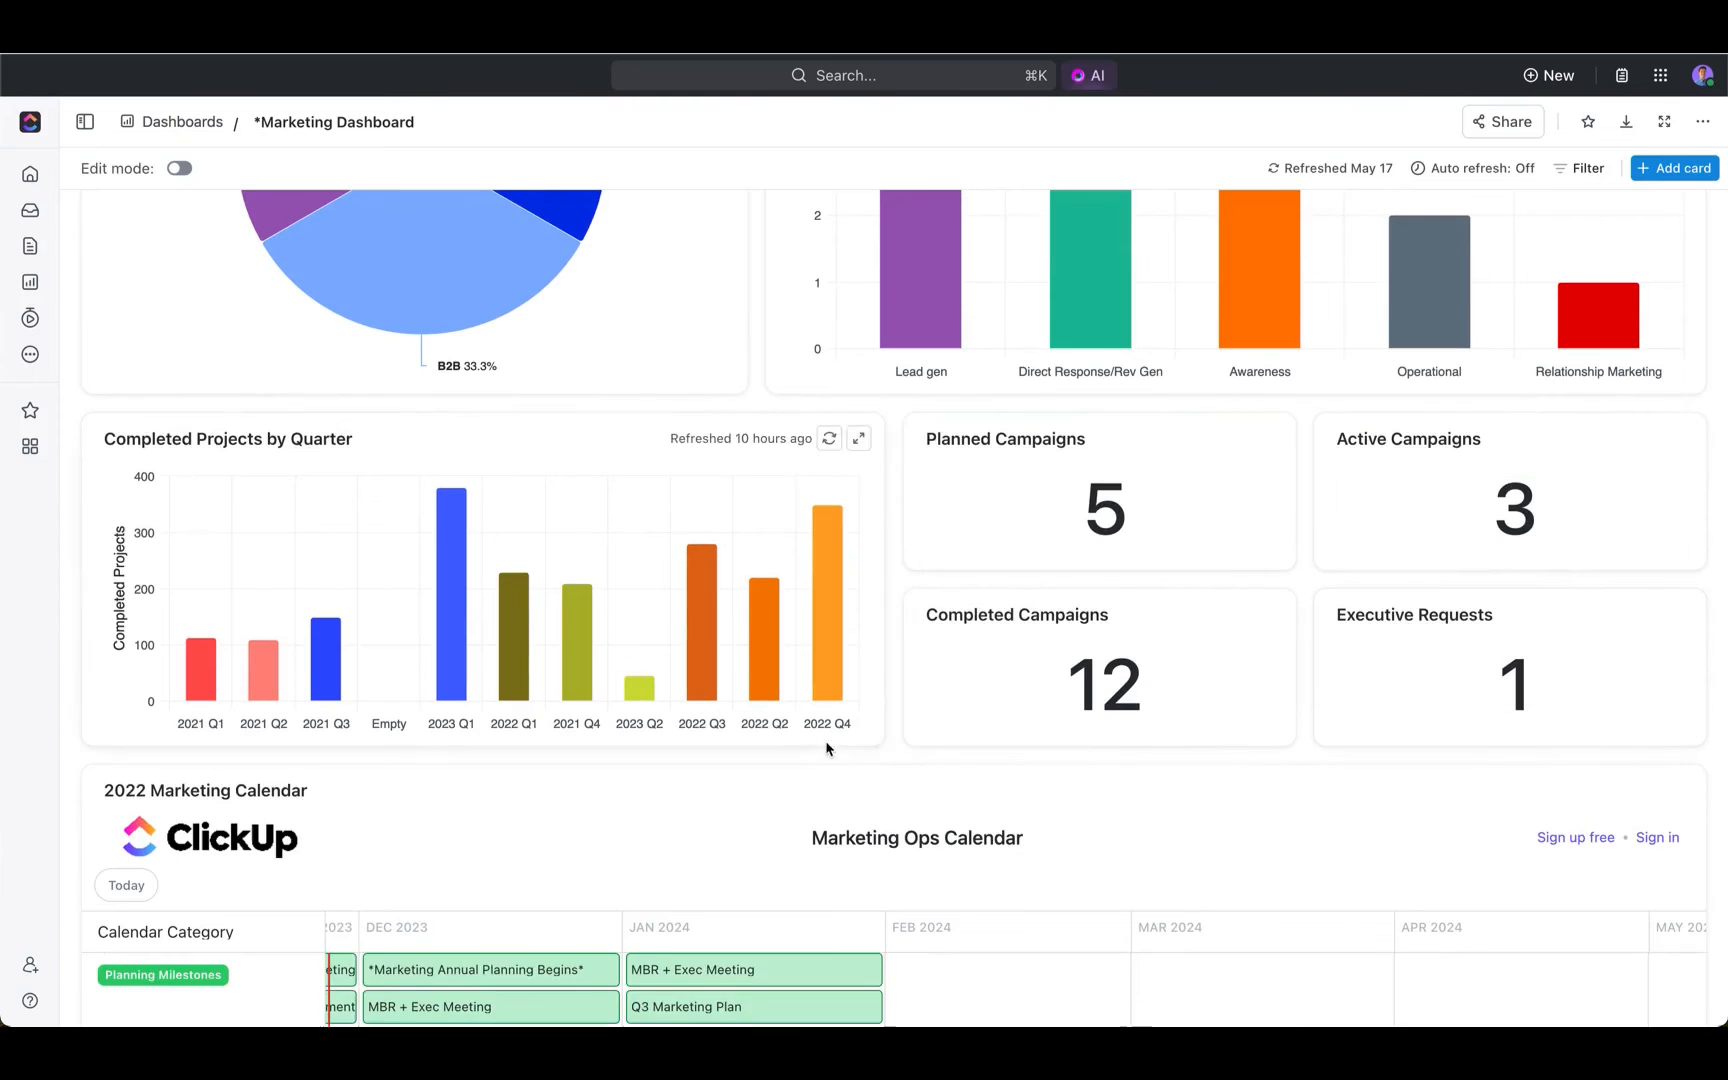
scroll(843, 658, down, 7)
scroll(843, 658, left, 3)
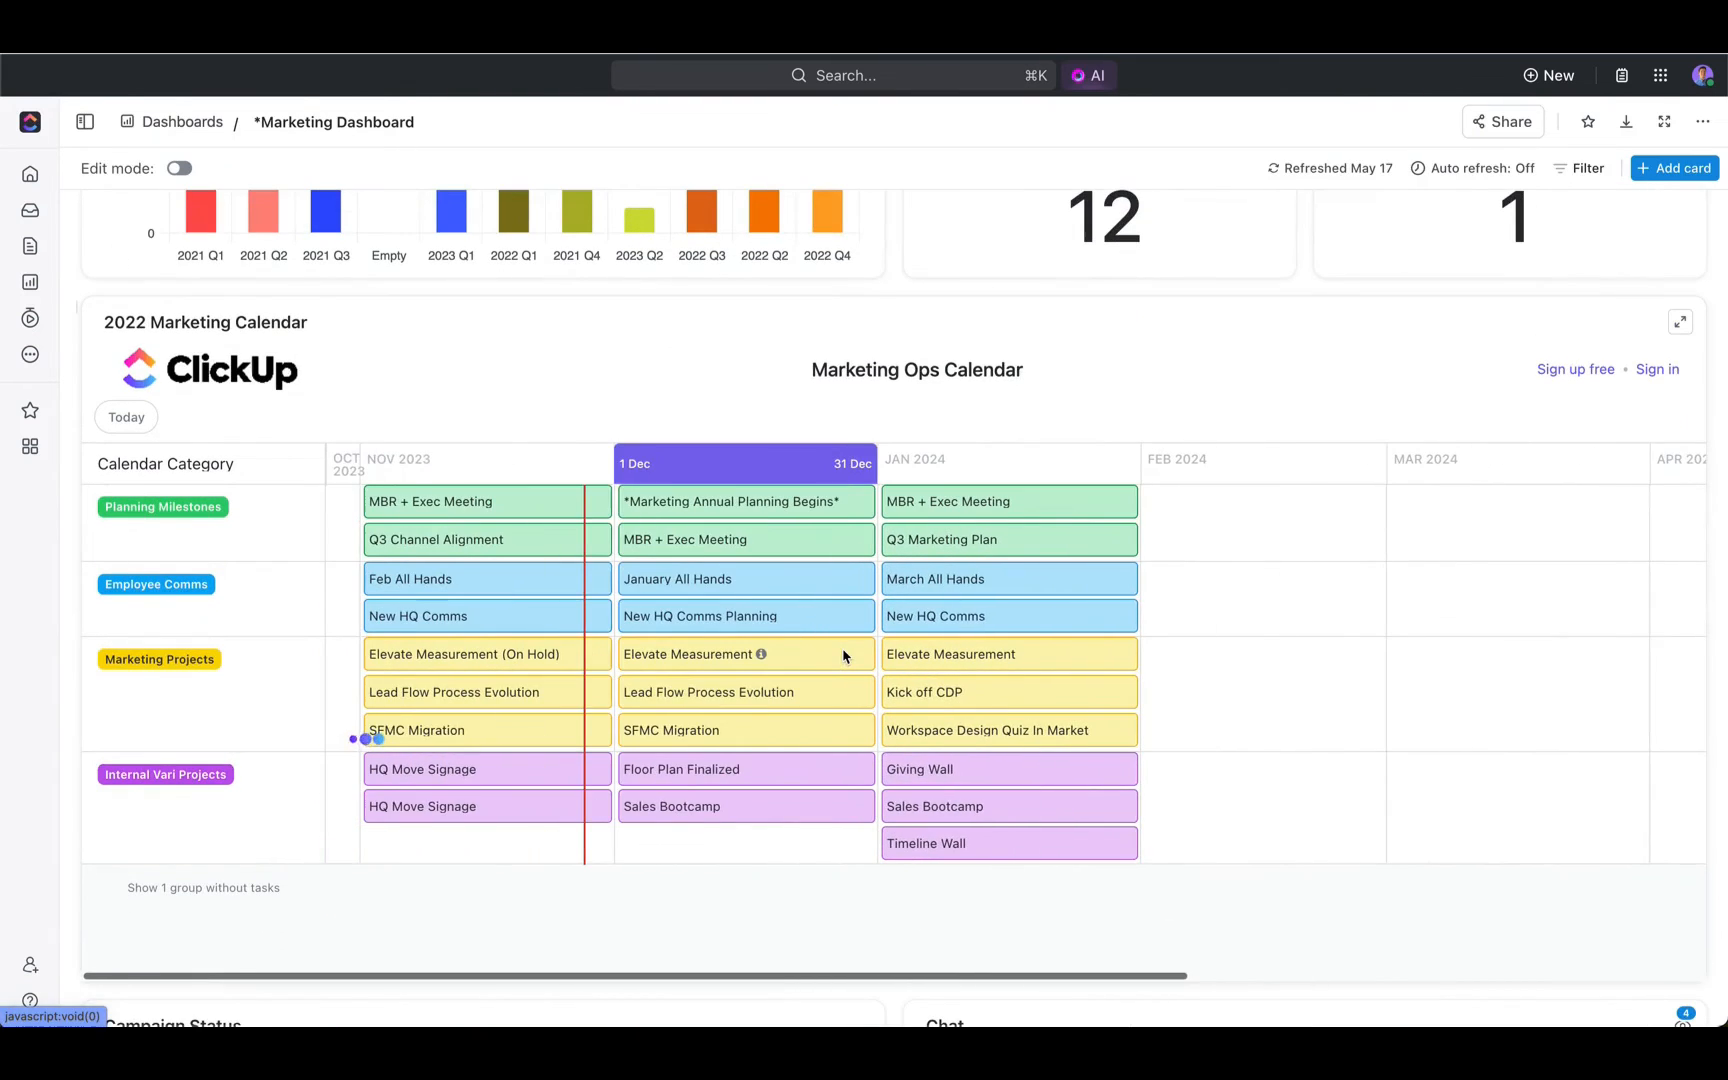
scroll(831, 653, left, 1)
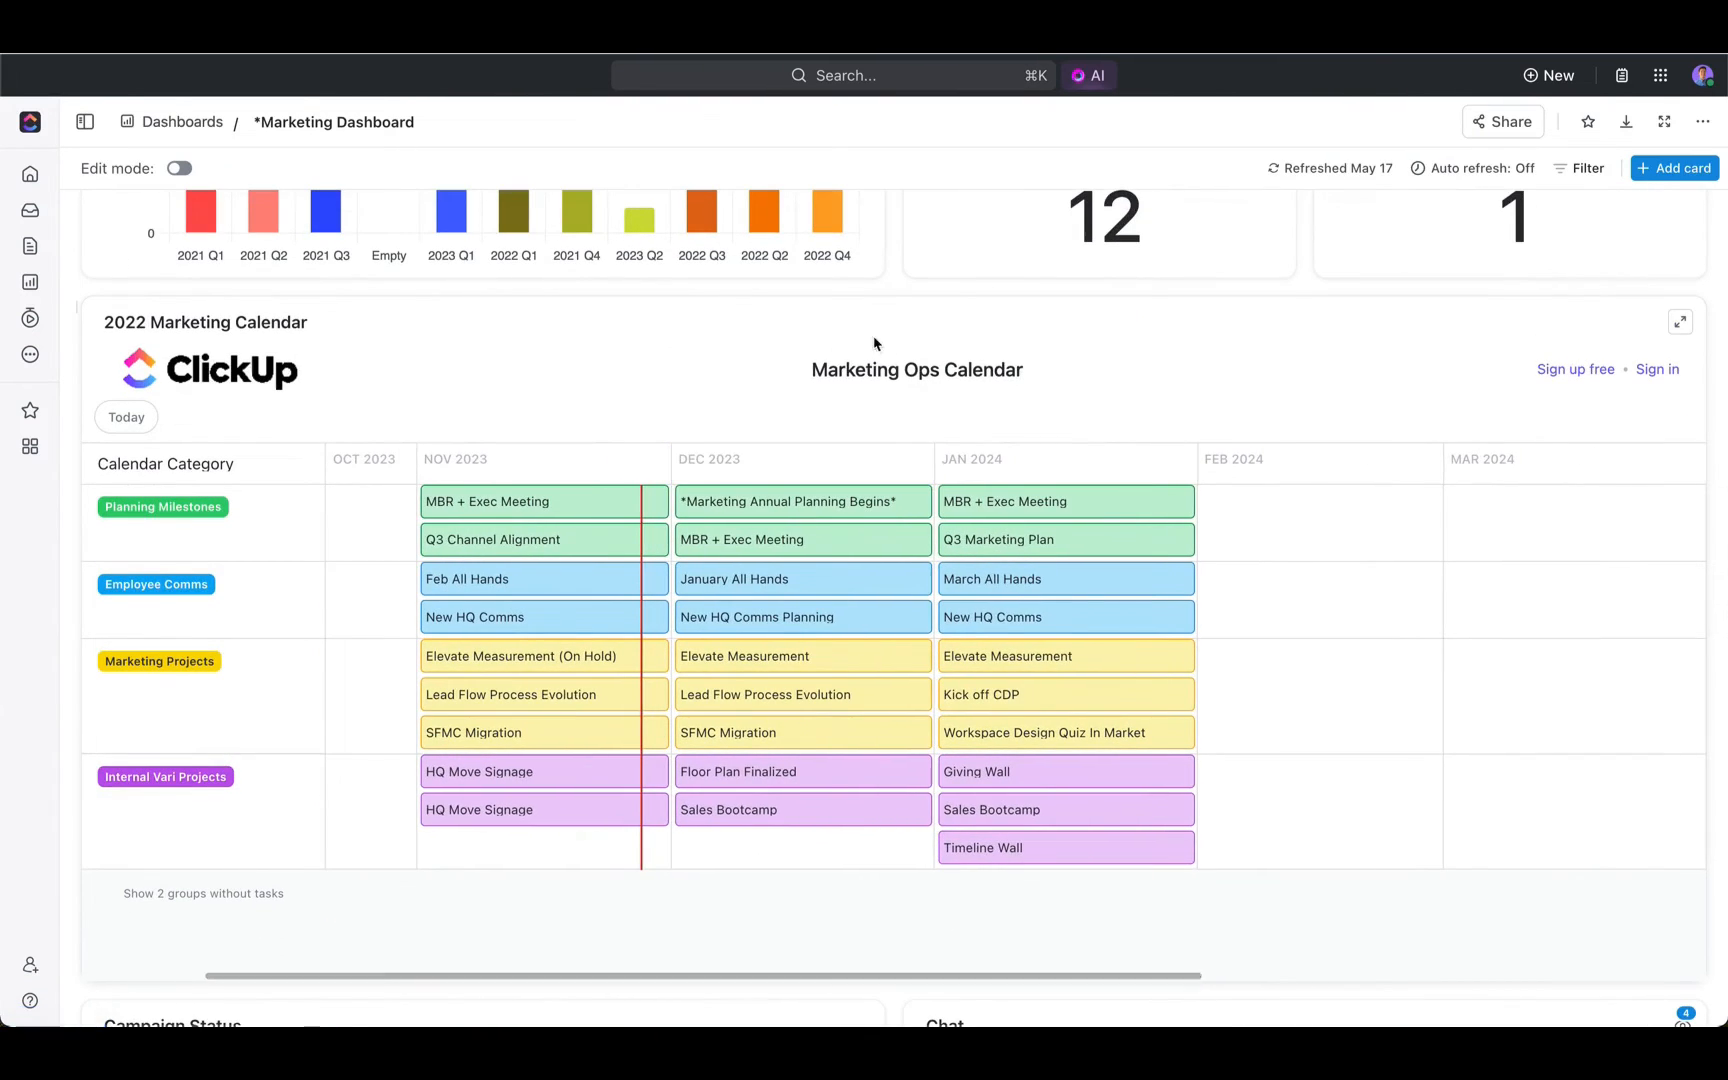
scroll(884, 720, down, 5)
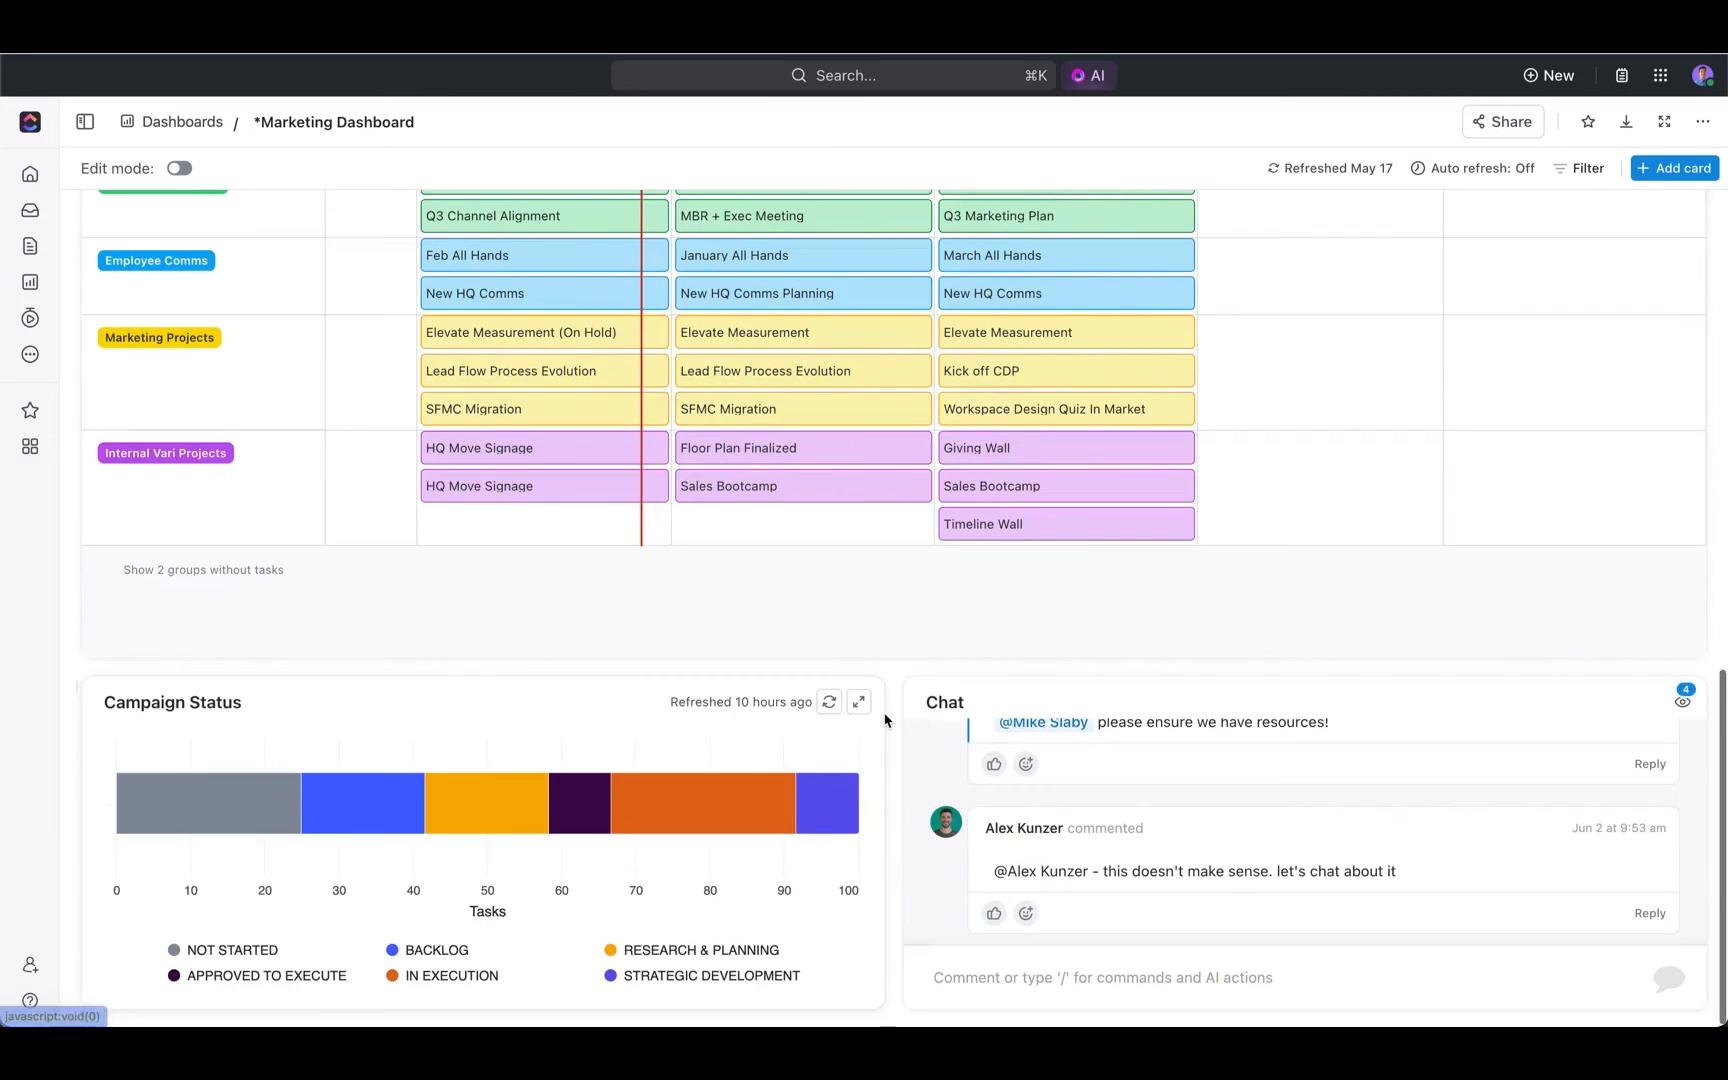
click(1099, 980)
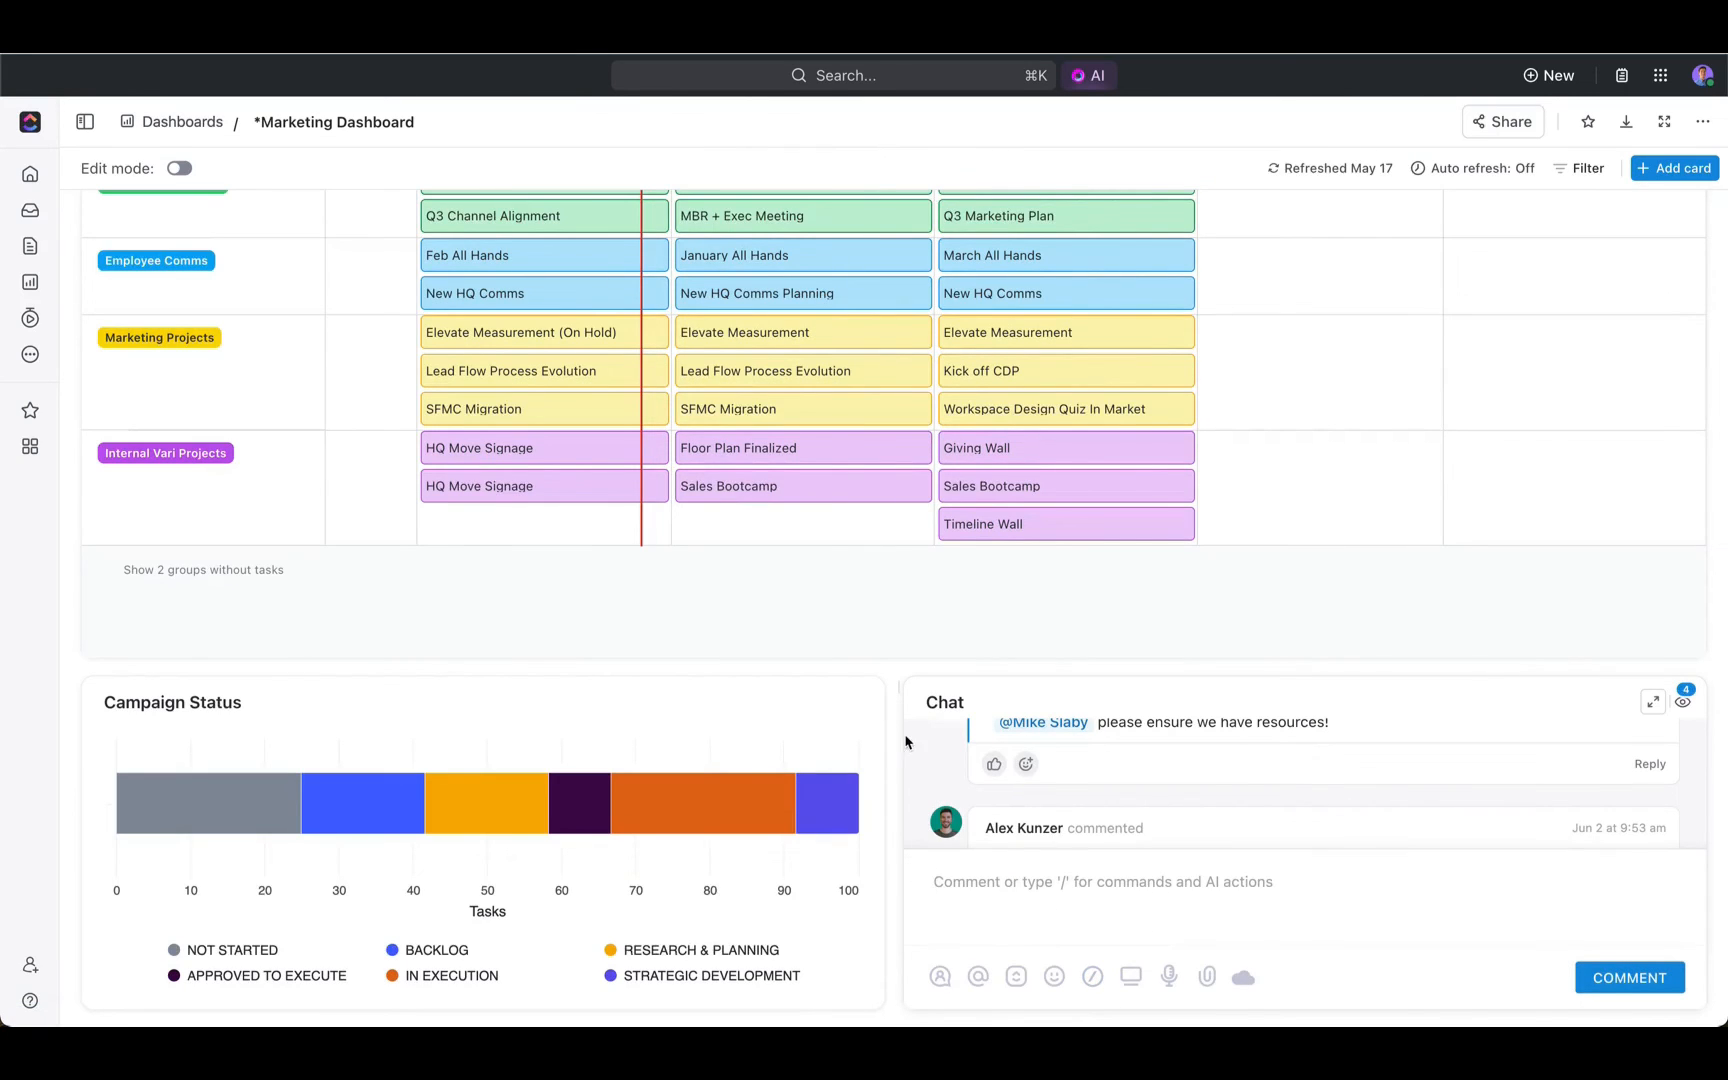
- Browse the Featured and Custom card types available for the dashboard, and close the card picker without adding one
scroll(897, 742, up, 5)
scroll(900, 740, up, 8)
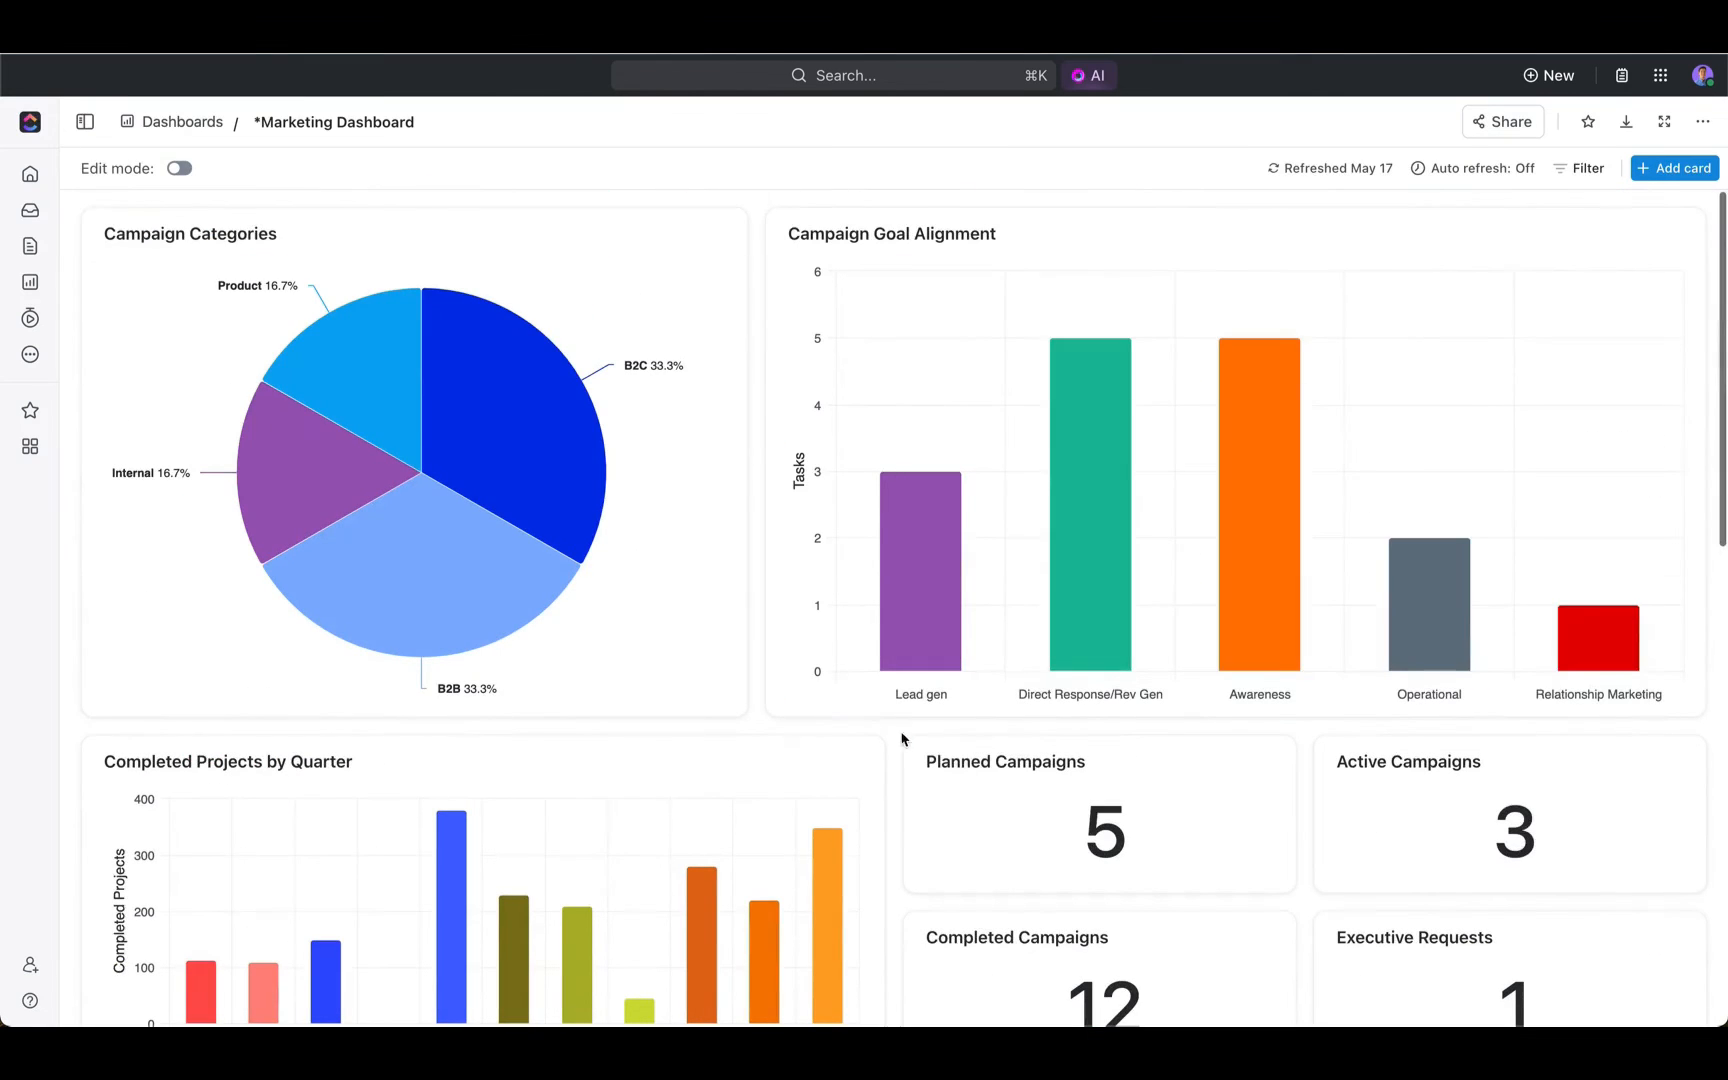
click(1692, 170)
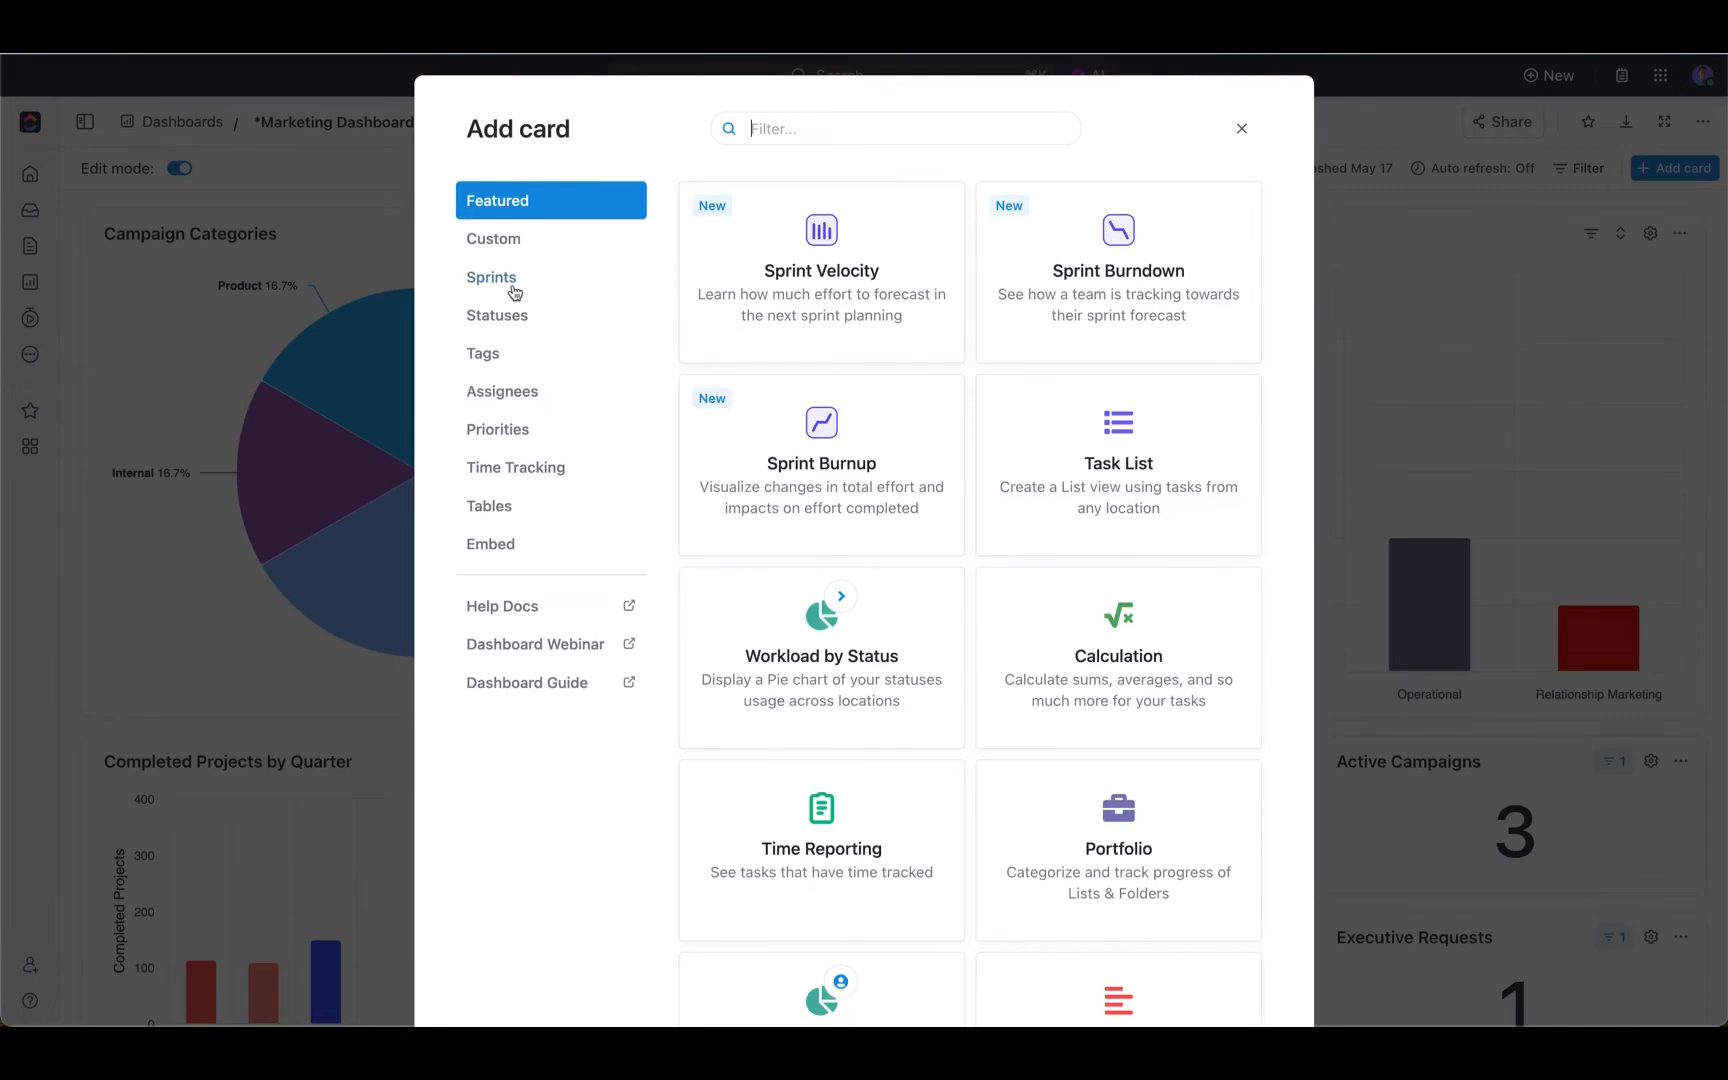
click(514, 244)
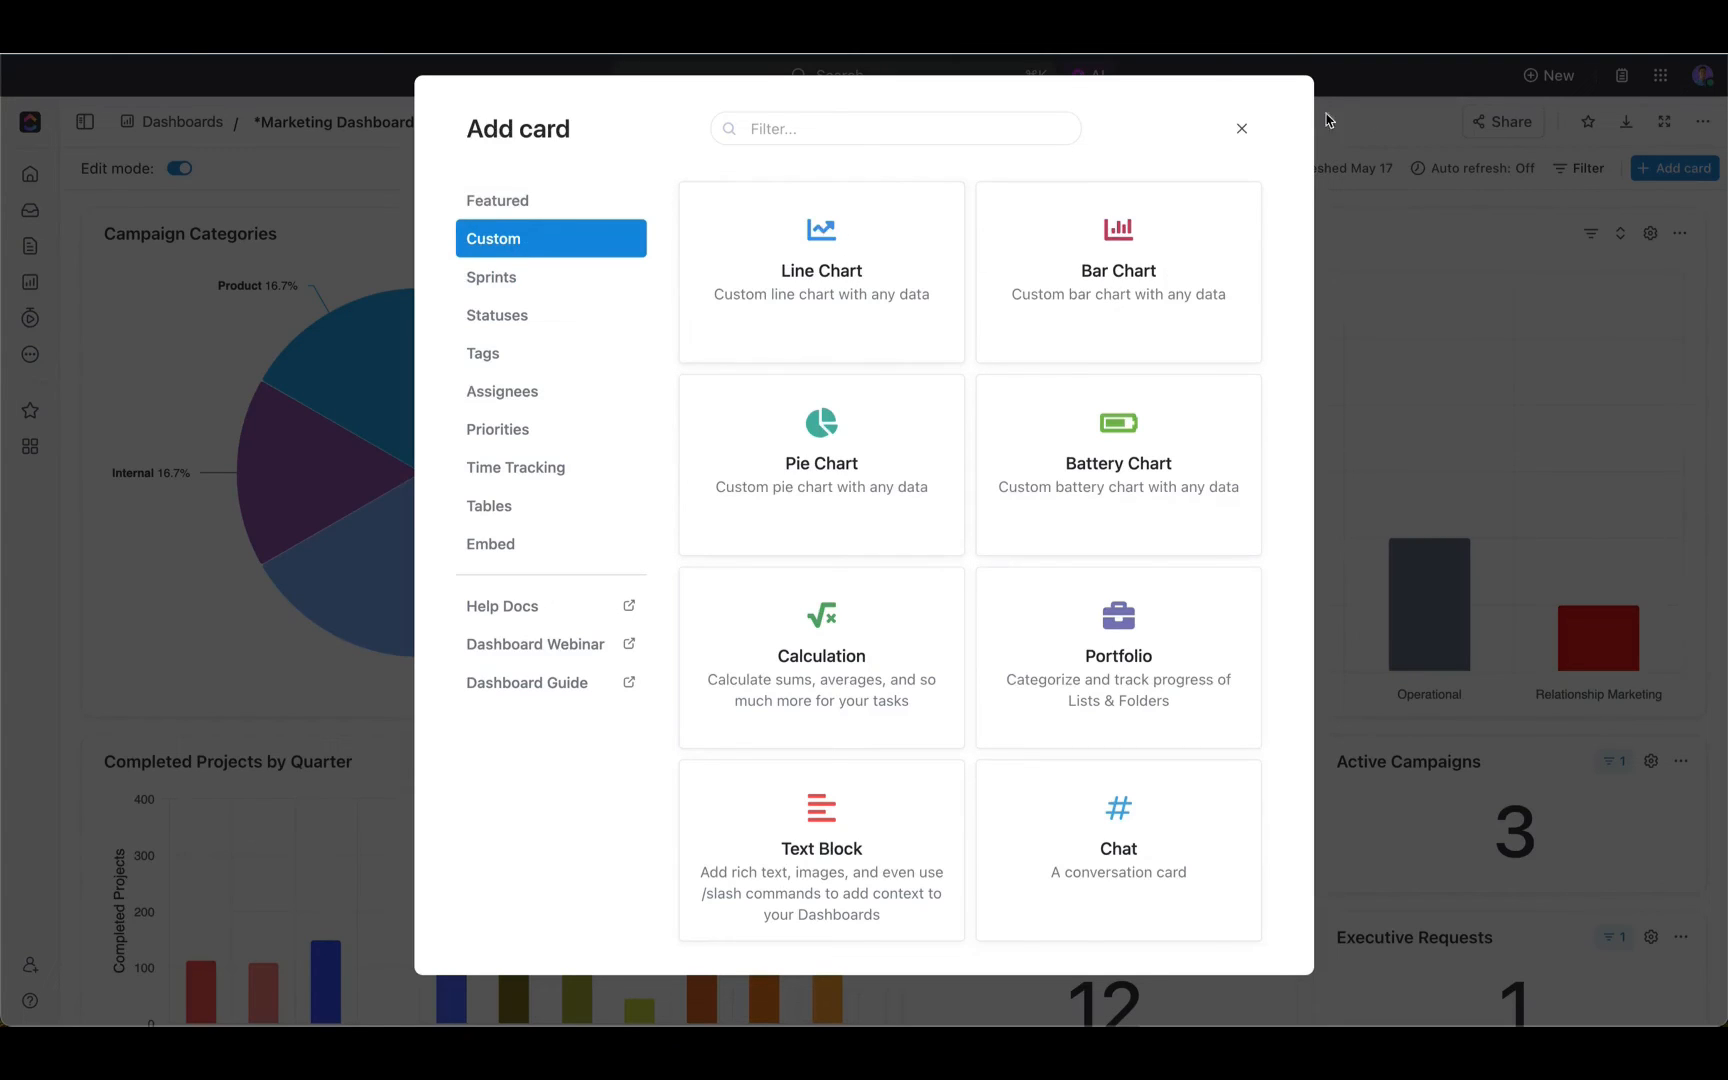
click(1241, 128)
mouse_move(766, 455)
mouse_down()
mouse_move(1196, 480)
mouse_move(766, 470)
mouse_up()
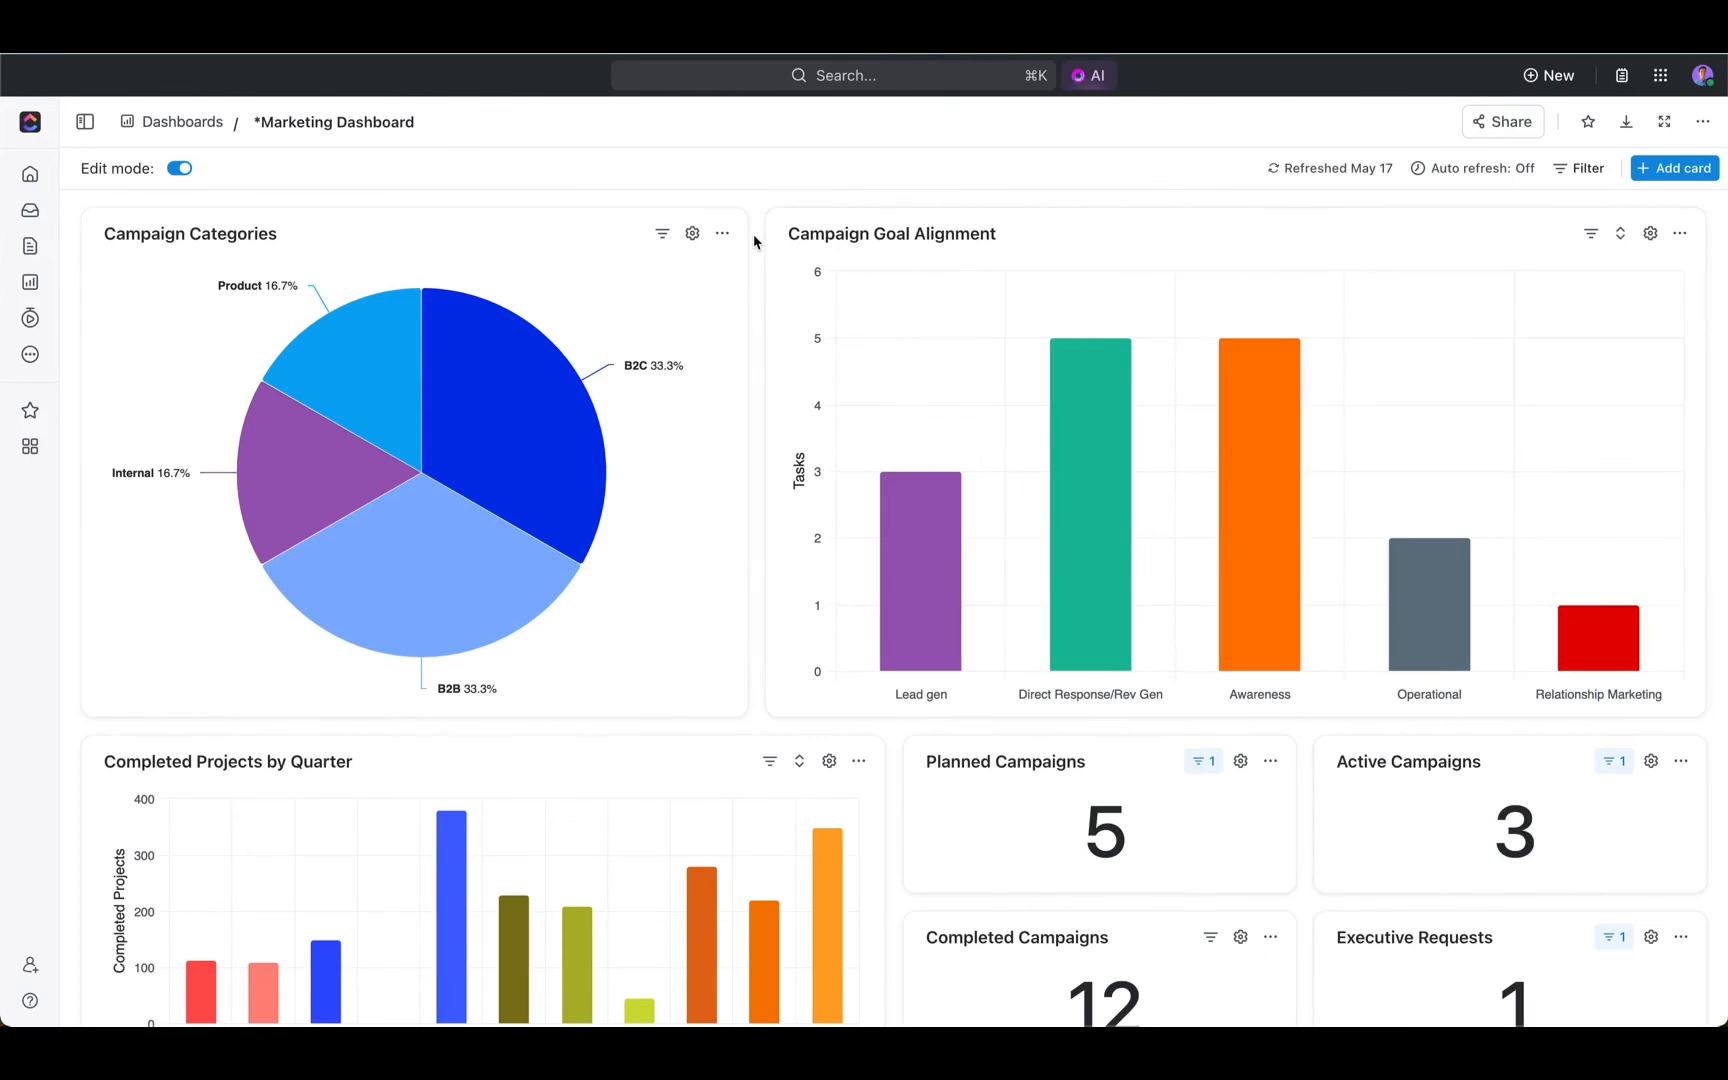